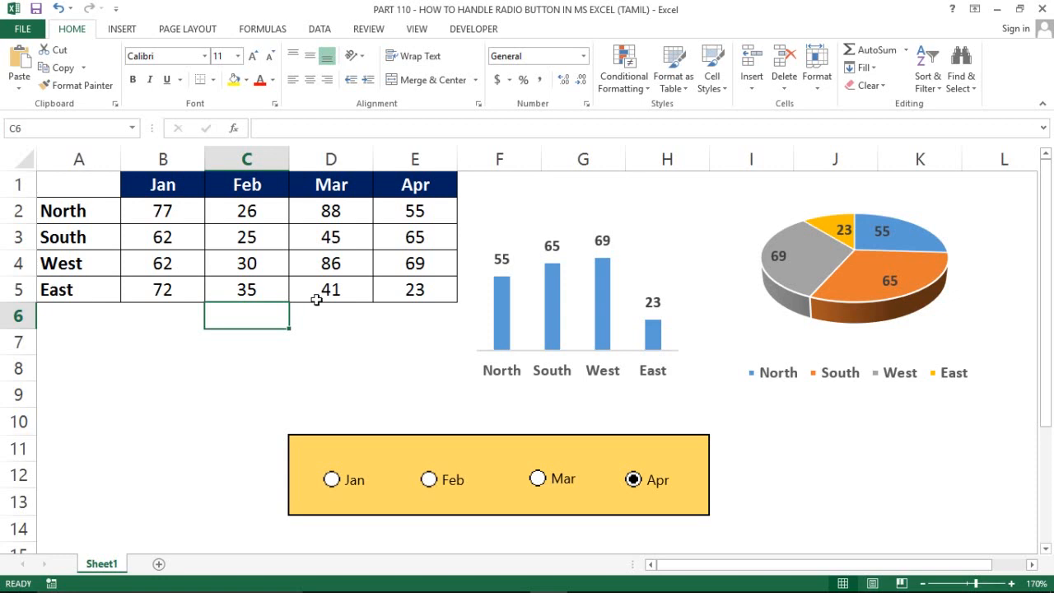
left_click(334, 317)
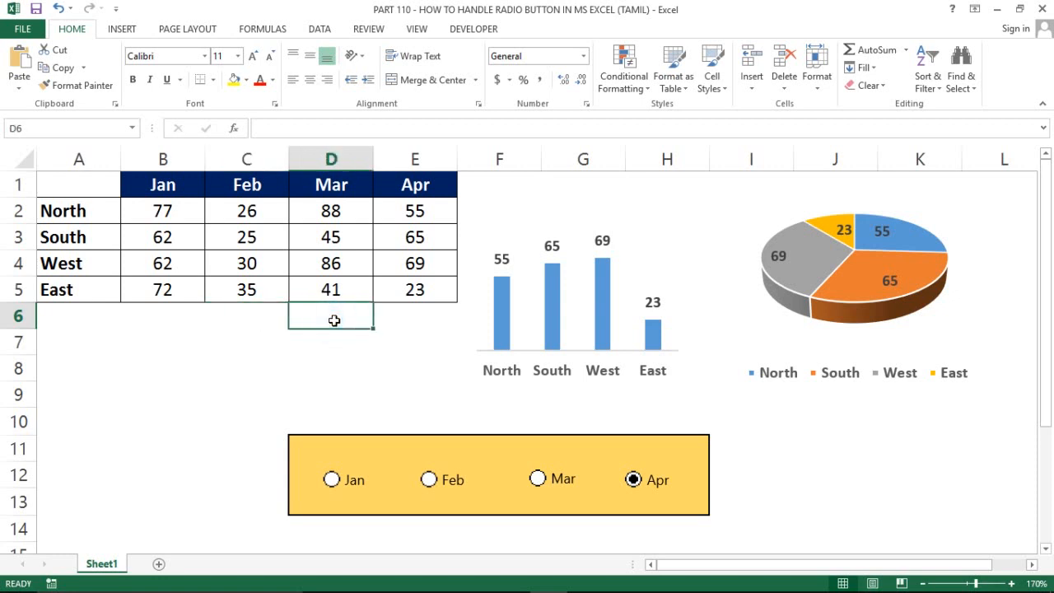
left_click(233, 321)
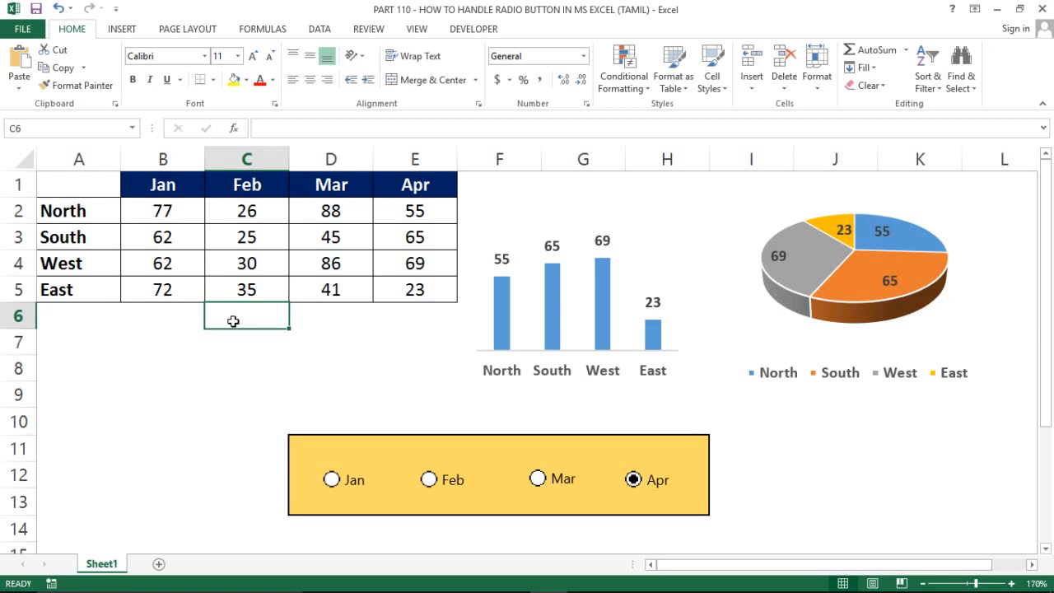
left_click(485, 204)
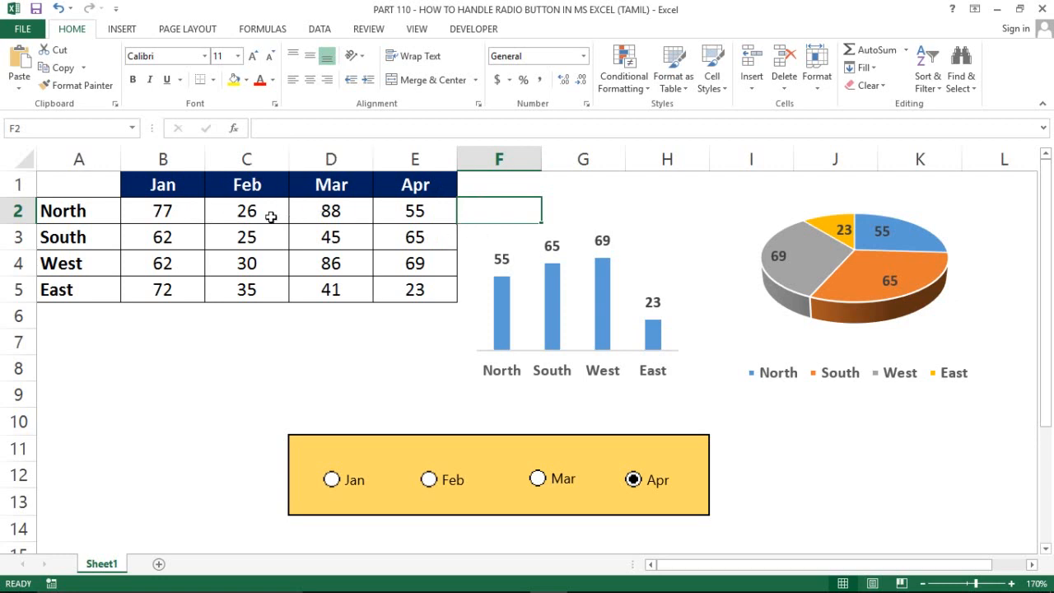
left_click(153, 331)
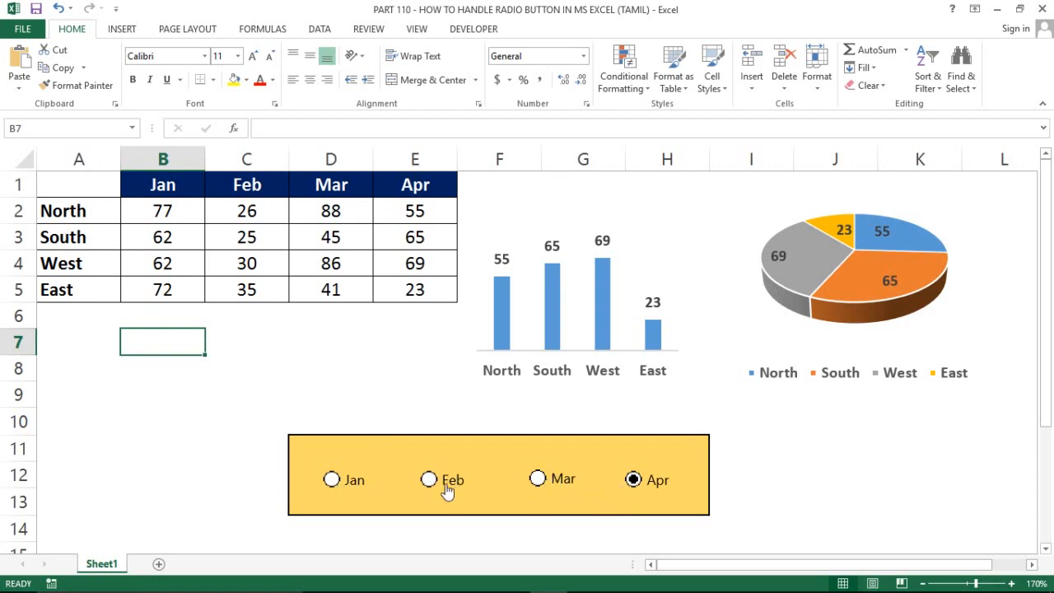
Step: Examine the source table by highlighting the region labels in A2:A5, the month headers and the monthly figures in B1:E5
left_click(80, 212)
key("ctrl+shift+Down")
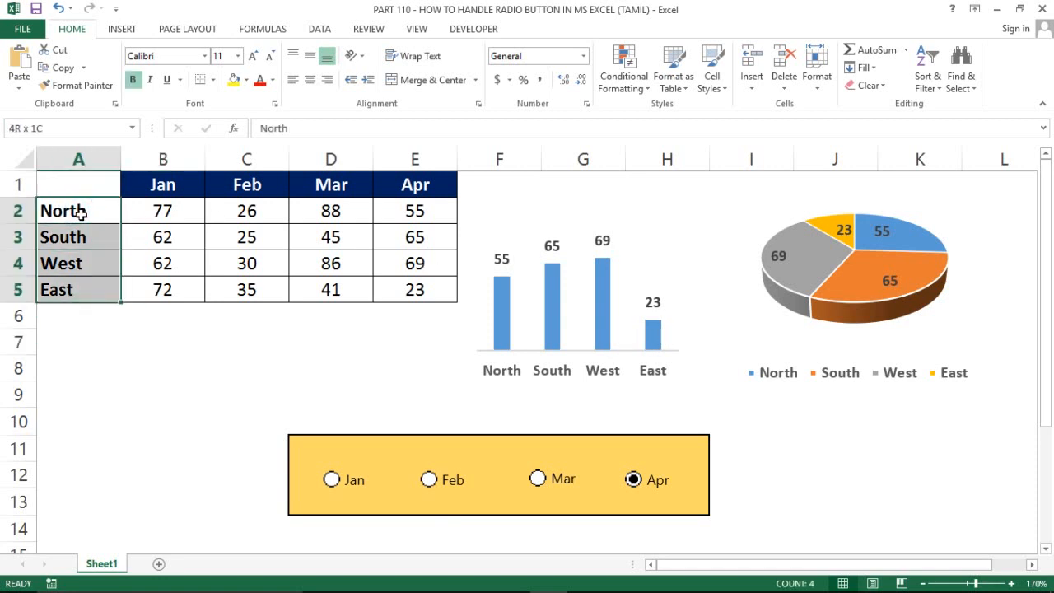
key("ctrl+shift+Right")
key("Right")
key("Up")
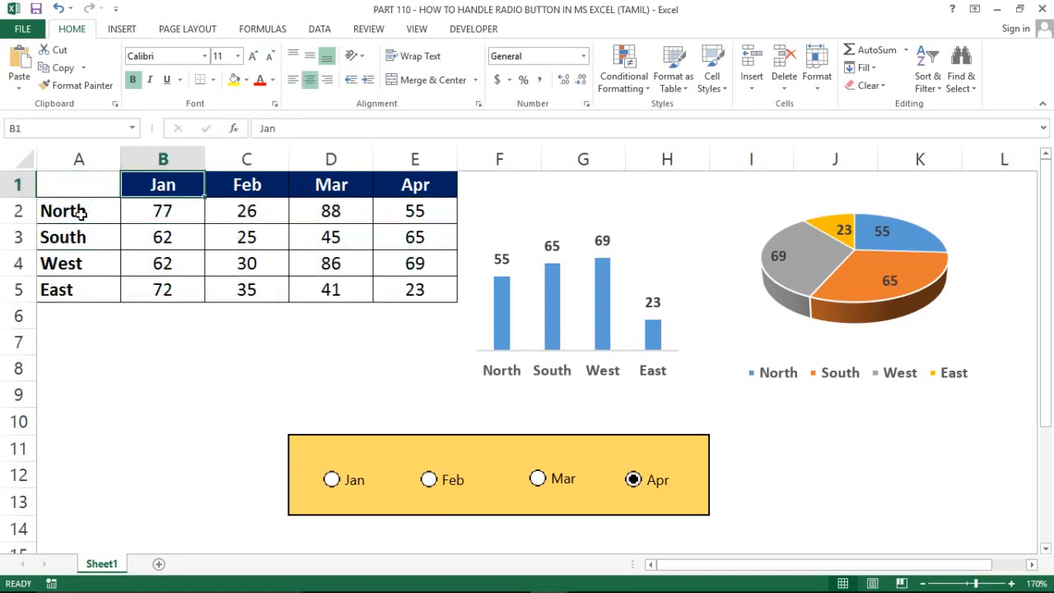
key("shift+Right")
key("shift+Right")
key("shift+Right")
key("shift+Right")
key("shift+Left")
key("shift+Down")
key("shift+Down")
key("shift+Down")
key("shift+Down")
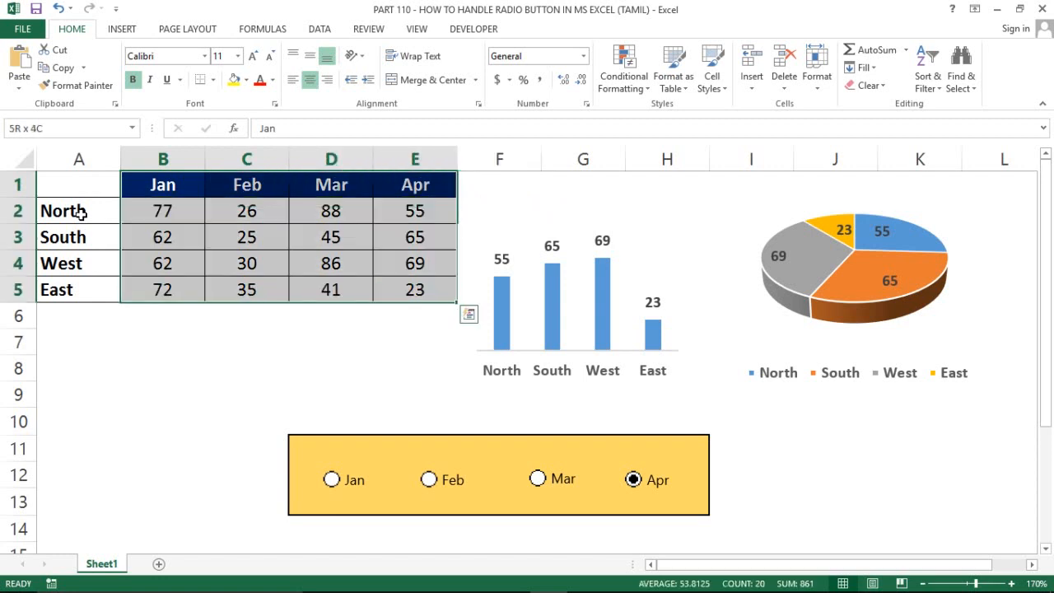
key("shift+Up")
key("shift+Up")
key("shift+Left")
key("shift+Up")
key("shift+Up")
key("shift+Left")
key("shift+Left")
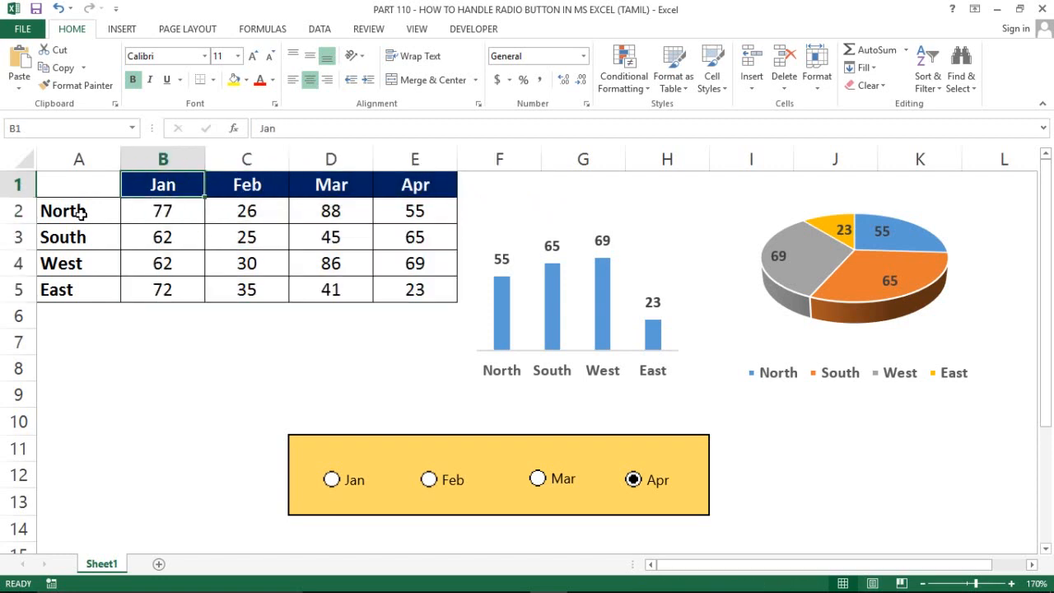
key("shift+Right")
key("shift+Right")
key("shift+Right")
key("shift+Down")
key("shift+Down")
key("shift+Down")
key("shift+Down")
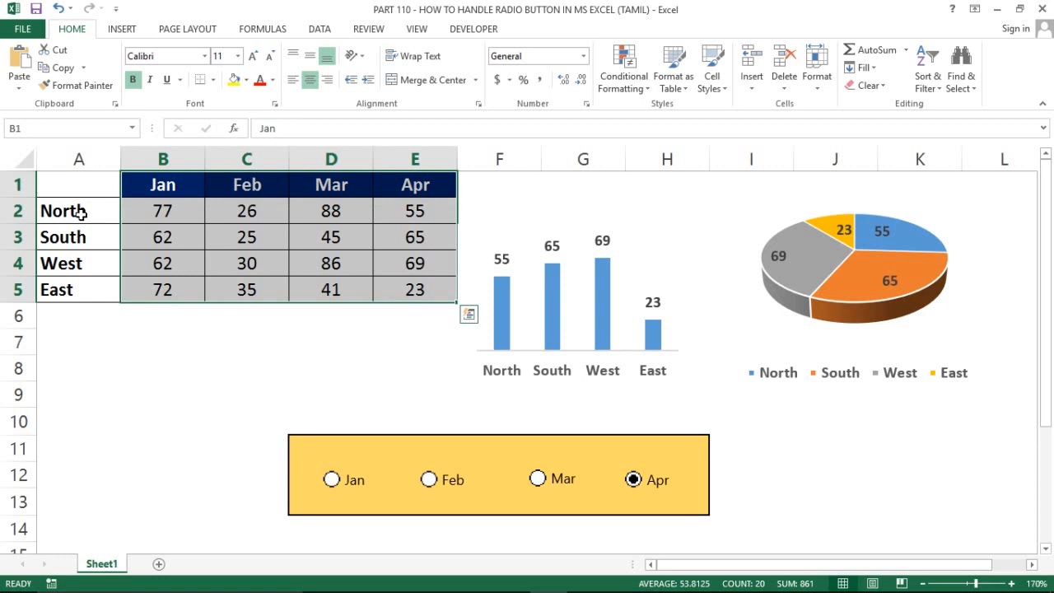
key("shift+Up")
key("shift+Up")
key("shift+Up")
key("shift+Up")
key("shift+Left")
key("shift+Left")
key("shift+Left")
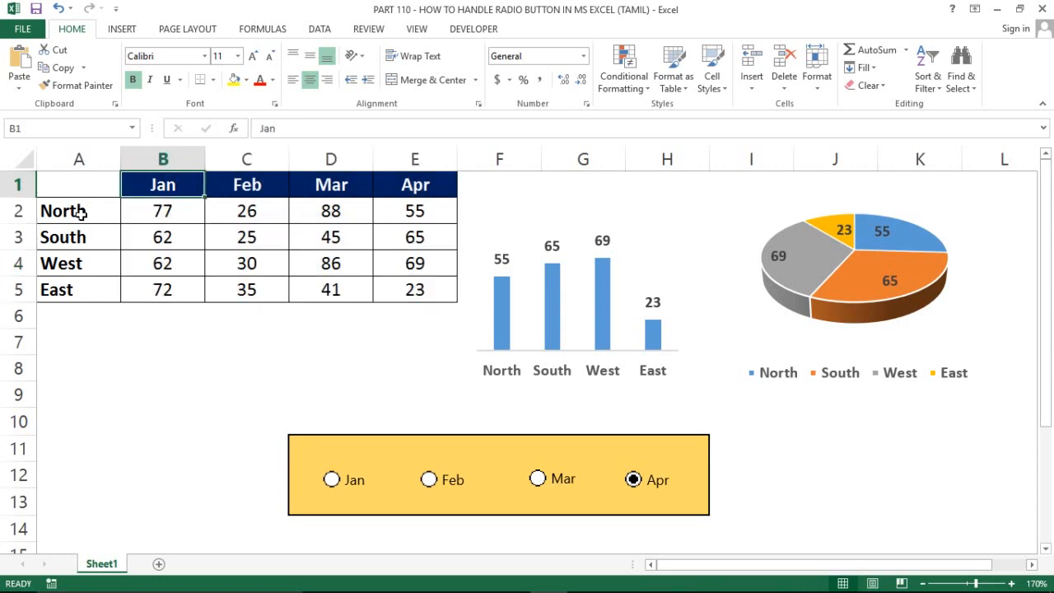
key("Left")
key("Down")
key("shift+Down")
key("shift+Up")
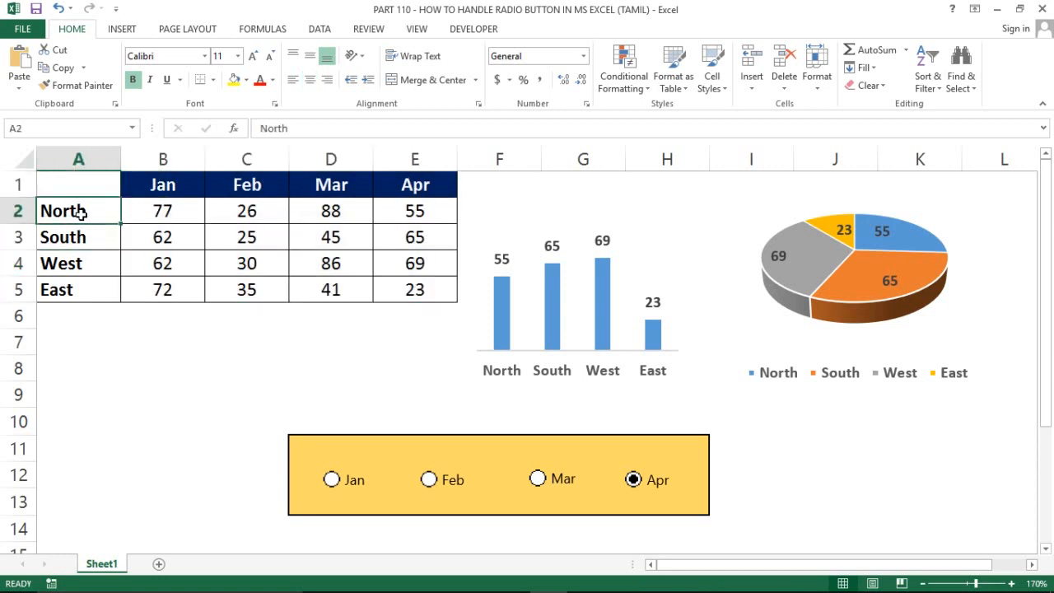
key("shift+Down")
key("shift+Down")
key("shift+Down")
key("Right")
key("Left")
key("Right")
key("shift+Right")
key("shift+Right")
key("shift+Right")
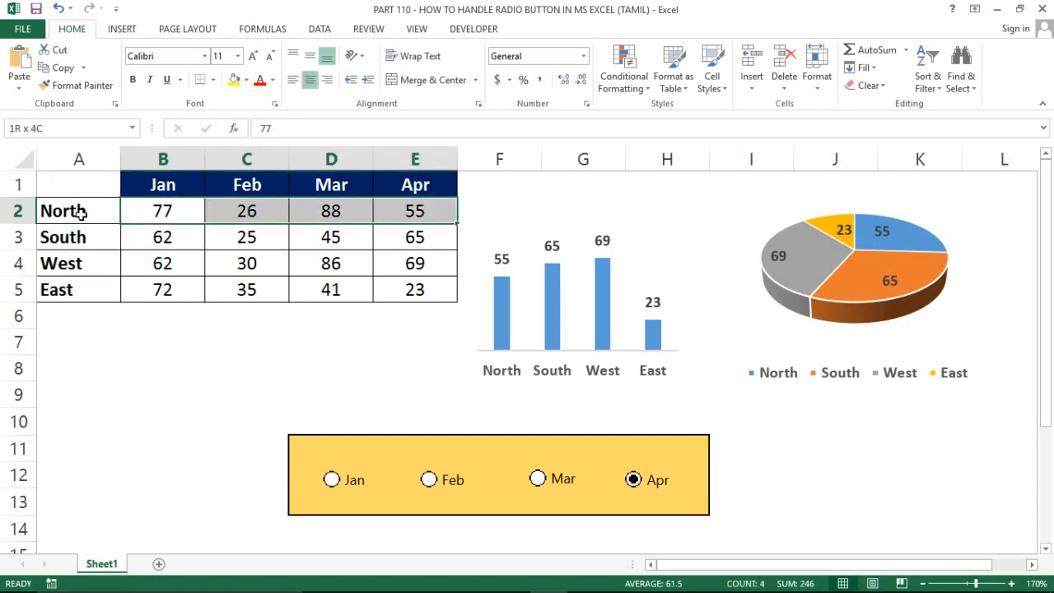
key("shift+Down")
key("shift+Down")
key("shift+Down")
key("Right")
key("Left")
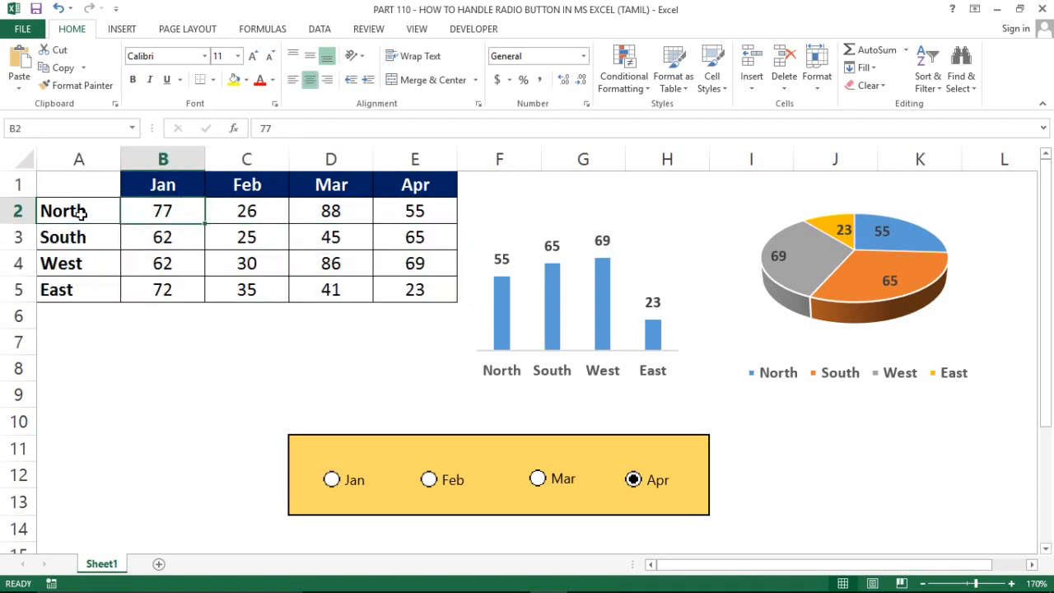
Step: Switch the charts through Jan, Feb, Mar and Apr, comparing the Jan and Feb results with their table columns
left_click(332, 479)
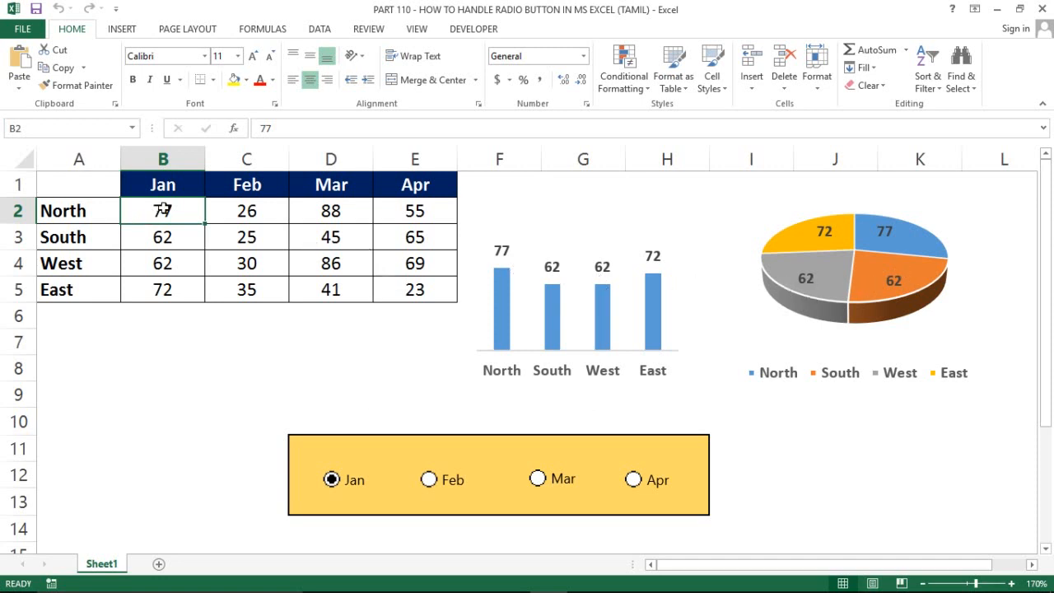
left_click_drag(162, 208, 183, 285)
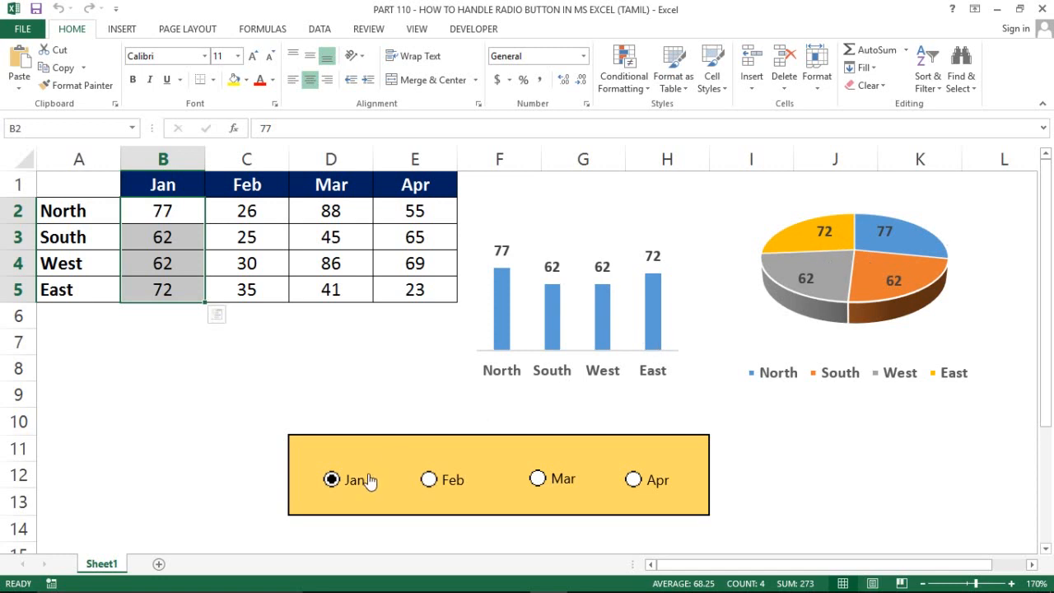
left_click(428, 480)
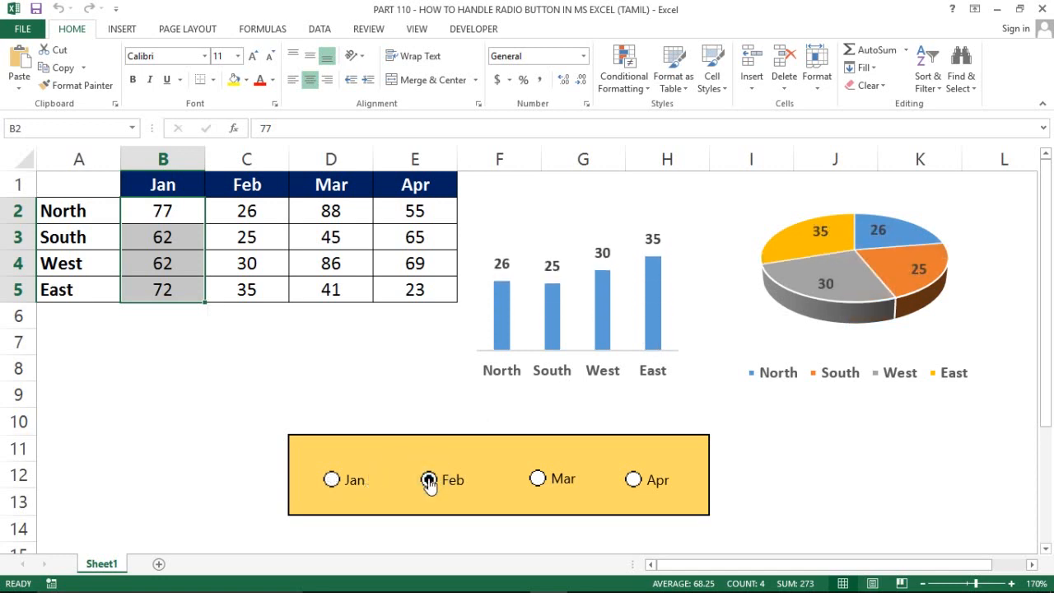
left_click_drag(251, 214, 251, 286)
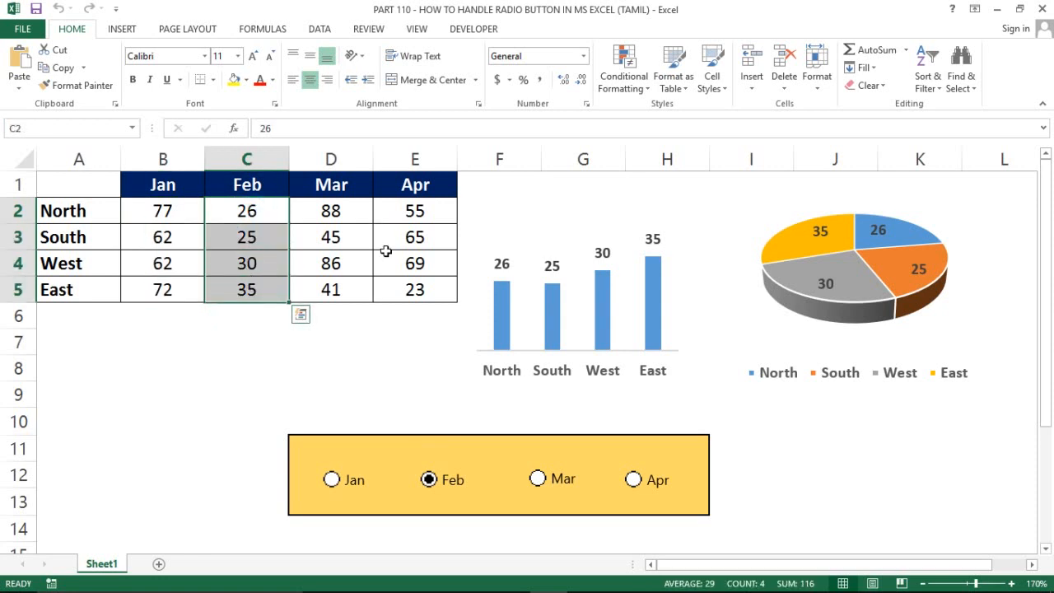
left_click(537, 480)
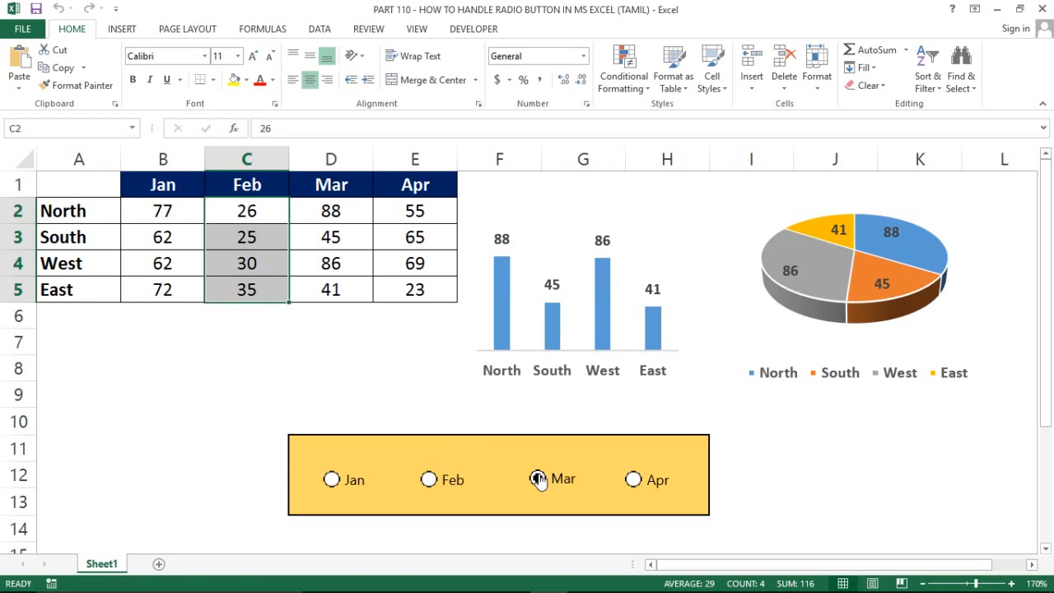
left_click(636, 484)
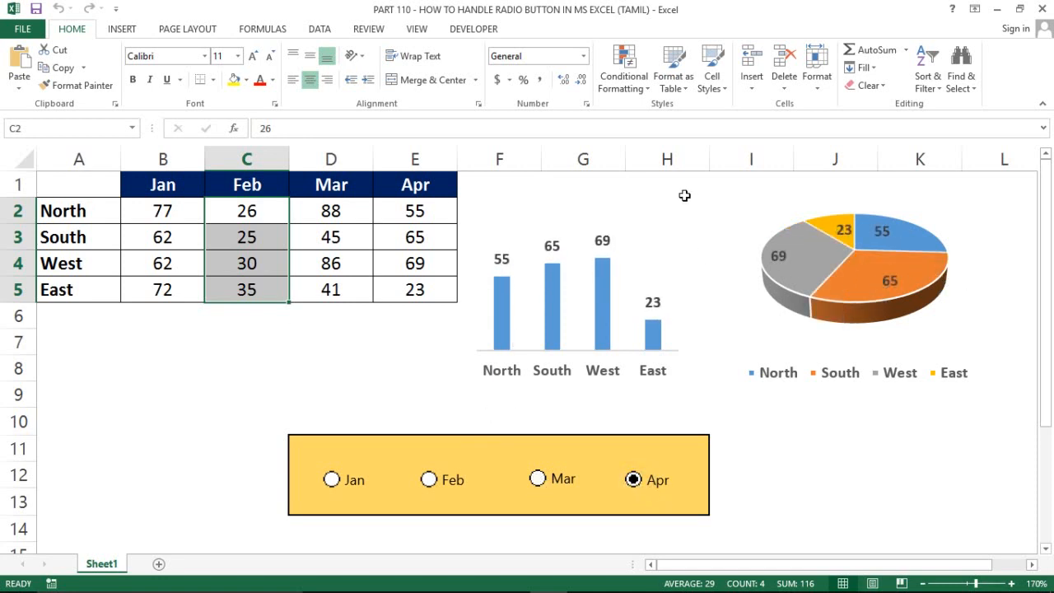
left_click(583, 158)
left_click(525, 178)
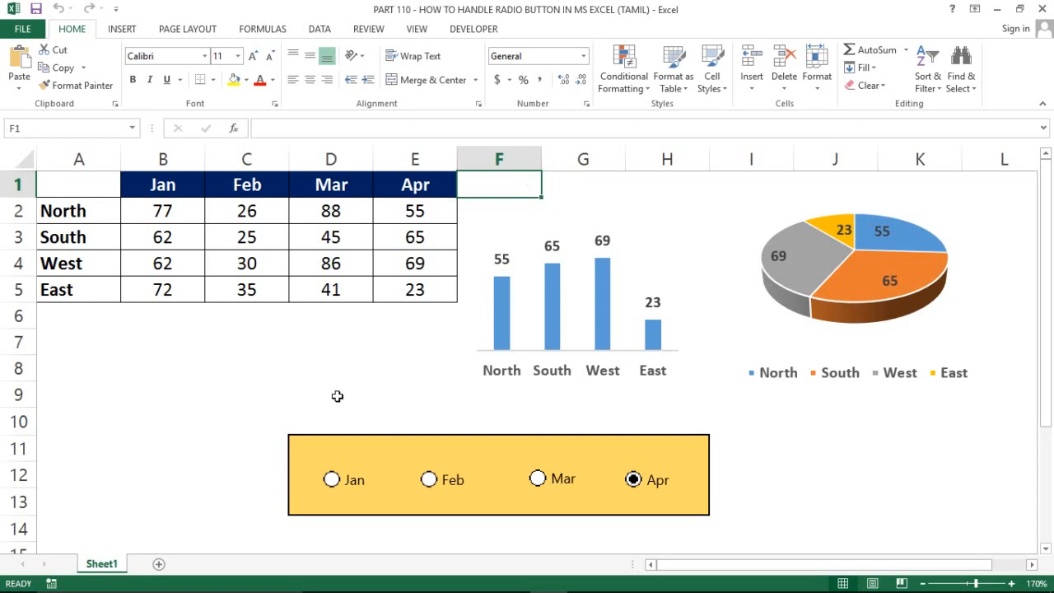
Step: Test the option buttons again from Jan through Apr, then go back to Feb and finally Jan to check both charts
left_click(331, 479)
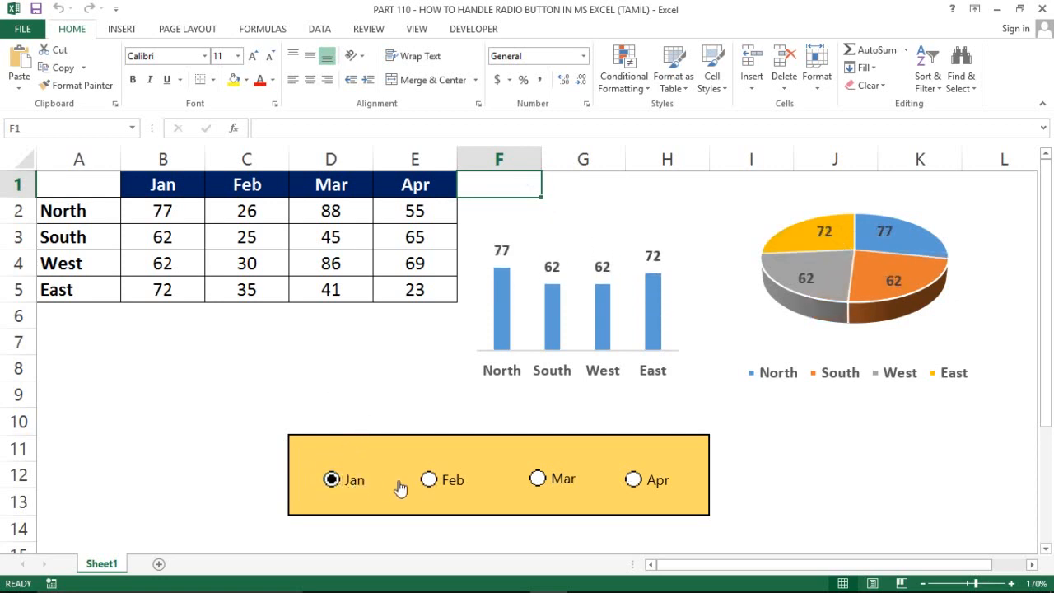
left_click(427, 482)
left_click(563, 479)
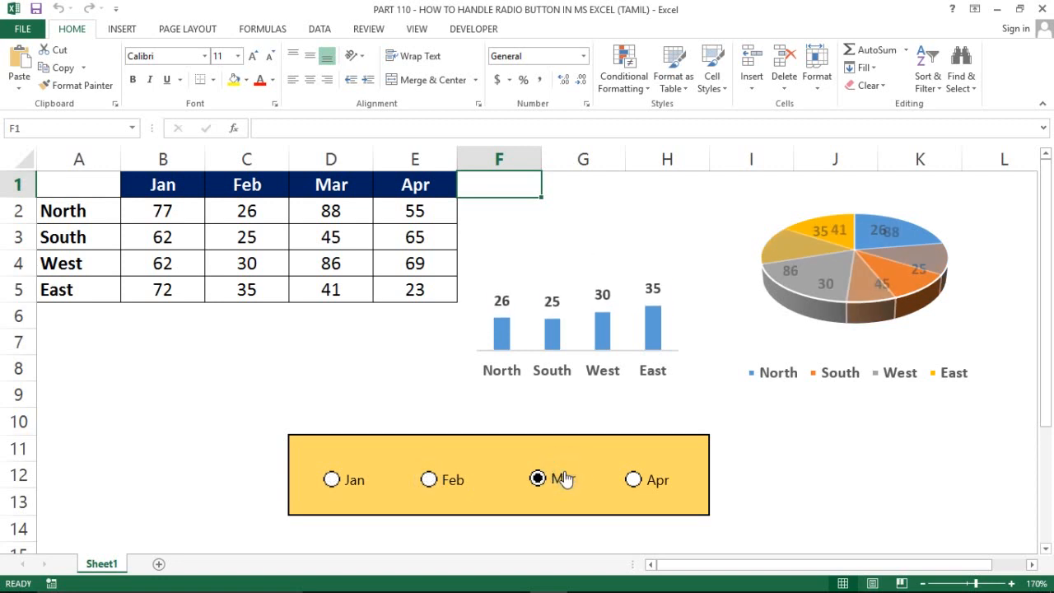
left_click(671, 491)
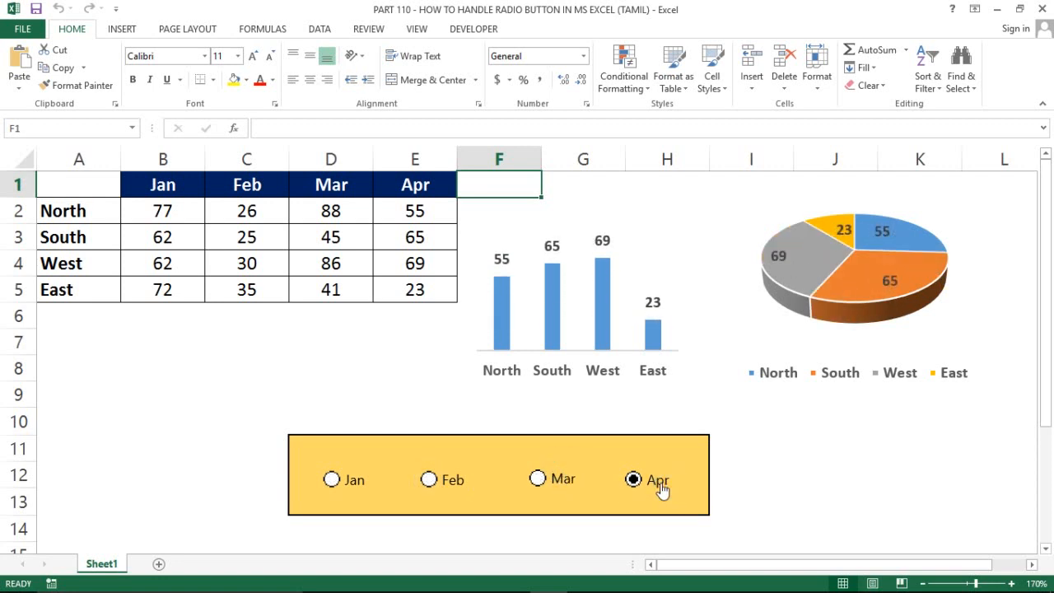
left_click(427, 491)
left_click(426, 483)
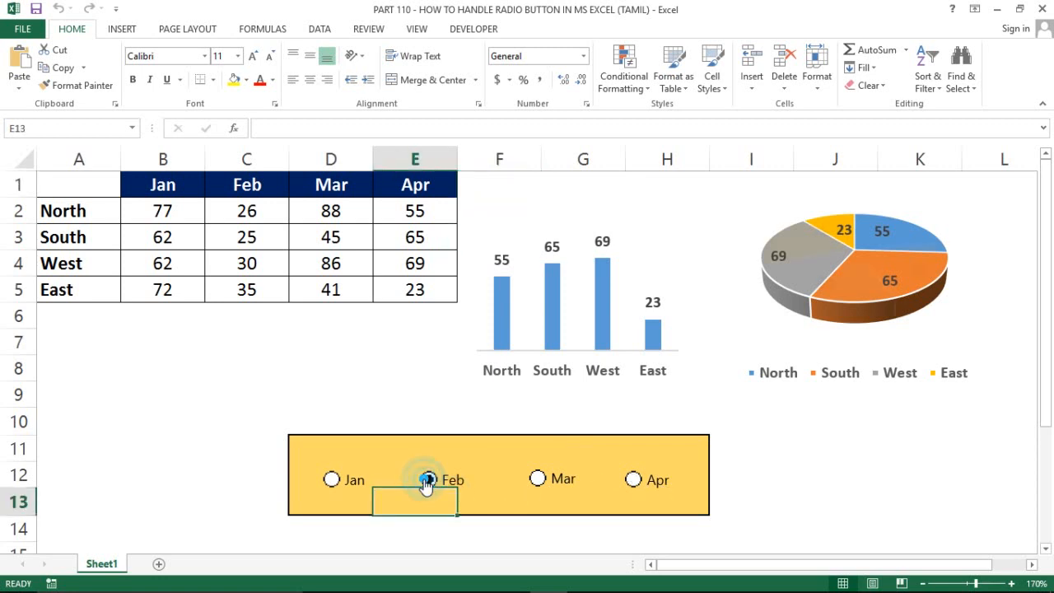
left_click(348, 480)
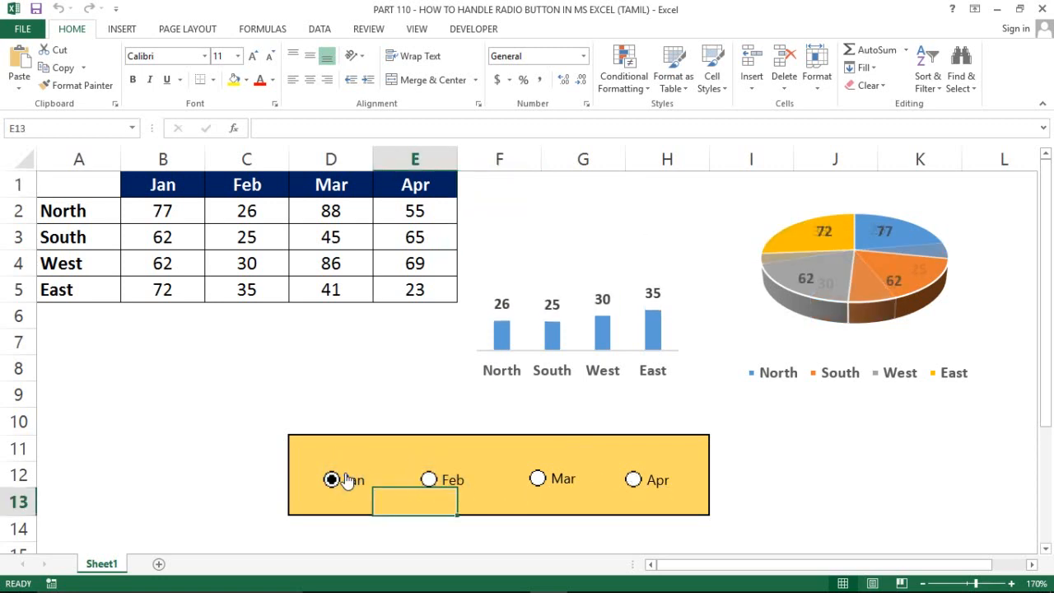
left_click(402, 386)
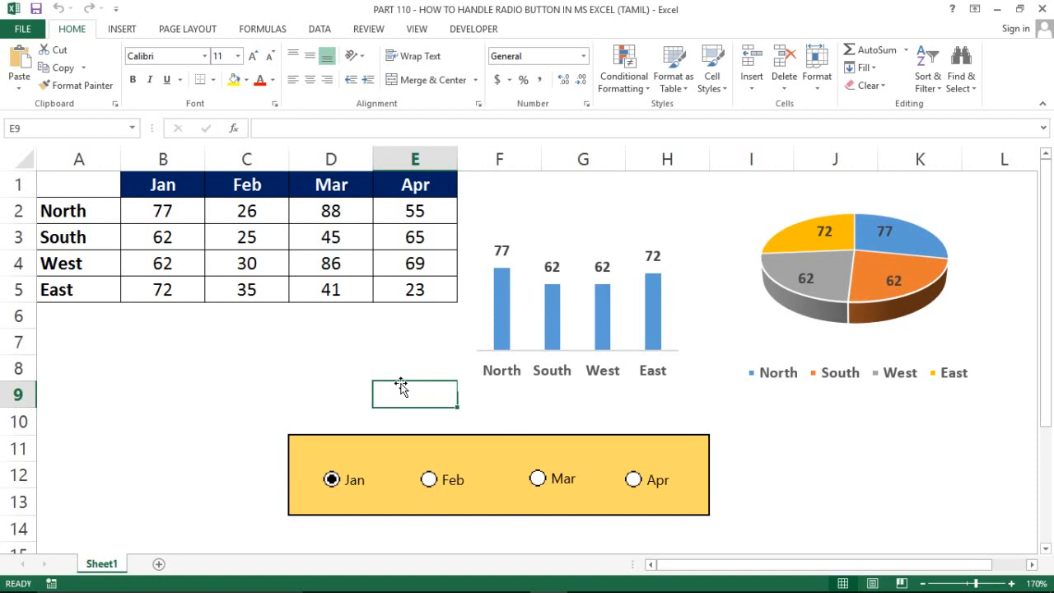
left_click(381, 370)
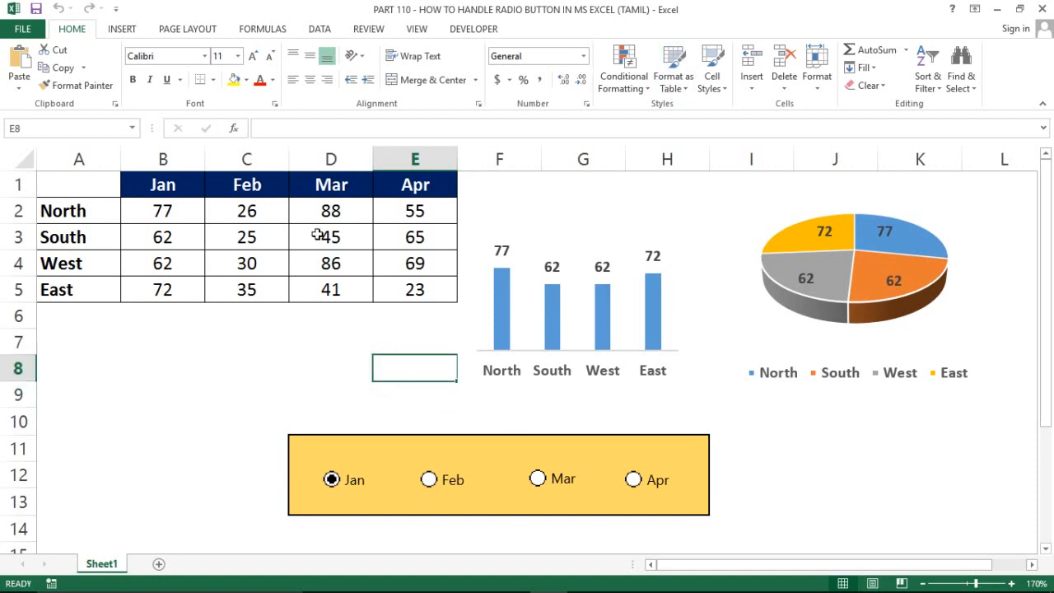
left_click(295, 363)
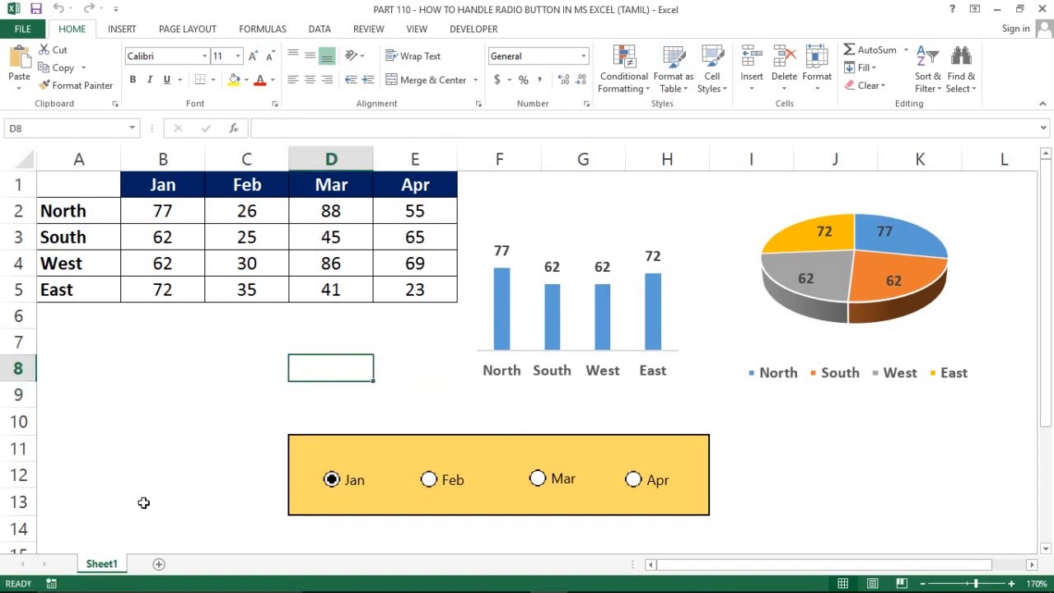
Step: Add a new worksheet after Sheet1 and set its zoom to 180%
left_click(158, 563)
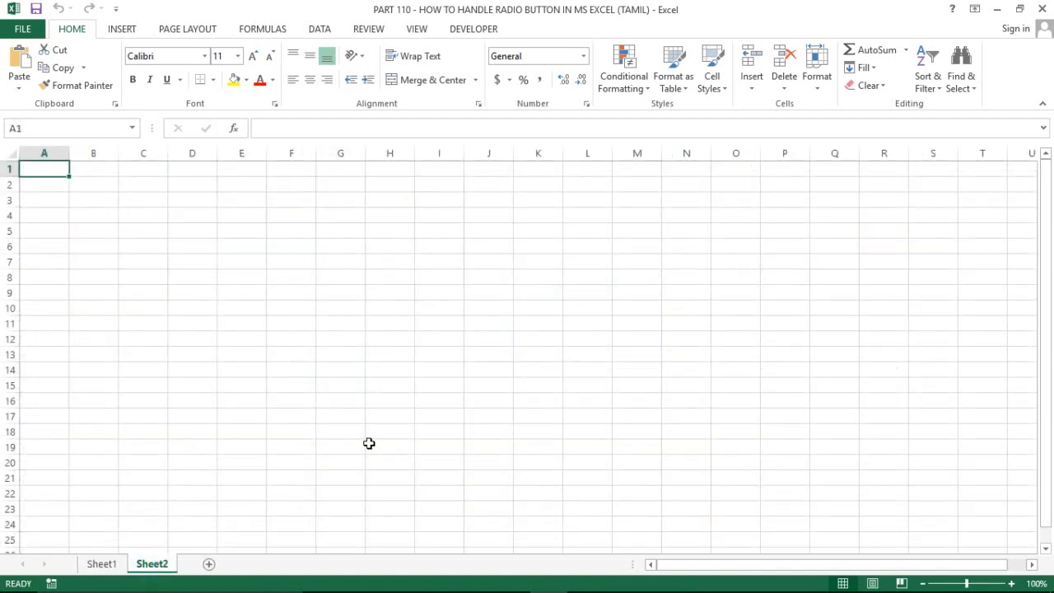
left_click(103, 569)
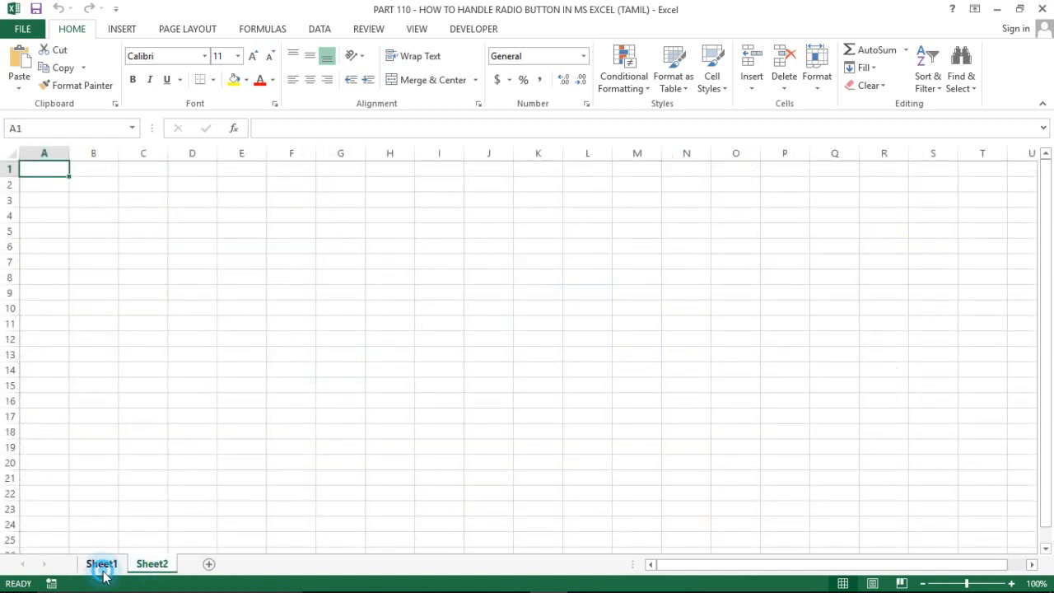
left_click(152, 406)
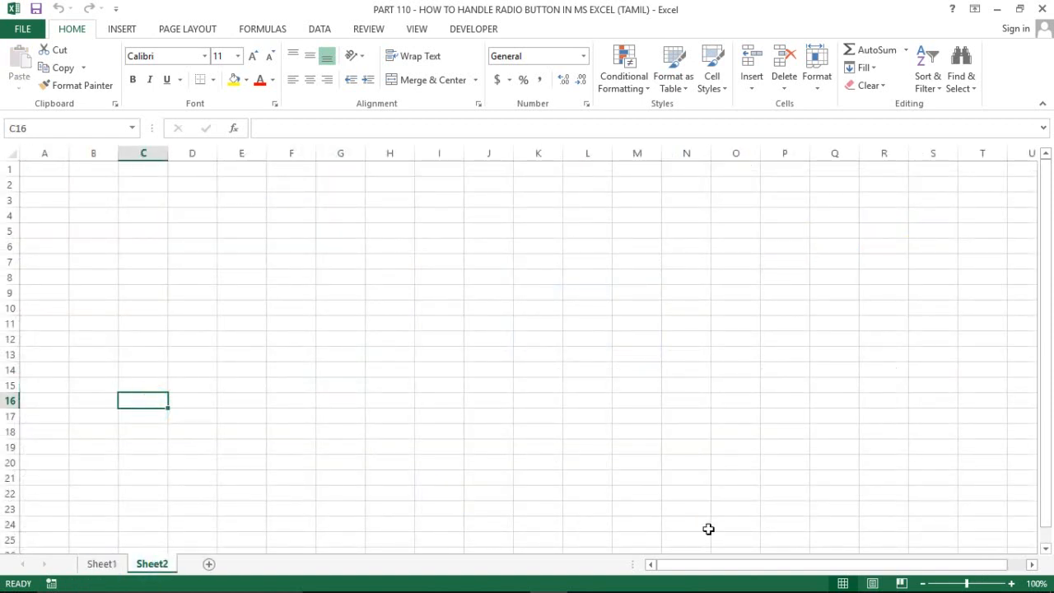
left_click(1011, 583)
left_click(1011, 582)
left_click(1011, 583)
left_click(1010, 583)
left_click(1011, 583)
left_click(1011, 583)
left_click(1011, 583)
left_click(1011, 582)
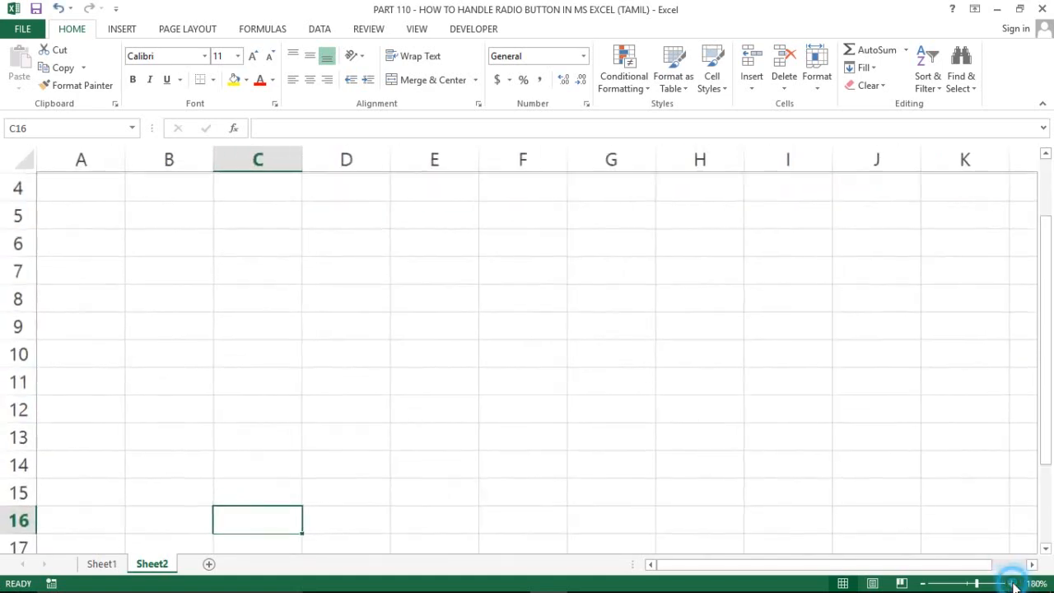
Step: Copy the regional data table A1:E5 from Sheet1
left_click(105, 564)
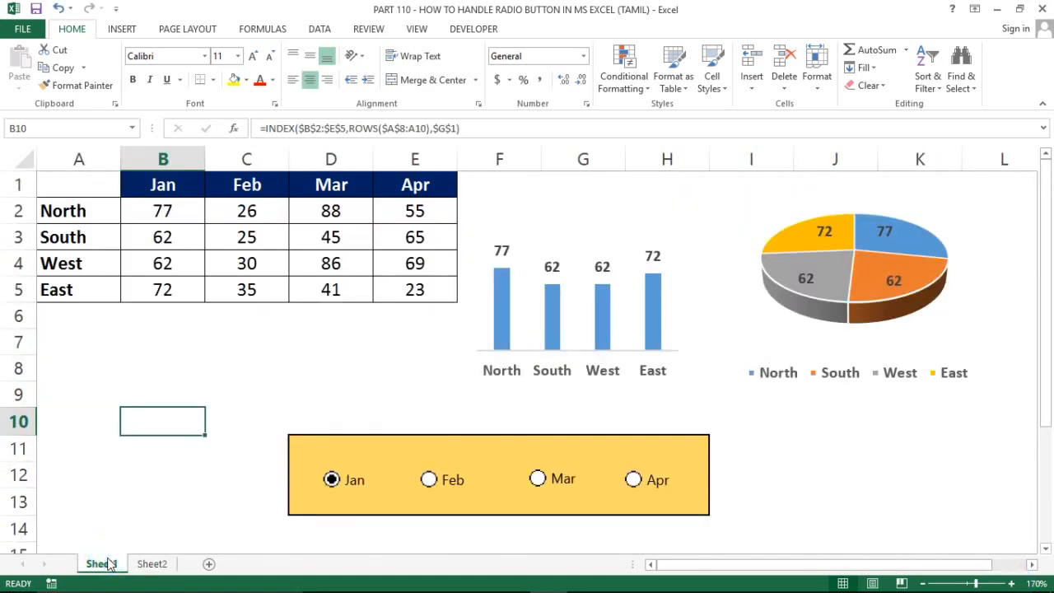
left_click(74, 180)
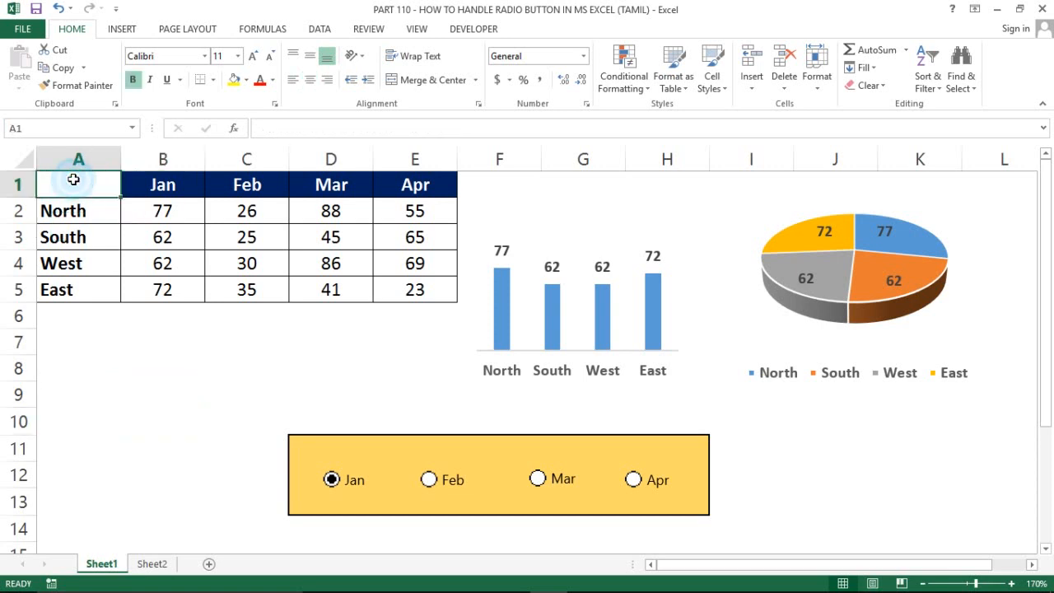
key("shift+Right")
key("shift+Right")
key("shift+Right")
key("shift+Right")
key("shift+Down")
key("shift+Down")
key("shift+Down")
key("shift+Down")
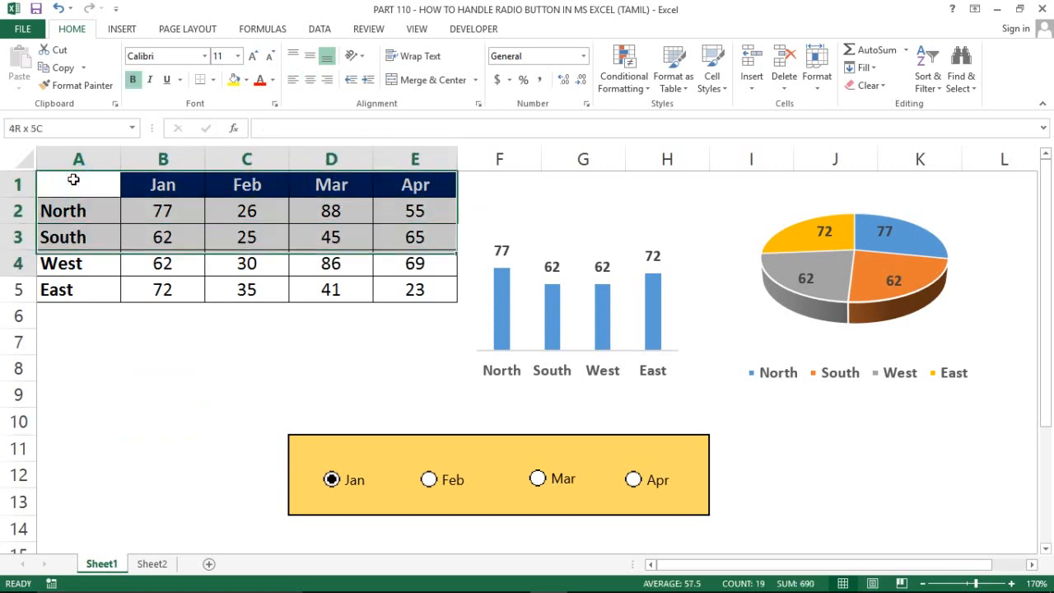
key("ctrl+c")
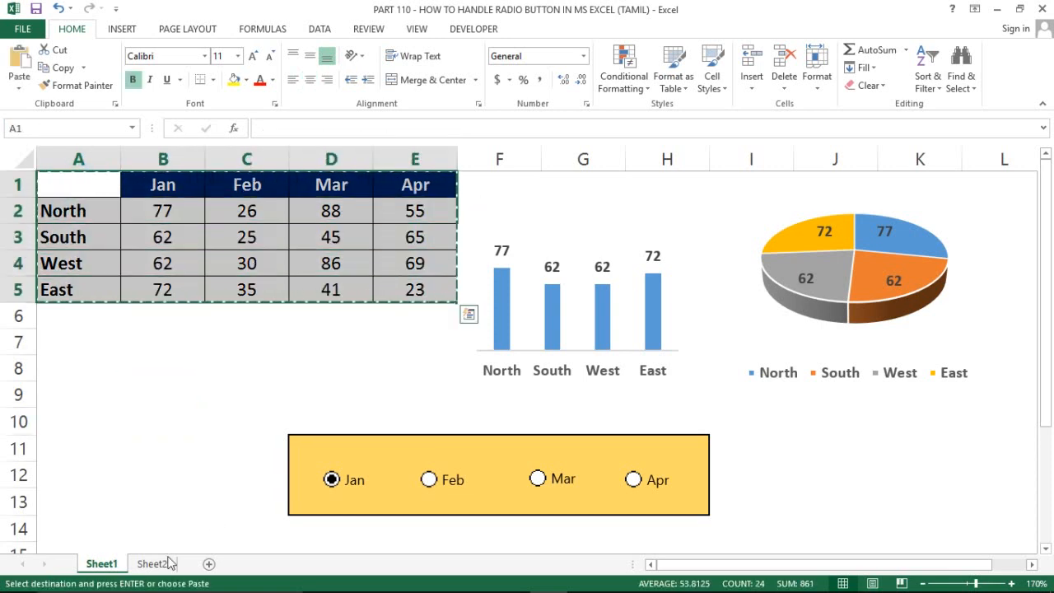
Step: Paste the copied table into Sheet2 starting at cell A1
left_click(157, 564)
key("ctrl+Home")
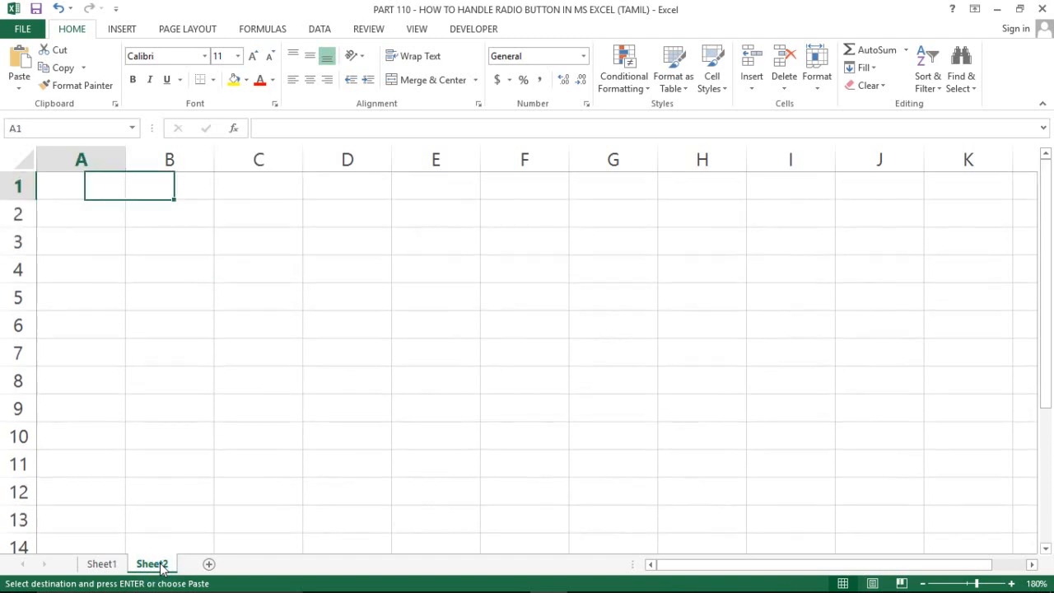
key("ctrl+v")
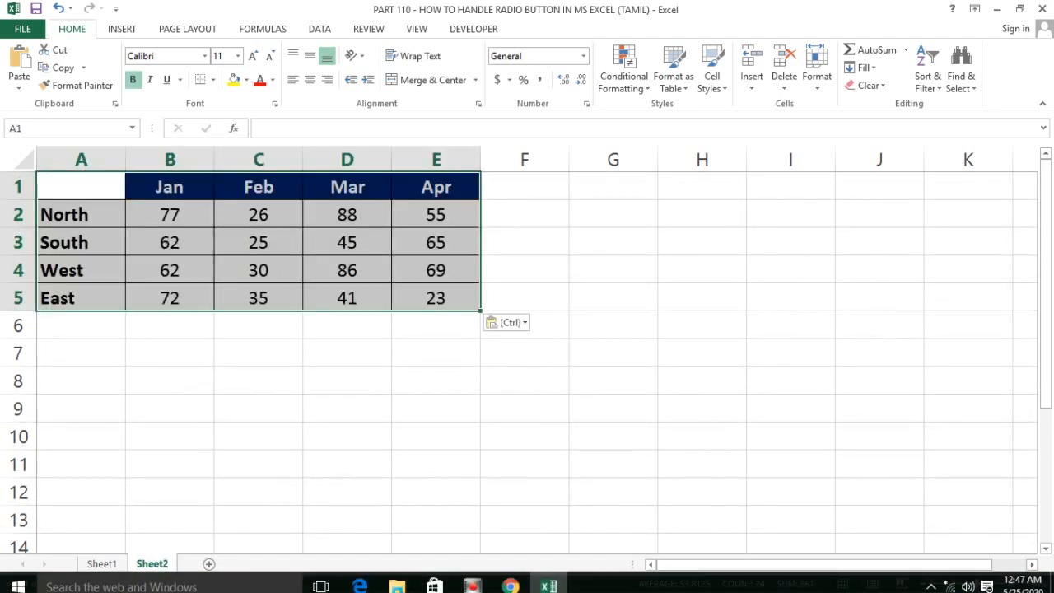
left_click(915, 520)
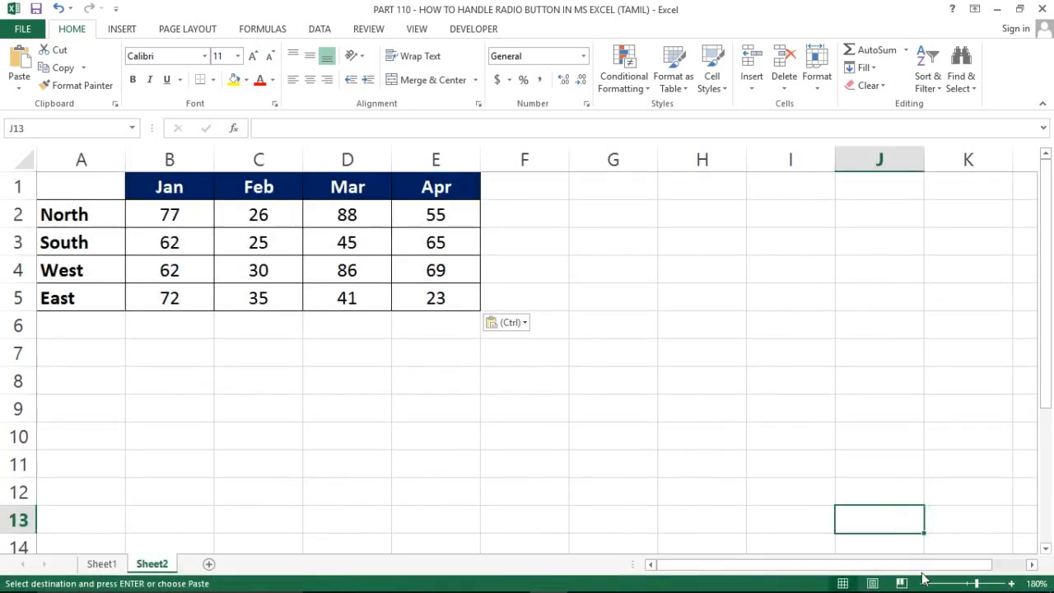
left_click(922, 583)
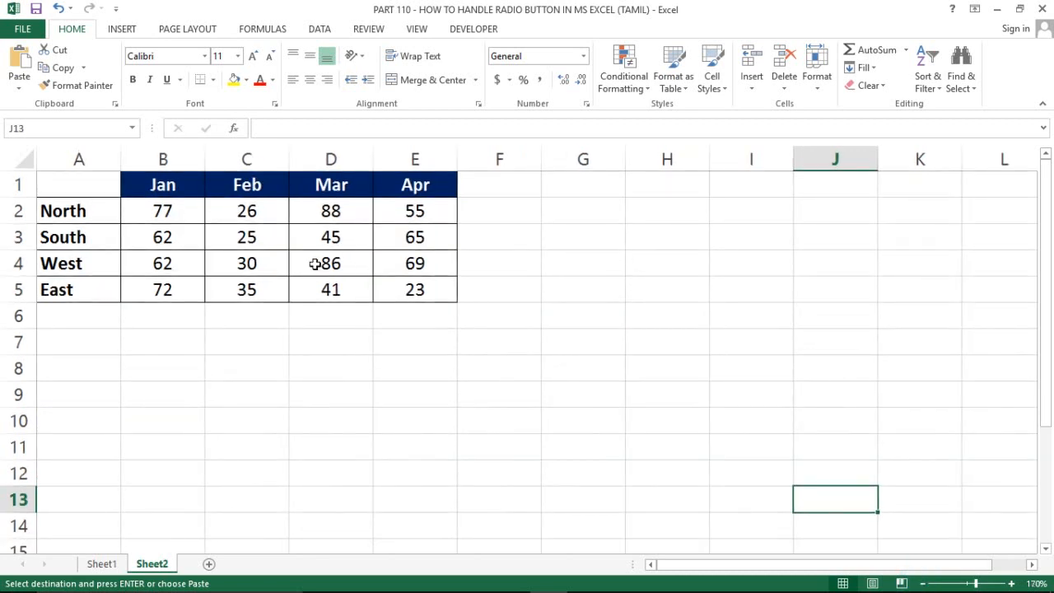
Step: Clear the monthly figures in B2:E5 on Sheet2, keeping the month headers and region labels
left_click(145, 211)
key("ctrl+shift+End")
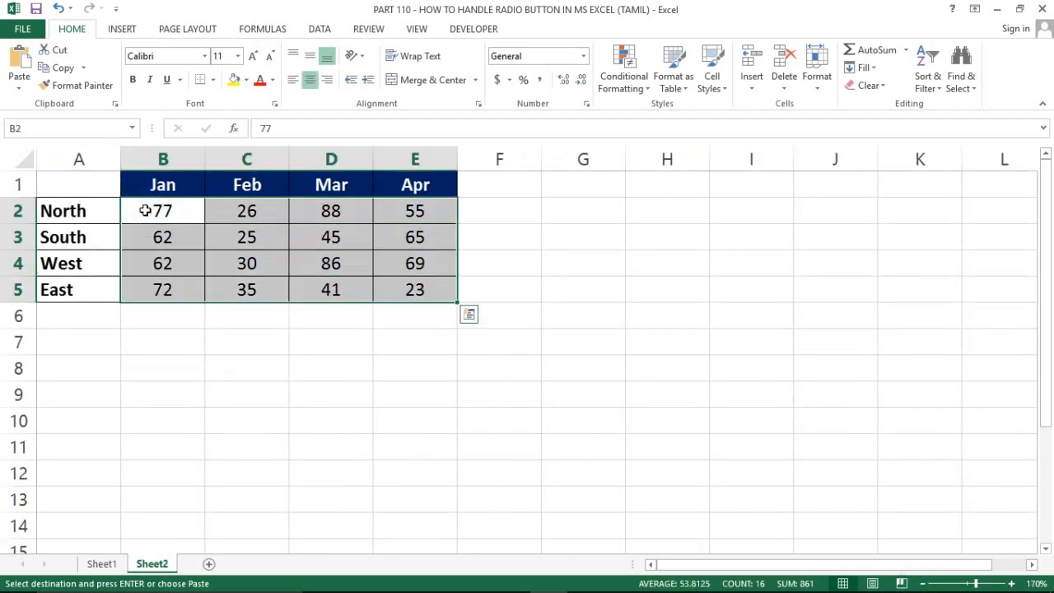
key("Delete")
key("Right")
key("Left")
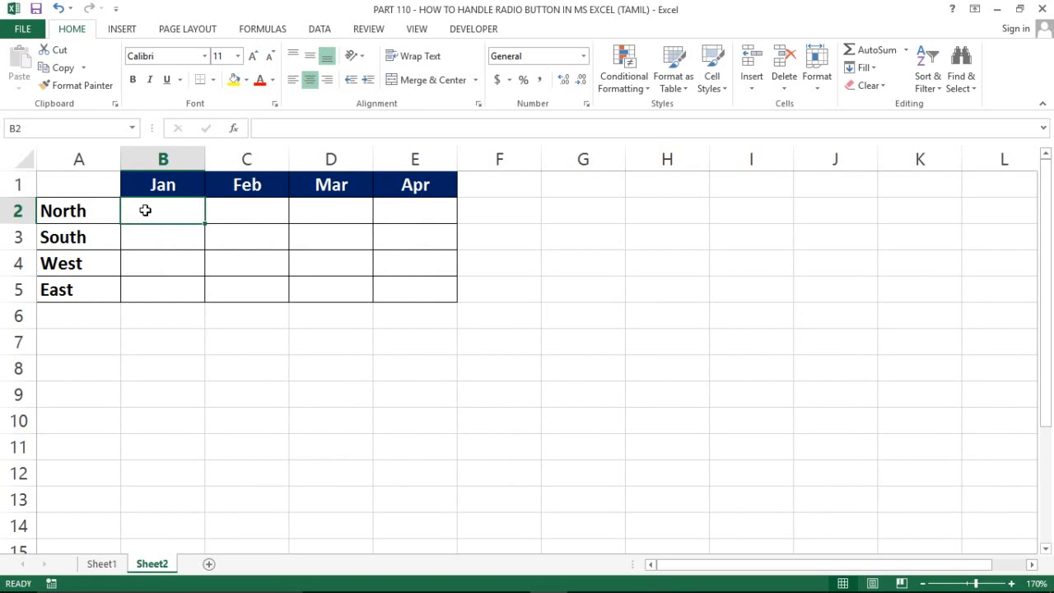
Step: Fill the whole range B2:E5 with random numbers using the formula =RANDBETWEEN(10,100)
key("shift+Right")
key("shift+Right")
key("shift+Right")
key("shift+Right")
key("shift+Left")
key("shift+Down")
key("shift+Down")
key("shift+Down")
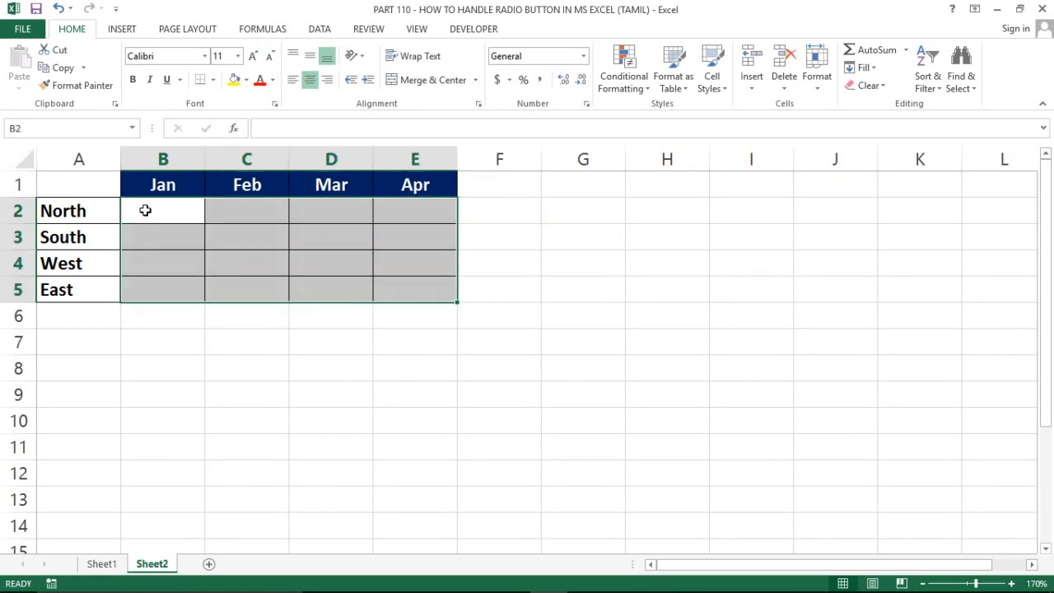
type("=ran")
key("Down")
key("Tab")
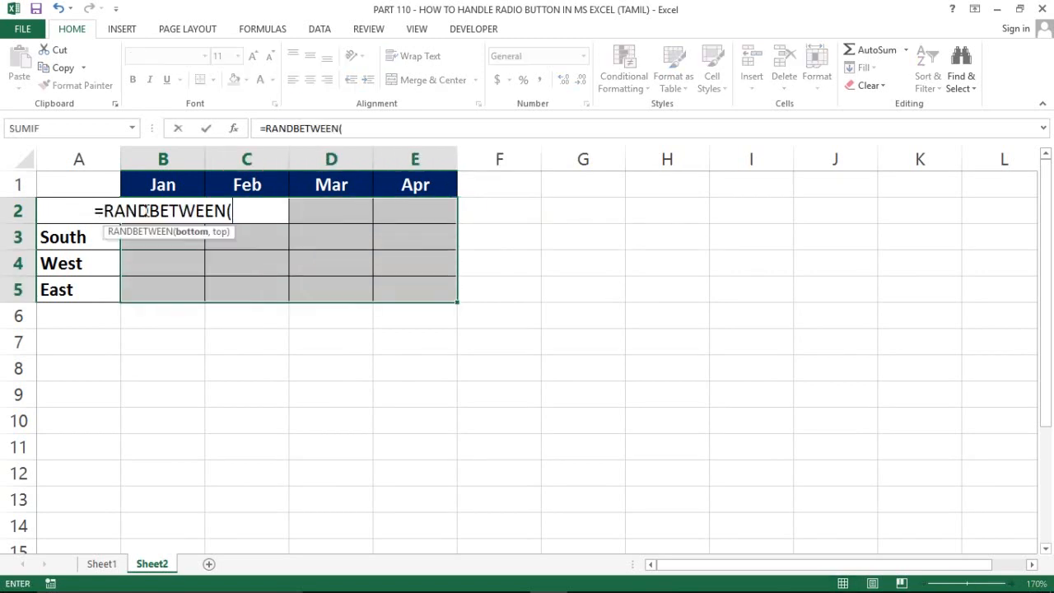
type("10")
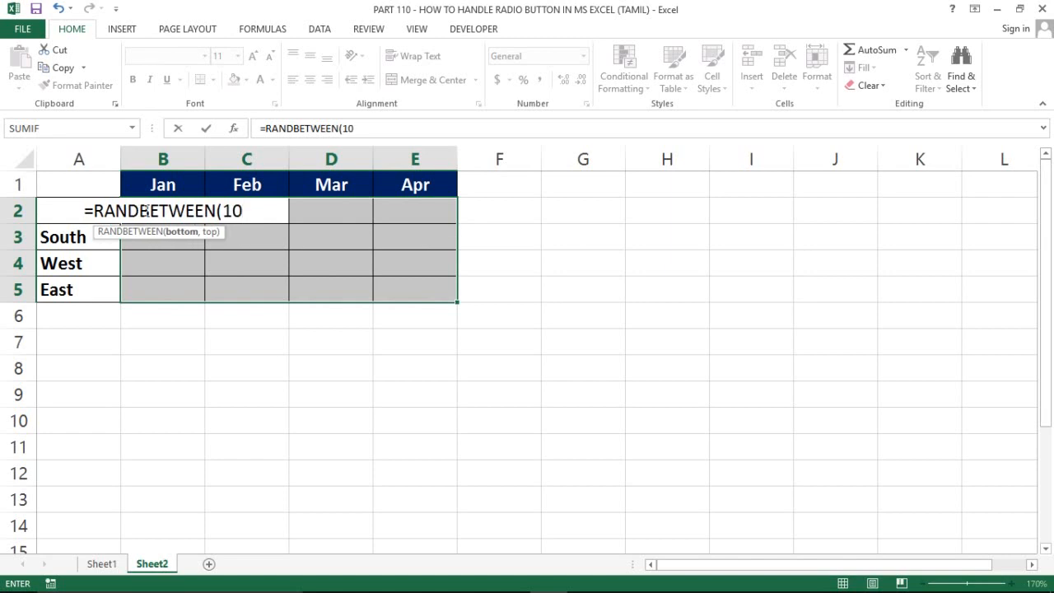
type(",100")
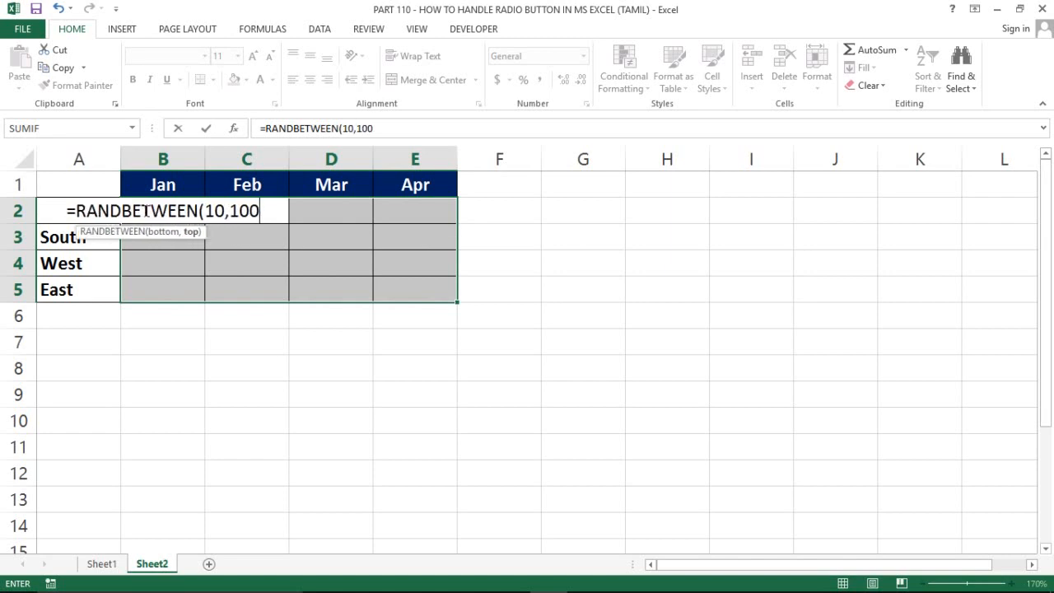
type(")")
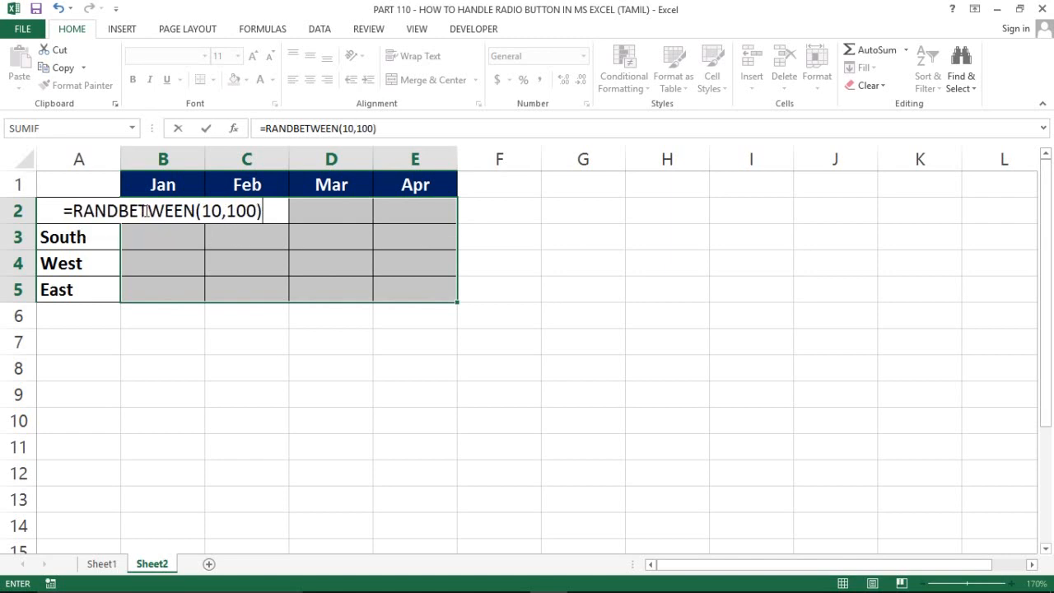
key("ctrl+Return")
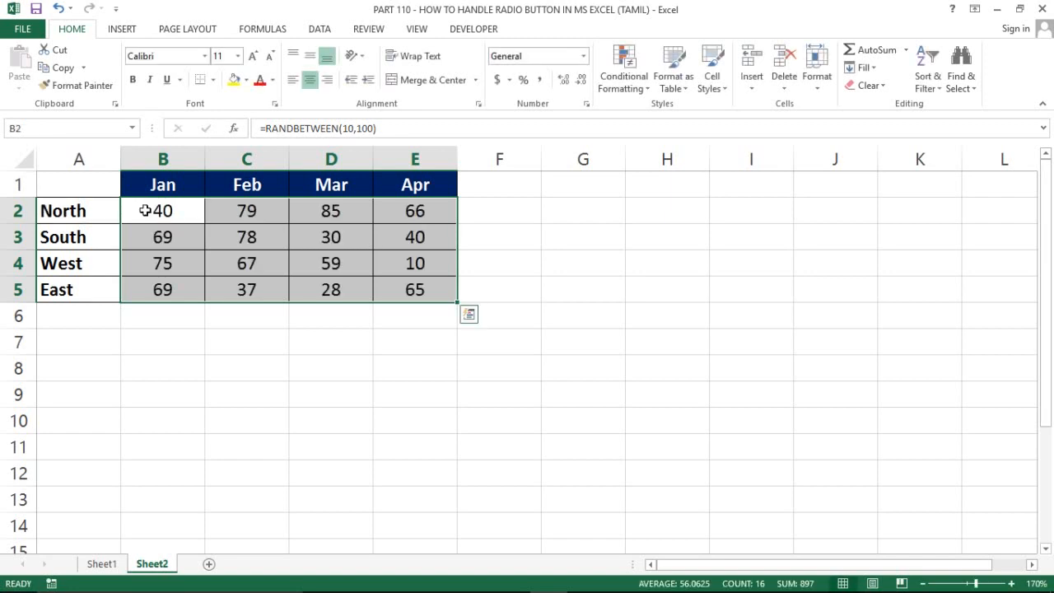
Step: Replace the random-number formulas in B2:E5 with fixed values by copying them and using Paste Special Values in place
key("ctrl+c")
key("alt+e")
key("s")
key("v")
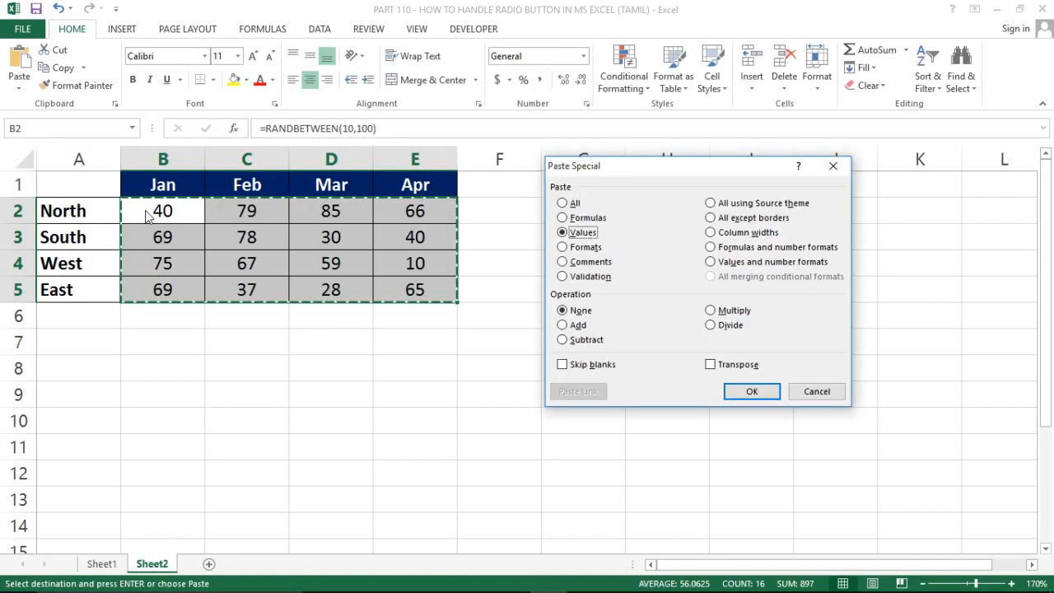
key("Return")
key("Escape")
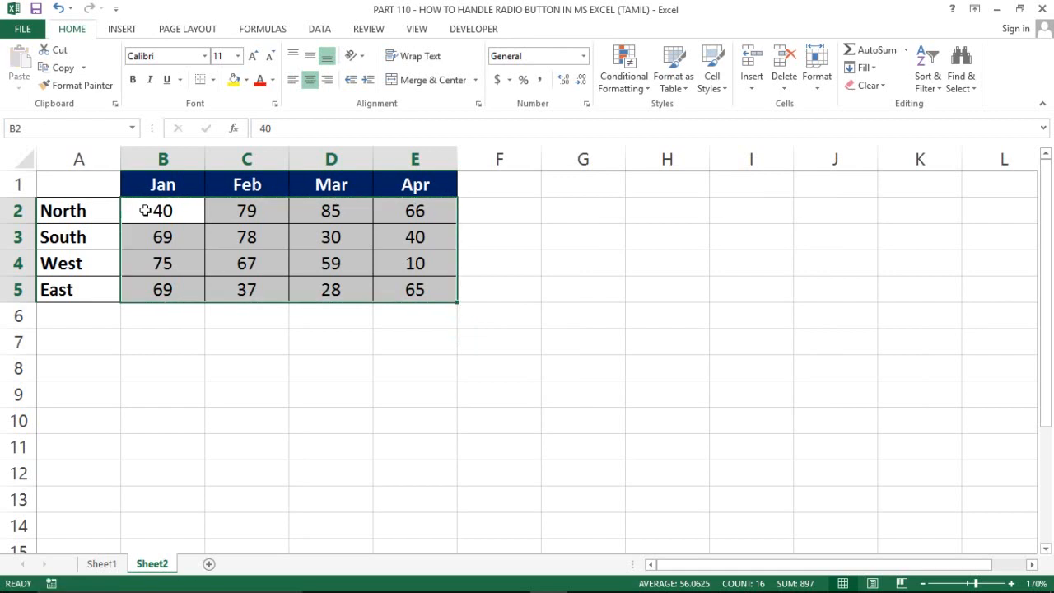
key("Right")
key("Left")
key("Left")
key("Down")
key("Down")
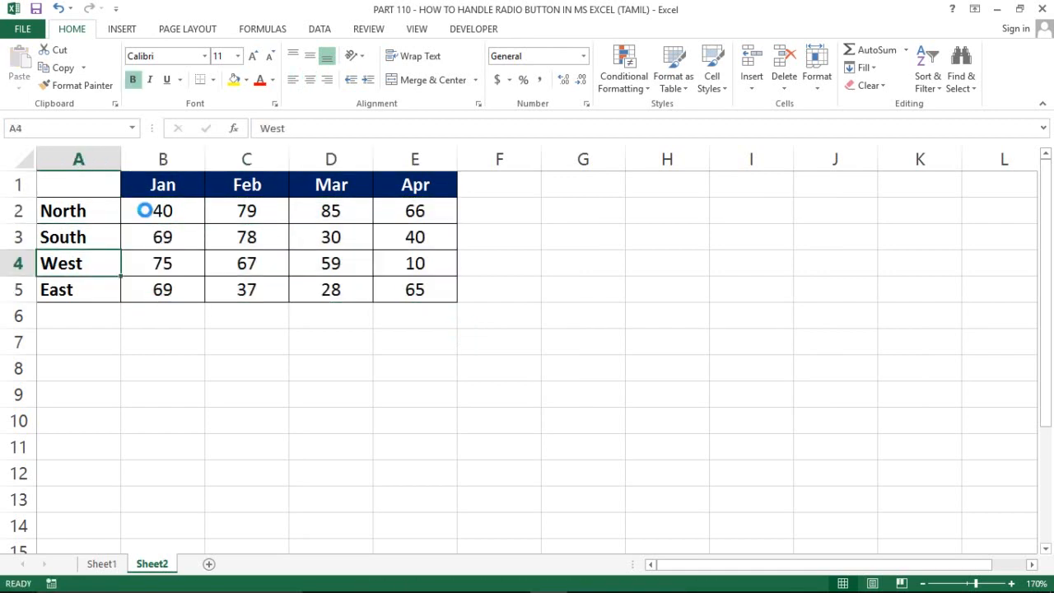
key("Right")
key("Right")
key("Right")
key("Right")
key("Left")
key("Left")
key("Down")
key("Down")
key("Down")
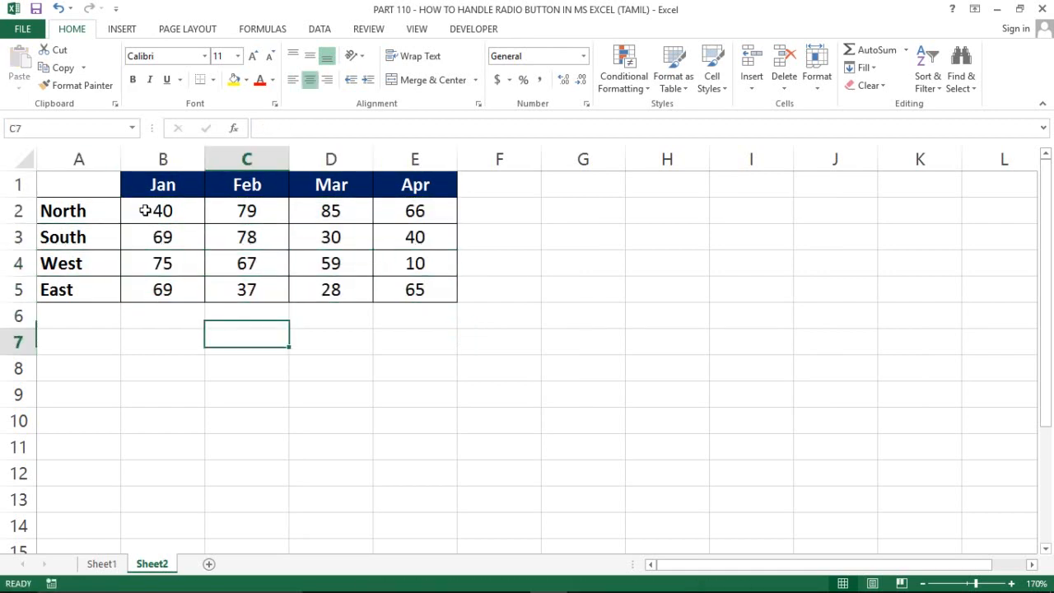
key("Down")
key("Right")
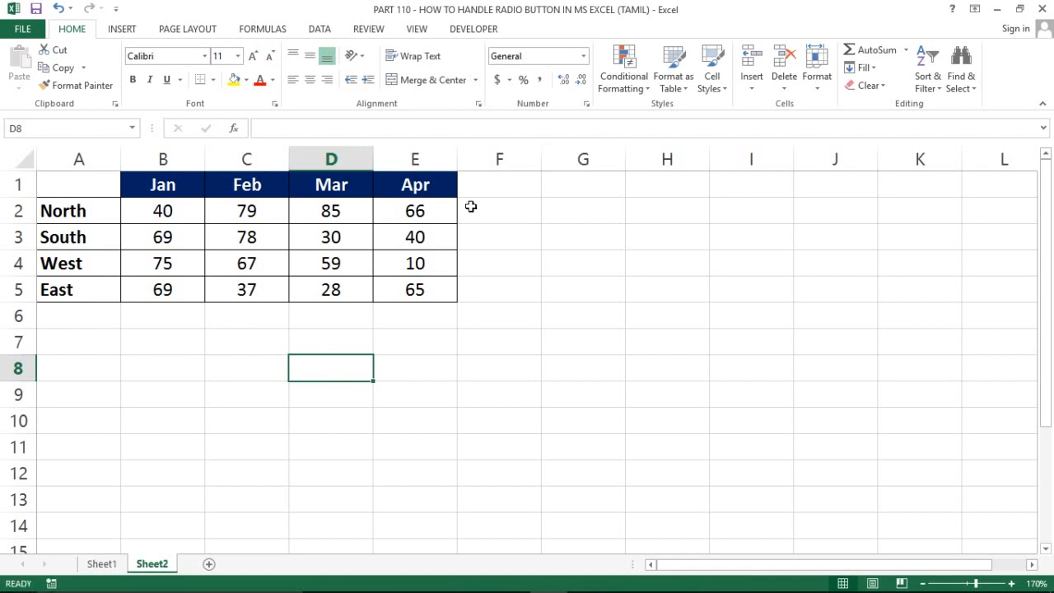
left_click(562, 330)
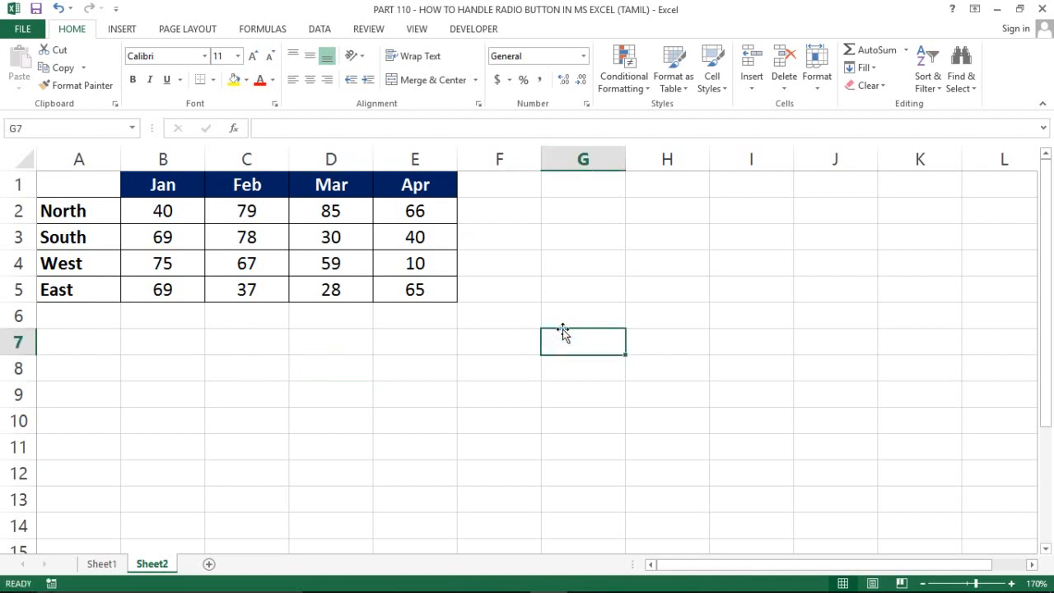
left_click(520, 340)
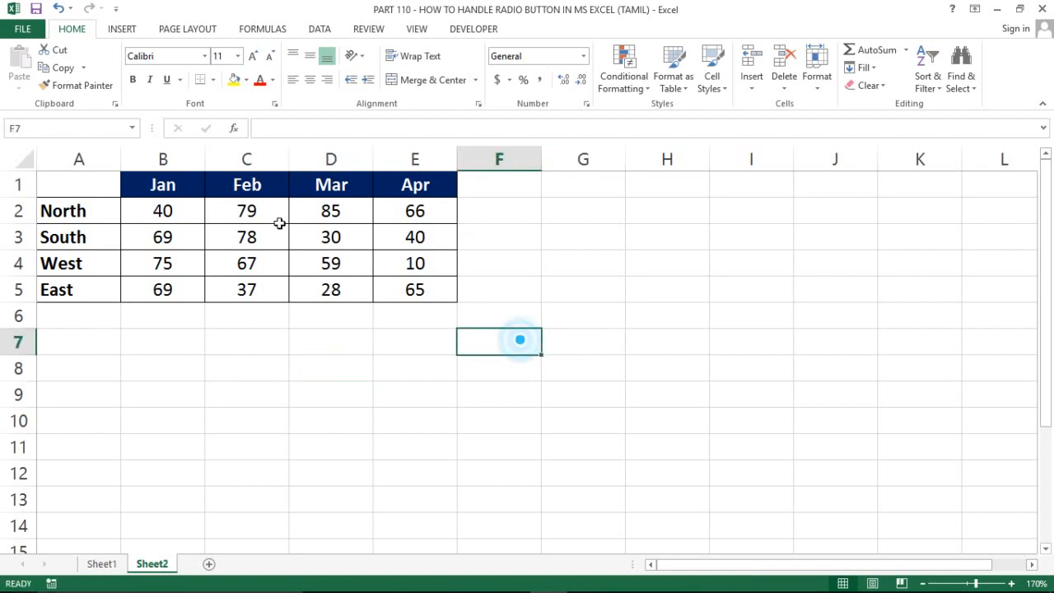
Step: Highlight the whole table A1:E5 to review the source data, then deselect it
left_click(52, 184)
left_click_drag(51, 185, 420, 290)
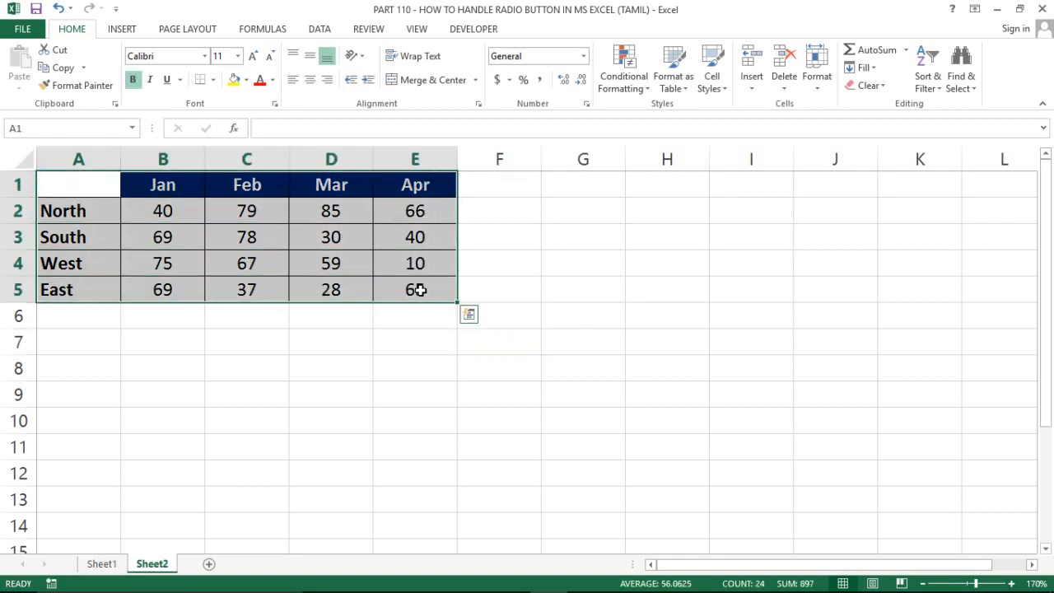
left_click(407, 444)
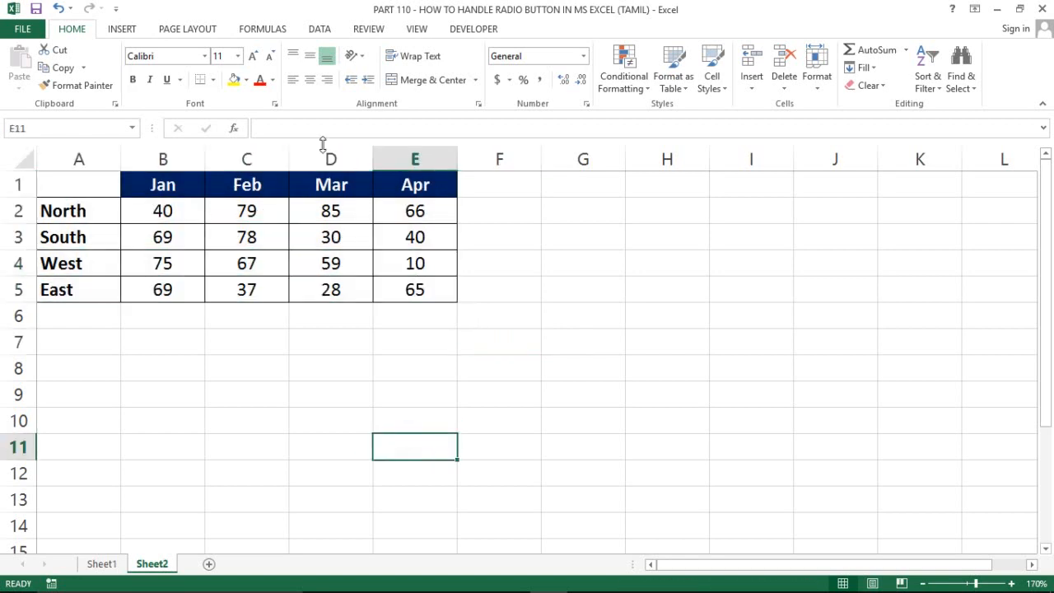
Step: Check in the ribbon customization options whether Developer is enabled among the main tabs, and close the options without changes
left_click(458, 37)
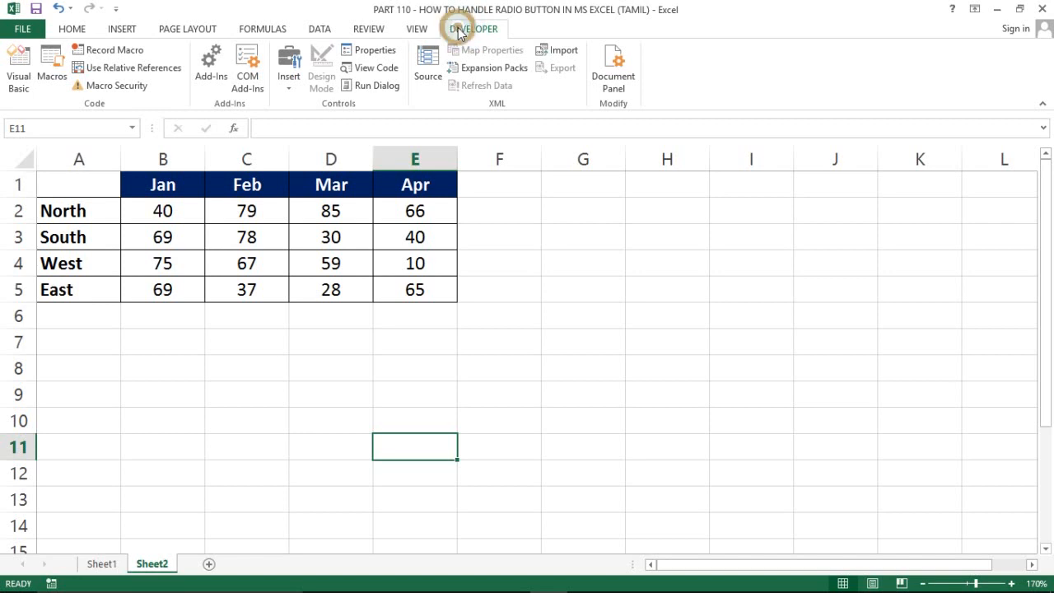
left_click(416, 29)
right_click(417, 31)
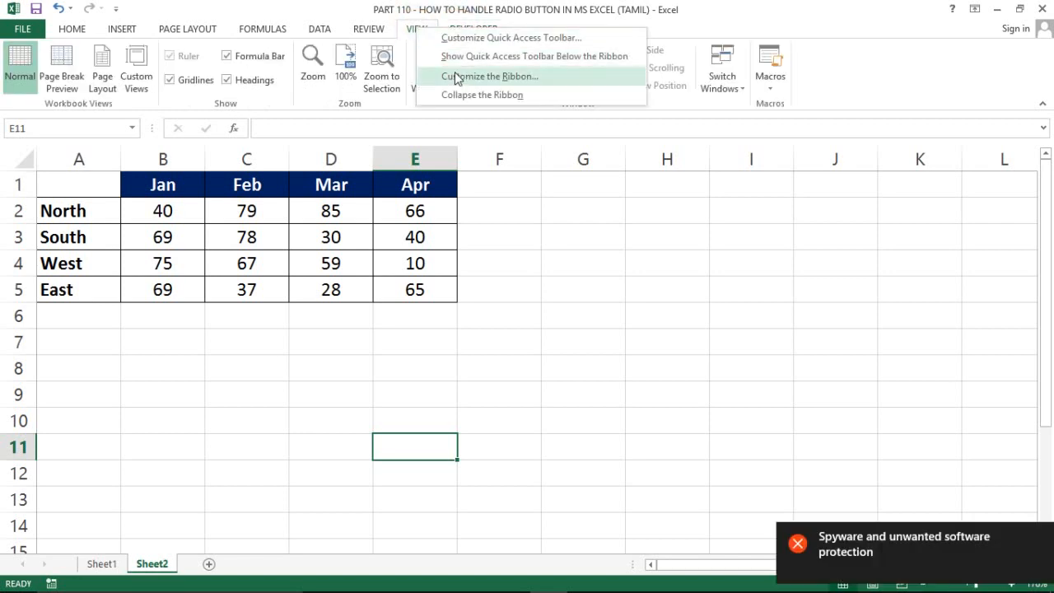
left_click(454, 77)
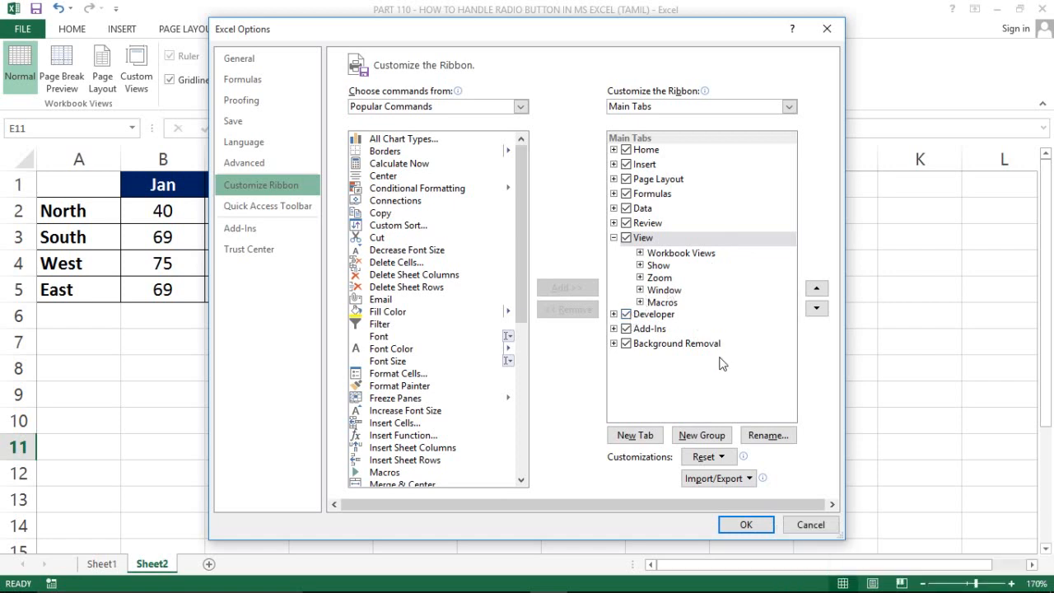
left_click(808, 529)
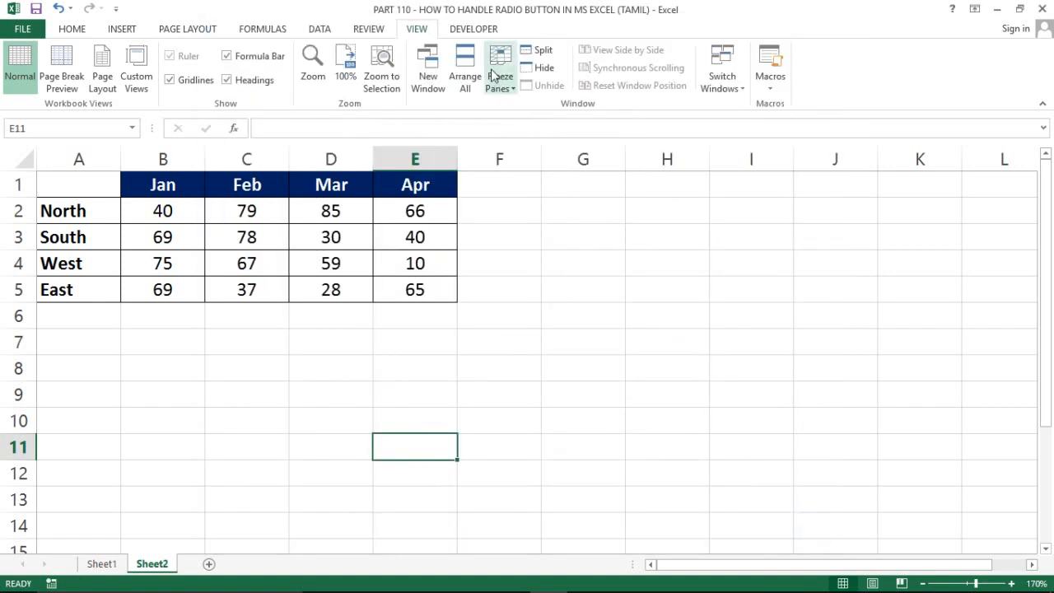
Step: Insert an option button form control beside the table, spanning columns G and H from row 3 to row 5
left_click(474, 29)
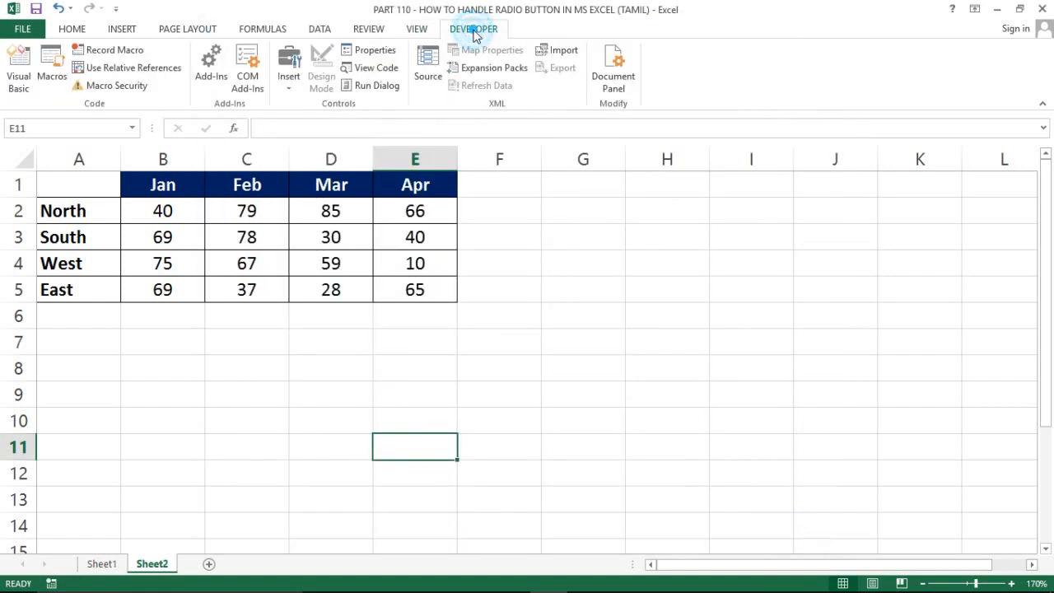
left_click(289, 83)
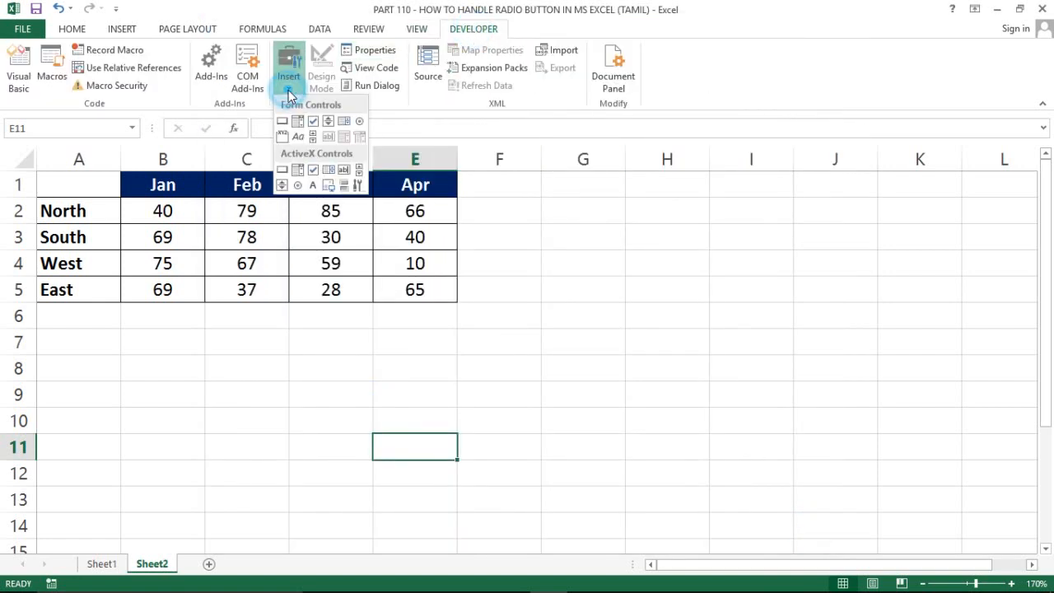
left_click(360, 123)
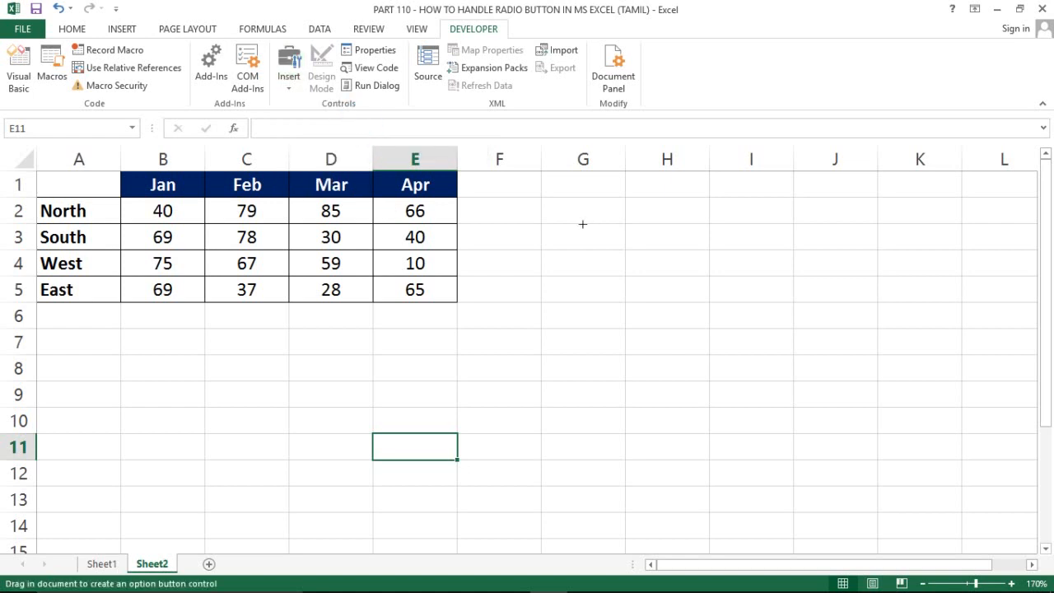
mouse_move(548, 238)
left_mouse_down()
mouse_move(680, 285)
mouse_move(701, 280)
left_mouse_up()
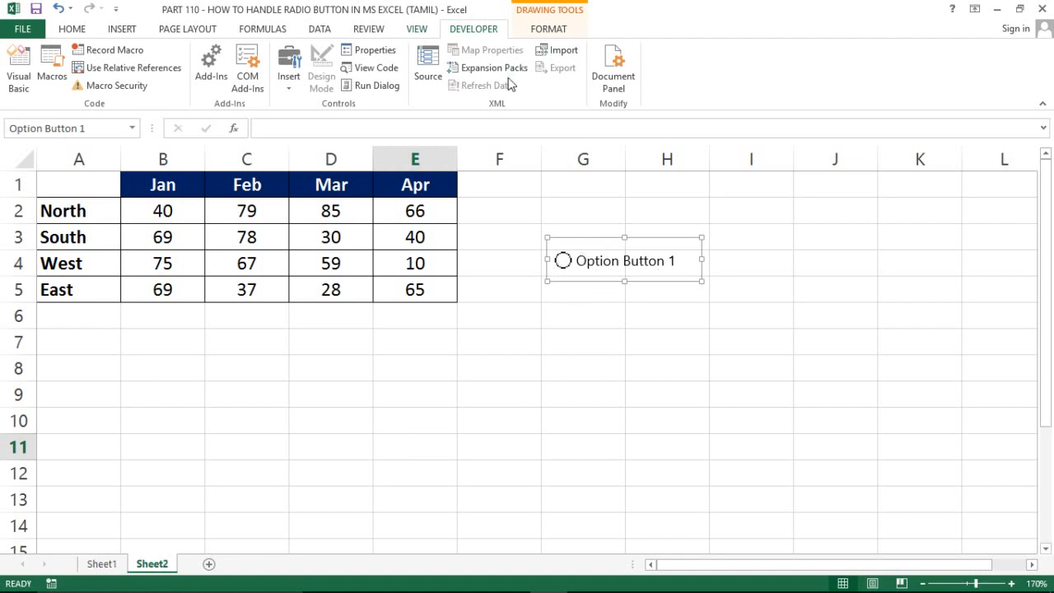
left_click(290, 90)
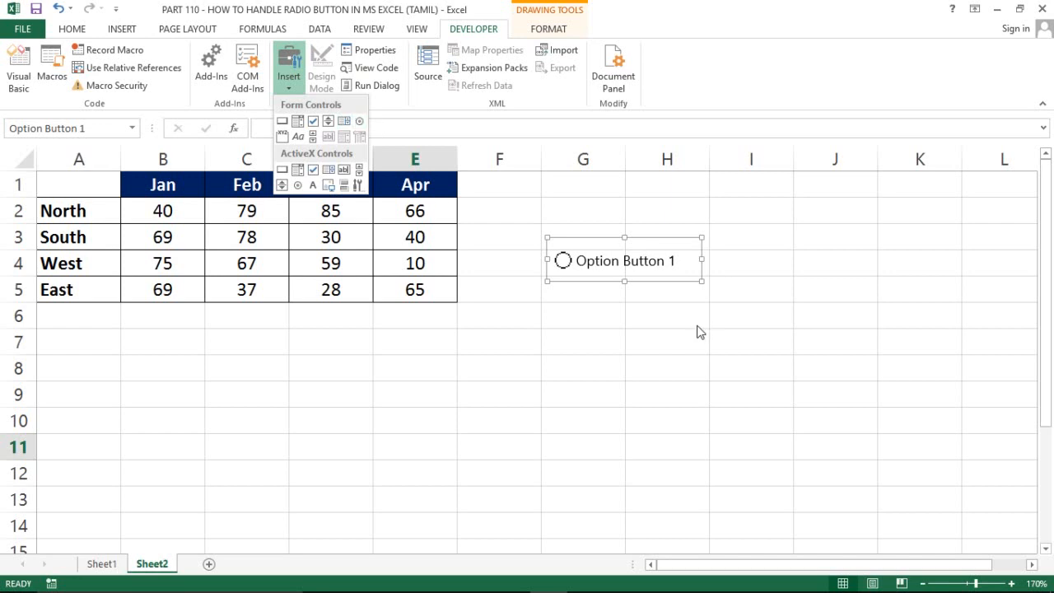
left_click(595, 326)
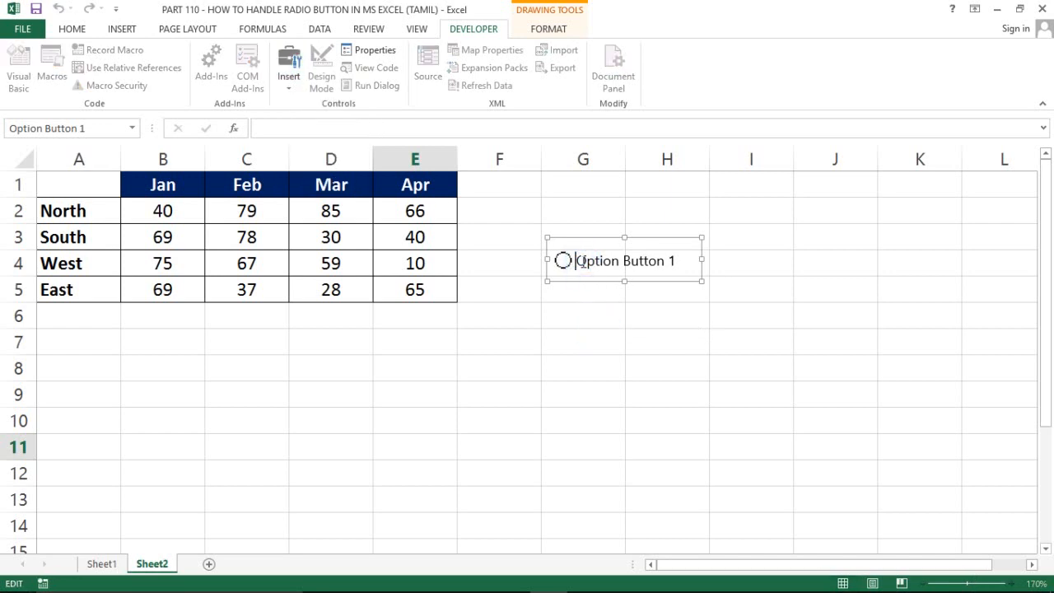
Step: Copy the option button to rows 7 to 9 below the original, and undo that copy
left_click(593, 345)
right_click(562, 272)
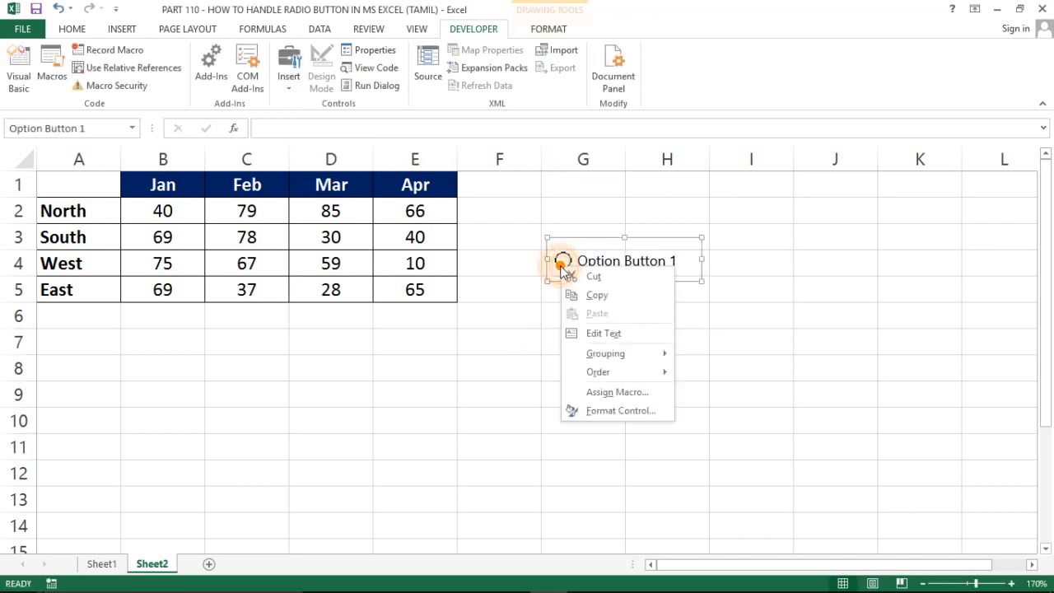
key("Escape")
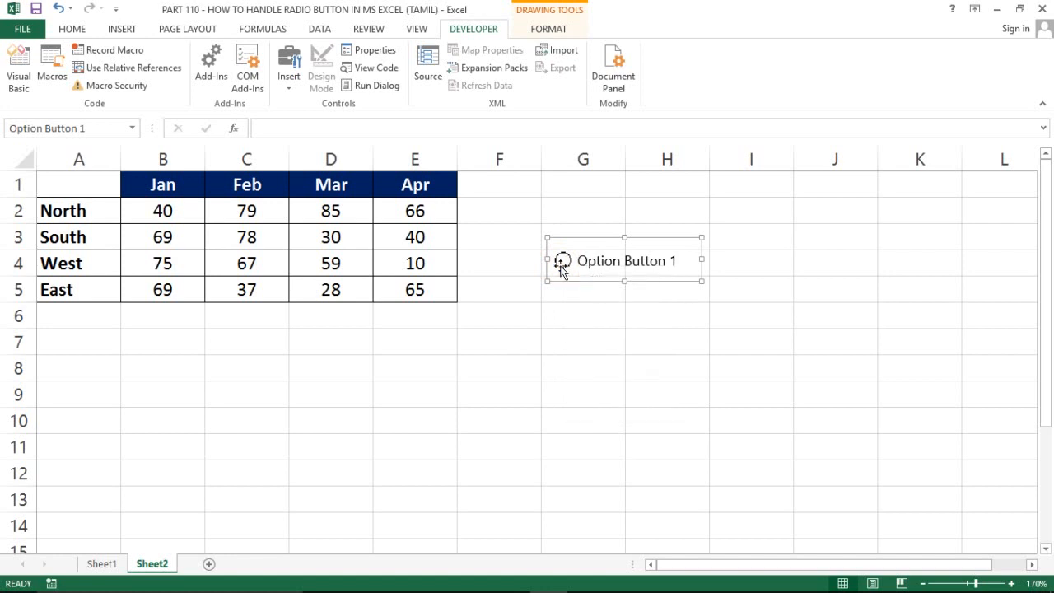
left_click_drag(562, 278, 559, 349)
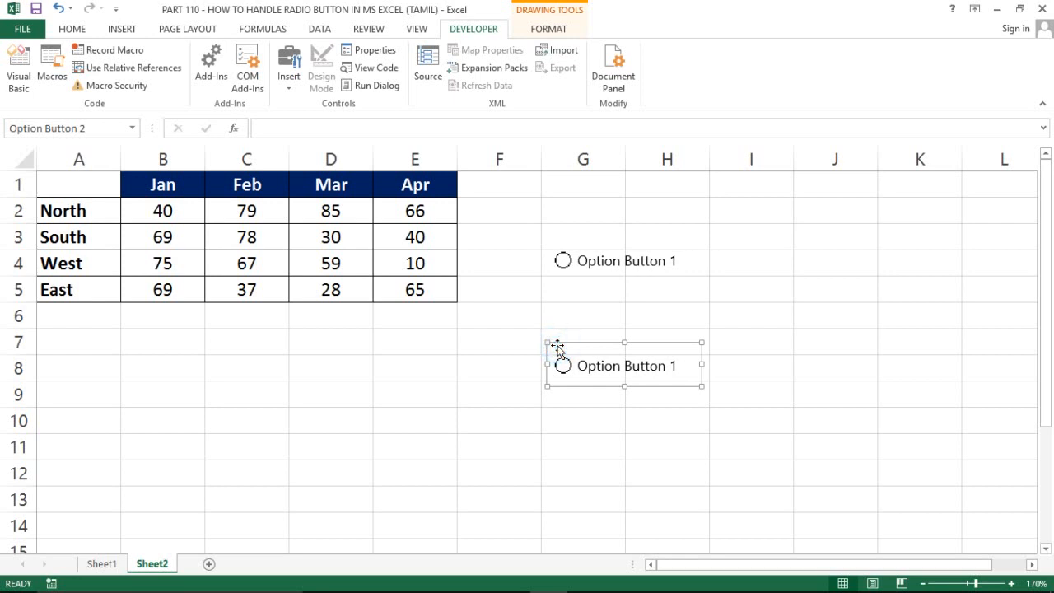
key("ctrl+z")
Step: Duplicate the option button four times to make a set of five, then deselect the copies
right_click(595, 269)
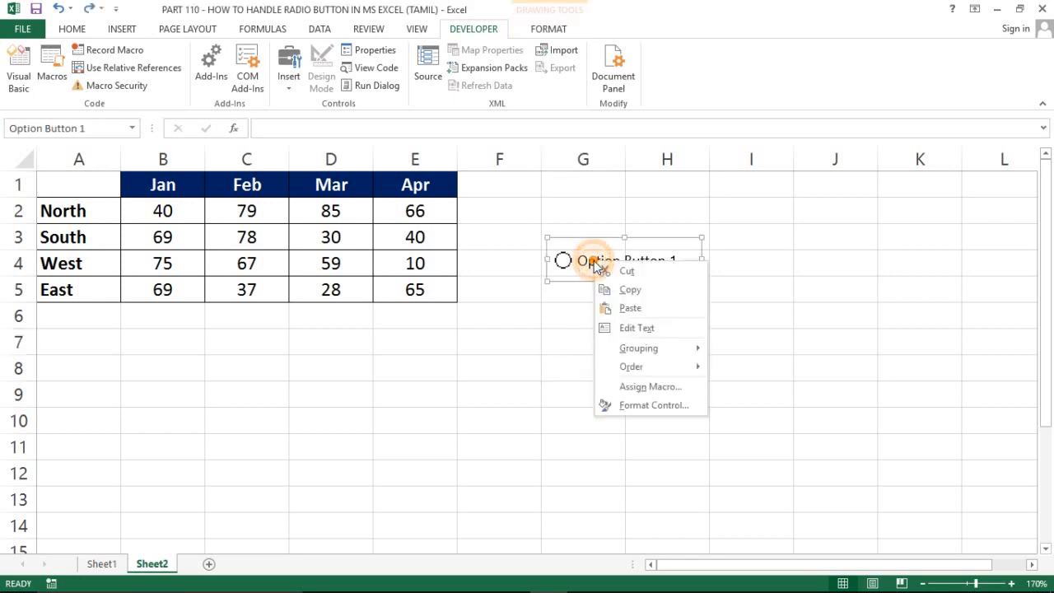
key("Escape")
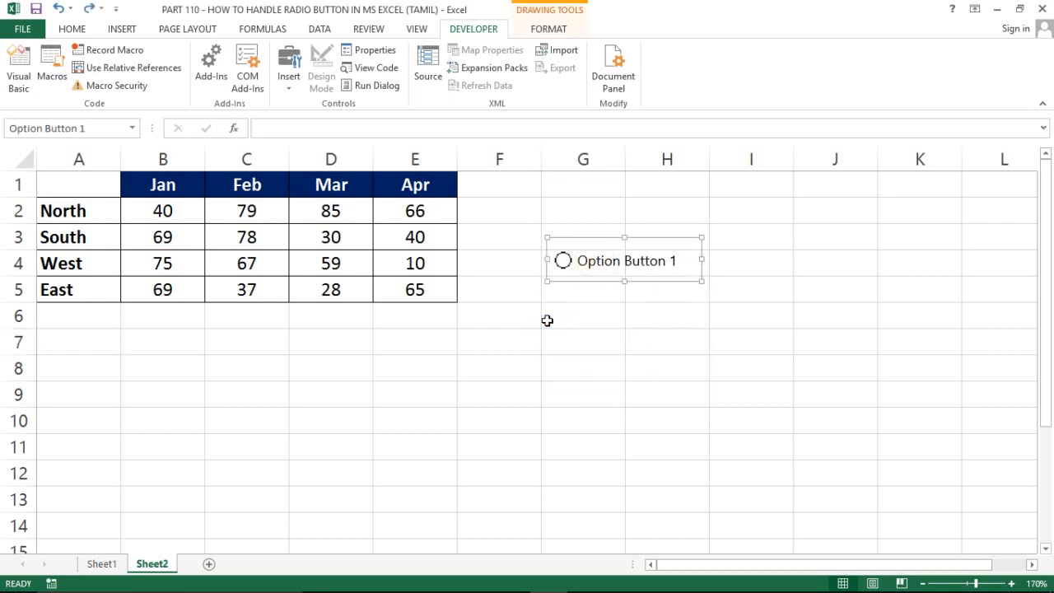
key("ctrl+d")
key("ctrl+d")
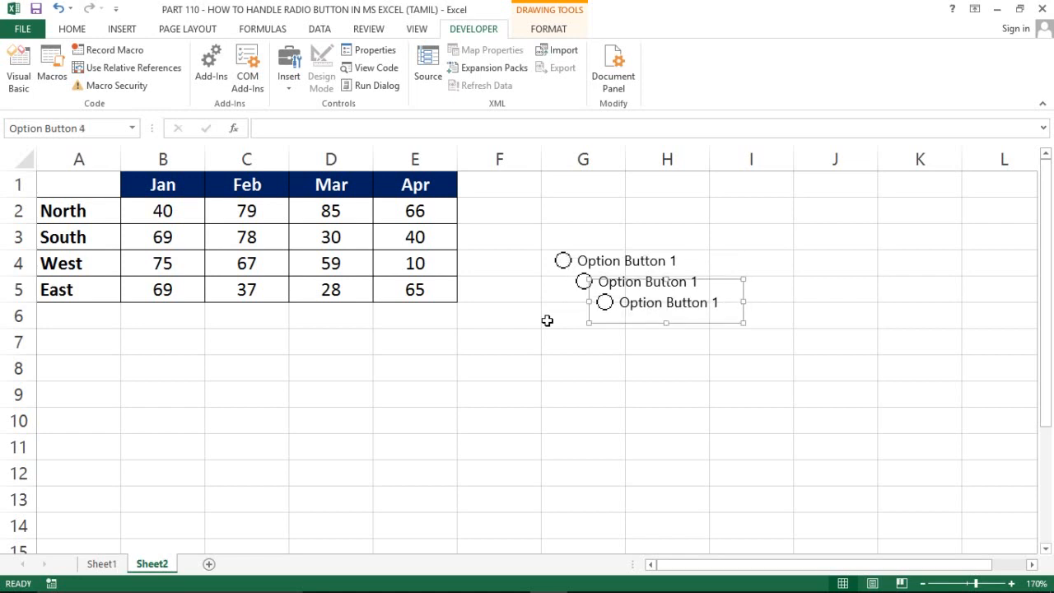
key("ctrl+d")
key("ctrl+d")
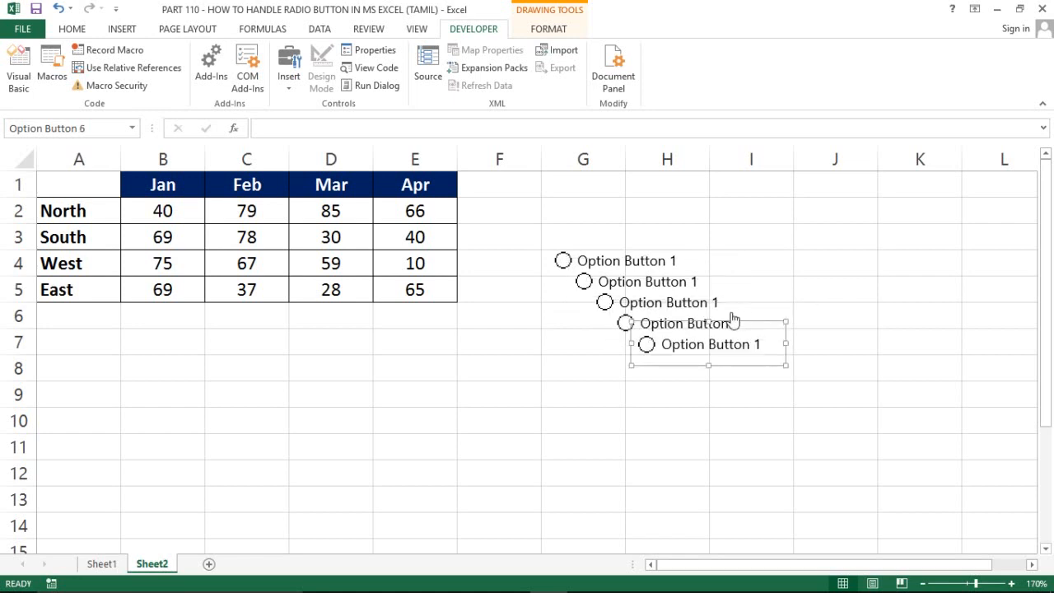
left_click(889, 235)
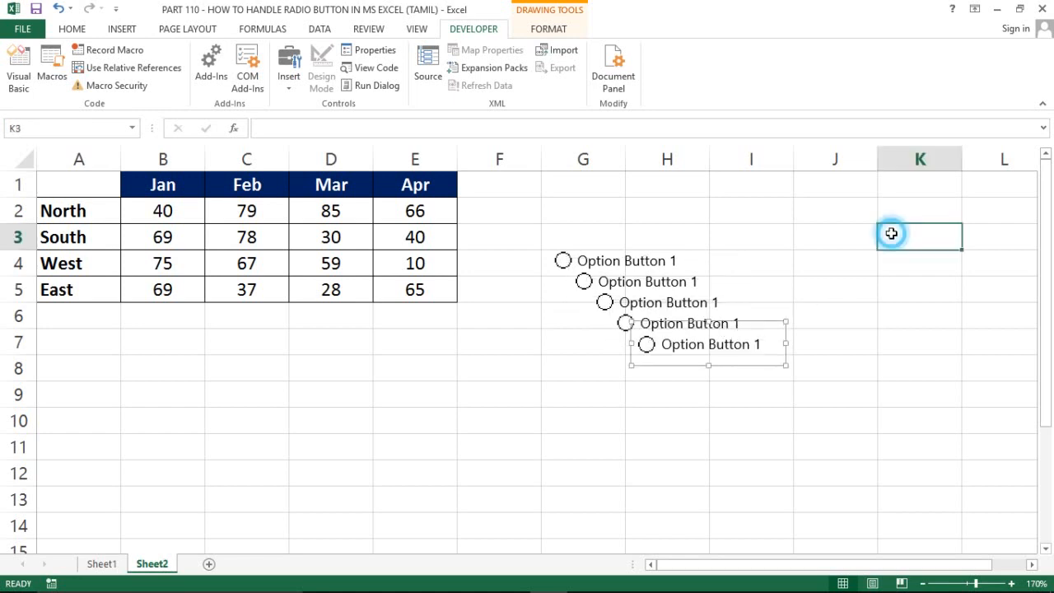
Step: Move the first two duplicated option buttons under the original in column G, around rows 5 to 6 and row 8
right_click(584, 280)
key("Escape")
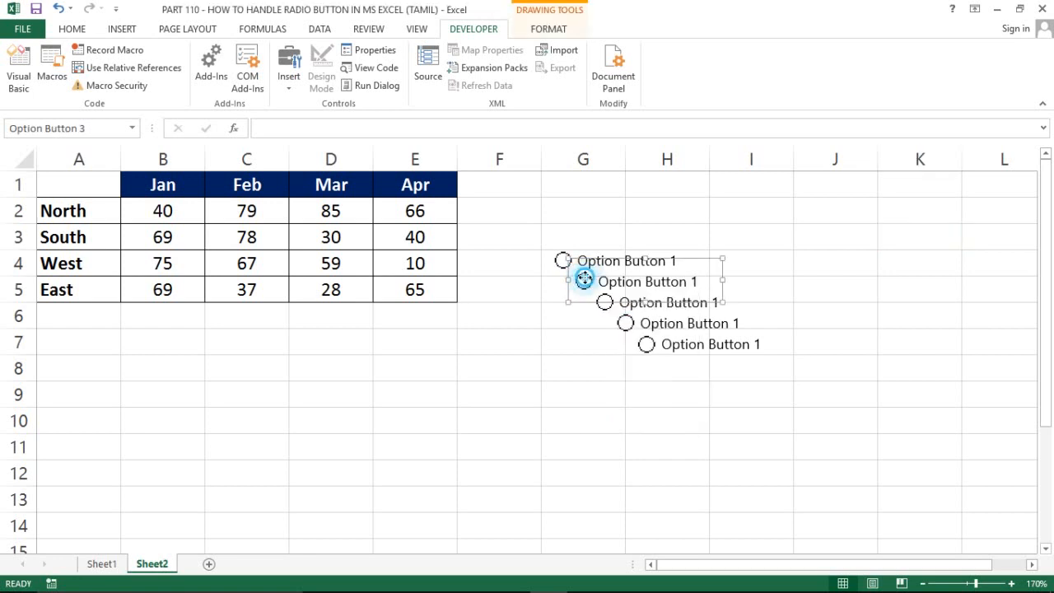
left_click_drag(583, 281, 559, 306)
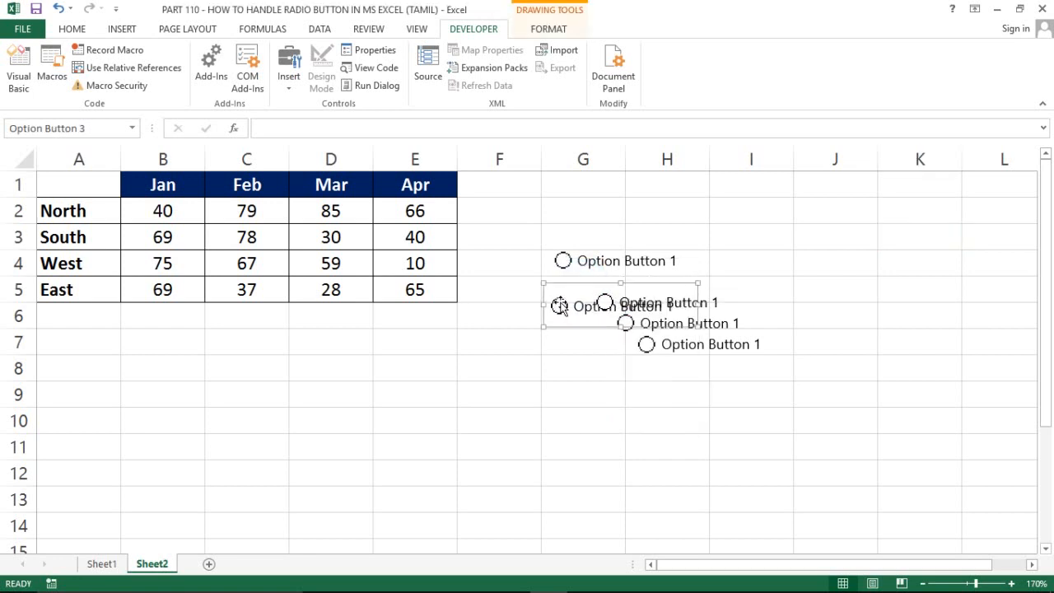
right_click(603, 307)
left_click(600, 299)
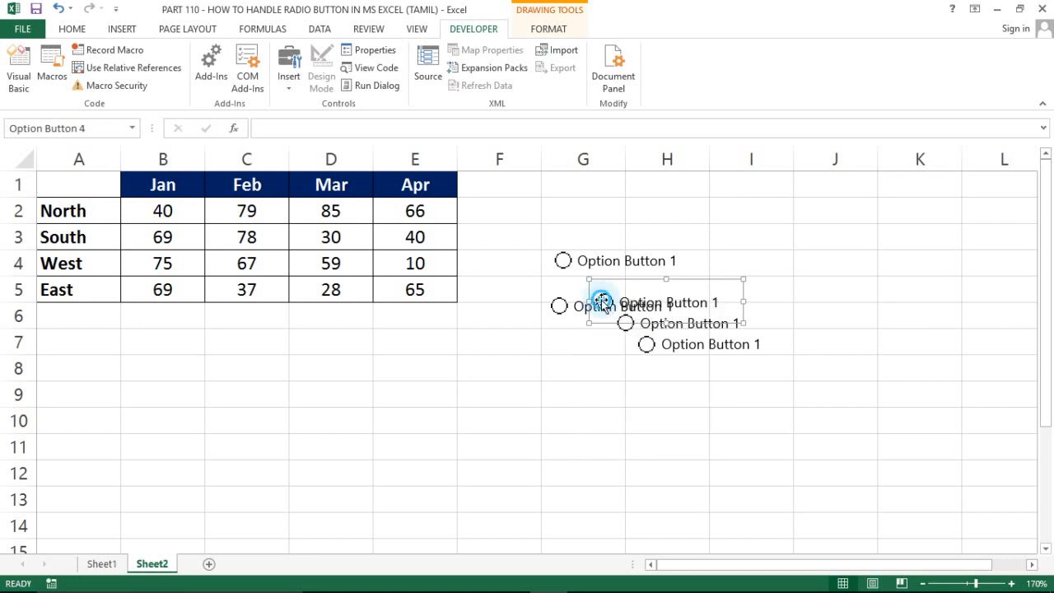
left_click_drag(600, 299, 559, 361)
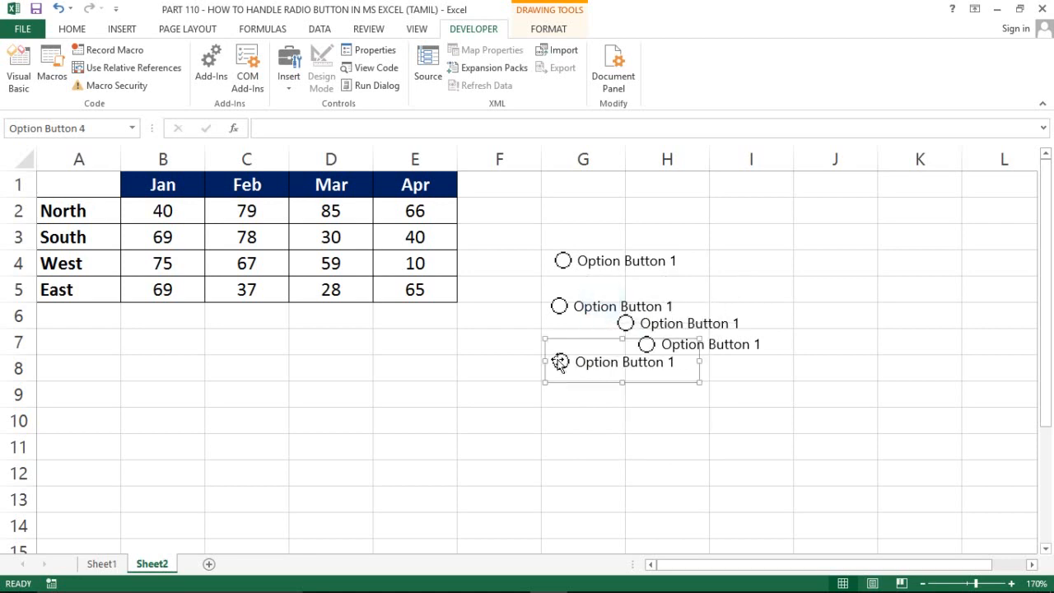
Step: Move the remaining two duplicates to the bottom of the option button column, around rows 9 to 10 and row 11
right_click(691, 325)
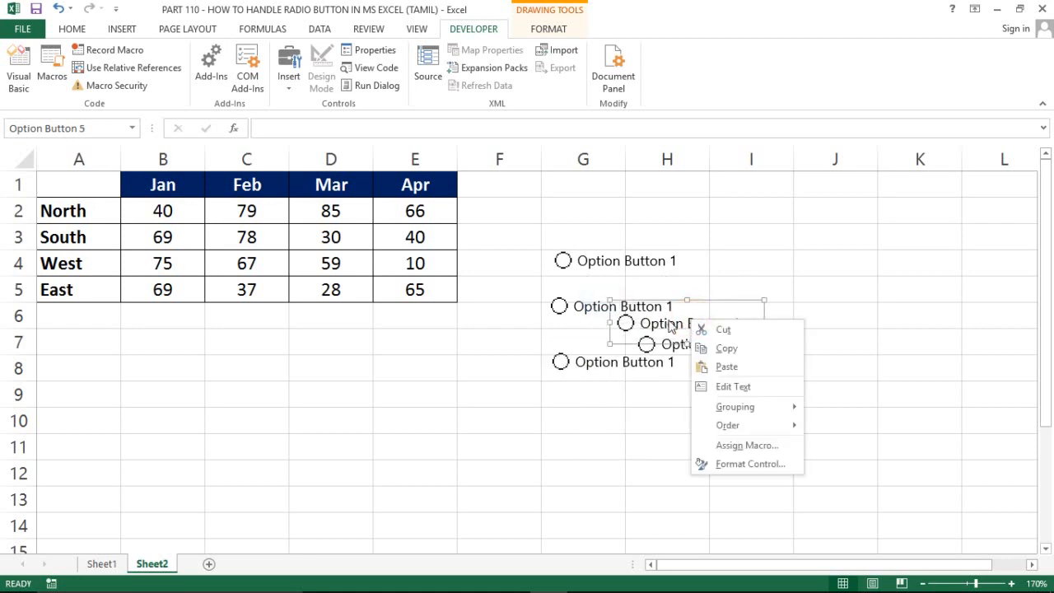
left_click(669, 311)
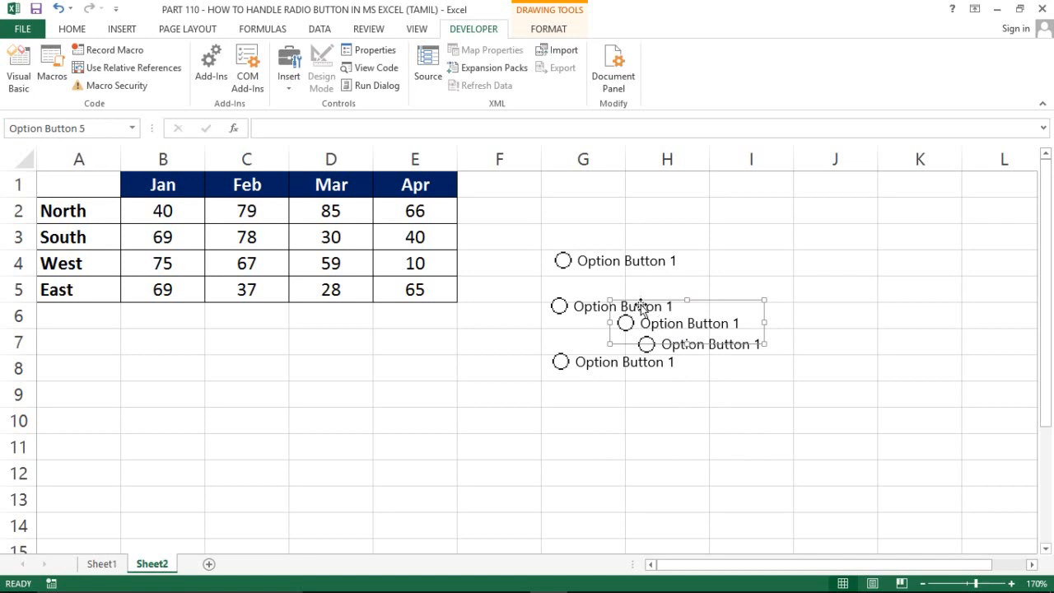
left_click_drag(635, 309, 568, 387)
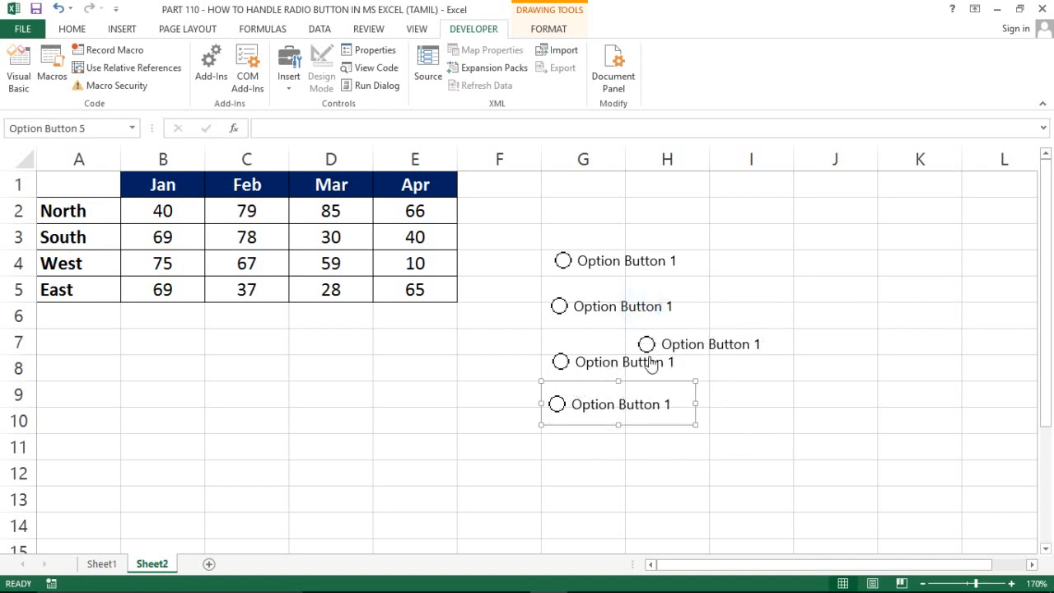
right_click(659, 344)
left_click(670, 321)
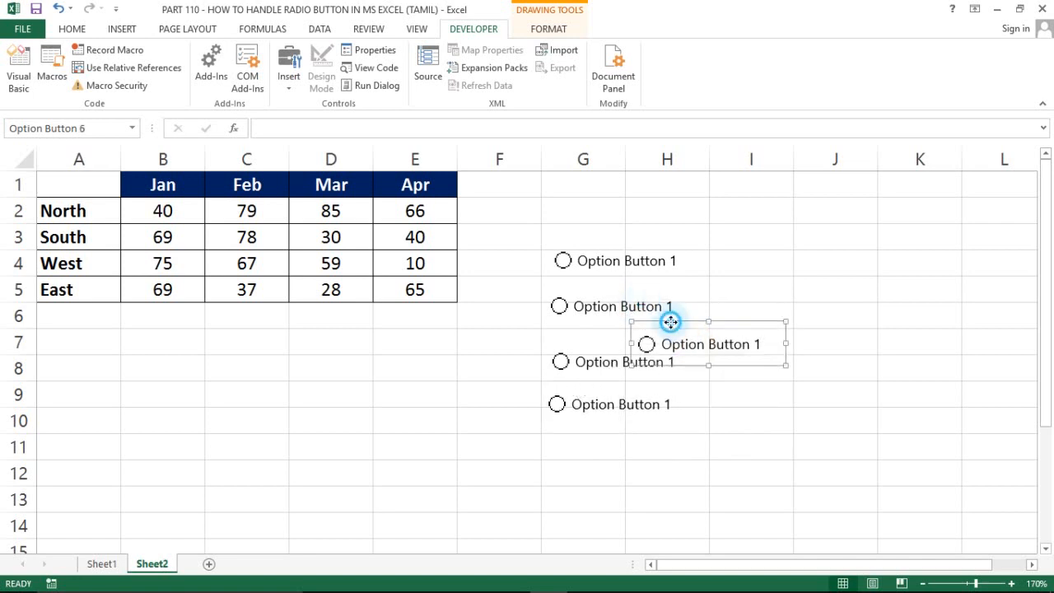
left_click_drag(670, 321, 580, 432)
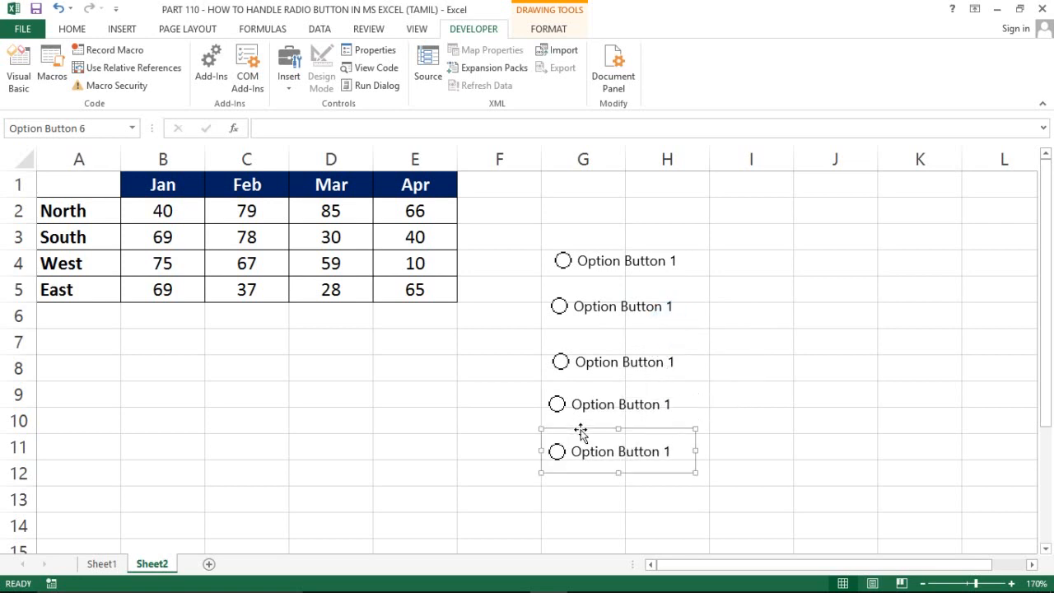
left_click(792, 321)
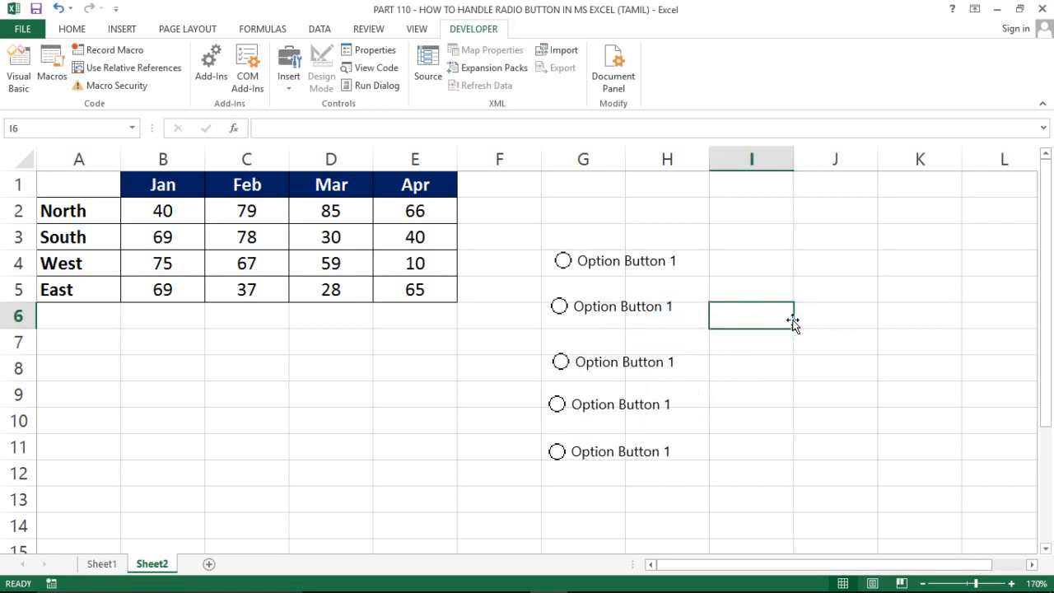
Step: Test the five option buttons by selecting each in turn down and up the column, ending on the topmost one
left_click(563, 263)
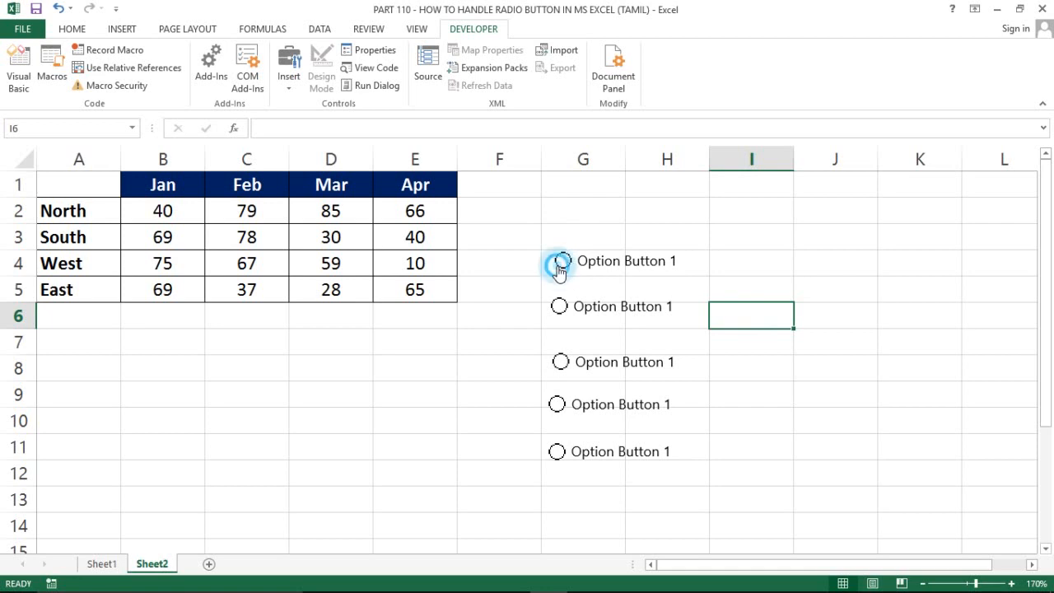
left_click(558, 307)
left_click(559, 361)
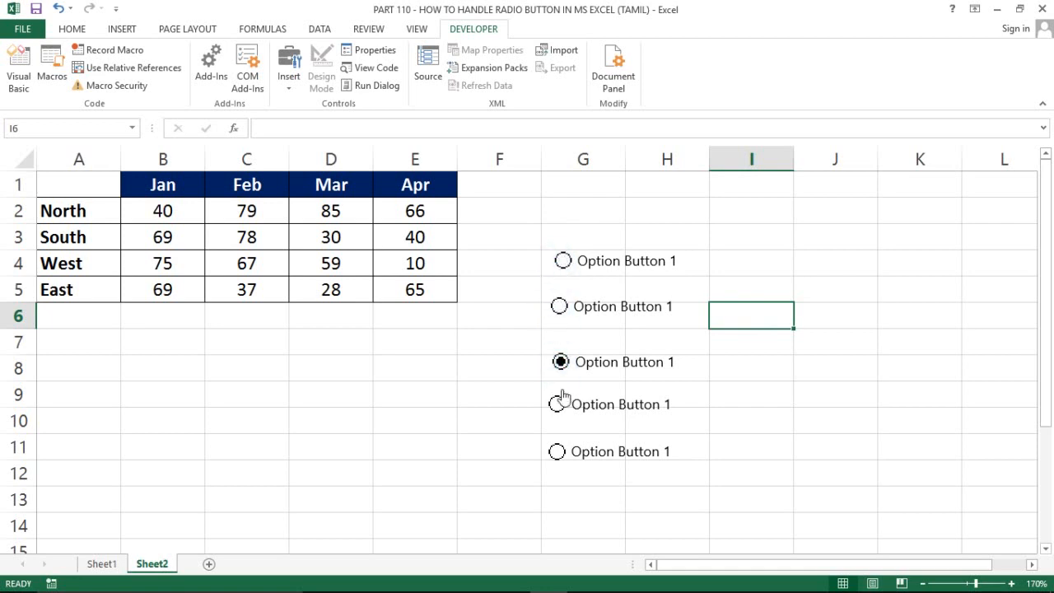
left_click(557, 403)
left_click(557, 451)
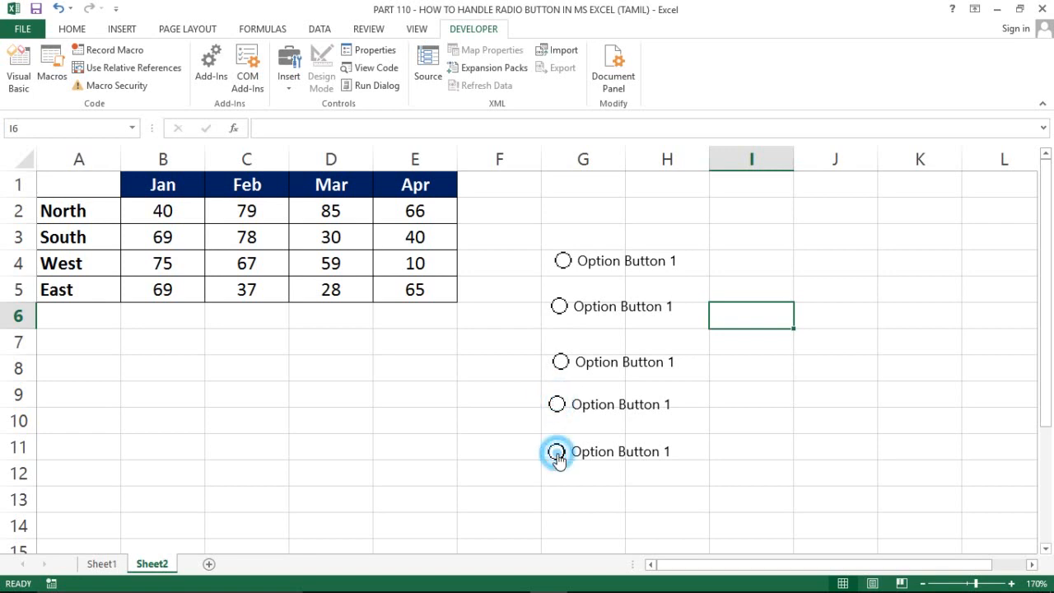
left_click(557, 404)
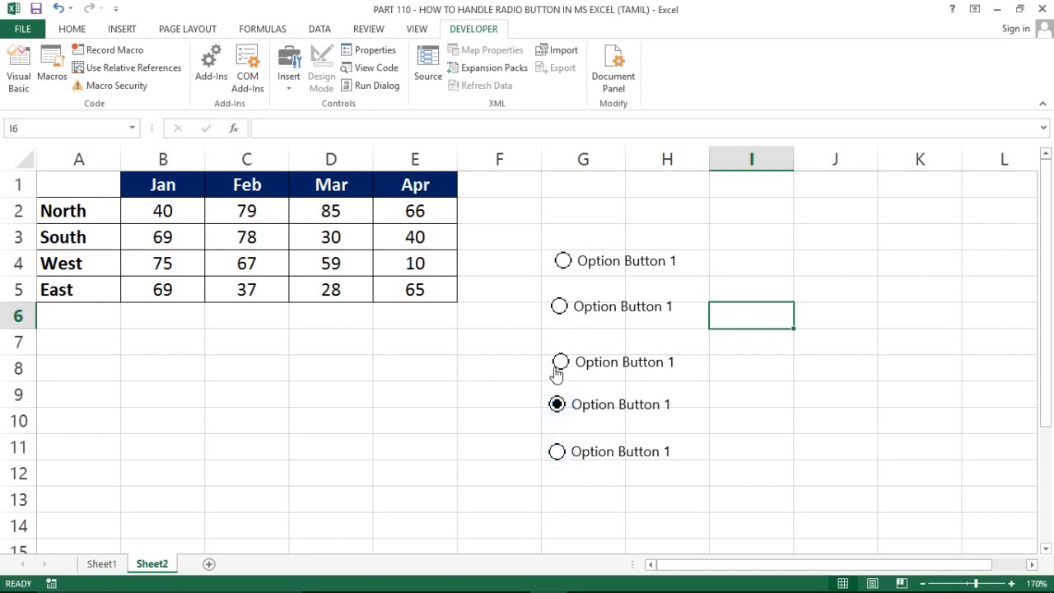
left_click(559, 363)
left_click(560, 308)
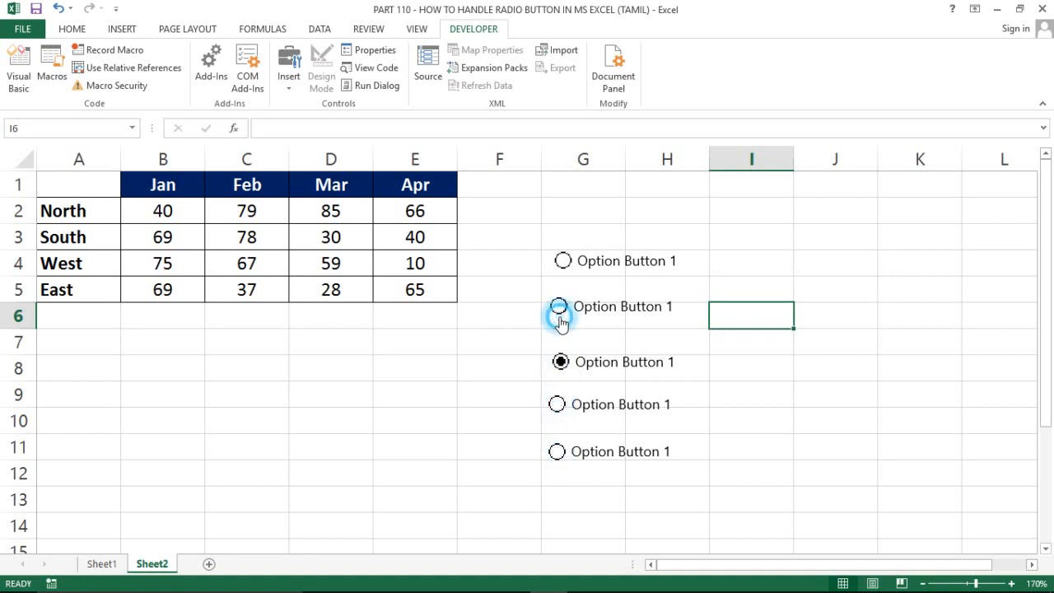
left_click(564, 263)
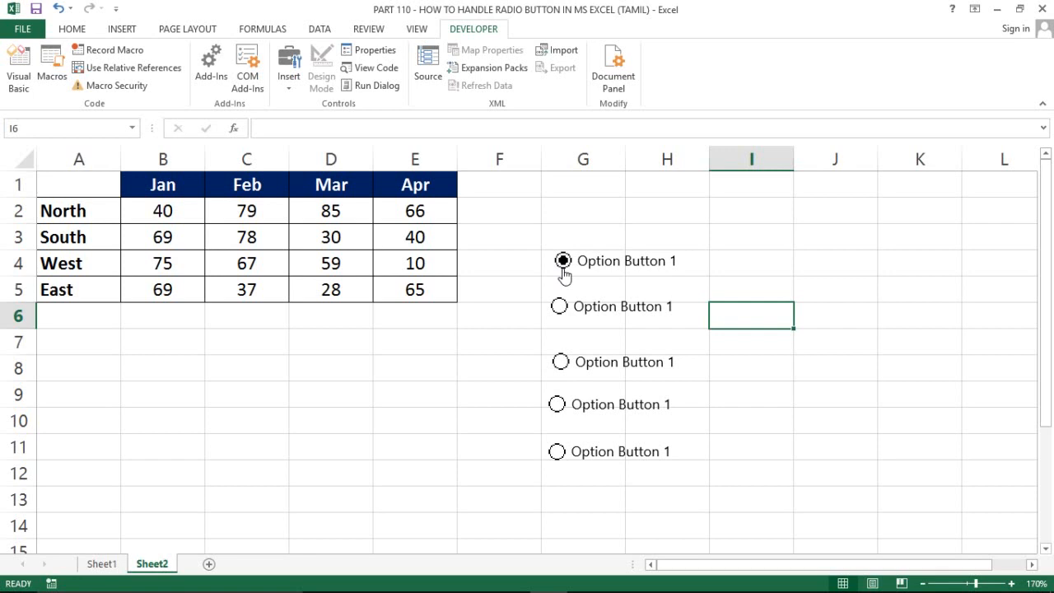
left_click(562, 310)
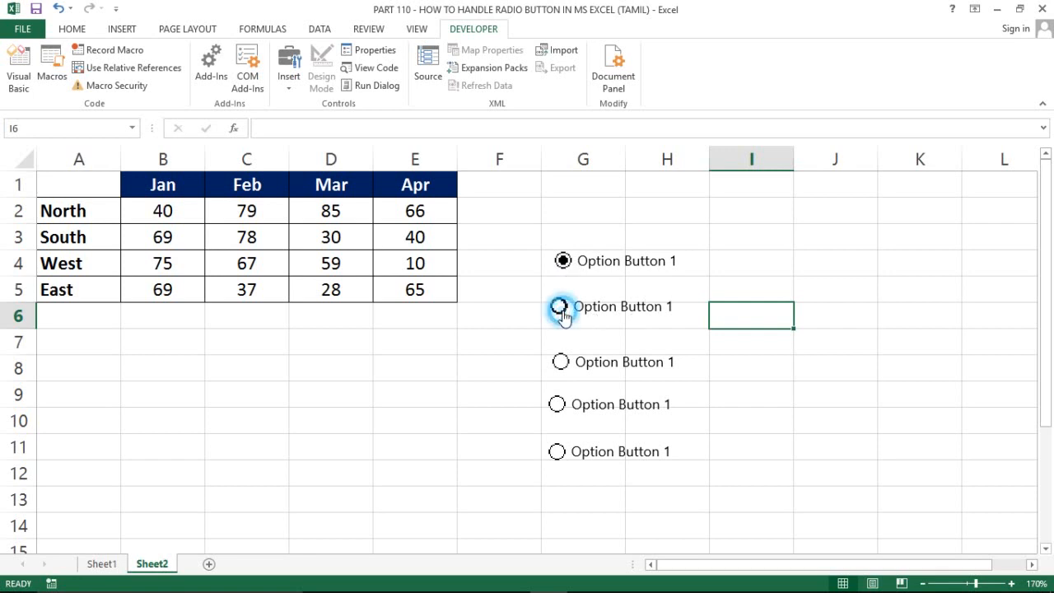
left_click(565, 362)
left_click(555, 406)
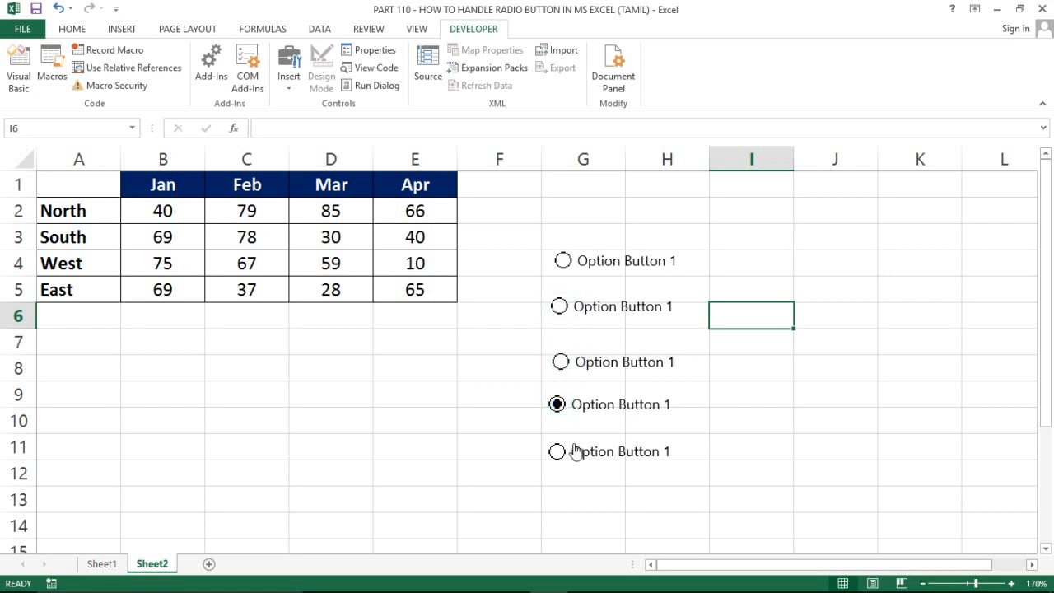
left_click(575, 451)
left_click(559, 306)
left_click(565, 262)
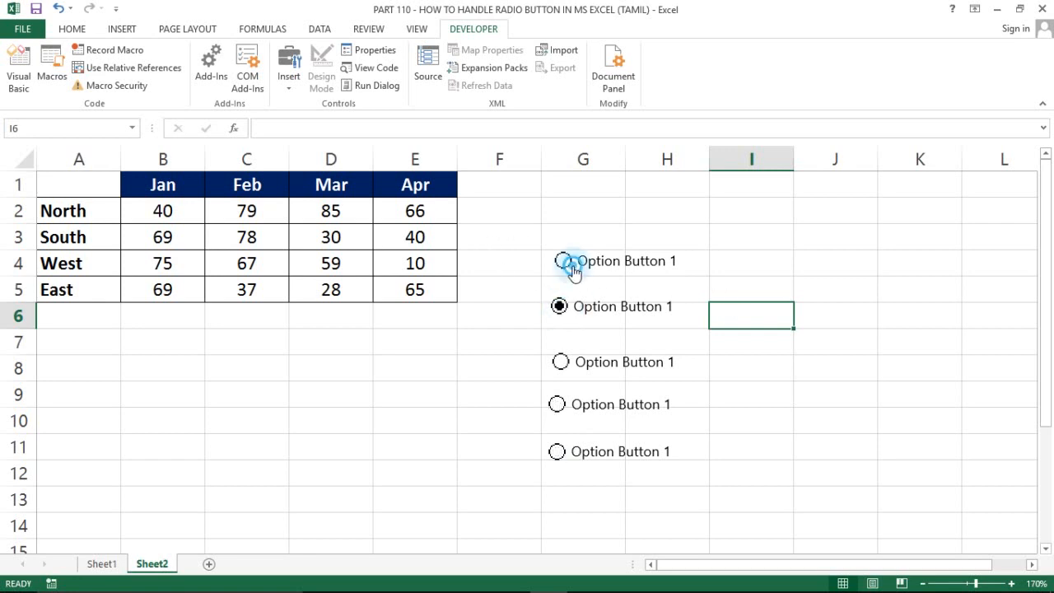
left_click(562, 306)
left_click(560, 364)
left_click(558, 404)
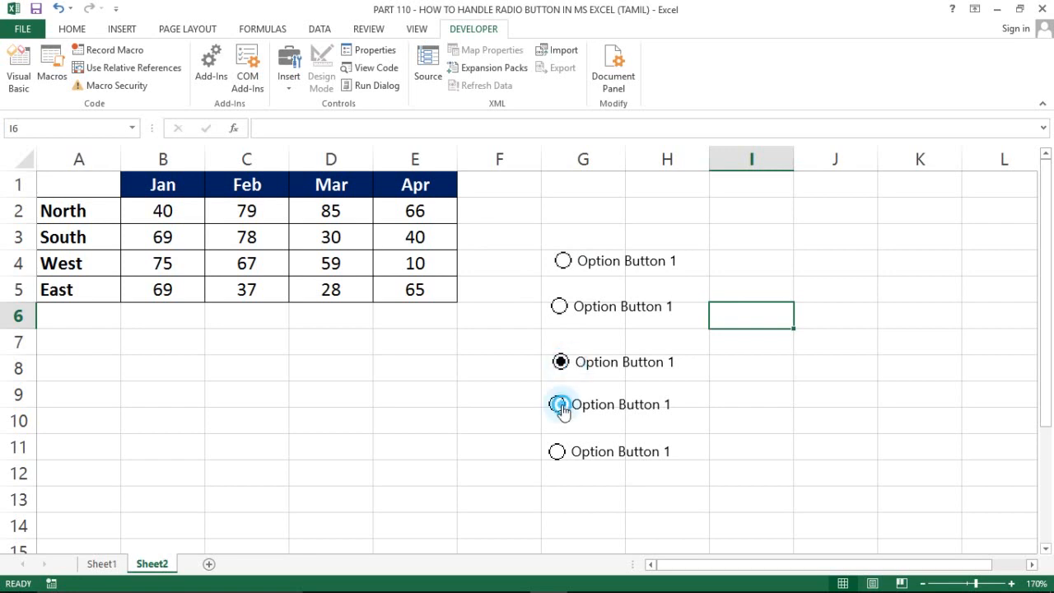
left_click(559, 451)
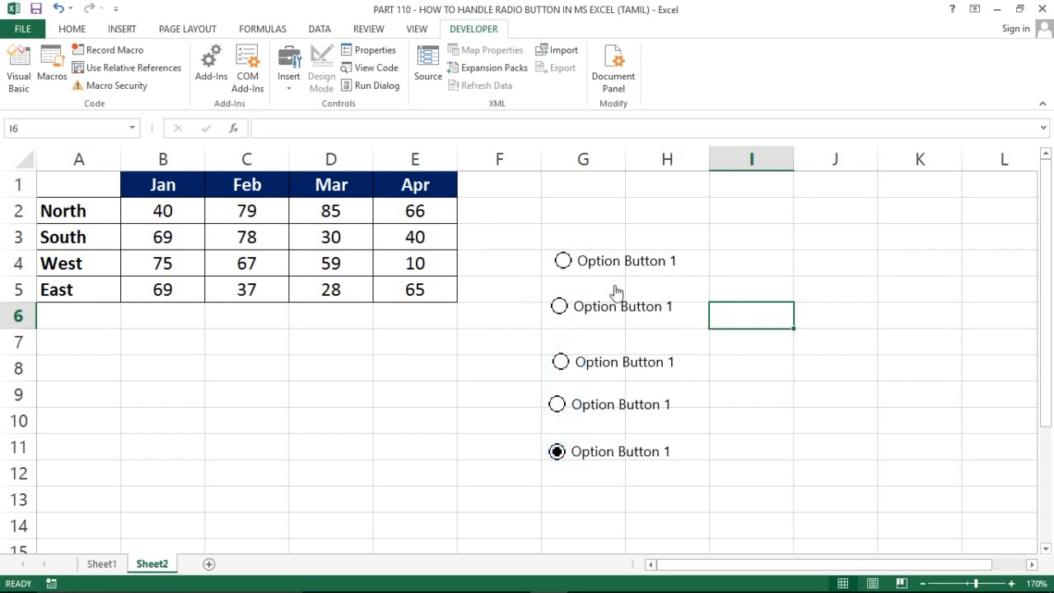
left_click(694, 278)
Step: Insert an empty group box form control beside the option buttons, spanning columns I to L from row 3 to row 13
left_click(1035, 565)
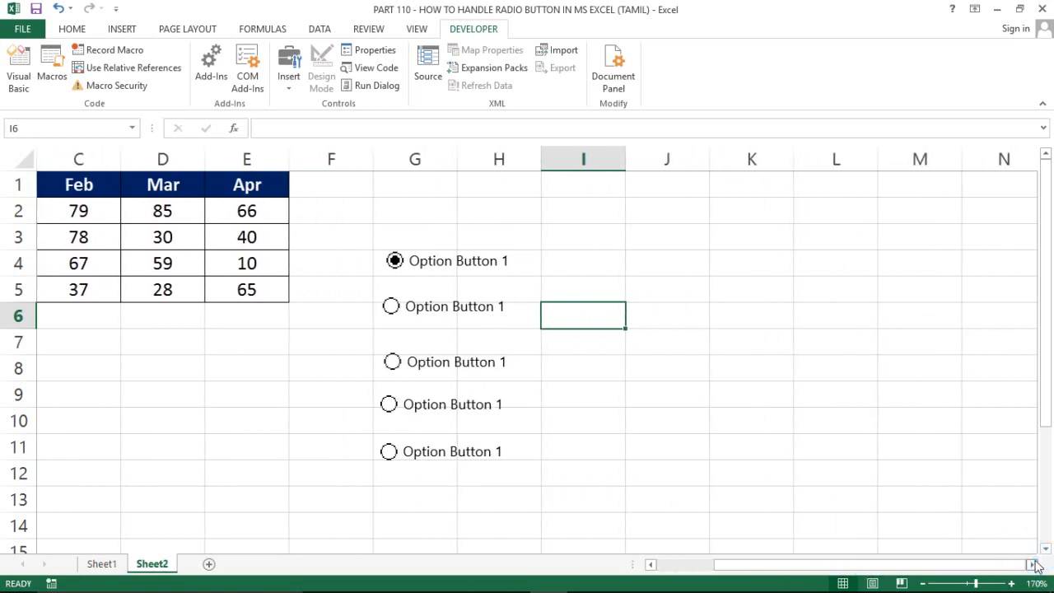
left_click(674, 383)
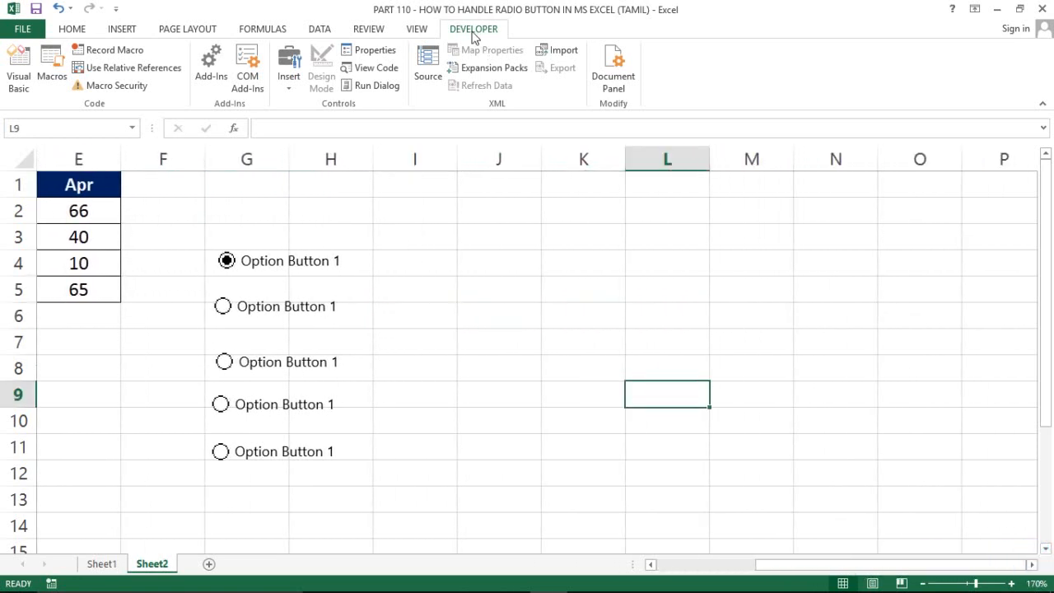
left_click(289, 72)
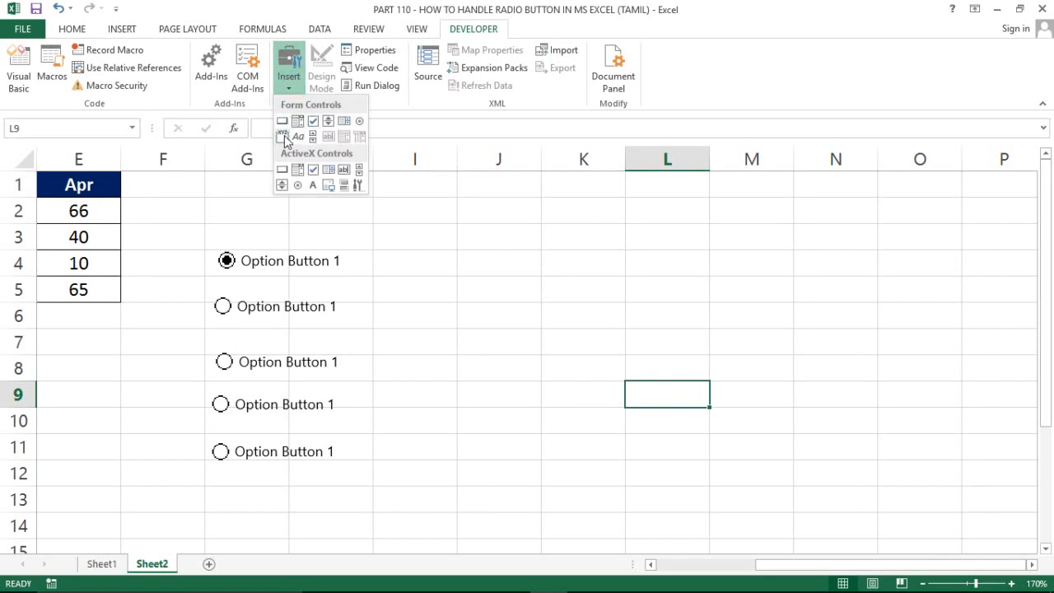
left_click(283, 137)
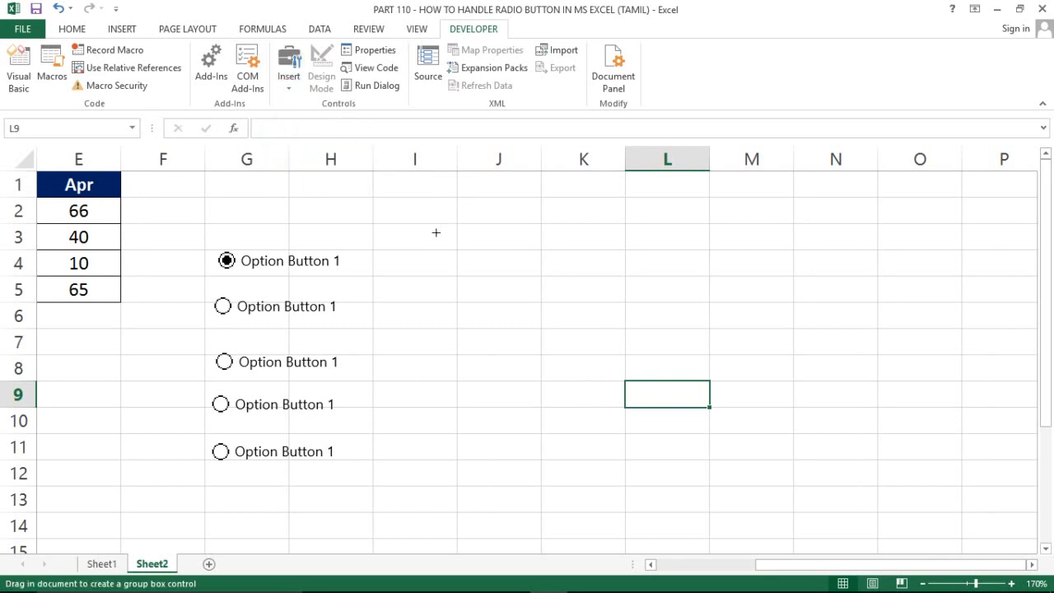
mouse_move(436, 233)
left_mouse_down()
mouse_move(647, 428)
mouse_move(666, 491)
left_mouse_up()
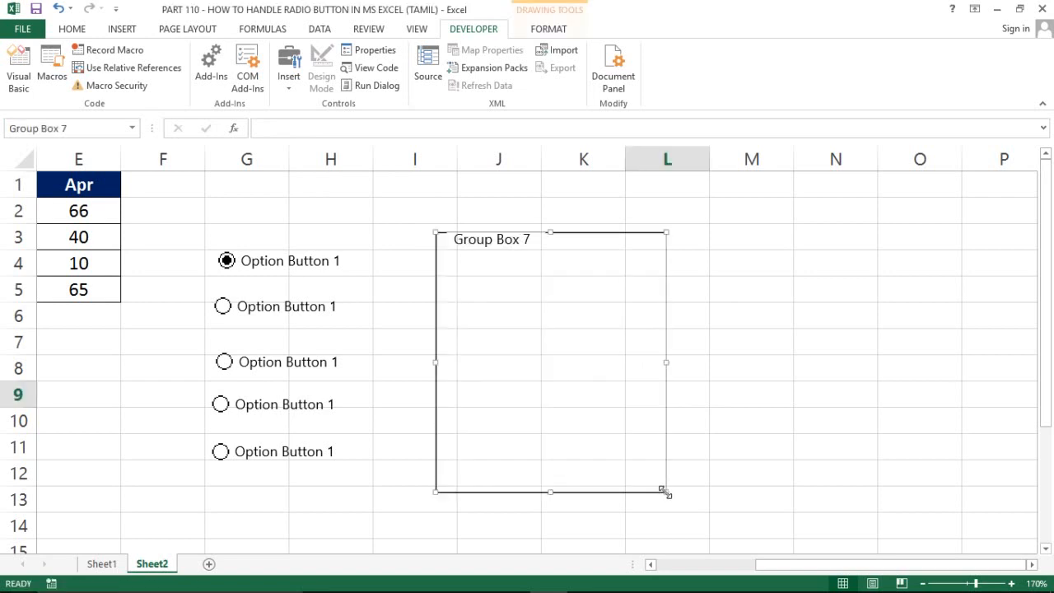
left_click(527, 304)
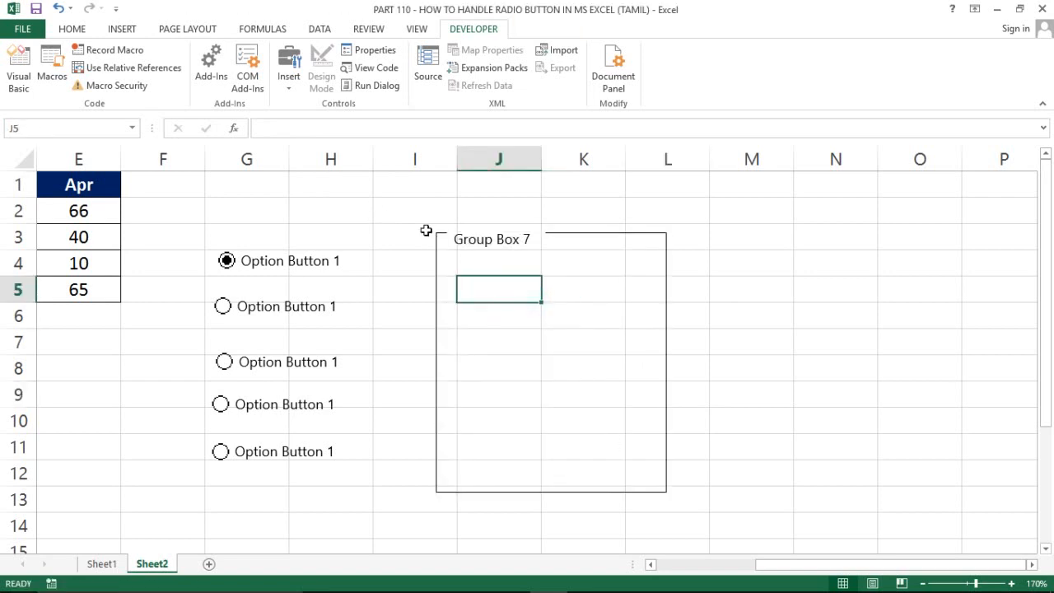
Step: Insert an option button form control inside the group box around rows 6 to 7 and duplicate it twice
left_click(289, 82)
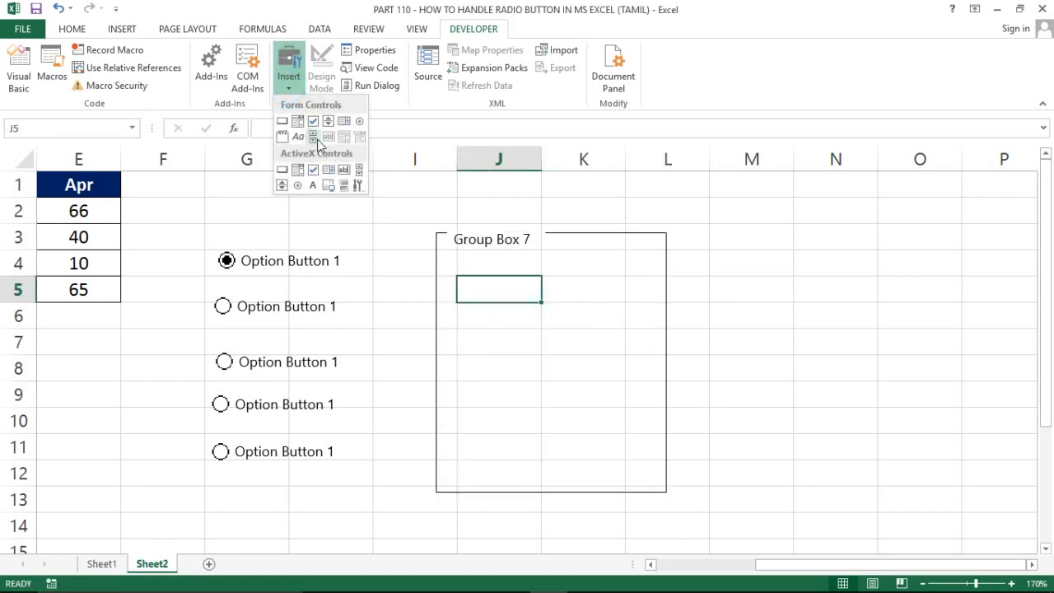
left_click(359, 122)
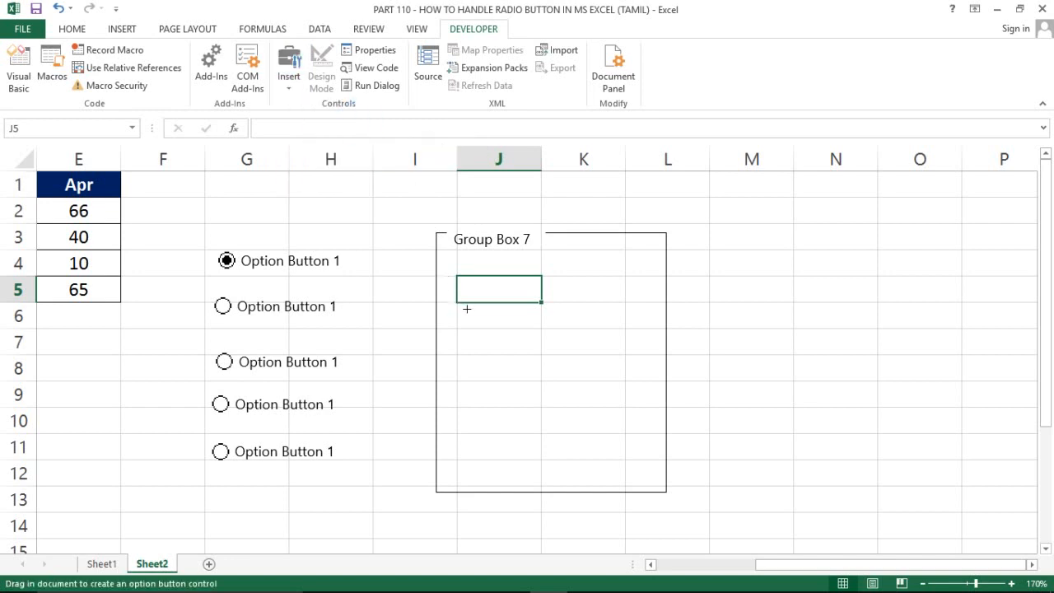
left_click_drag(466, 309, 624, 352)
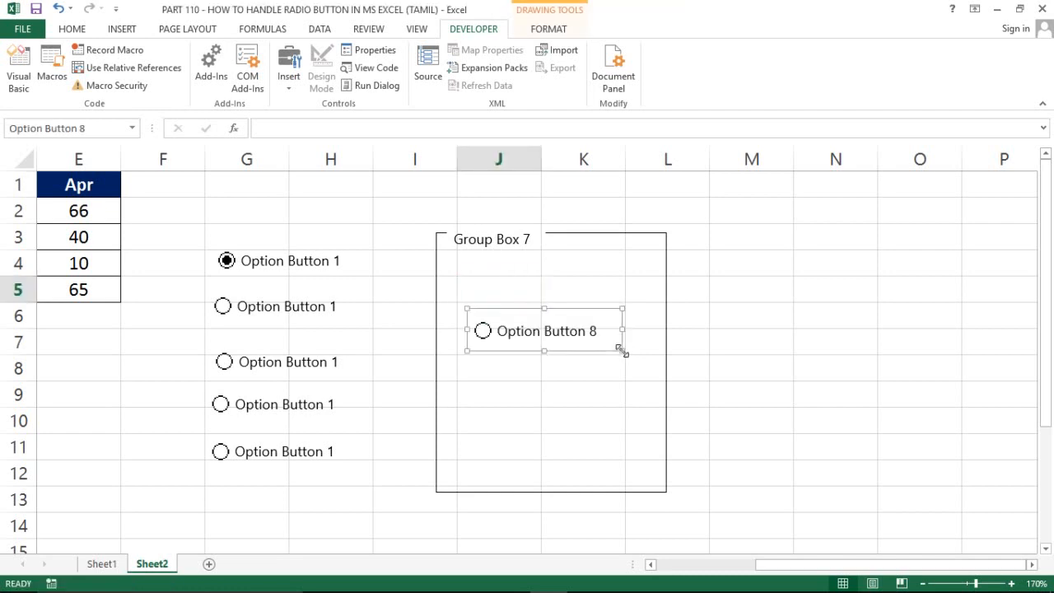
key("ctrl+d")
key("ctrl+d")
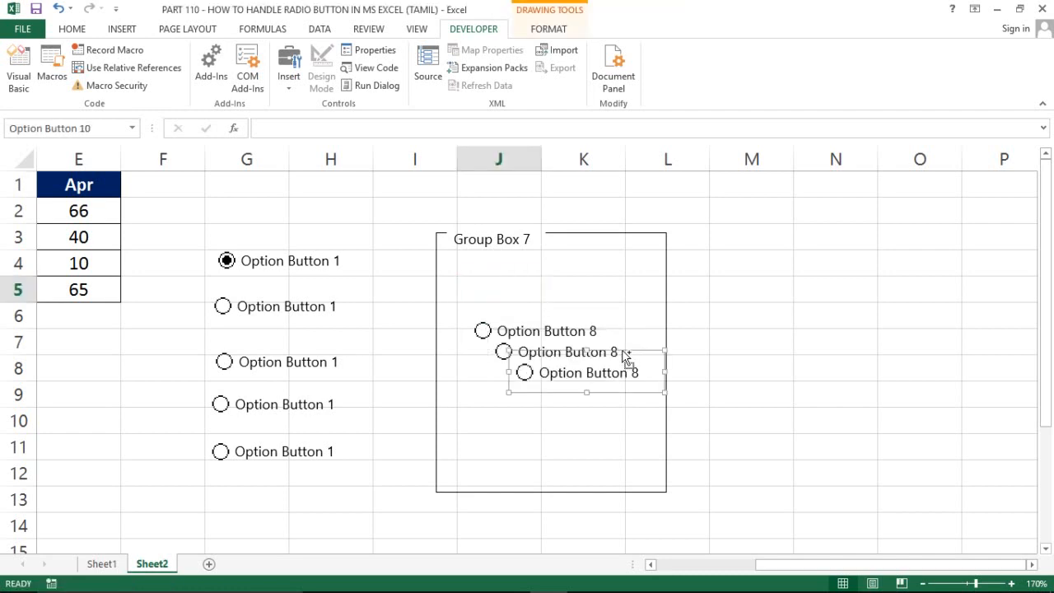
Step: Stack the two duplicates under the original inside the group box, around rows 8 and 10, and turn on the topmost option button
left_click_drag(582, 358, 538, 401)
right_click(533, 352)
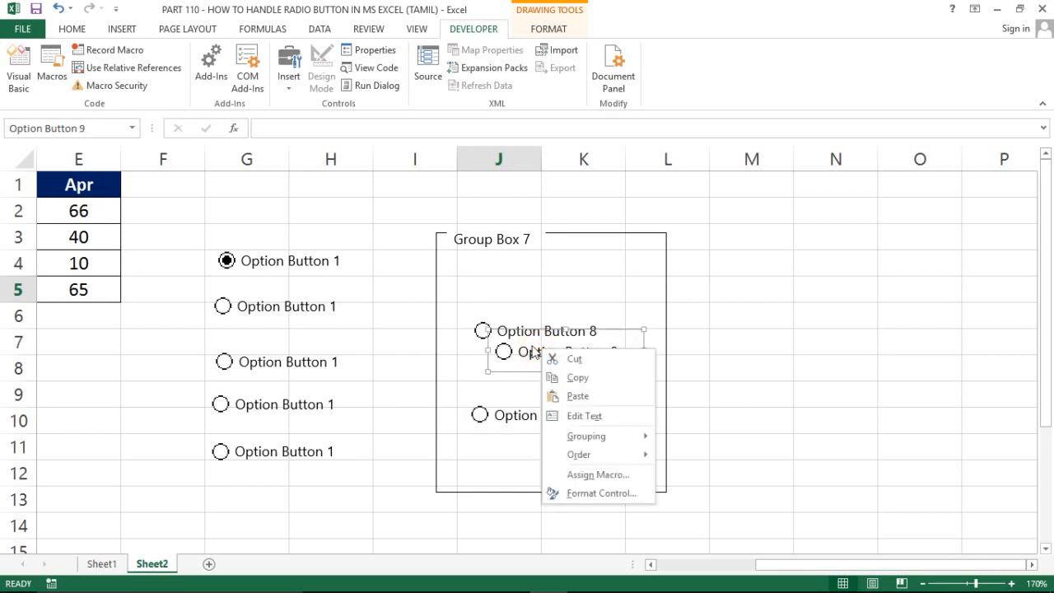
key("Escape")
left_click_drag(503, 334, 483, 352)
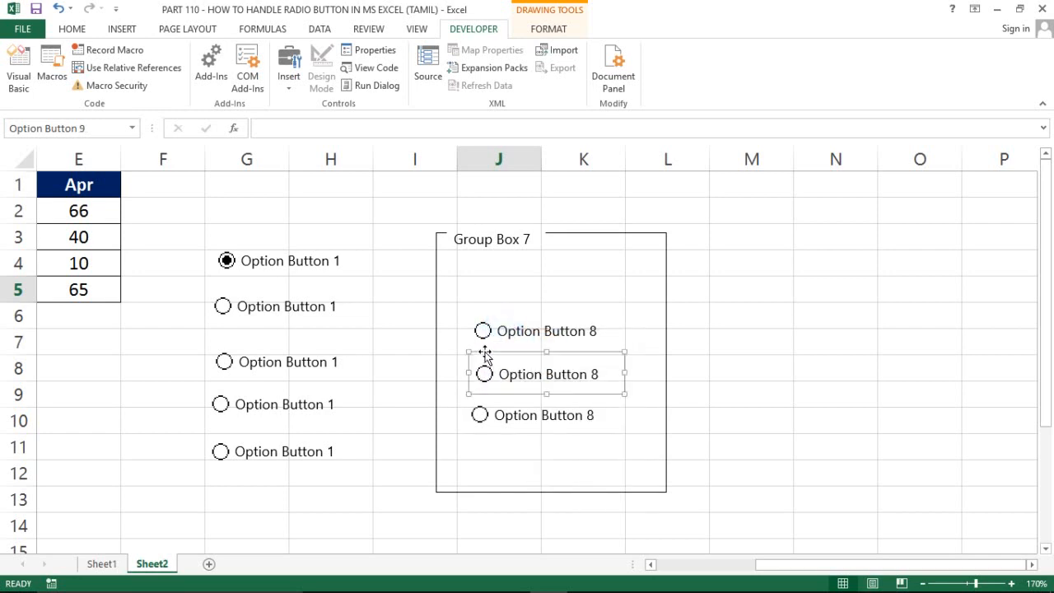
left_click(596, 335)
left_click(776, 264)
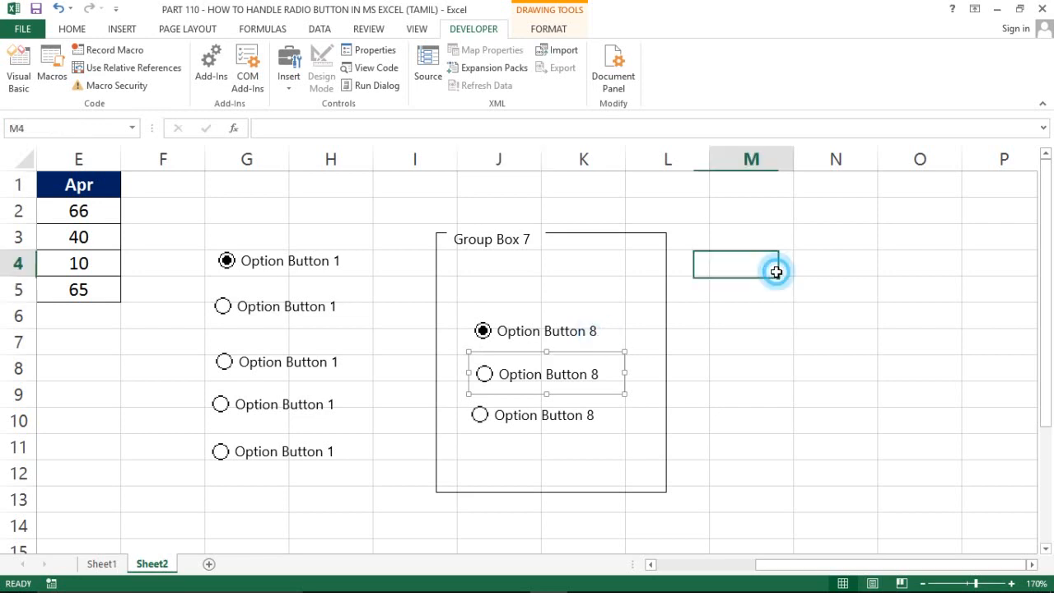
Step: Insert a second group box form control beside the first, spanning columns M to O from row 3 to row 13
left_click(288, 84)
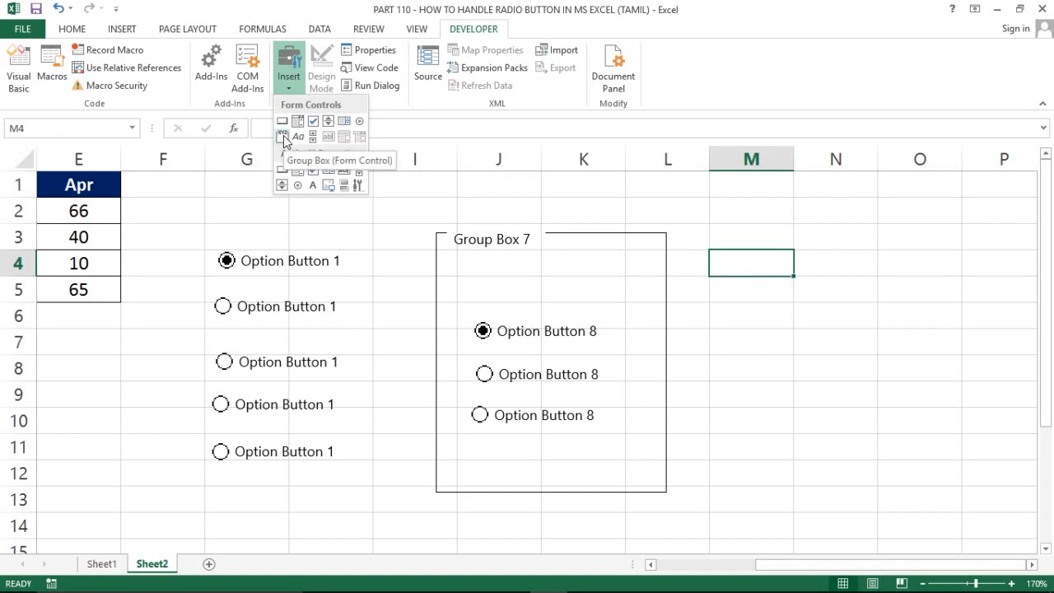
left_click(284, 139)
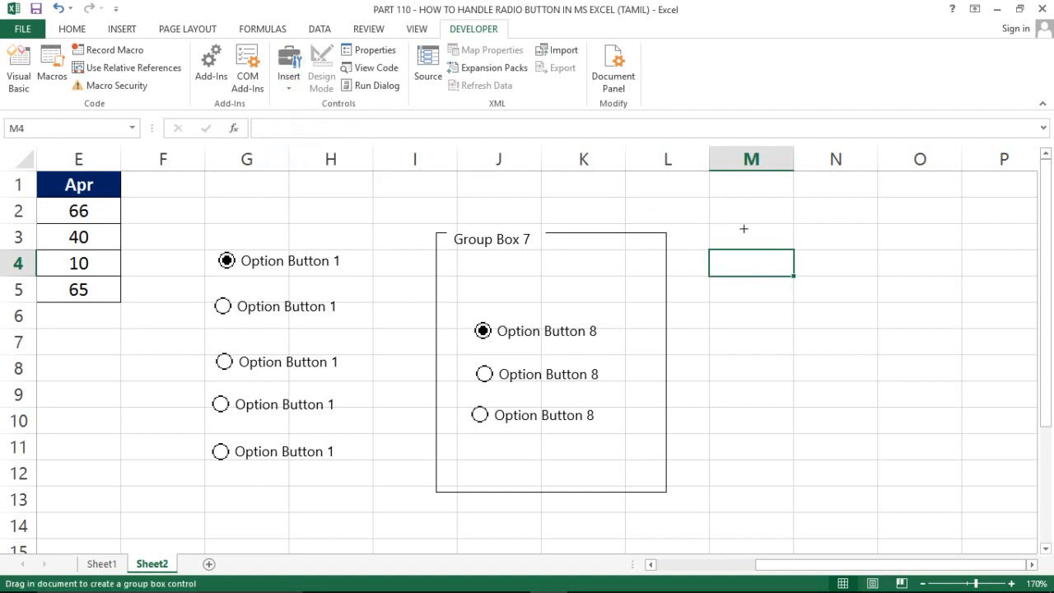
left_click_drag(744, 228, 904, 496)
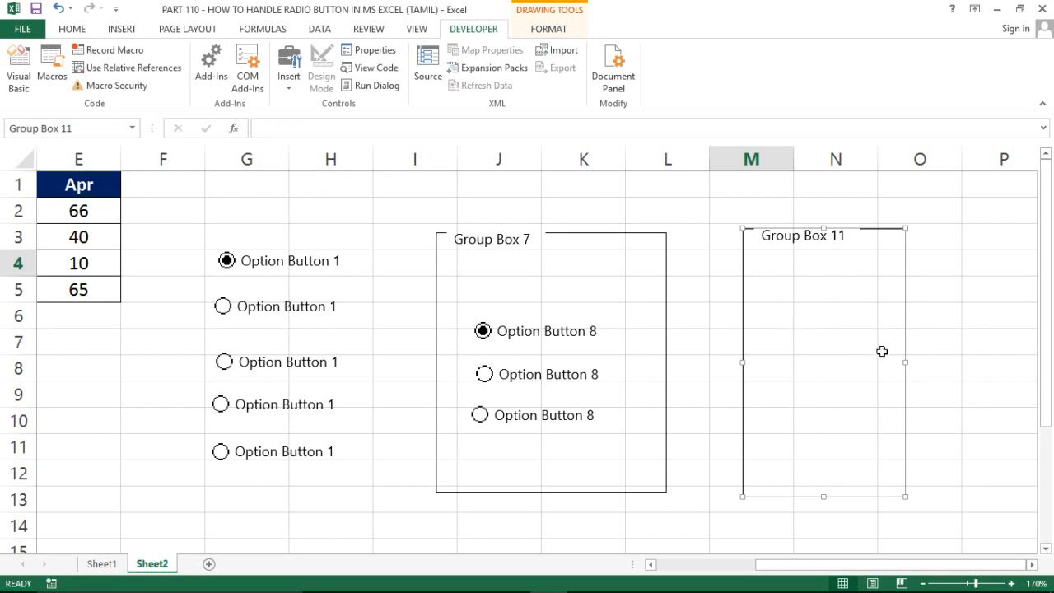
left_click_drag(903, 361, 954, 361)
Step: Insert an option button form control inside the second group box around row 6 and duplicate it twice
left_click(289, 78)
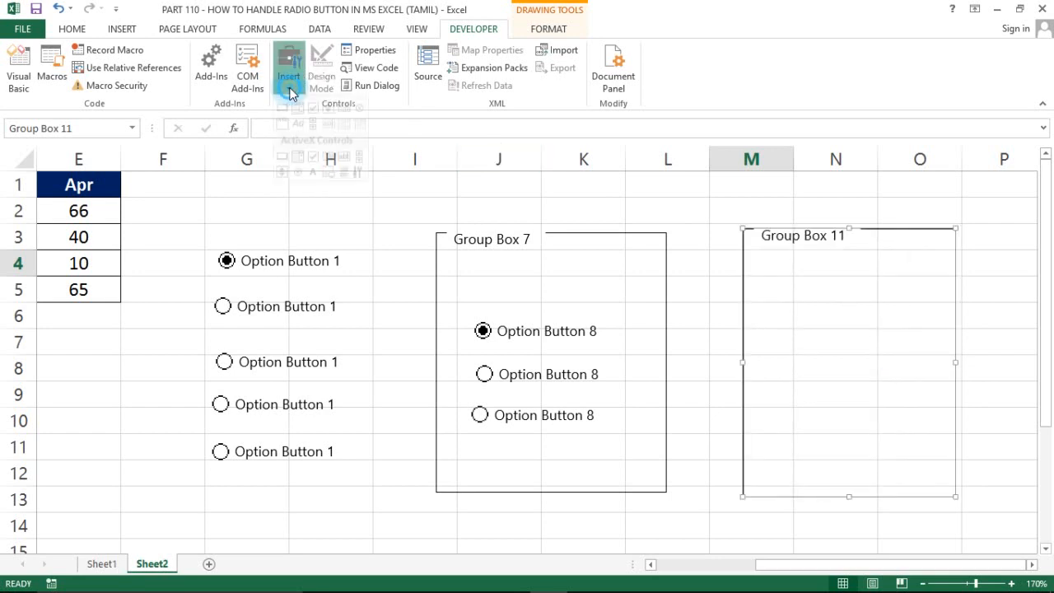
left_click(359, 121)
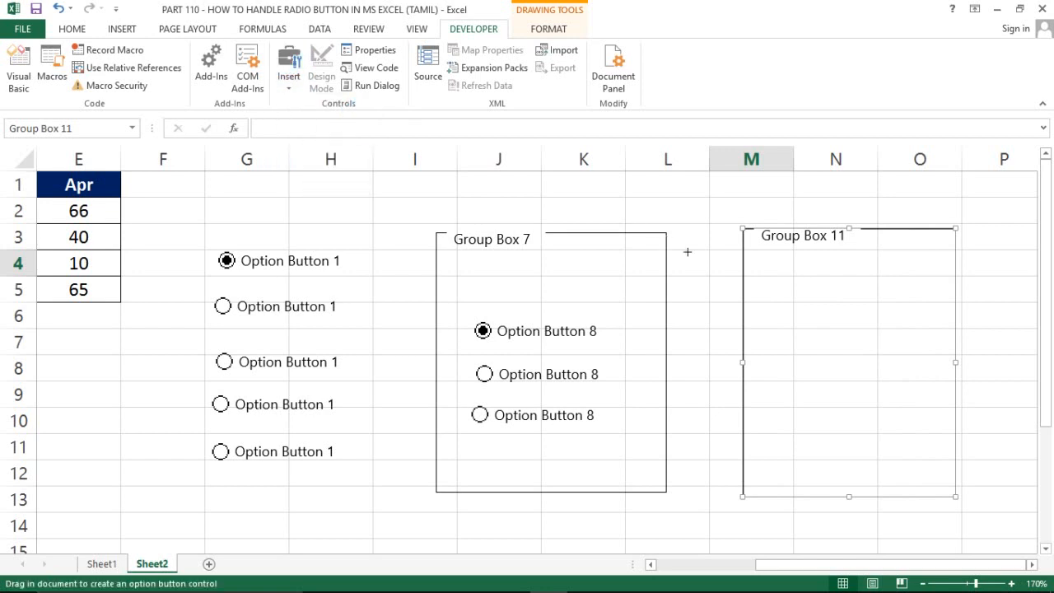
left_click_drag(764, 288, 898, 335)
key("ctrl+d")
key("ctrl+d")
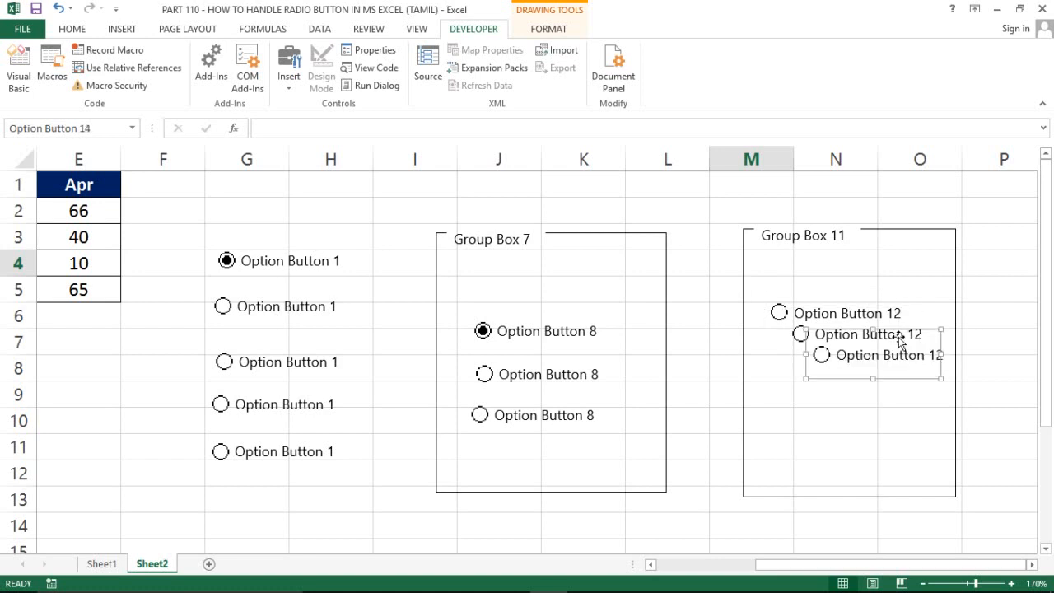
Step: Stack the two duplicates under the original inside the second group box, around rows 8 and 9
left_click(859, 353)
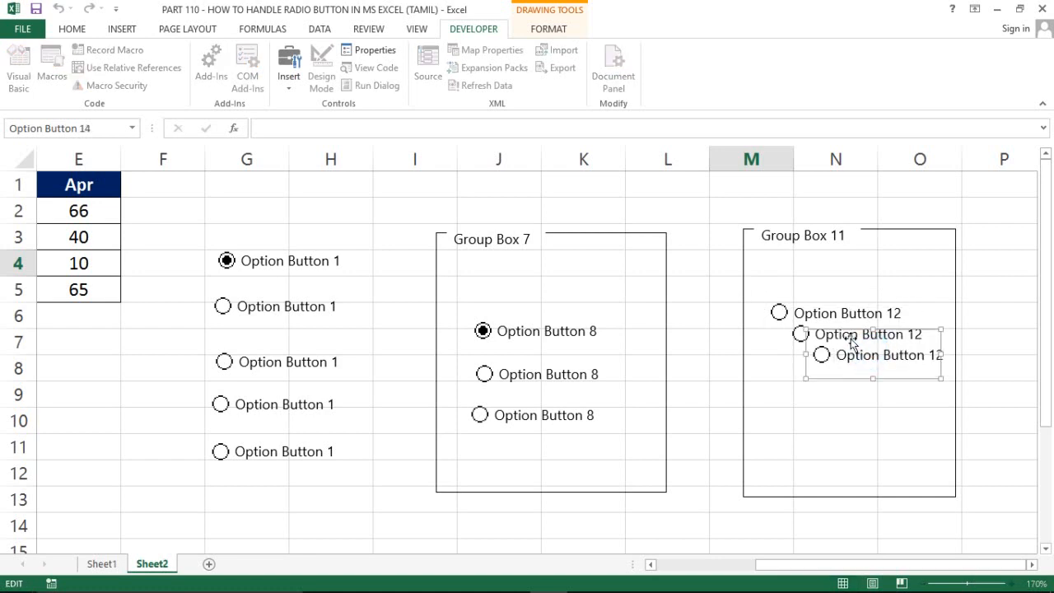
left_click_drag(828, 331, 797, 374)
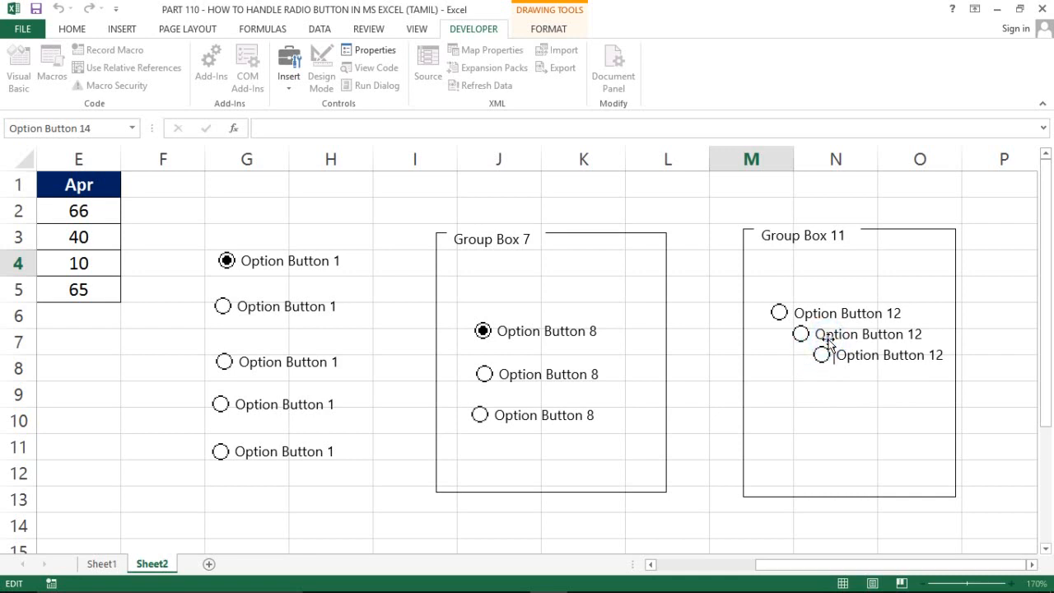
right_click(802, 334)
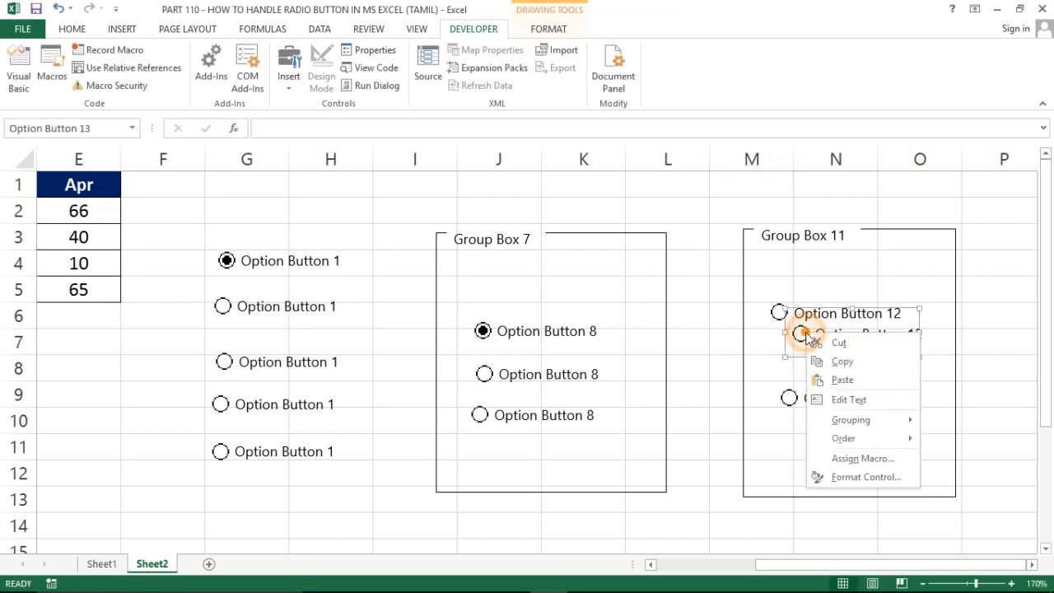
left_click(802, 312)
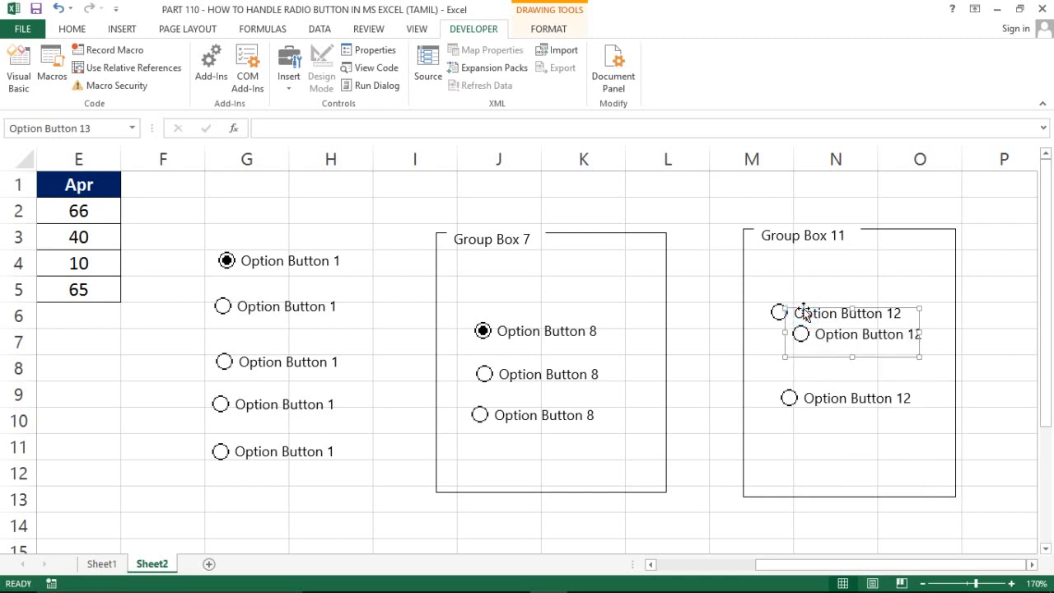
left_click_drag(803, 311, 785, 333)
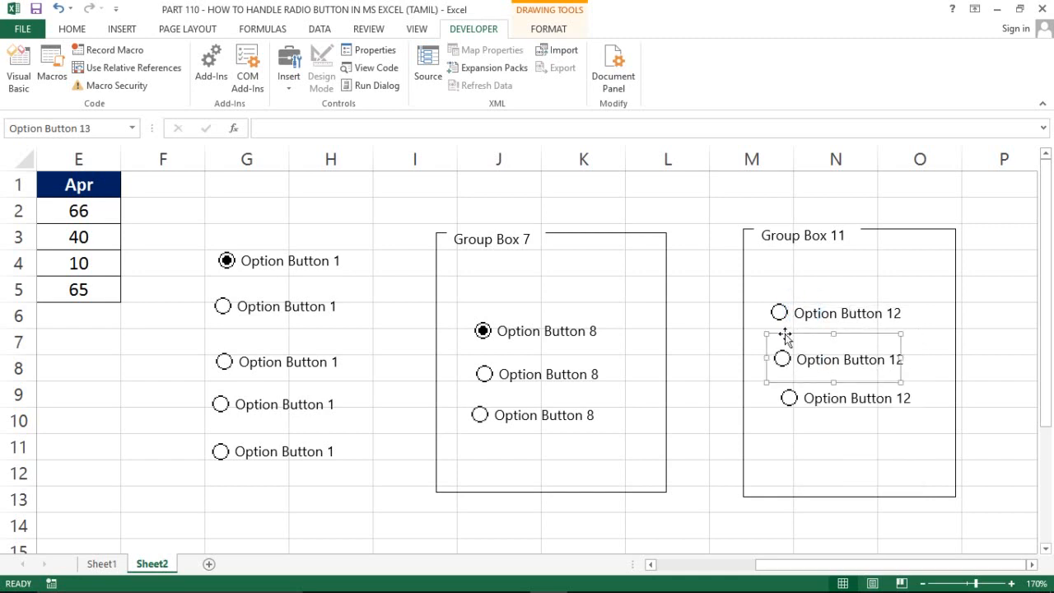
left_click(851, 285)
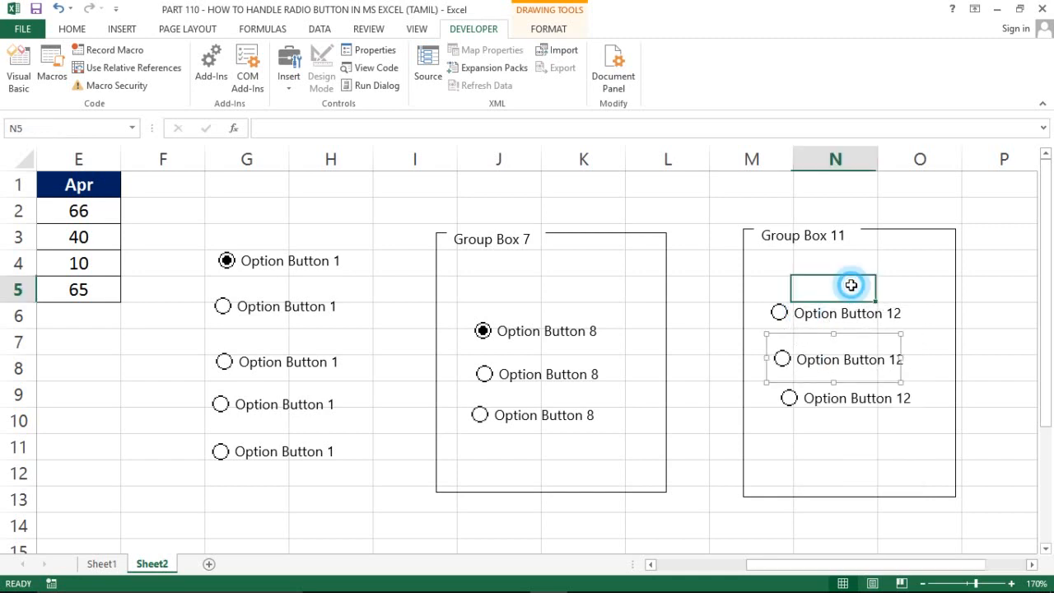
Step: Test the second group box's option buttons by selecting each in turn down and back up, ending on the topmost one
left_click(778, 311)
left_click(782, 361)
left_click(787, 398)
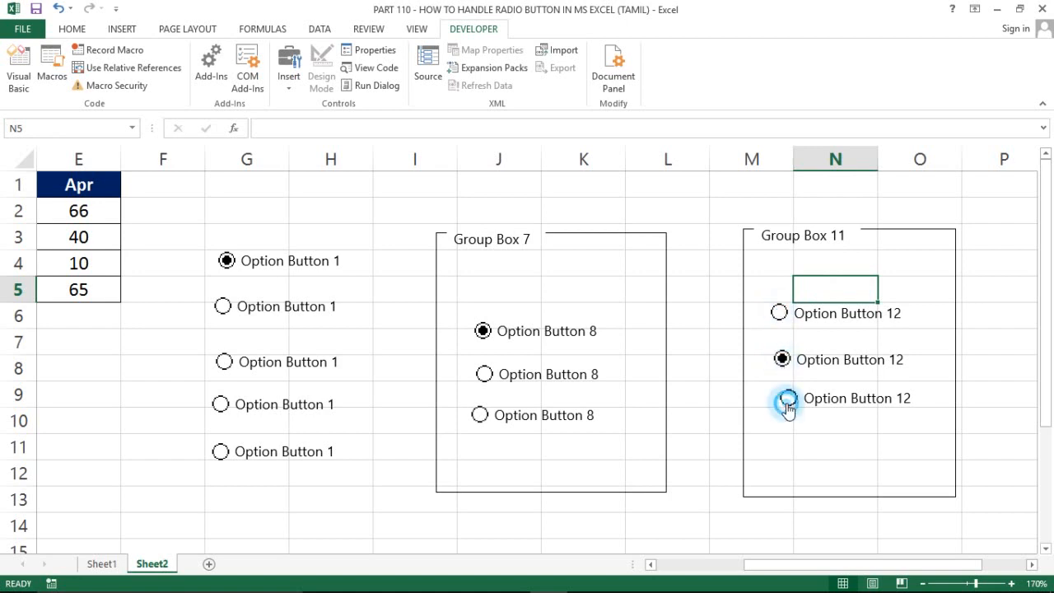
left_click(781, 359)
left_click(779, 313)
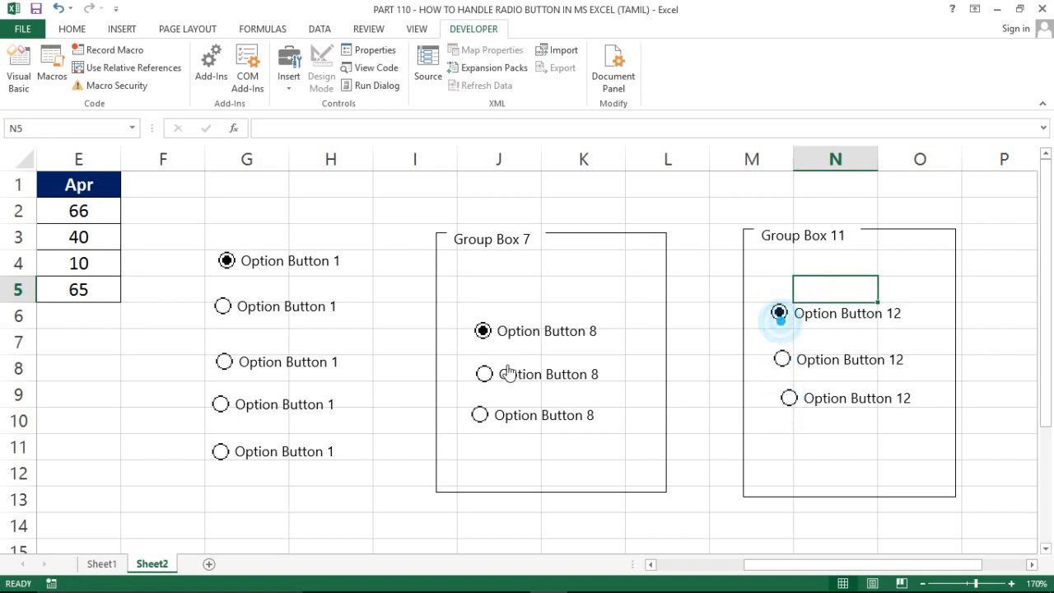
Step: Test the first group box's option buttons by selecting the middle, bottom and top ones, ending on the middle one
left_click(484, 374)
left_click(479, 414)
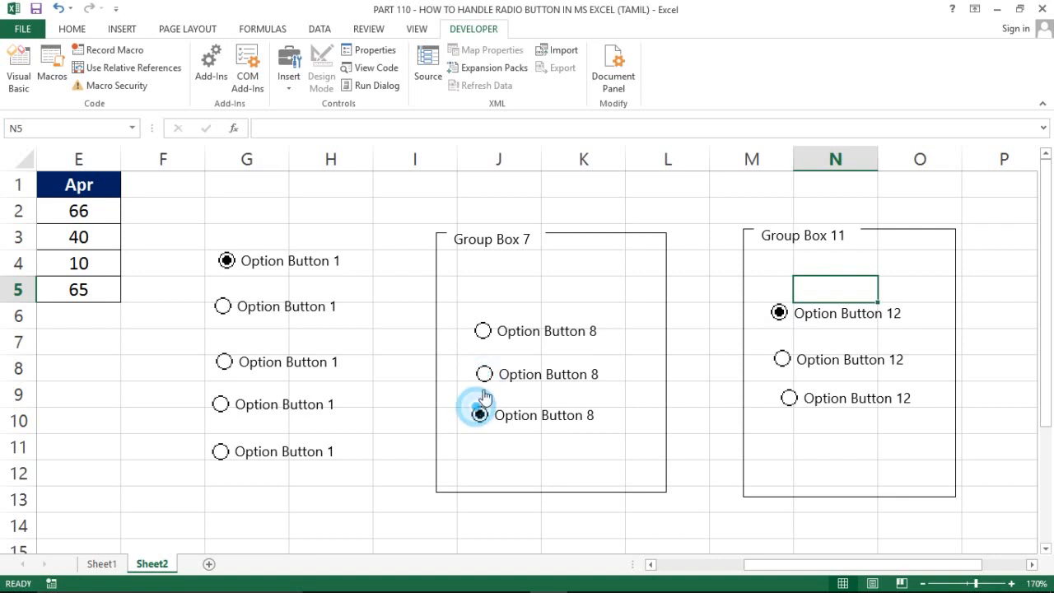
left_click(483, 330)
left_click(484, 373)
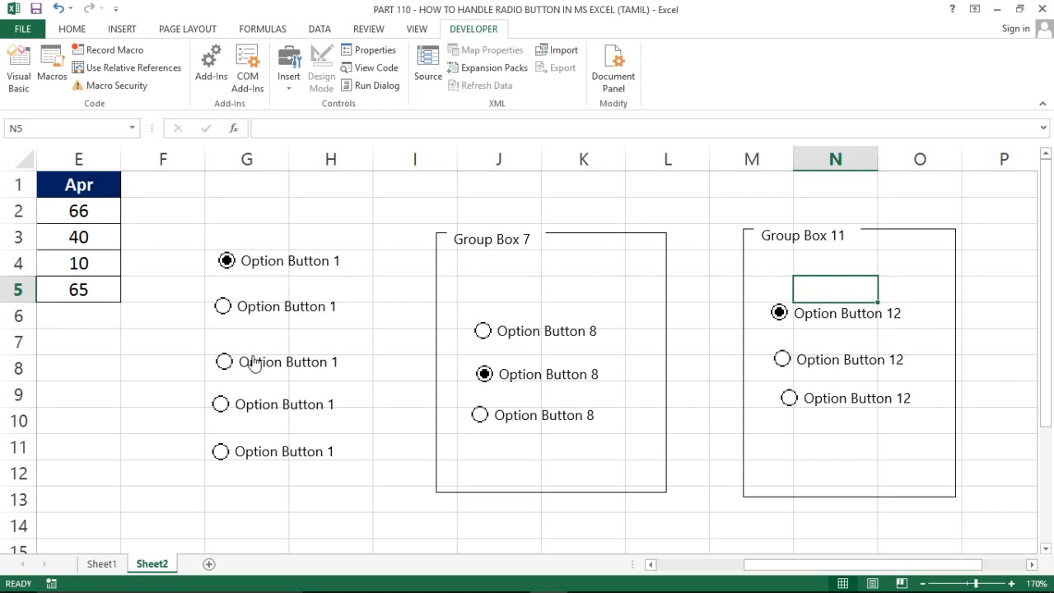
Step: Test the ungrouped option buttons in column G by selecting the second through the fifth in turn
left_click(223, 309)
left_click(224, 369)
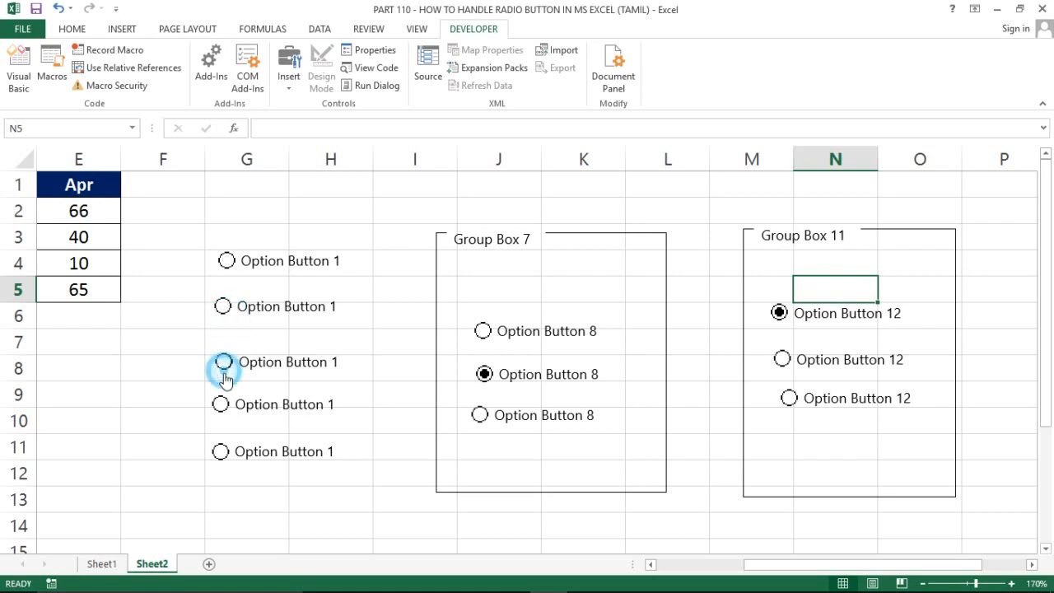
left_click(221, 405)
left_click(221, 451)
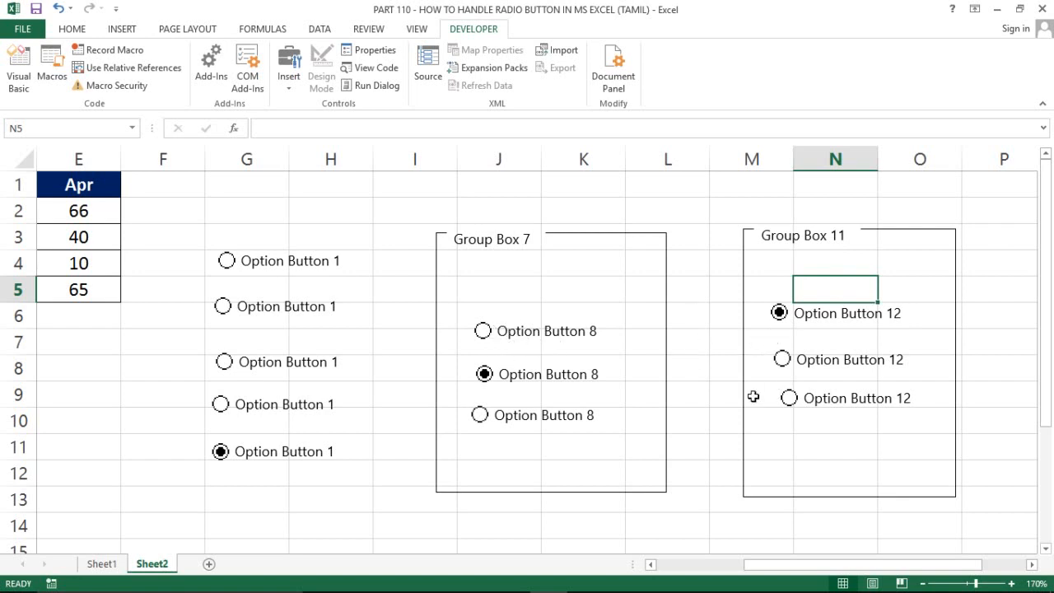
left_click(569, 269)
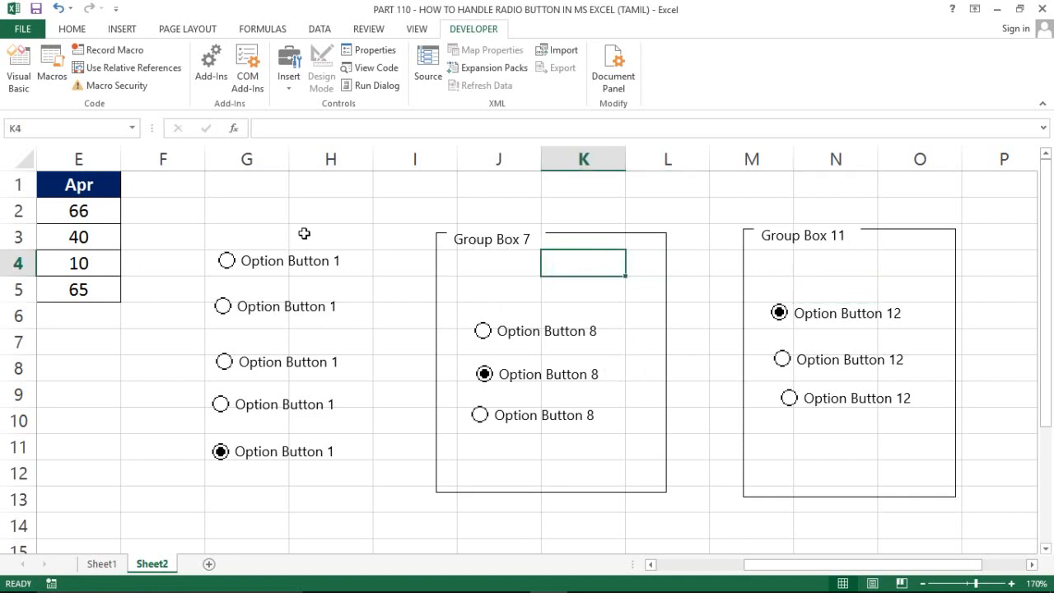
left_click(559, 238)
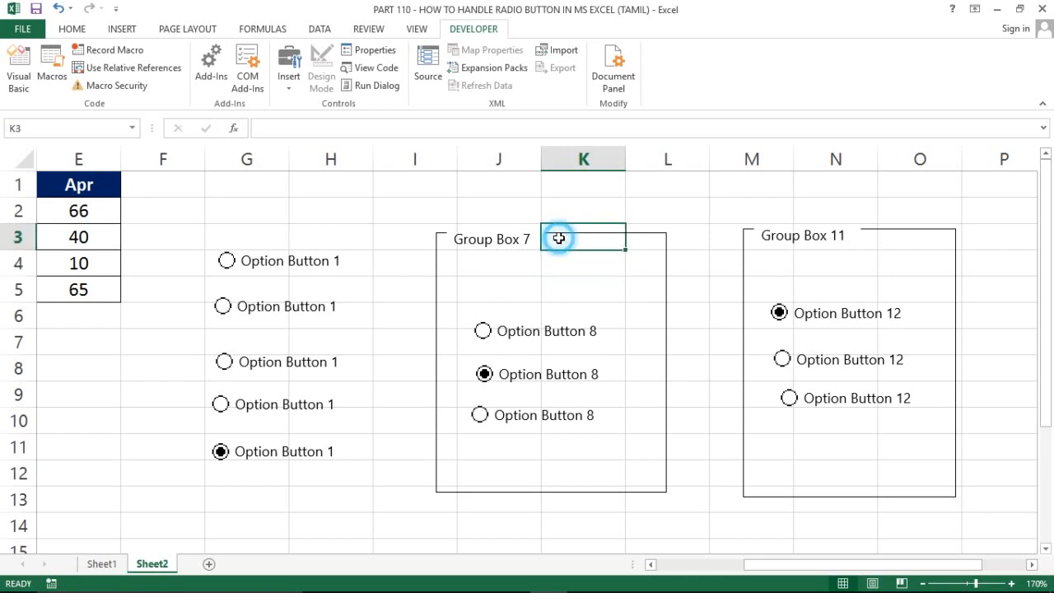
Step: Undo all the form control insertions until both group boxes and every option button are removed from Sheet2
left_click(165, 323)
key("ctrl+z")
key("ctrl+z")
key("ctrl+z")
key("ctrl+z")
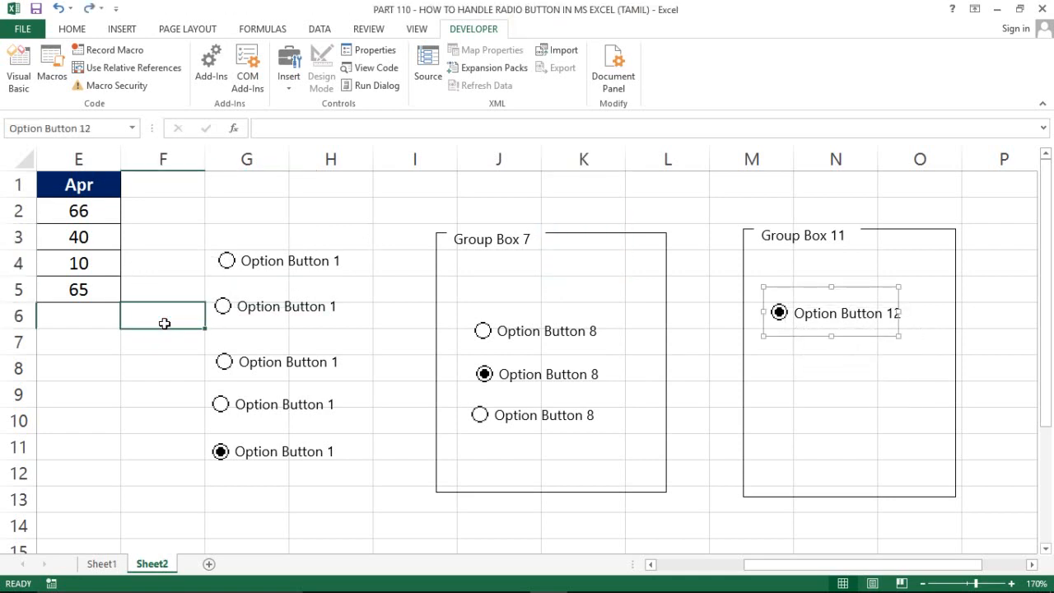
key("ctrl+z")
key("ctrl+z")
key("ctrl+z")
key("ctrl+z")
key("ctrl+z")
key("ctrl+z")
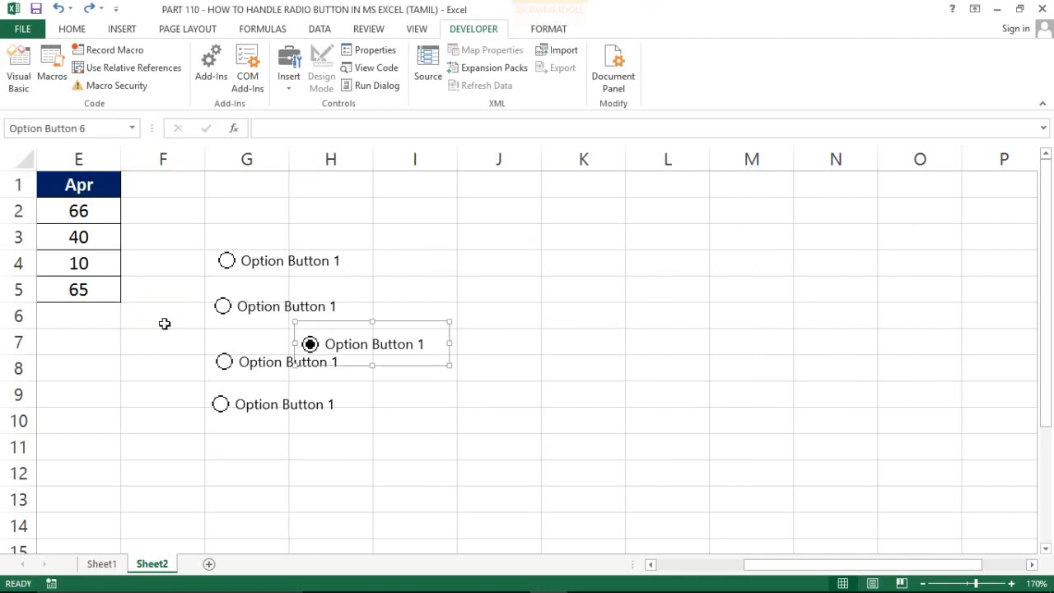
key("ctrl+z")
key("ctrl+z")
key("ctrl+z")
key("ctrl+z")
key("ctrl+z")
key("ctrl+z")
key("ctrl+z")
key("ctrl+z")
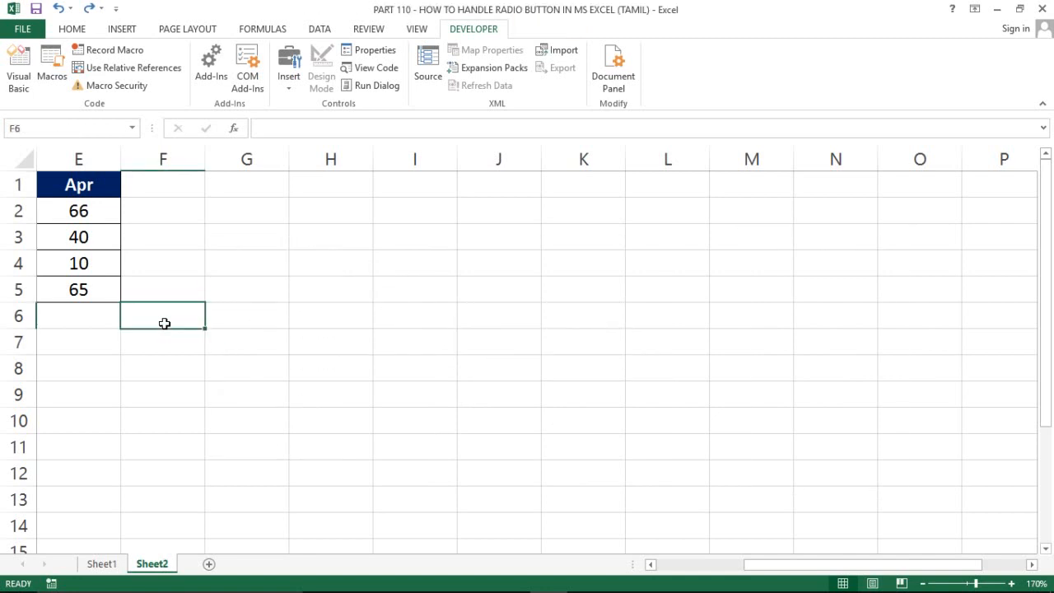
Step: Return to column A and look over the monthly regional data table in A1:E5
left_click(477, 463)
key("Home")
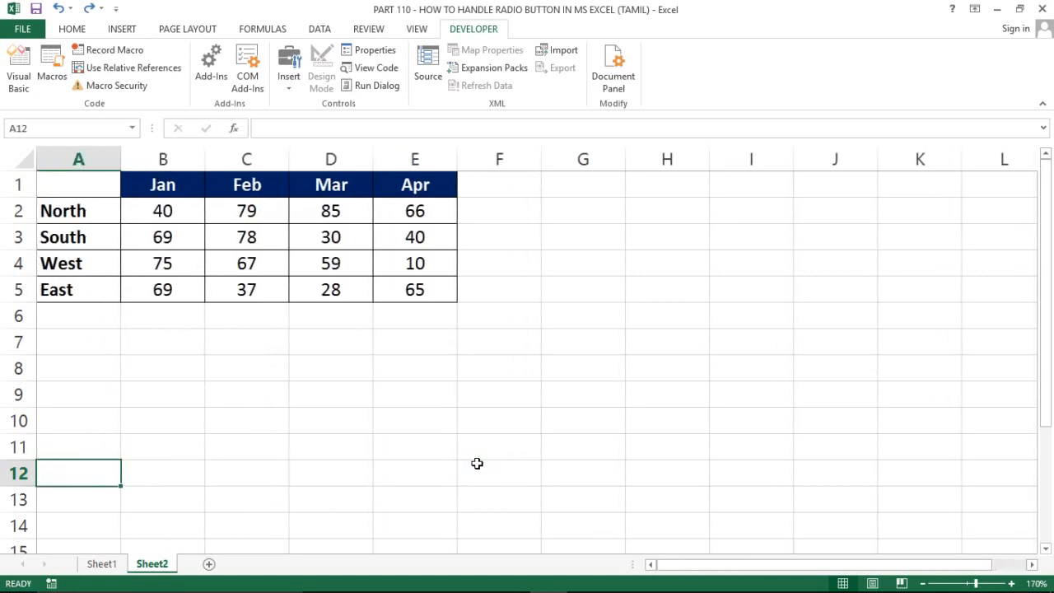
key("Up")
key("Up")
key("Up")
key("Up")
key("Up")
key("Up")
key("Up")
key("Up")
key("Up")
key("Up")
key("Up")
key("Right")
key("Down")
key("Down")
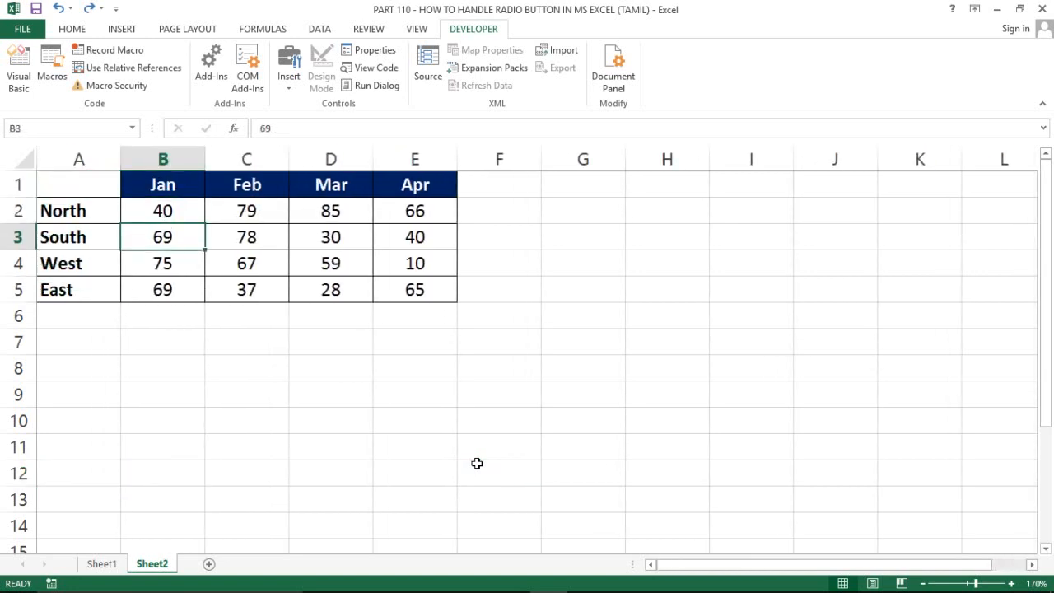
Step: Insert an option button form control below the data table, around D11:E12, and shift it slightly to the left
left_click(433, 438)
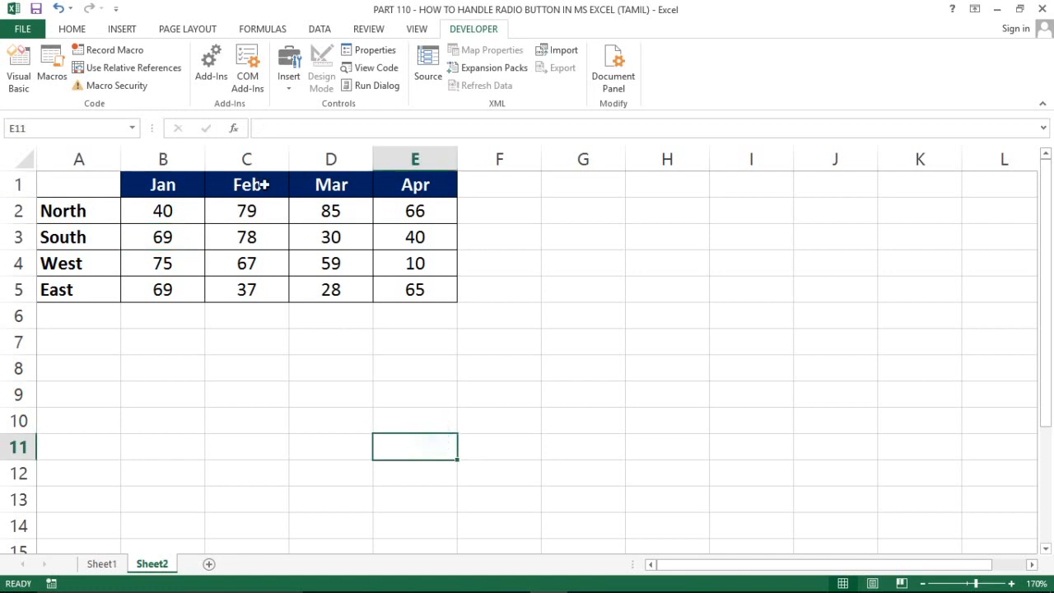
left_click(288, 89)
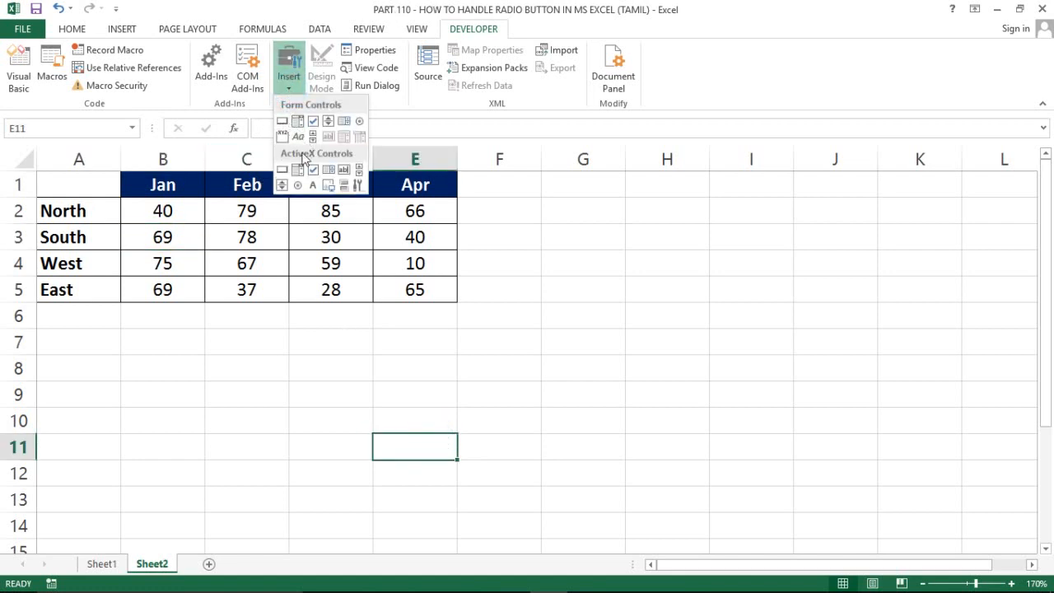
left_click(359, 122)
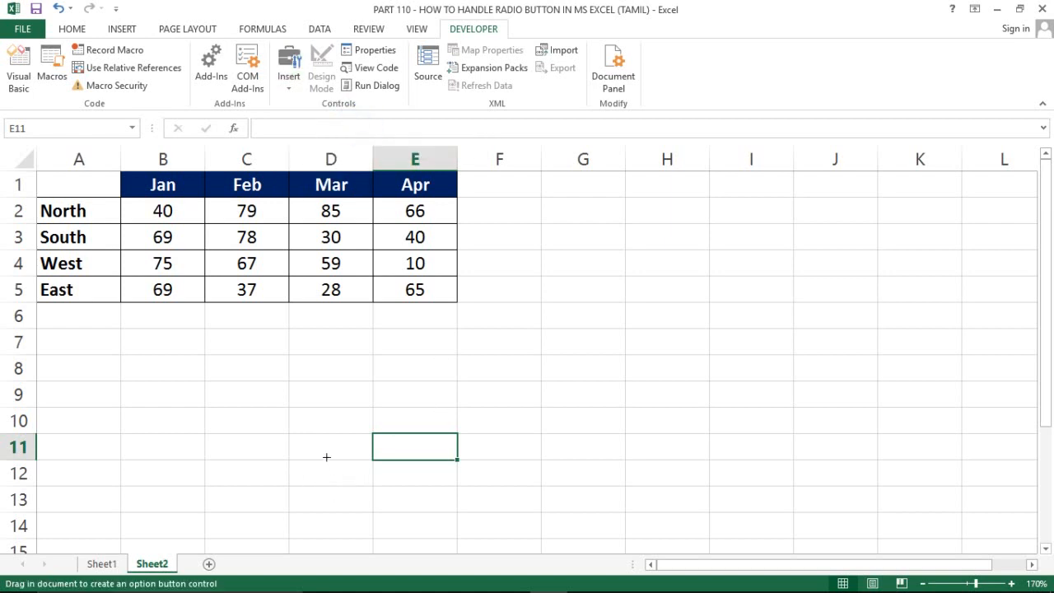
left_click_drag(329, 448, 472, 483)
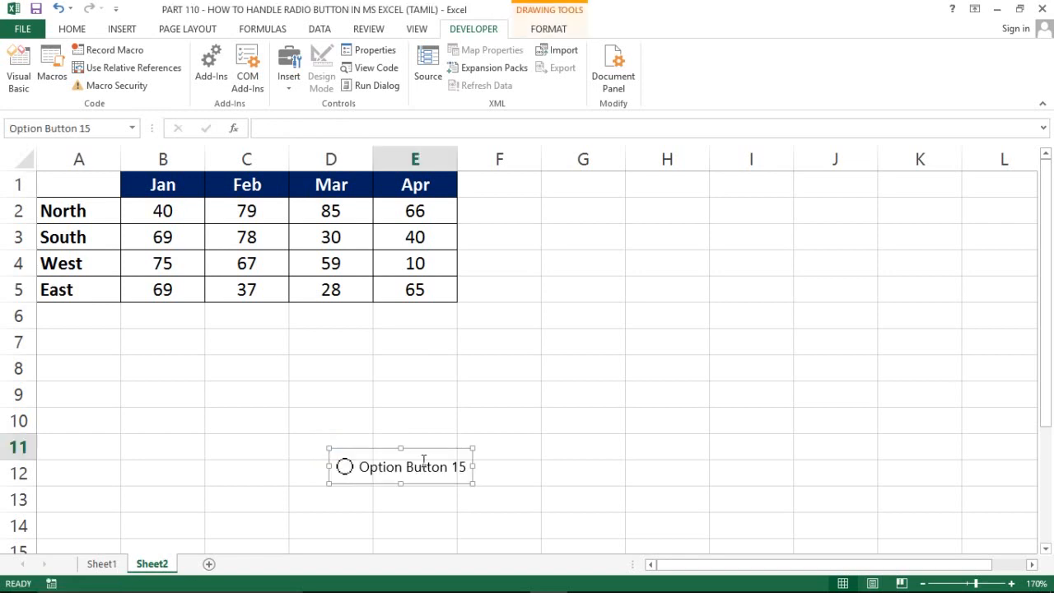
left_click_drag(409, 454, 383, 456)
Step: Replace the option button's caption with Jan
right_click(371, 463)
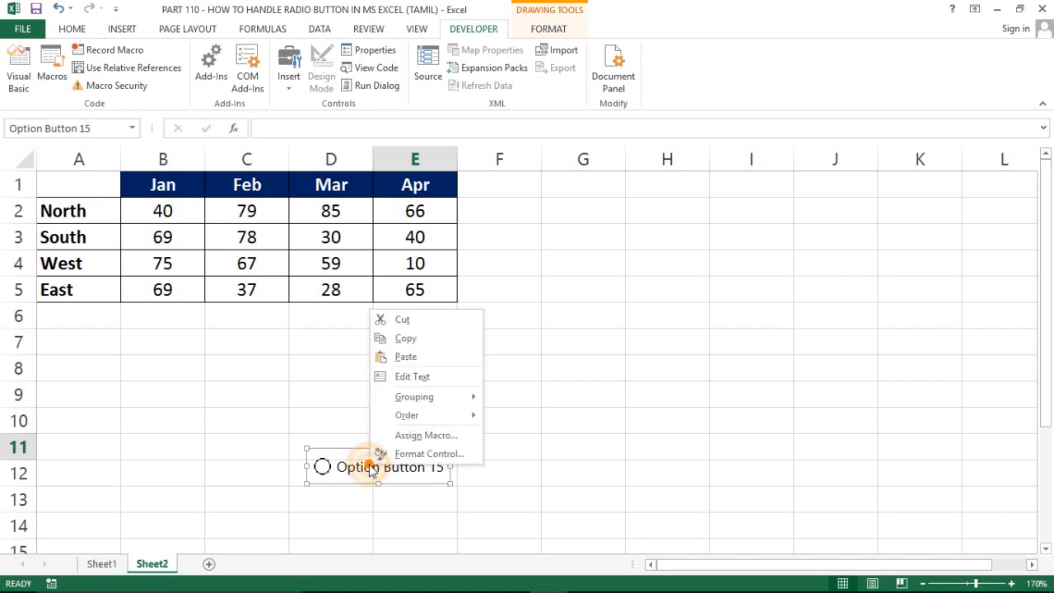
left_click(414, 377)
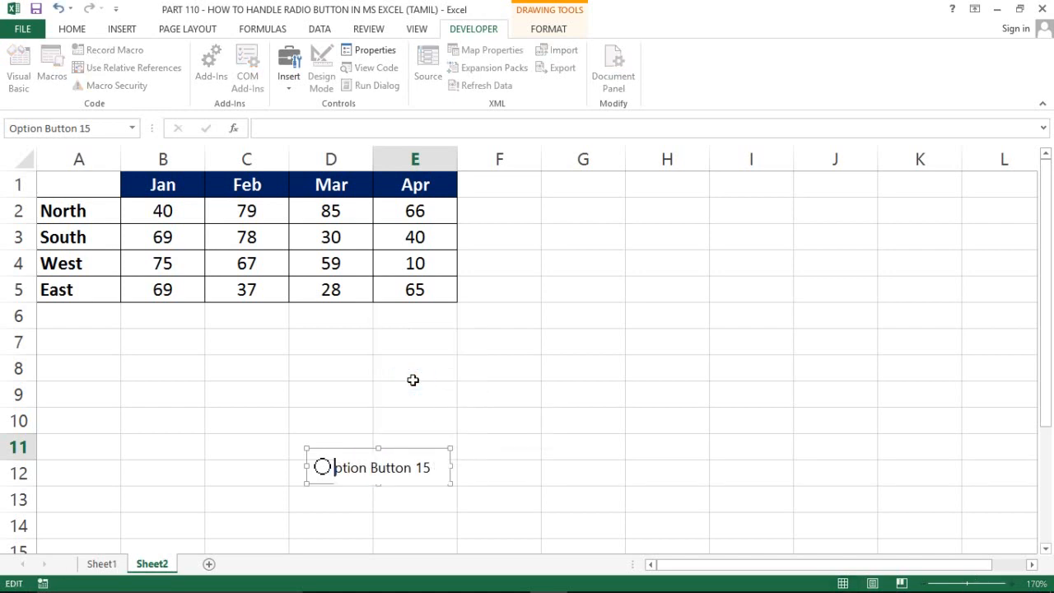
key("Delete")
key("Delete")
key("Delete")
key("Delete")
key("Delete")
key("Delete")
key("Delete")
key("Delete")
key("Delete")
key("Delete")
key("Delete")
key("Delete")
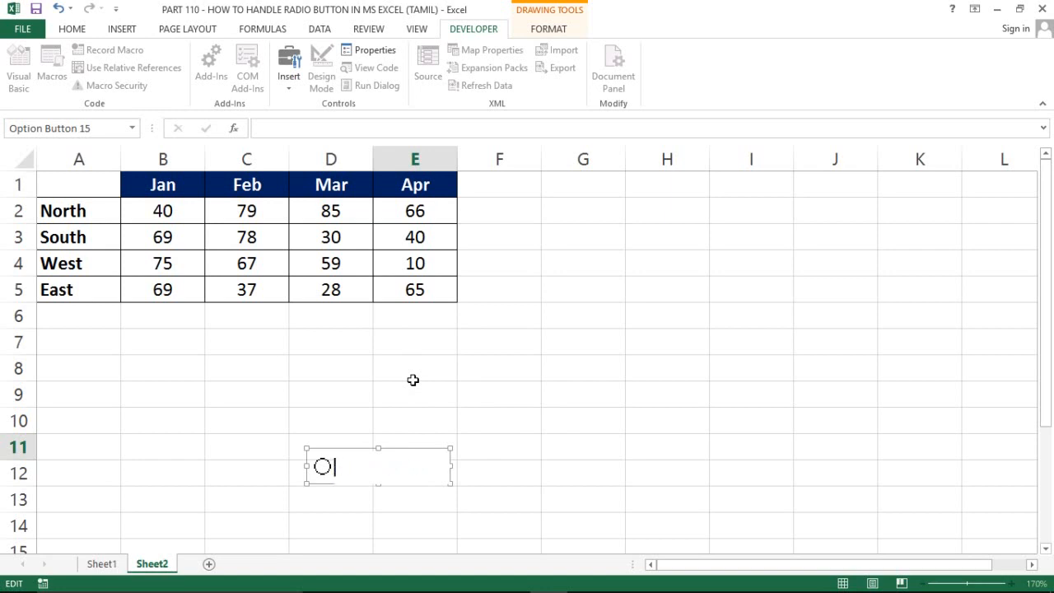
type("Jan")
left_click(491, 426)
Step: Duplicate the Jan option button three times to get four option buttons
right_click(363, 464)
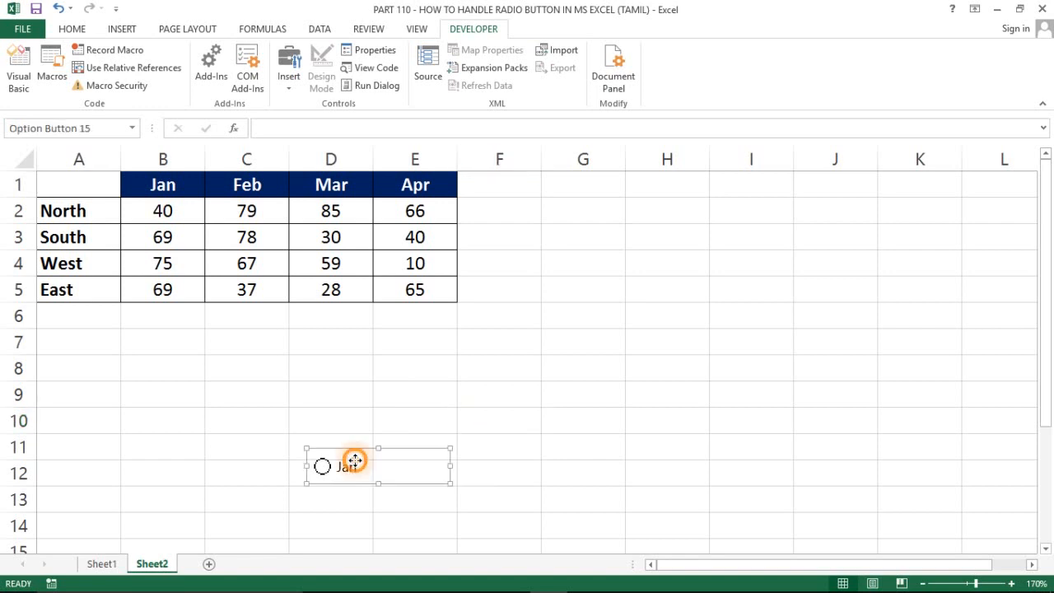
left_click(701, 379)
key("ctrl+d")
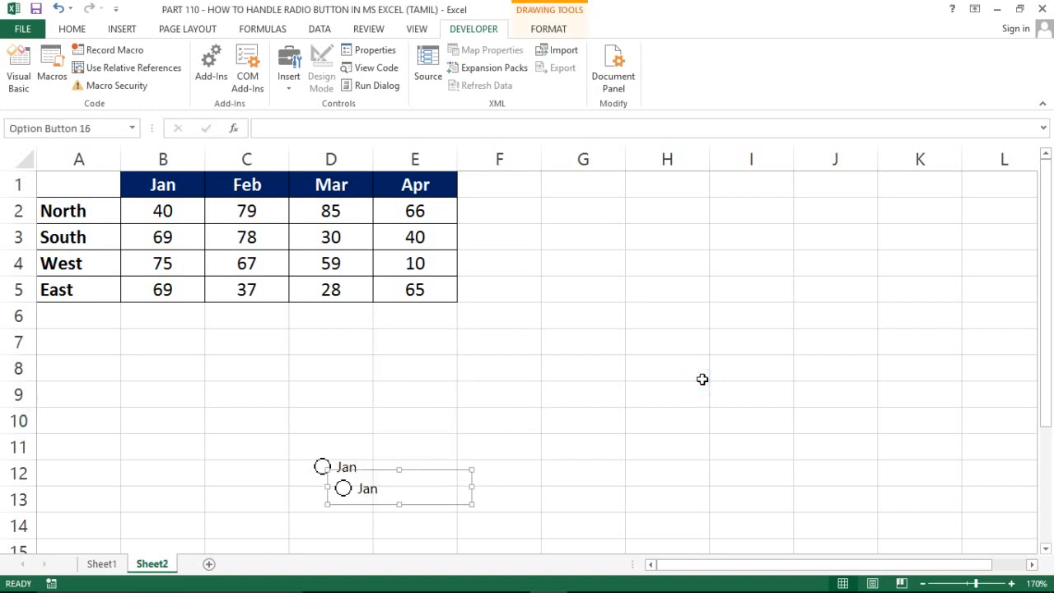
key("ctrl+d")
key("ctrl+d")
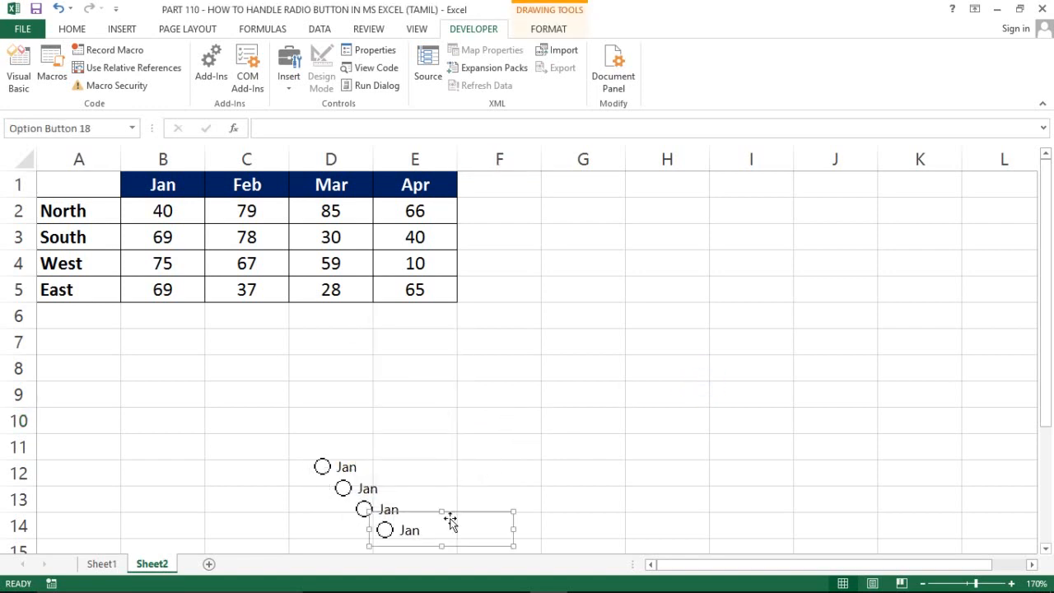
Step: Spread the three duplicated option buttons out in one row beside the original, across rows 11 and 12 up to column I
left_click_drag(462, 515, 787, 458)
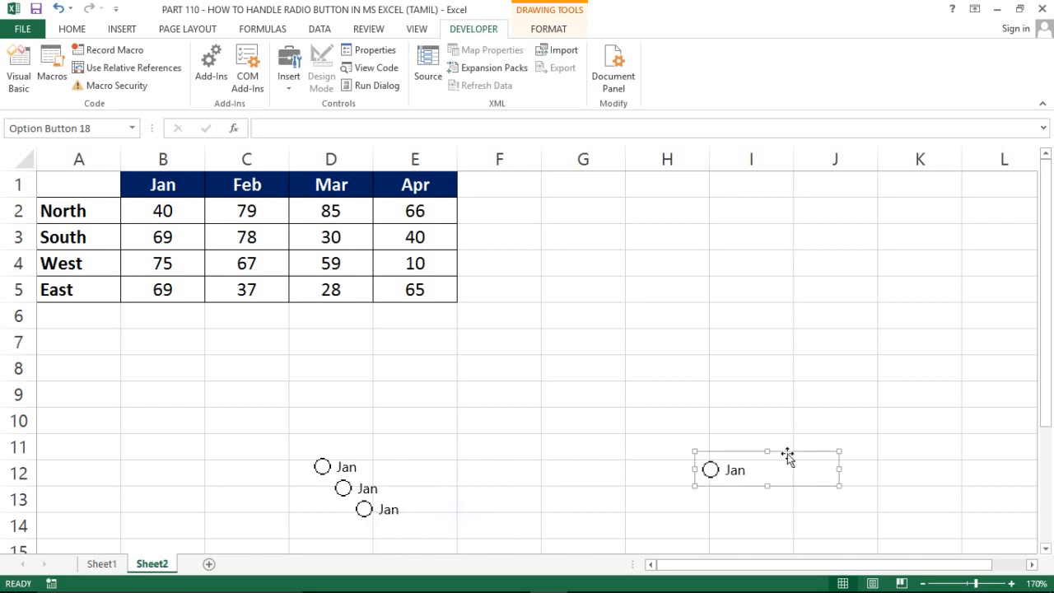
right_click(404, 509)
left_click_drag(374, 493, 590, 452)
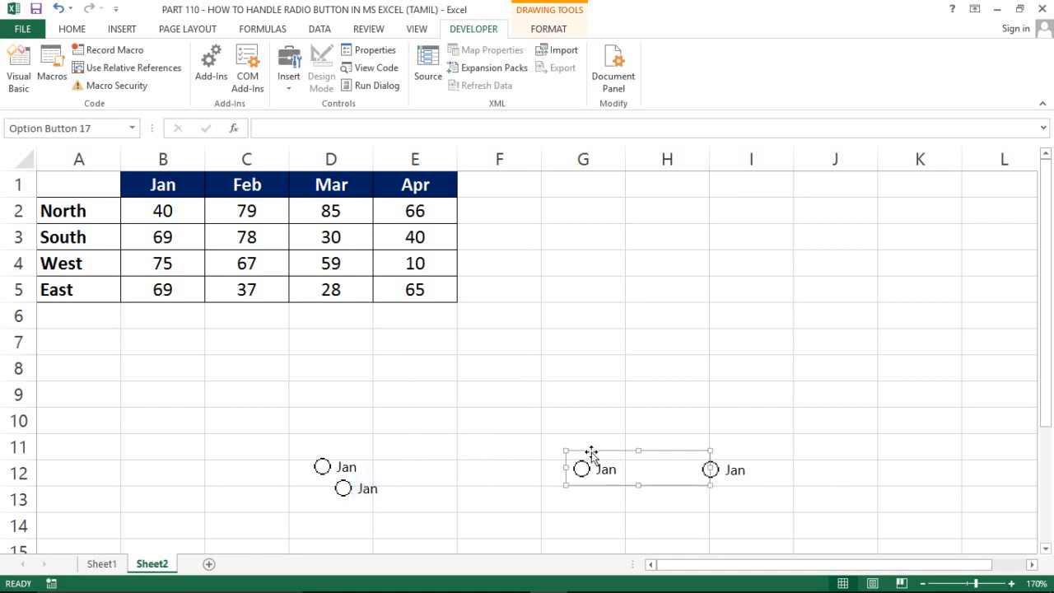
right_click(354, 494)
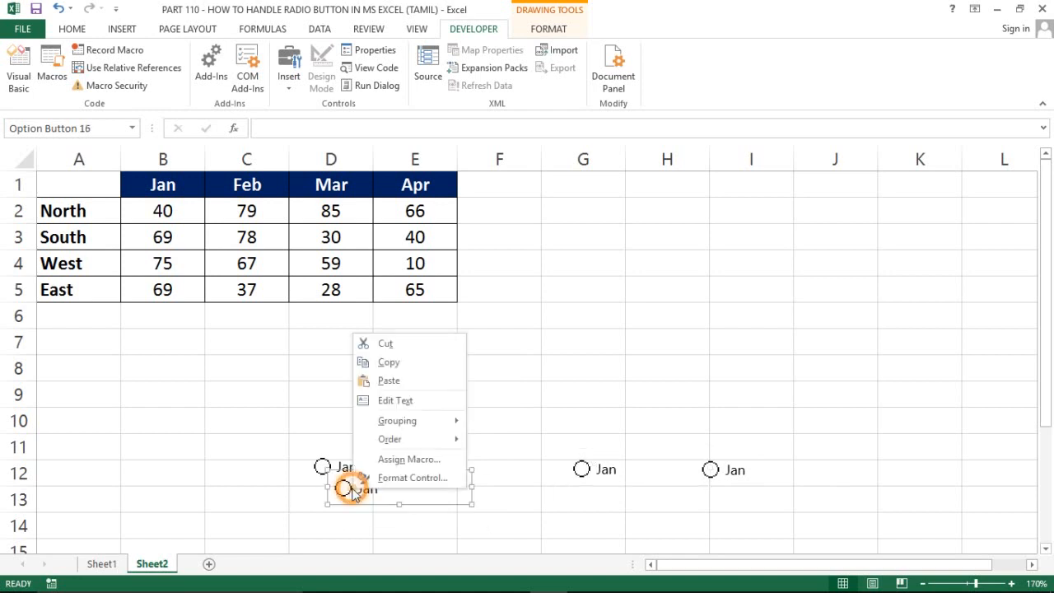
left_click(642, 348)
left_click_drag(416, 476, 523, 453)
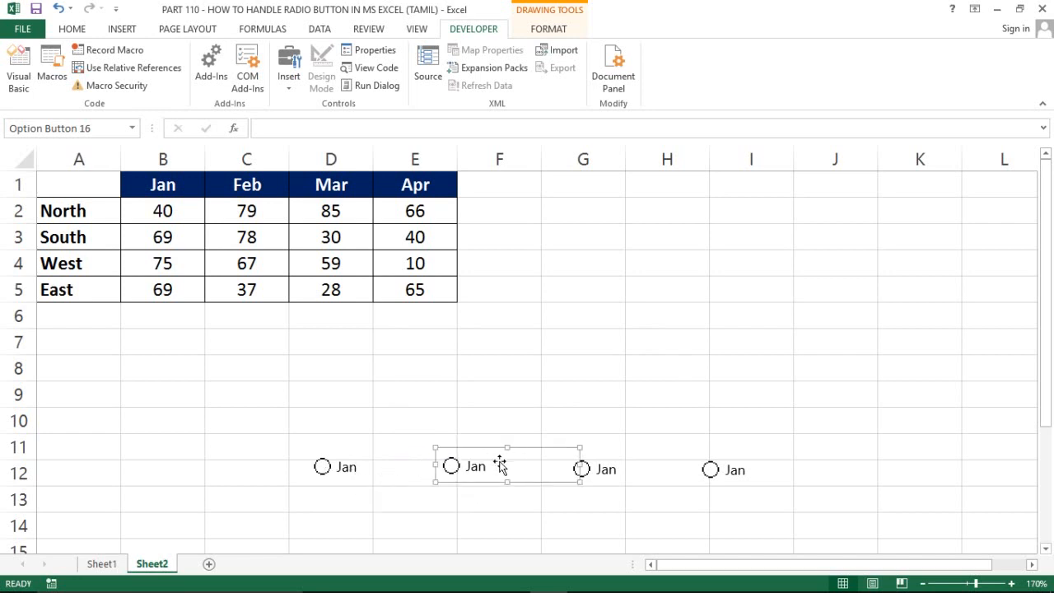
Step: Change the second option button's caption to Feb
left_click(485, 466)
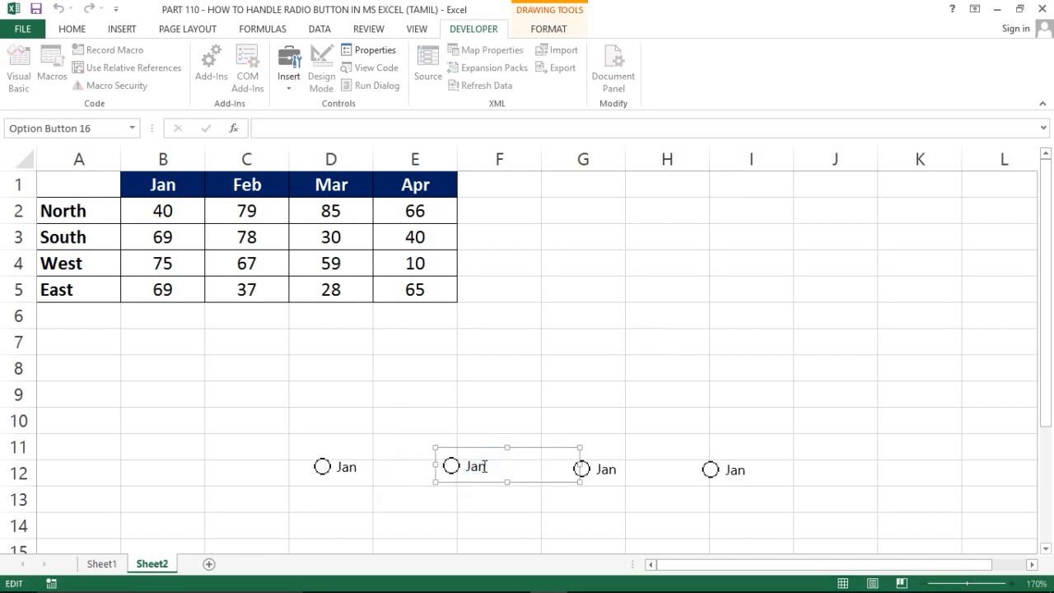
key("Delete")
key("Delete")
key("Delete")
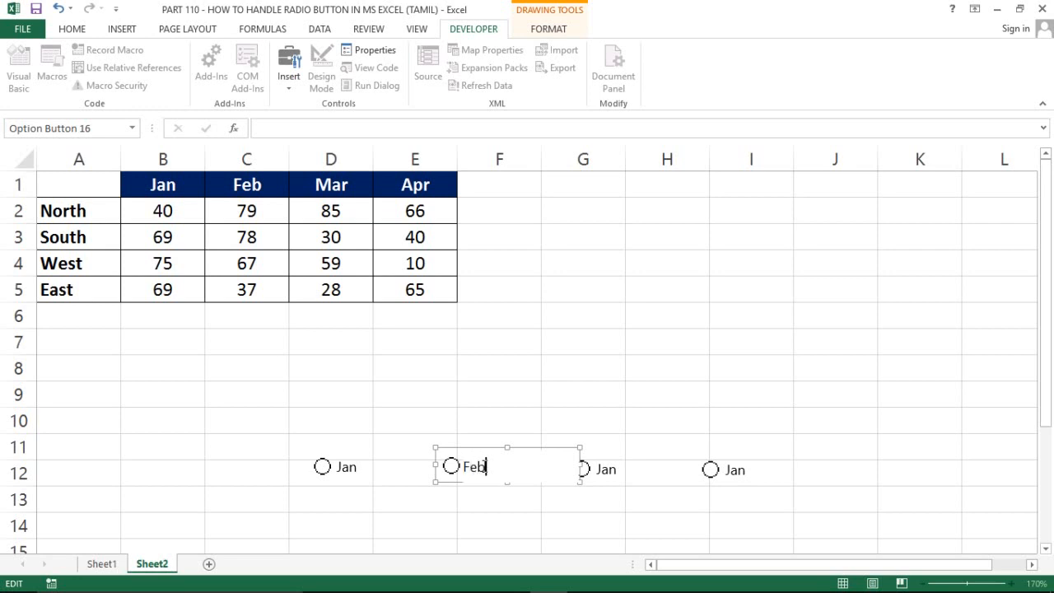
Step: Change the third option button's caption to Mar
left_click(598, 467)
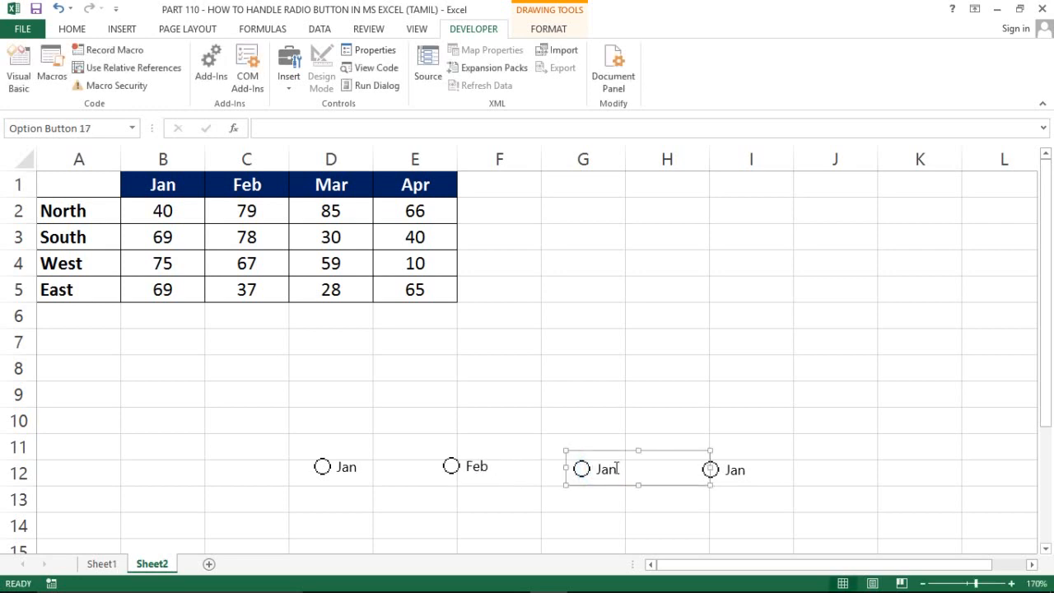
left_click(614, 467)
key("Delete")
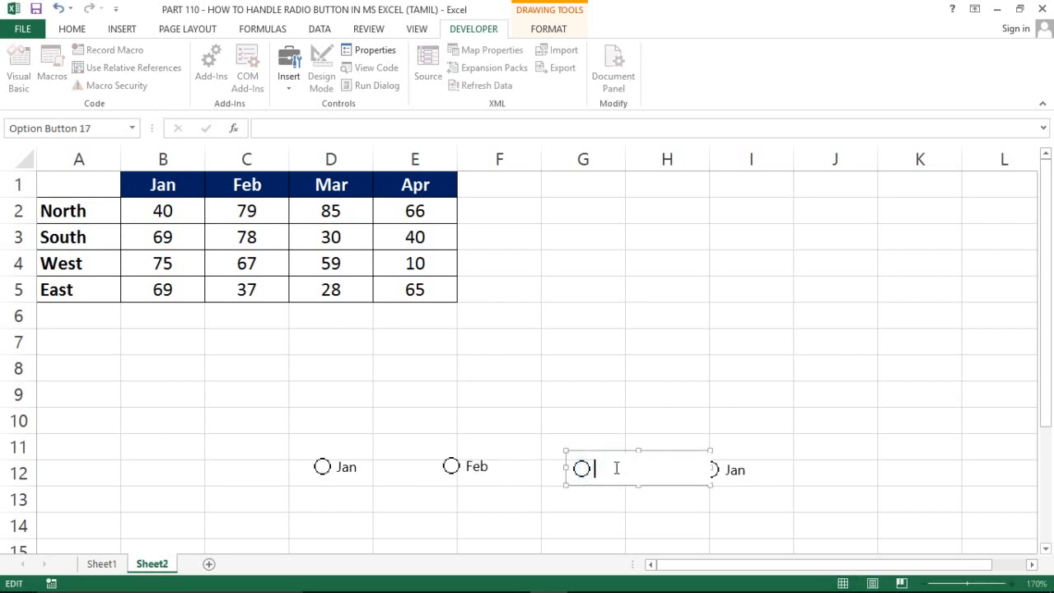
type("Mar")
Step: Change the fourth option button's caption to Apr and deselect the control
left_click(729, 469)
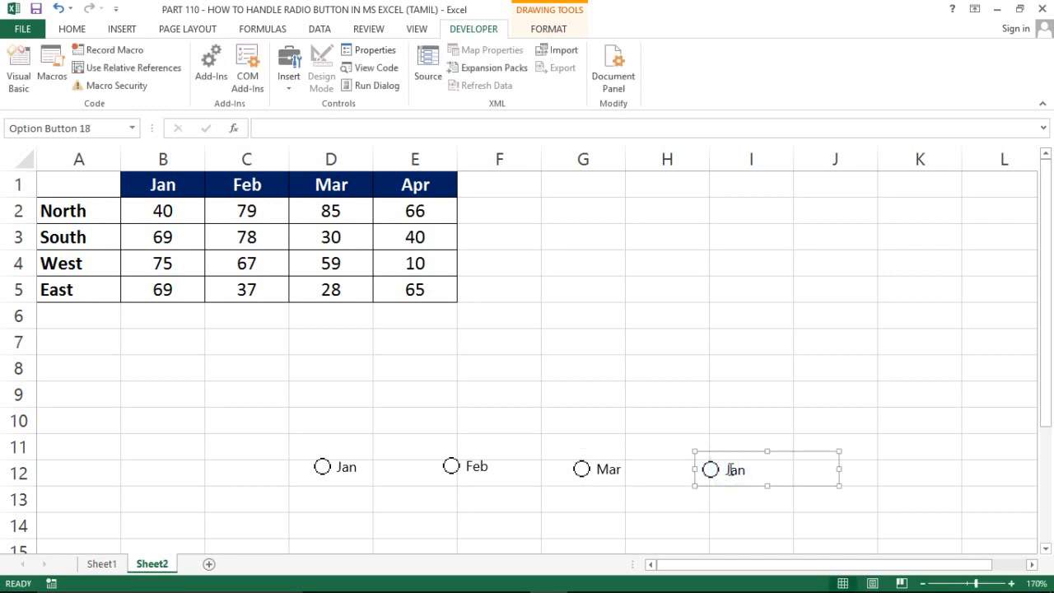
left_click(724, 469)
key("Delete")
key("Delete")
key("Delete")
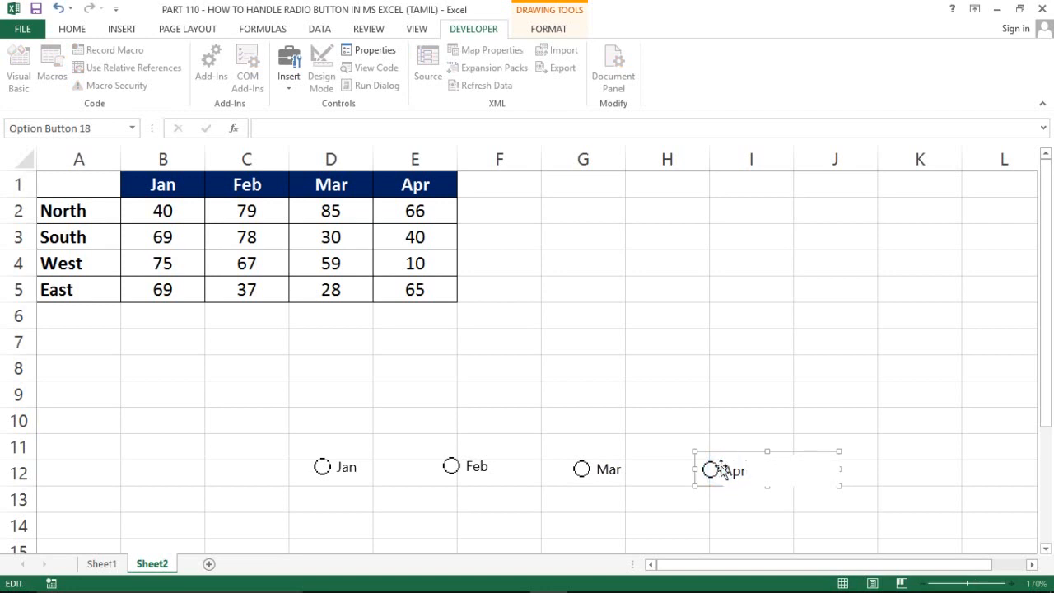
left_click(676, 410)
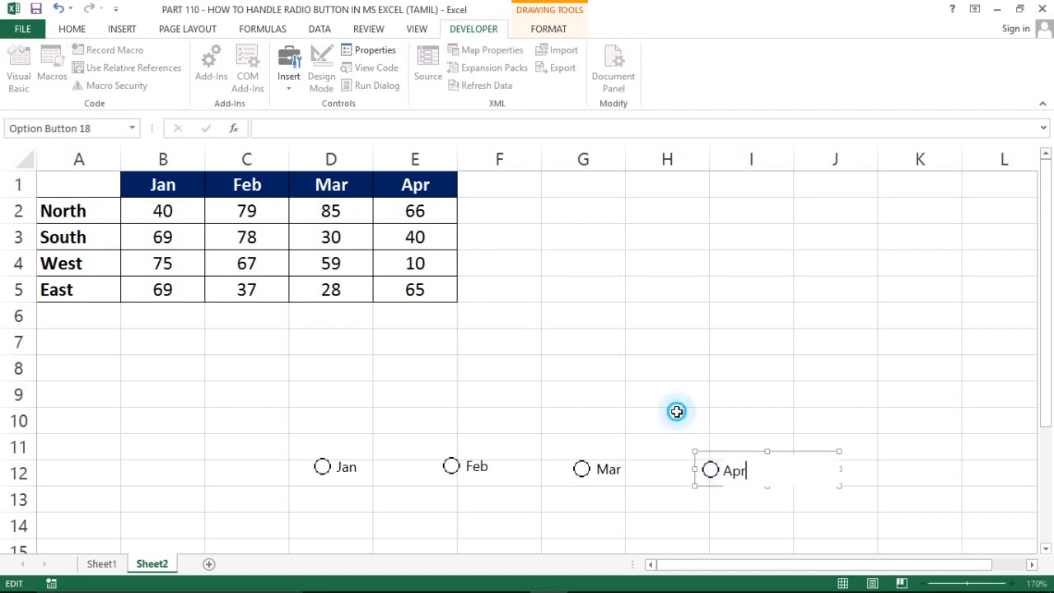
Step: Test the four option buttons by selecting Jan, Feb, Mar and Apr in turn, then Feb, ending on Jan
left_click(327, 468)
left_click(451, 468)
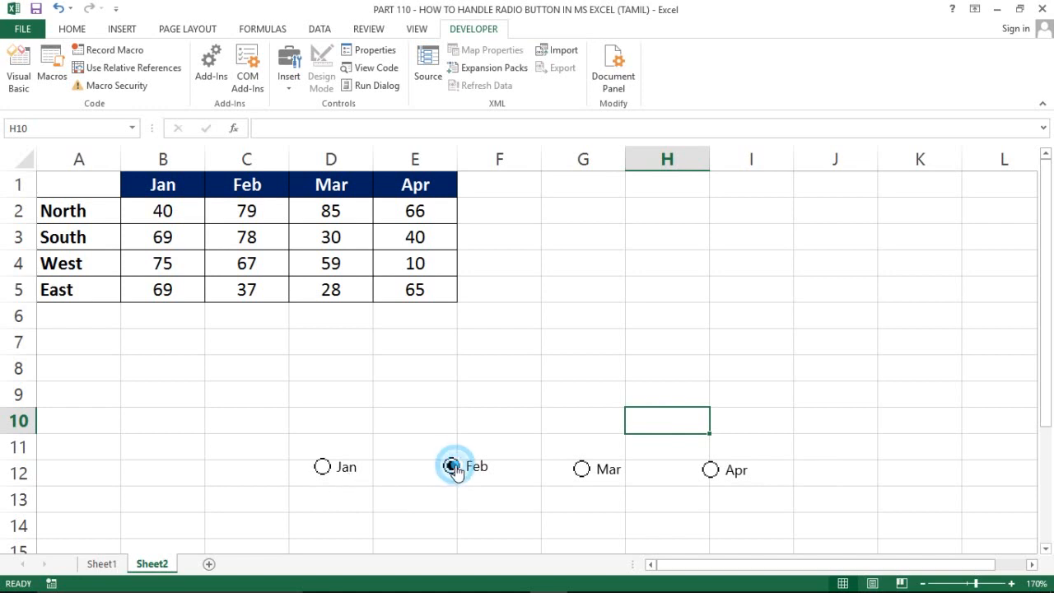
left_click(584, 474)
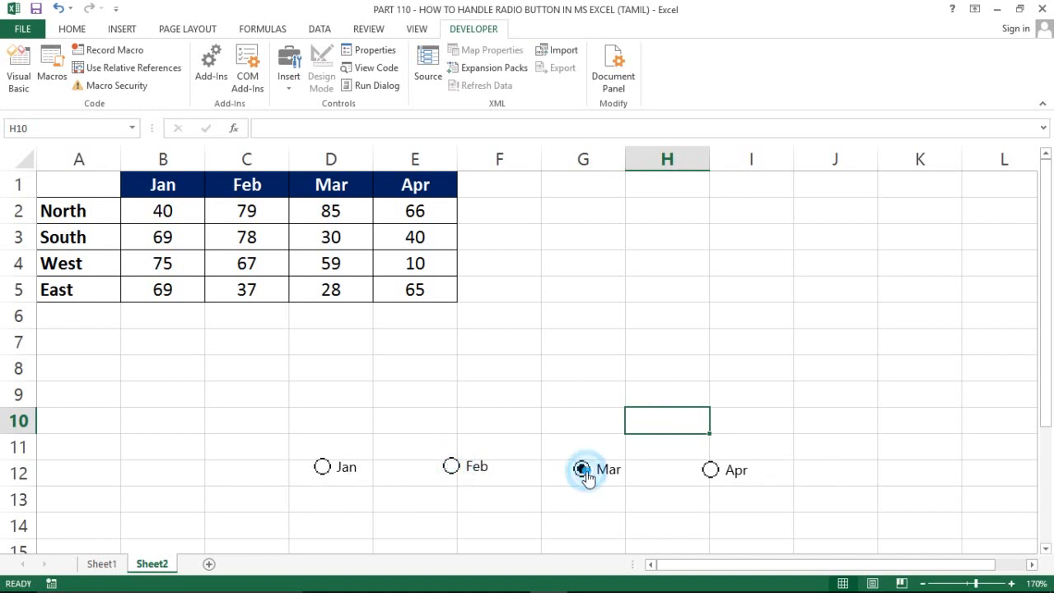
left_click(735, 471)
left_click(479, 465)
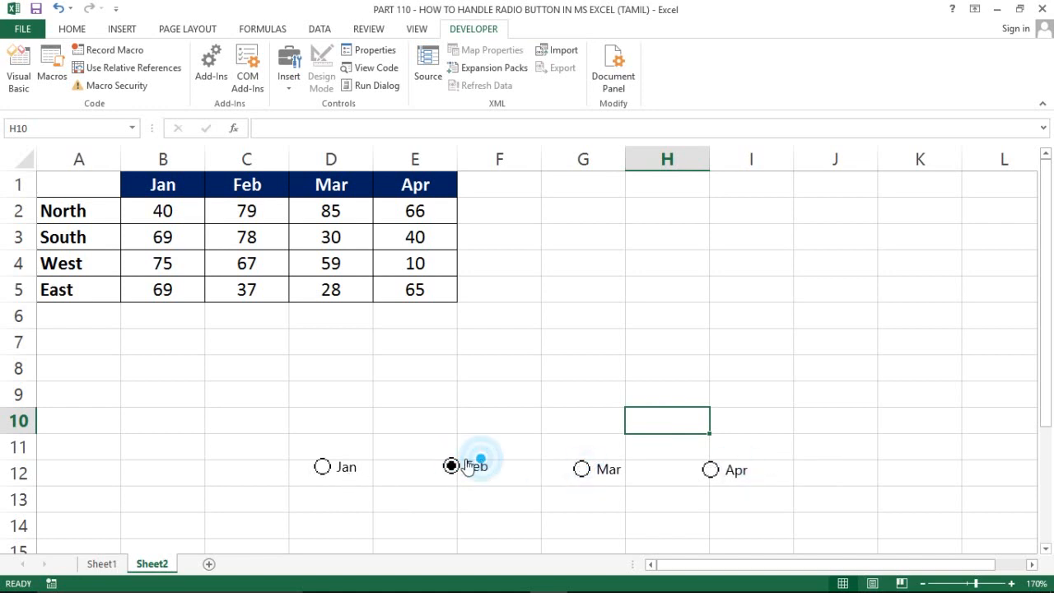
left_click(321, 468)
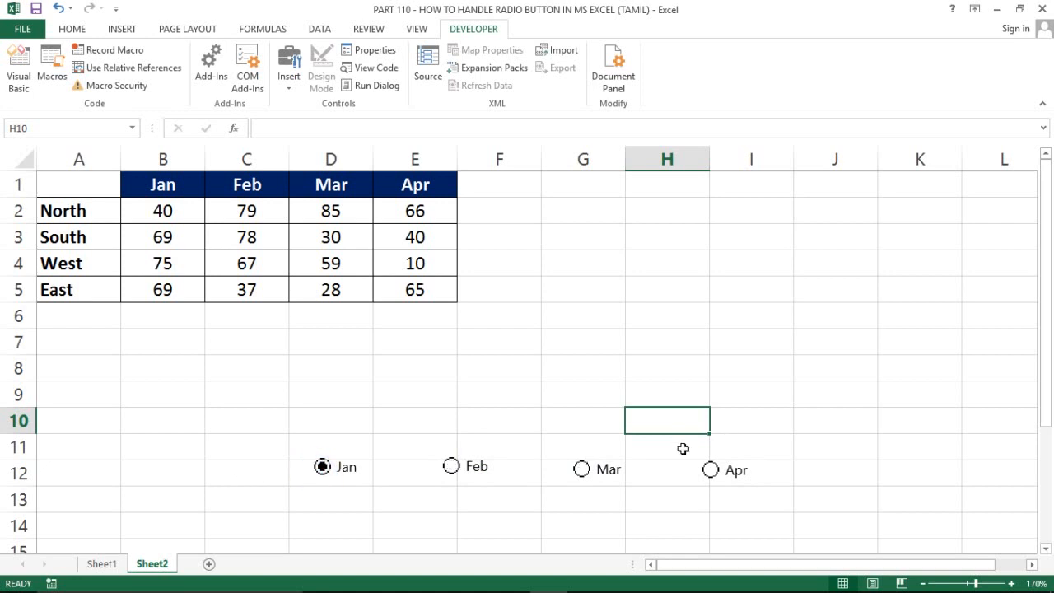
Step: Run through the Jan, Feb, Mar and Apr option buttons repeatedly, leaving Apr selected
left_click(567, 488)
left_click(482, 481)
left_click(374, 469)
left_click(480, 467)
left_click(582, 473)
left_click(728, 465)
left_click(585, 388)
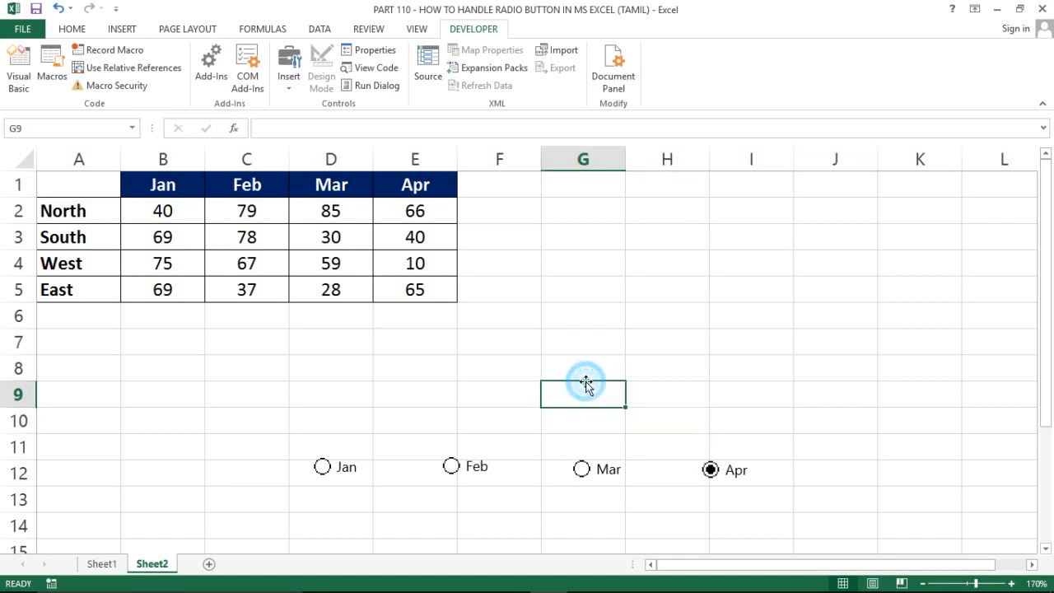
left_click(338, 467)
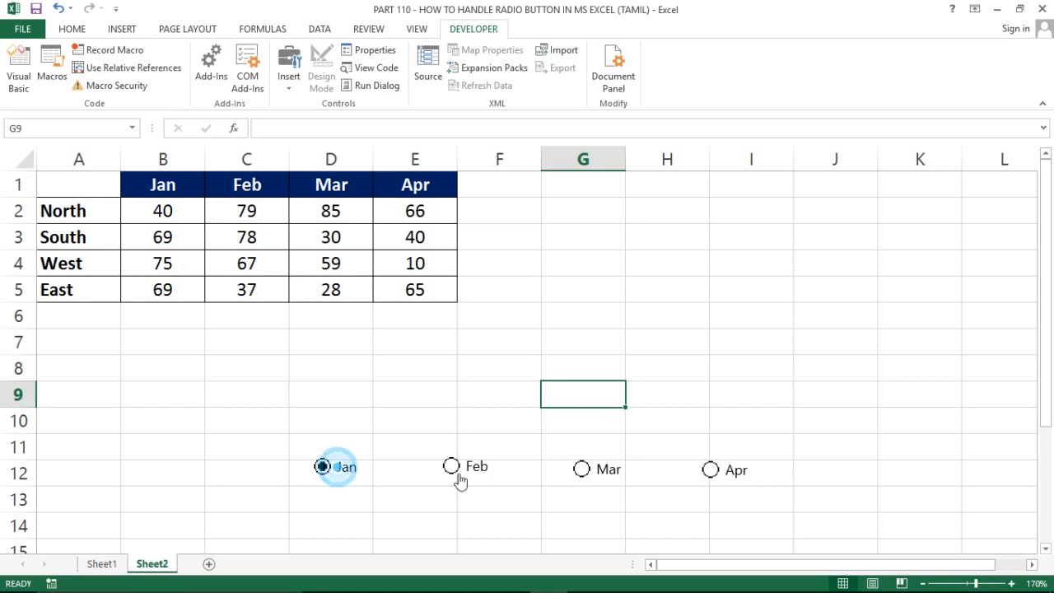
left_click(491, 475)
left_click(644, 465)
left_click(719, 469)
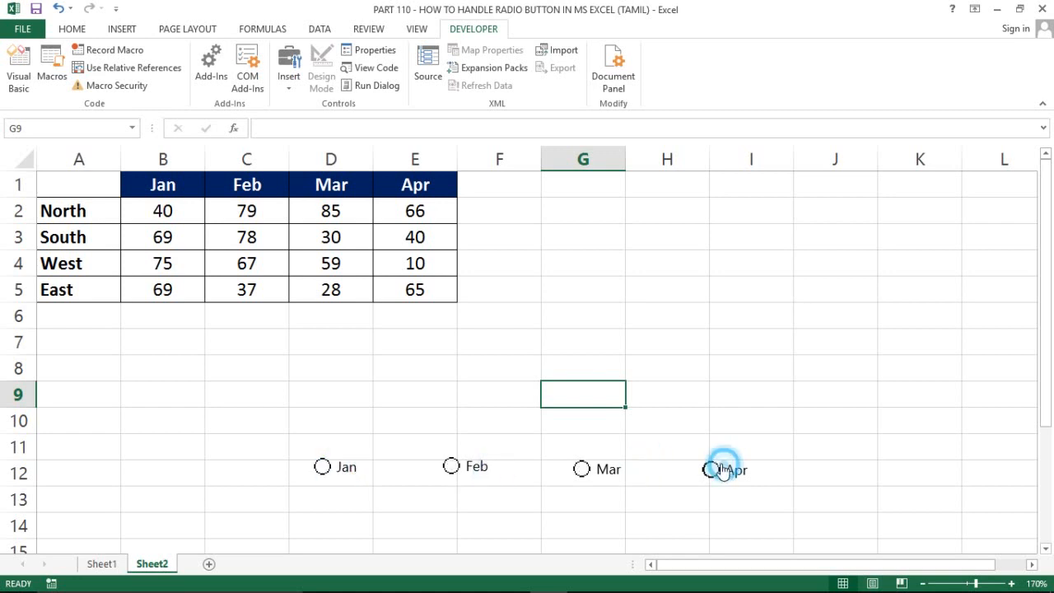
Step: Link the Jan option button to cell $G$1 through its Format Control settings
right_click(325, 474)
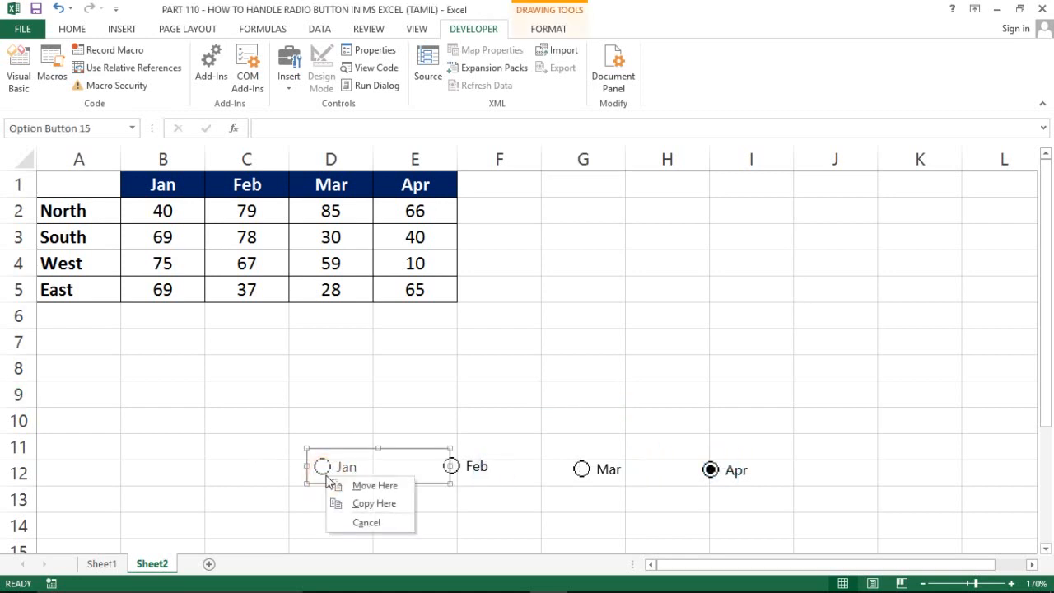
right_click(325, 476)
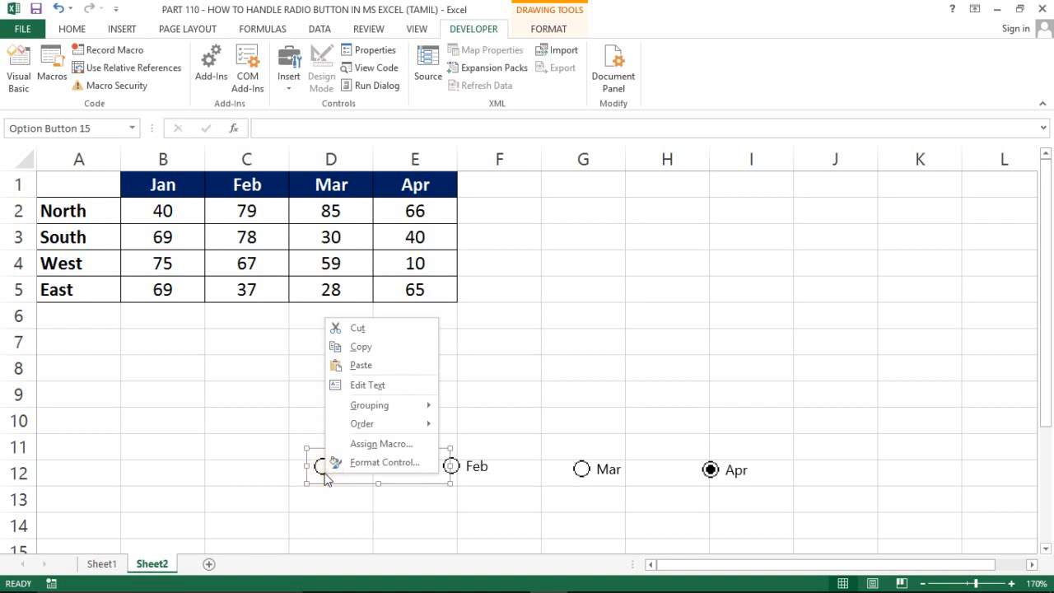
left_click(367, 463)
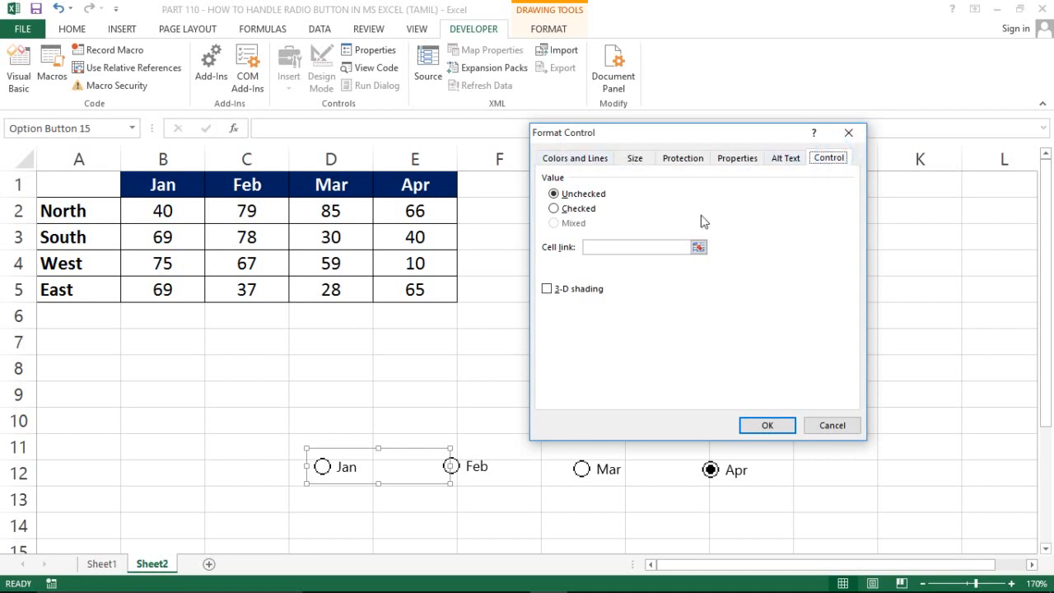
left_click(625, 245)
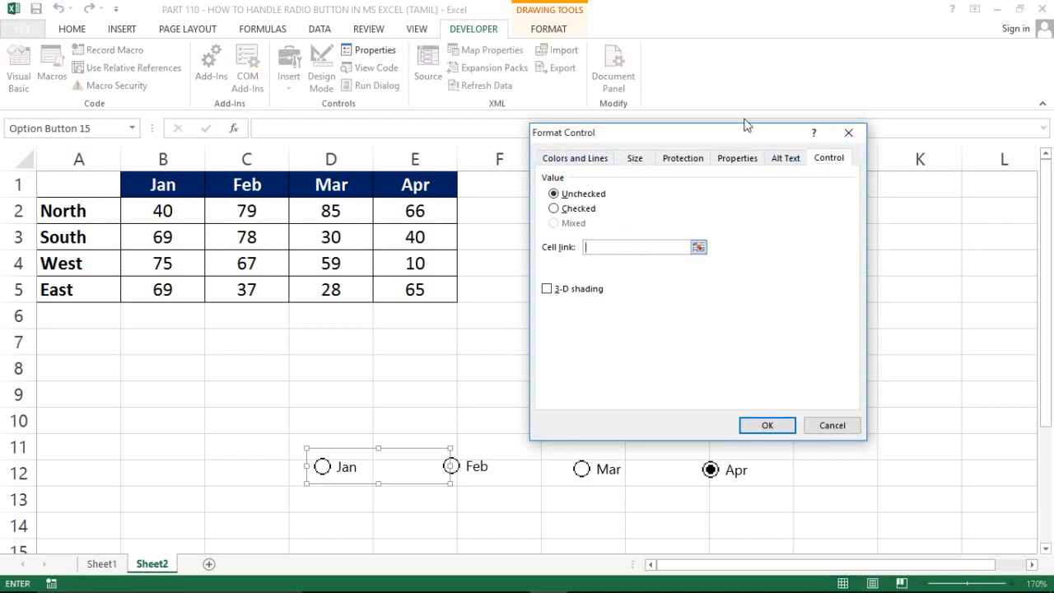
left_click_drag(737, 137, 320, 170)
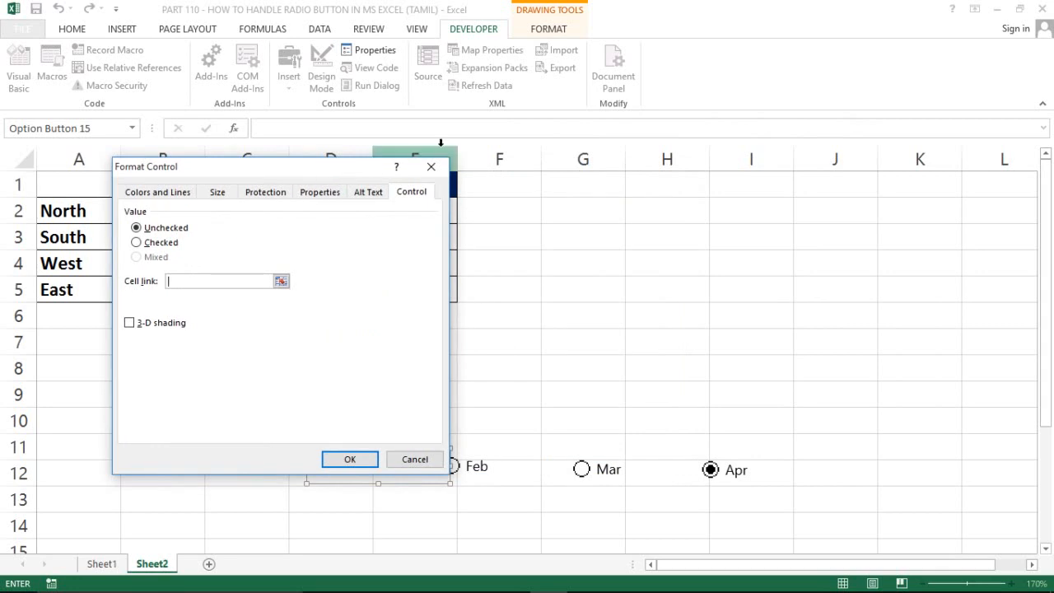
left_click(562, 191)
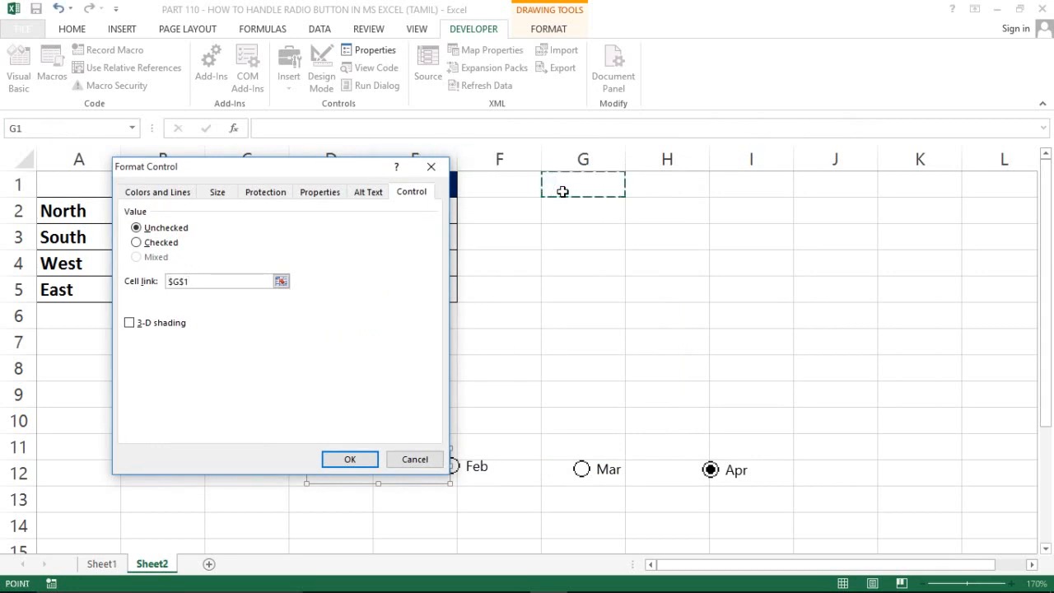
left_click(349, 460)
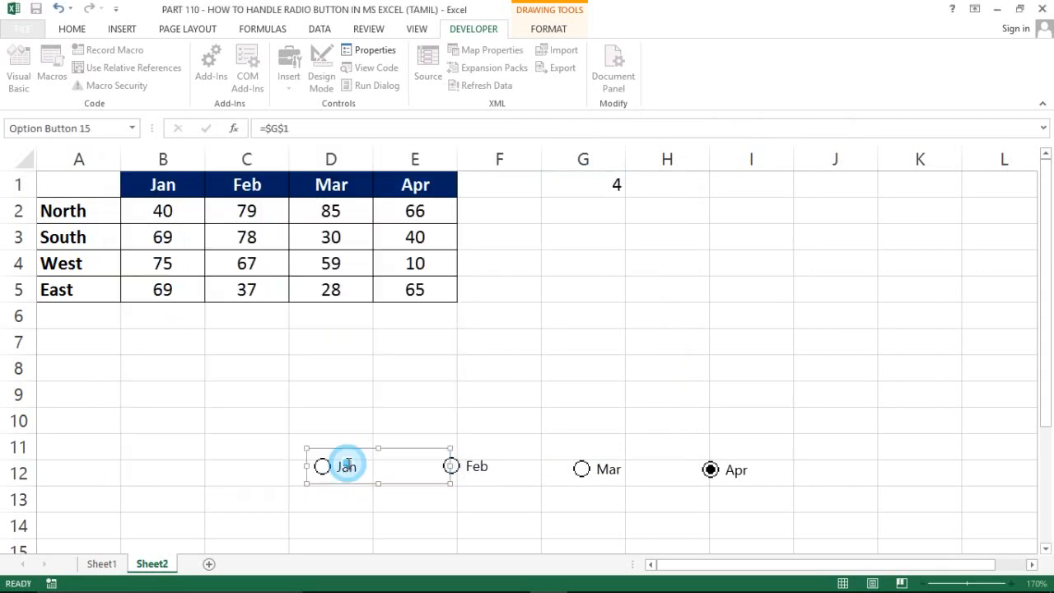
Step: Center the value in cell G1 and give the cell a yellow fill
left_click(590, 331)
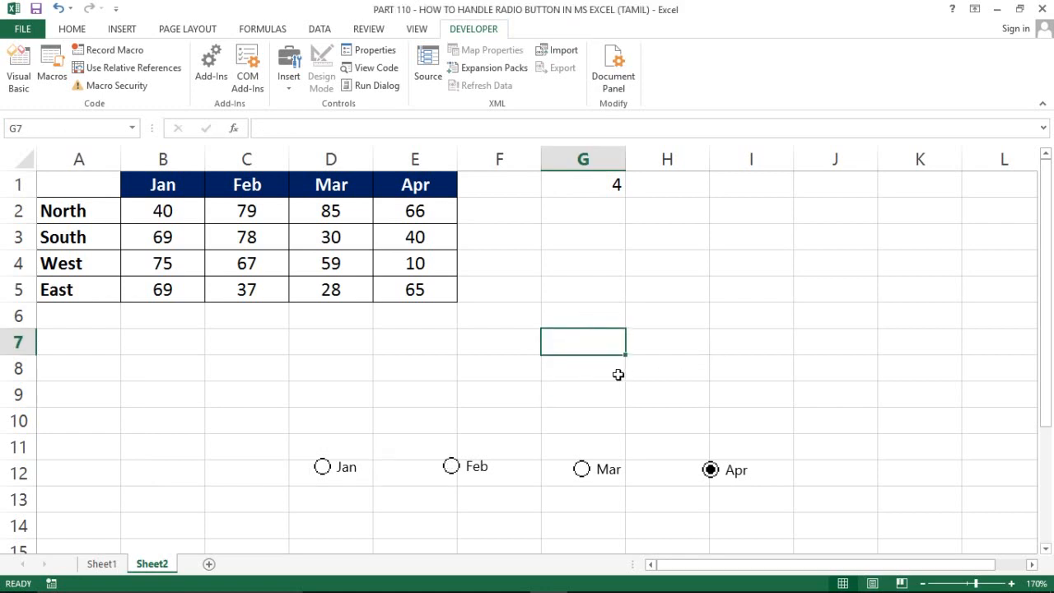
left_click(591, 184)
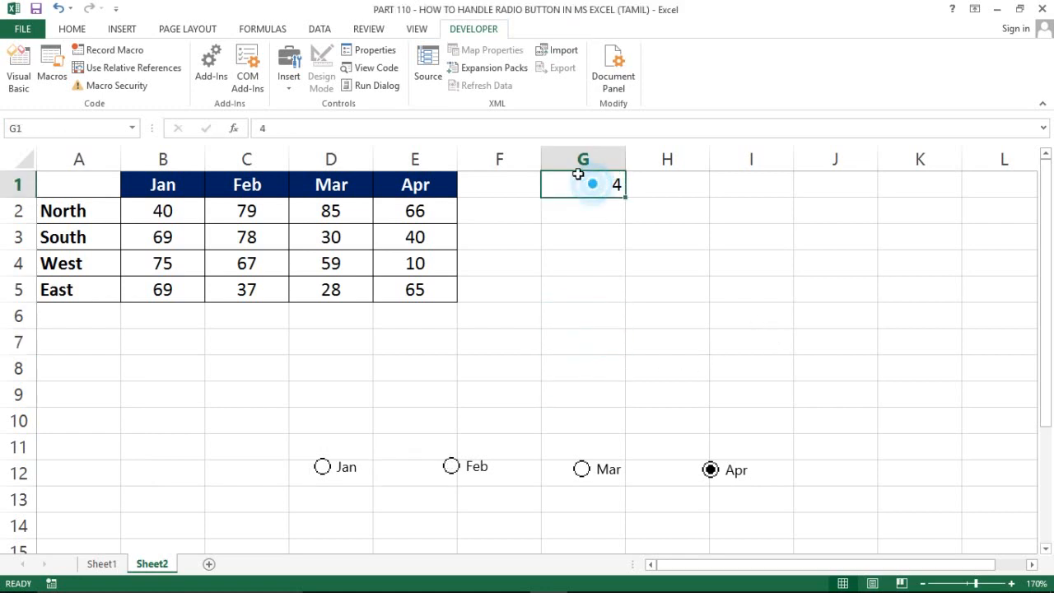
left_click(70, 29)
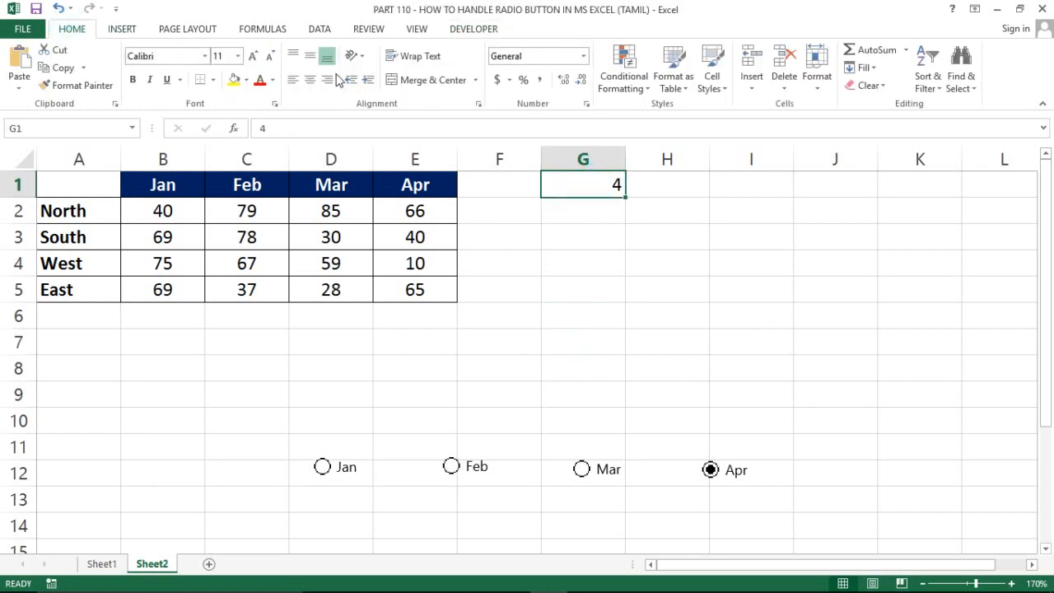
left_click(309, 80)
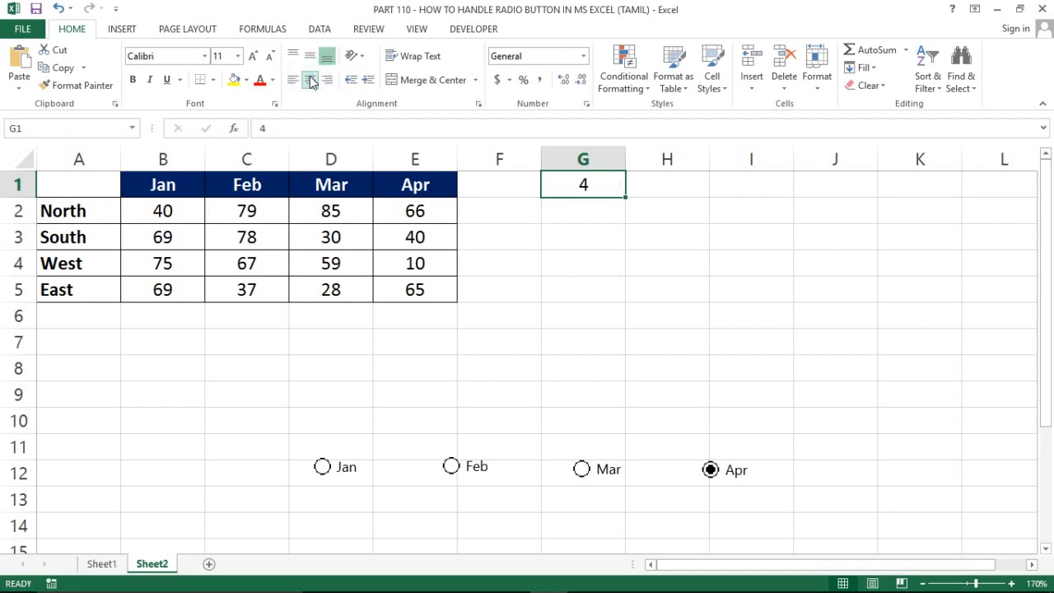
left_click(233, 79)
left_click(654, 257)
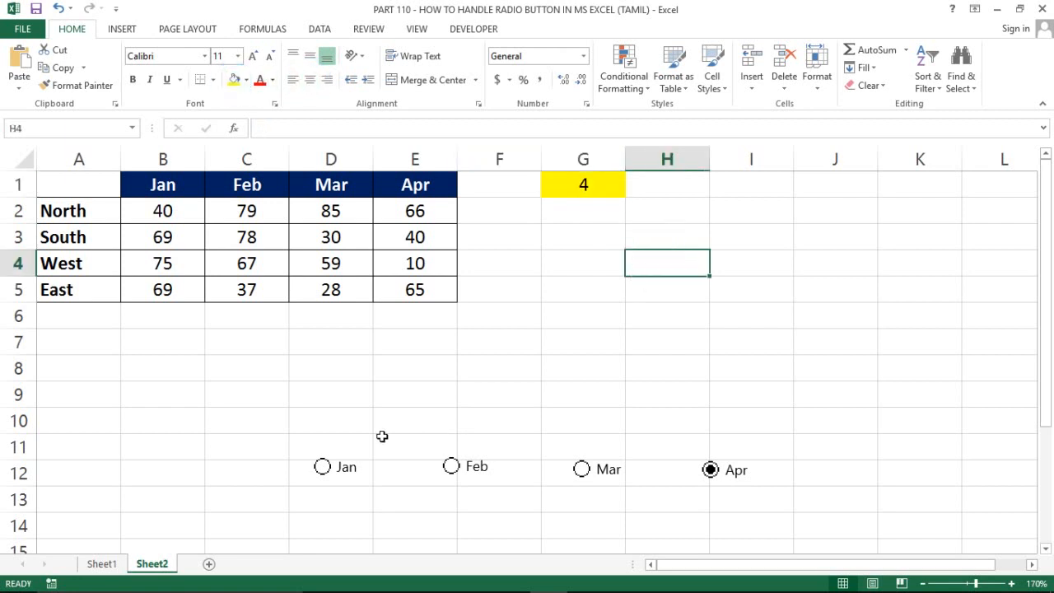
Step: Select the Jan, Feb, Mar and Apr option buttons in turn to check the number in linked cell G1
left_click(337, 467)
left_click(450, 468)
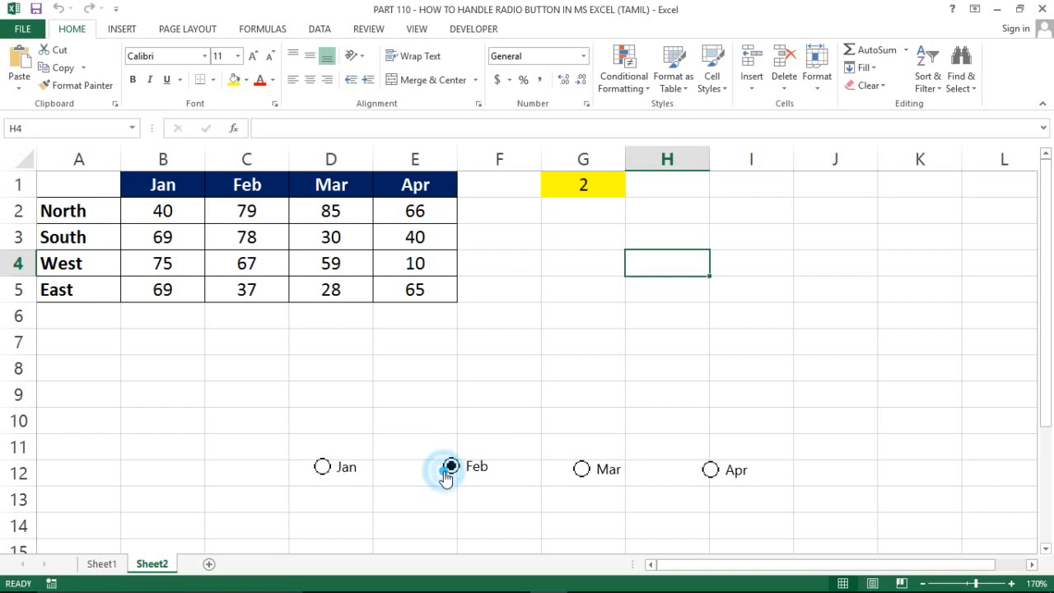
left_click(586, 467)
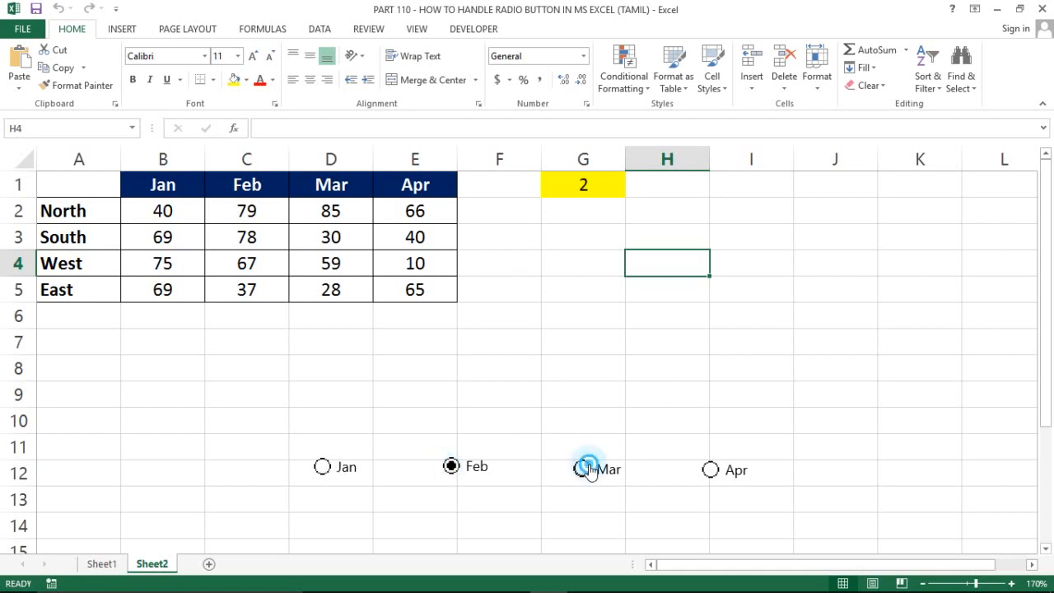
left_click(706, 476)
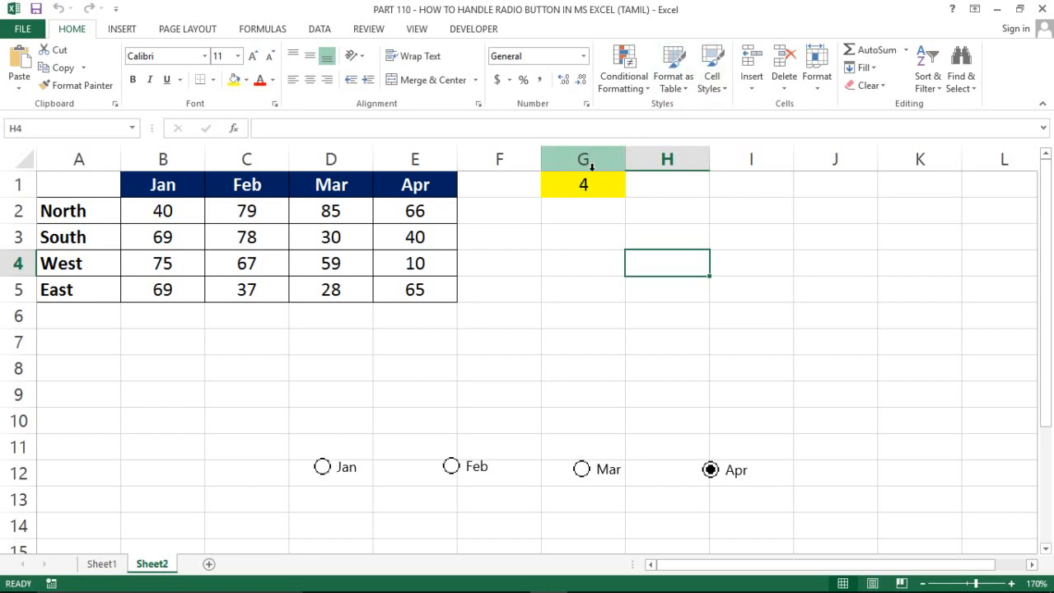
Step: Make the value in cell G1 bold
left_click(586, 181)
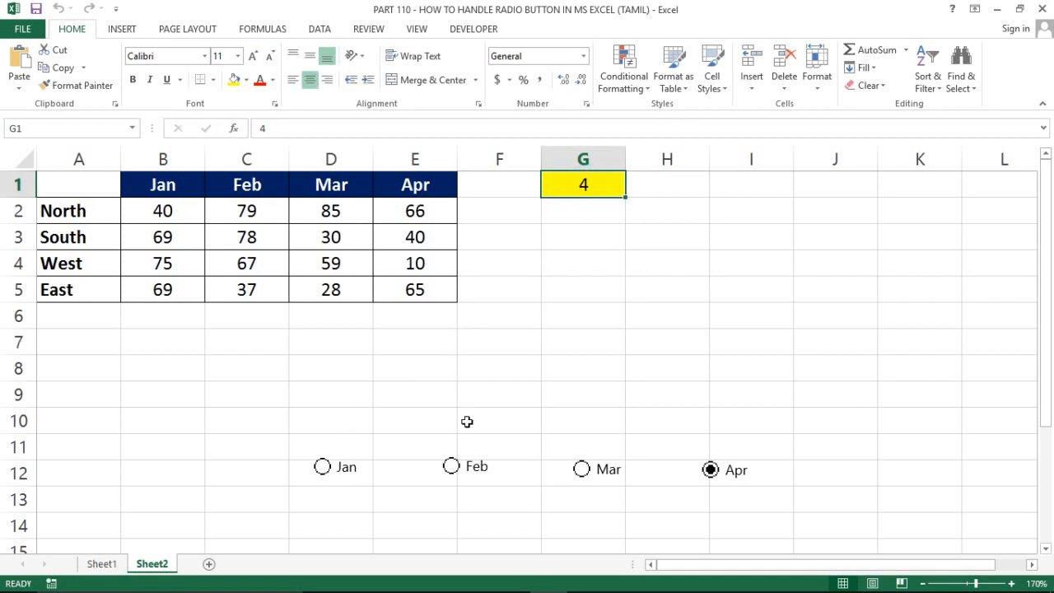
left_click(590, 205)
left_click(592, 185)
key("ctrl+b")
left_click(575, 203)
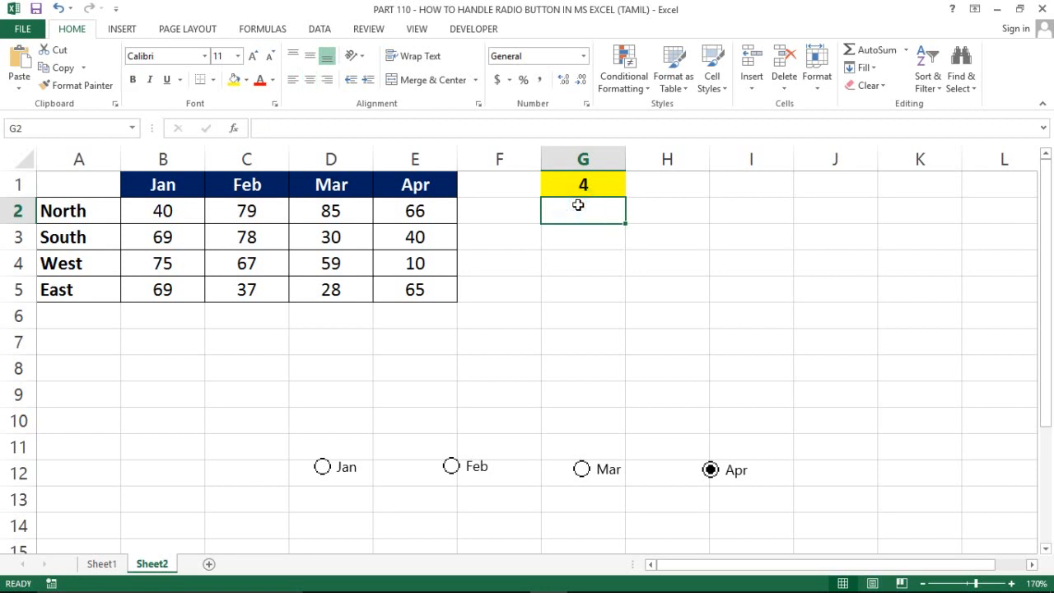
left_click(538, 242)
key("ctrl+Left")
key("ctrl+Left")
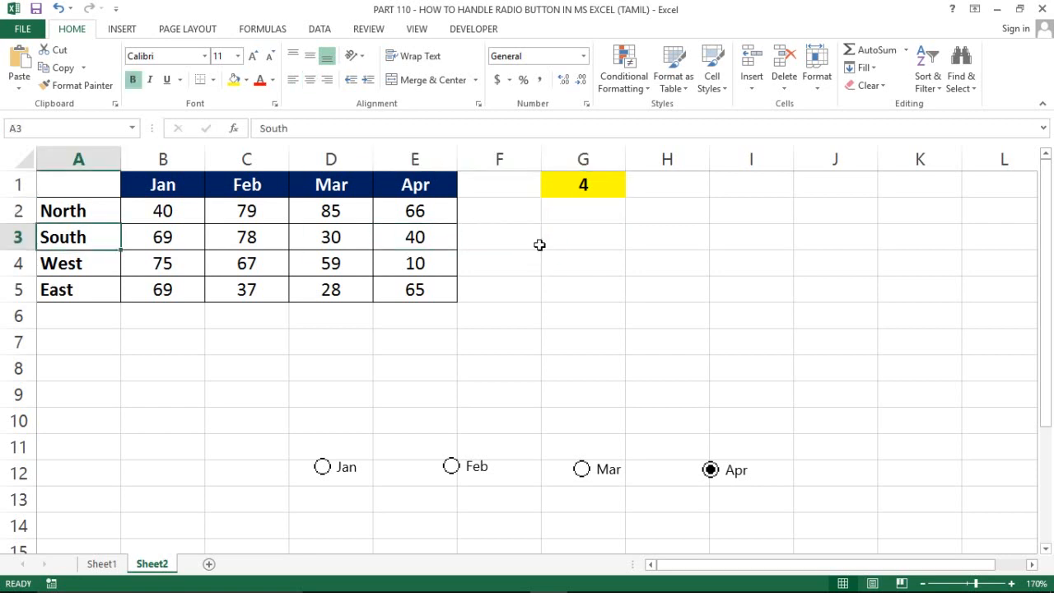
key("Right")
key("Right")
key("Down")
key("Down")
key("Down")
key("Down")
key("Down")
key("Down")
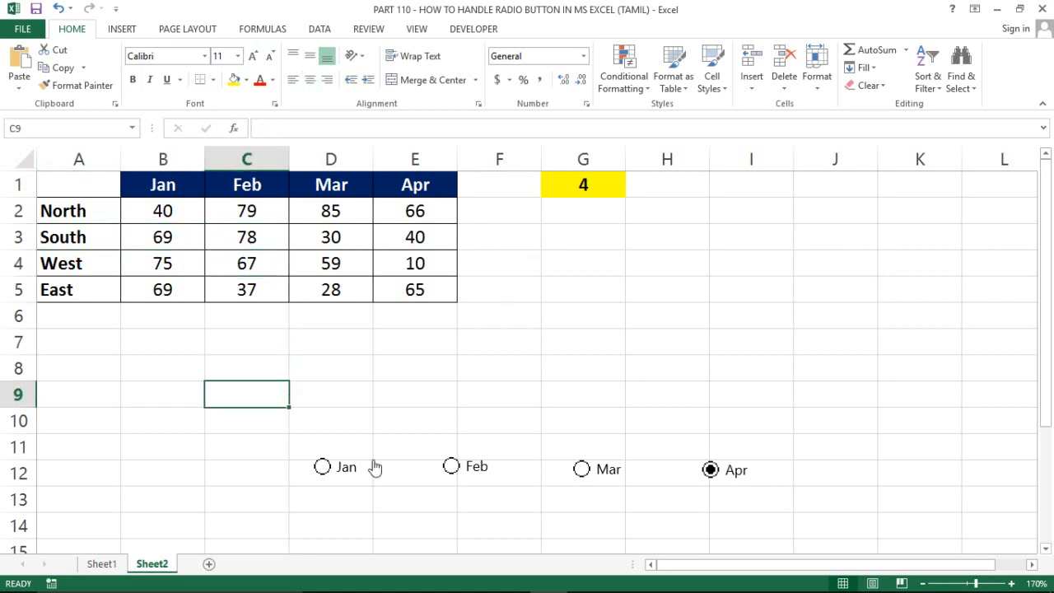
Step: Cycle through the option buttons from Jan to Apr again, leaving Apr selected, and watch cell G1
left_click(336, 471)
left_click(493, 471)
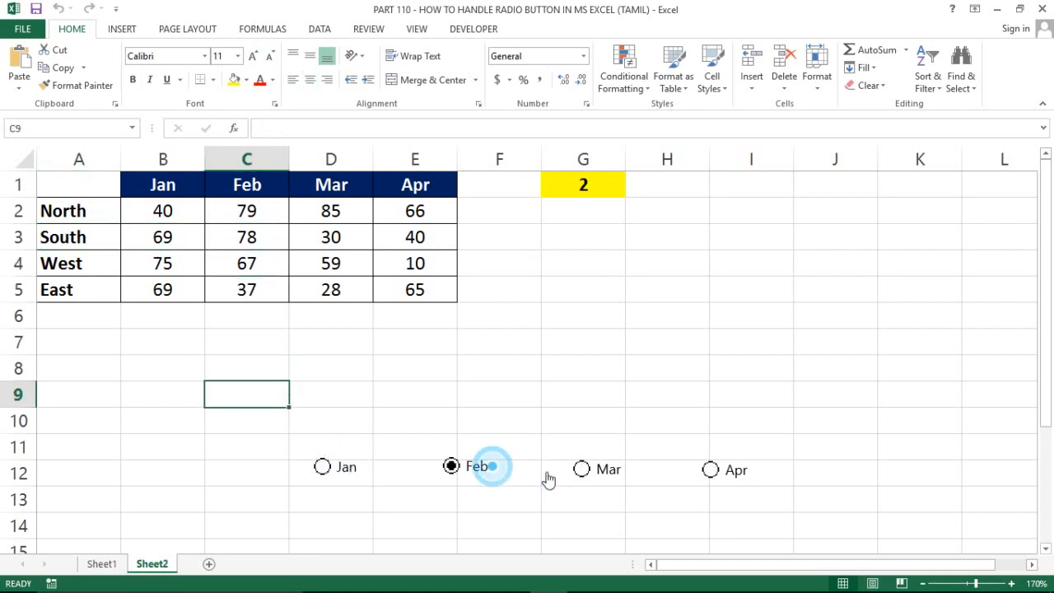
left_click(571, 476)
left_click(739, 477)
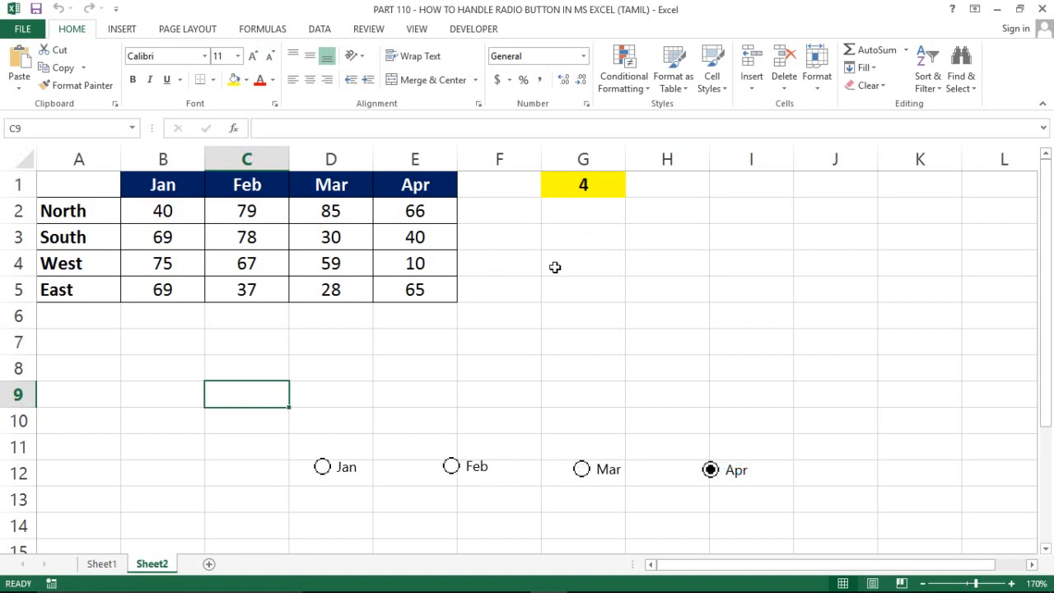
Step: Copy the region names North, South, West and East from A2:A5 to A8:A11
left_click(364, 319)
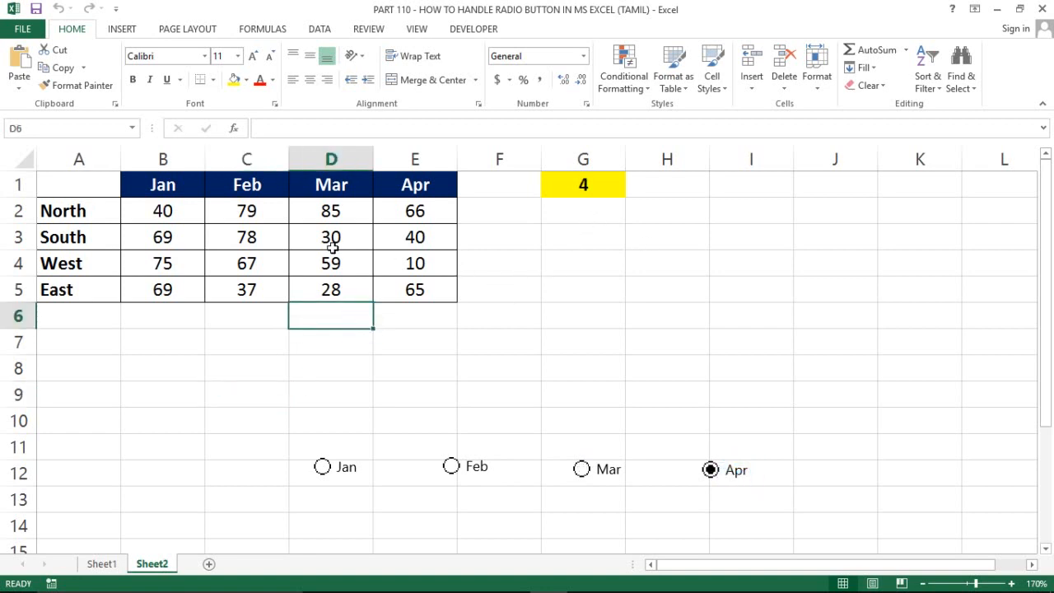
left_click(75, 380)
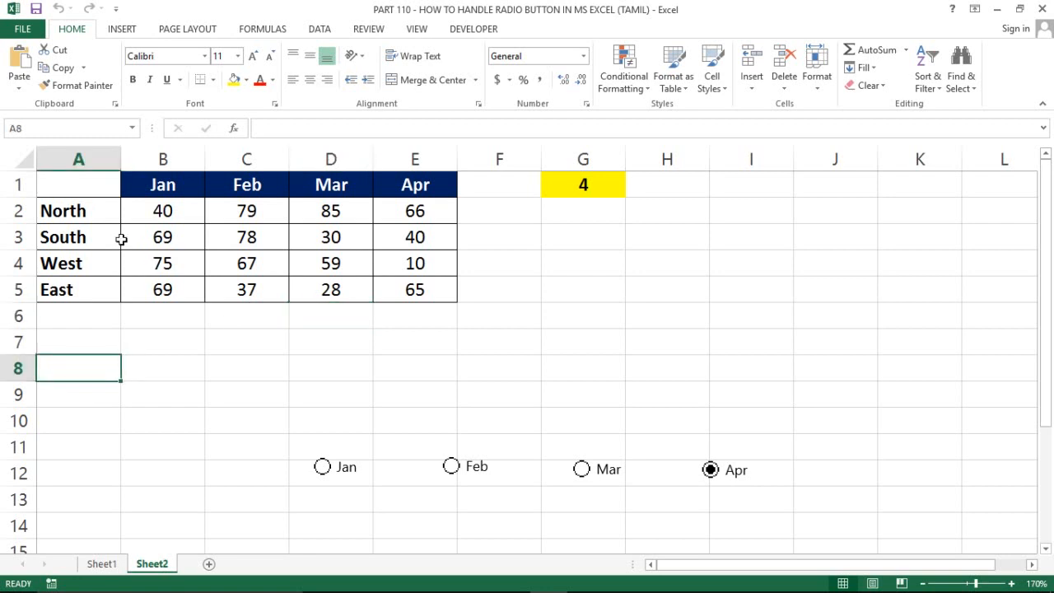
left_click_drag(83, 223, 84, 223)
key("ctrl+shift+Down")
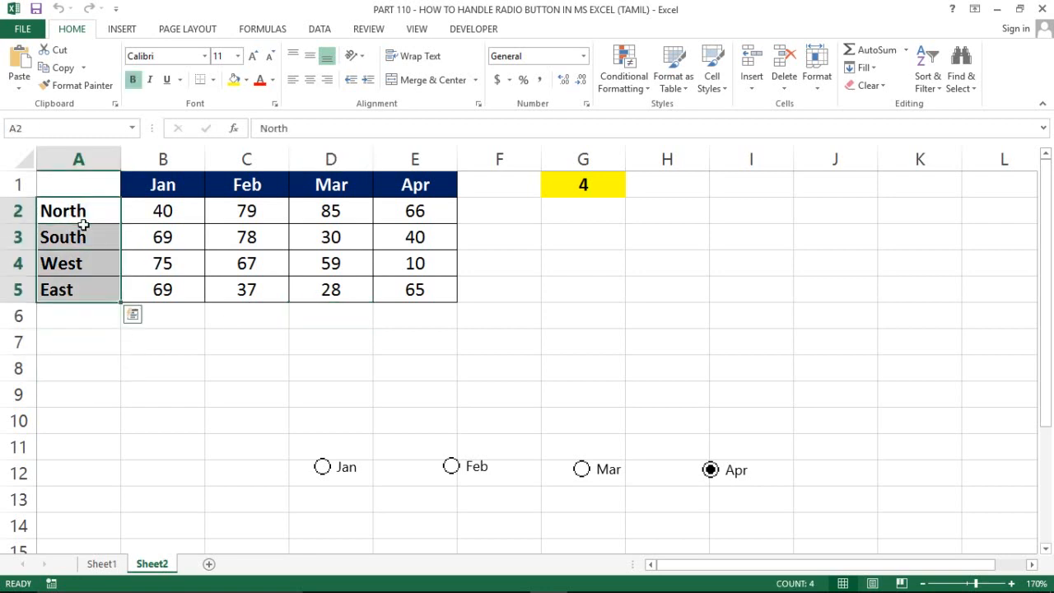
key("ctrl+c")
key("Down")
key("Down")
key("Down")
key("Down")
key("Down")
key("Down")
key("Down")
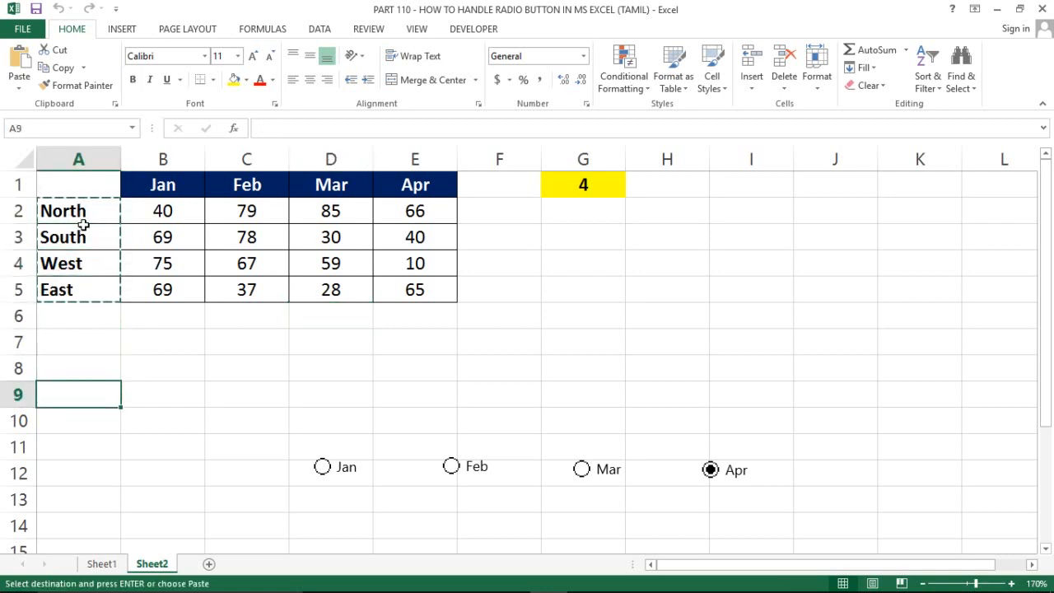
key("Up")
key("ctrl+v")
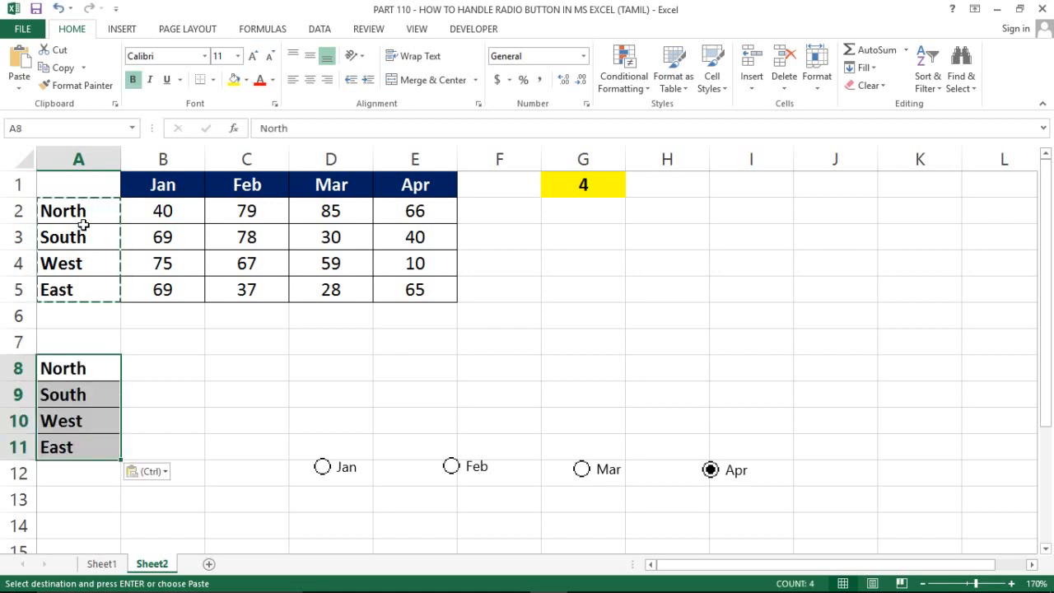
key("Right")
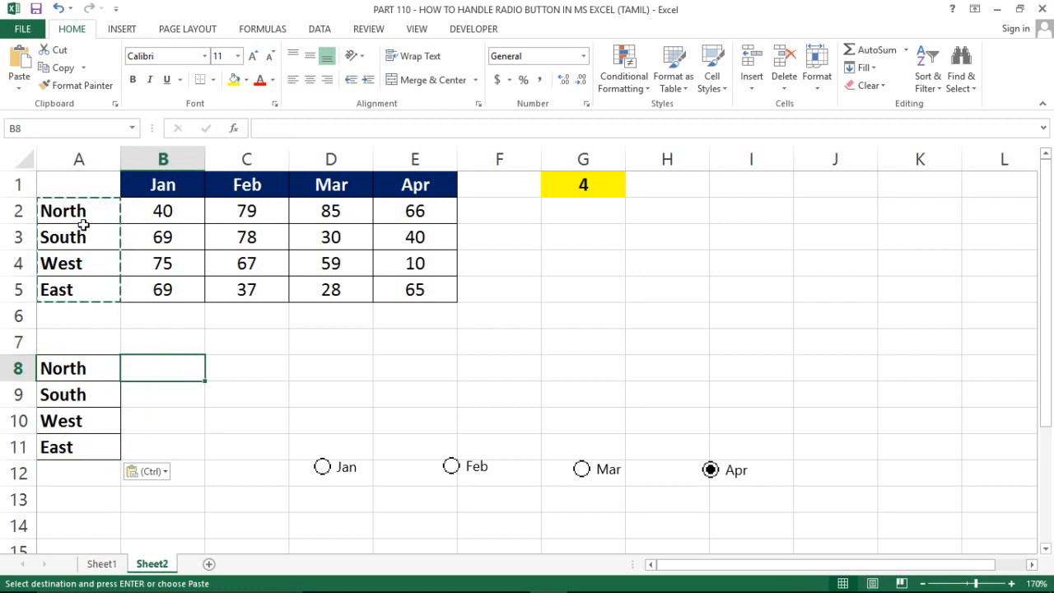
key("Escape")
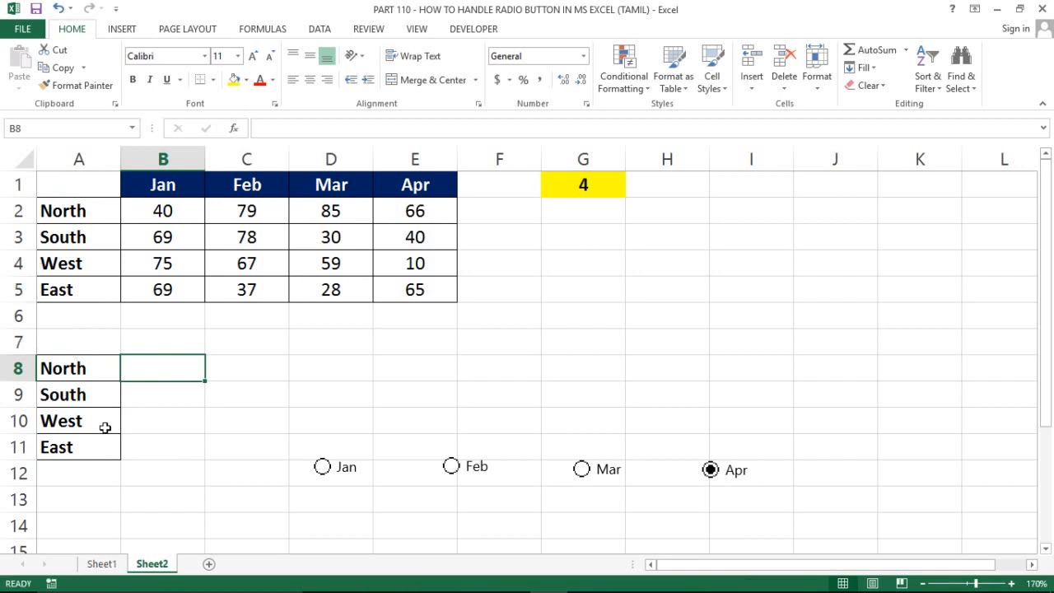
Step: Examine the source table's month headers and its figures in B2:E5
left_click(91, 385)
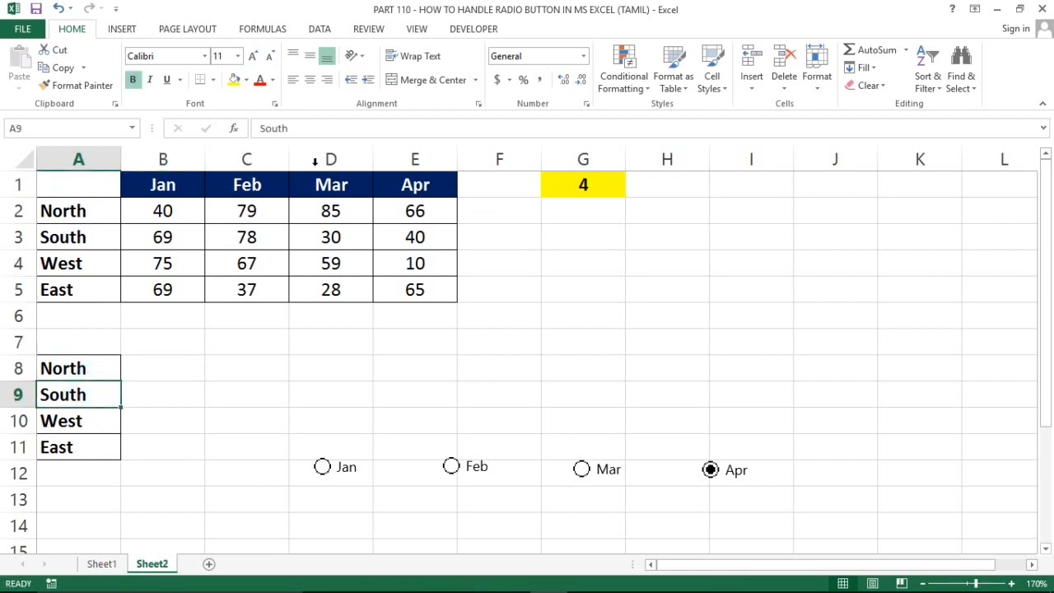
left_click(235, 186)
left_click_drag(190, 208, 329, 211)
key("shift+Down")
key("shift+Down")
key("shift+Right")
key("shift+Right")
key("shift+Down")
key("shift+Left")
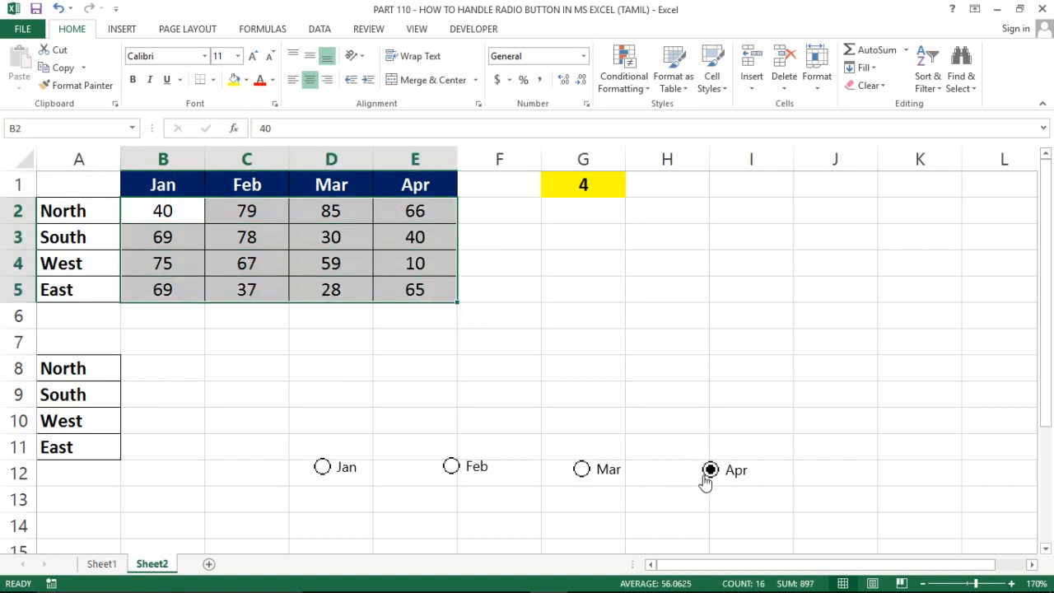
Step: Compare the empty cells B8:B11 beside the copied region names with linked cell G1 and the Apr figures in E2:E5
left_click(162, 372)
key("Right")
key("Left")
key("shift+Down")
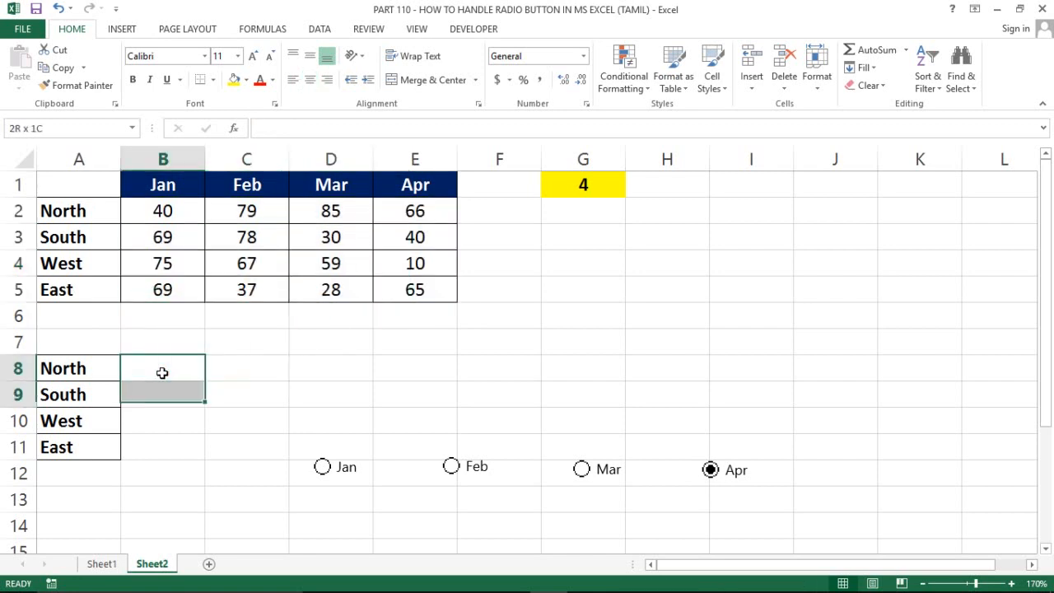
key("shift+Down")
key("shift+Down")
key("Right")
key("Left")
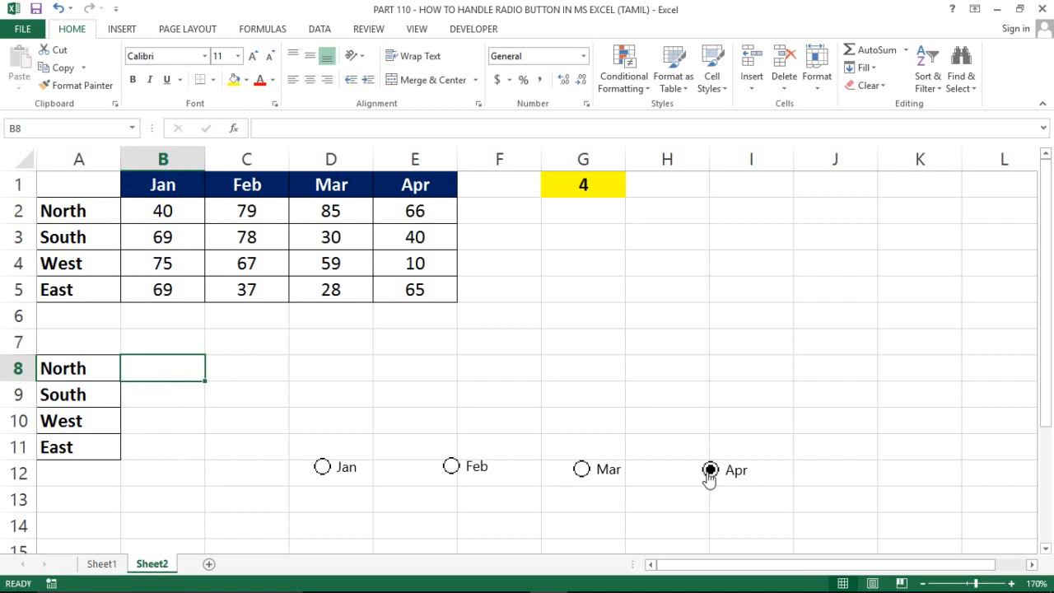
left_click(599, 184)
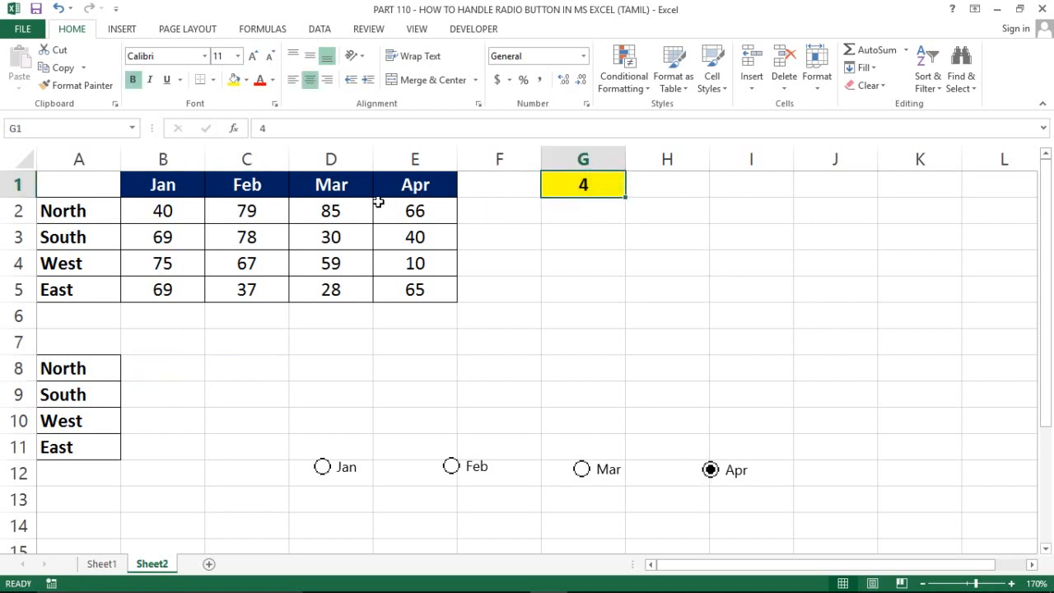
left_click_drag(415, 199, 416, 288)
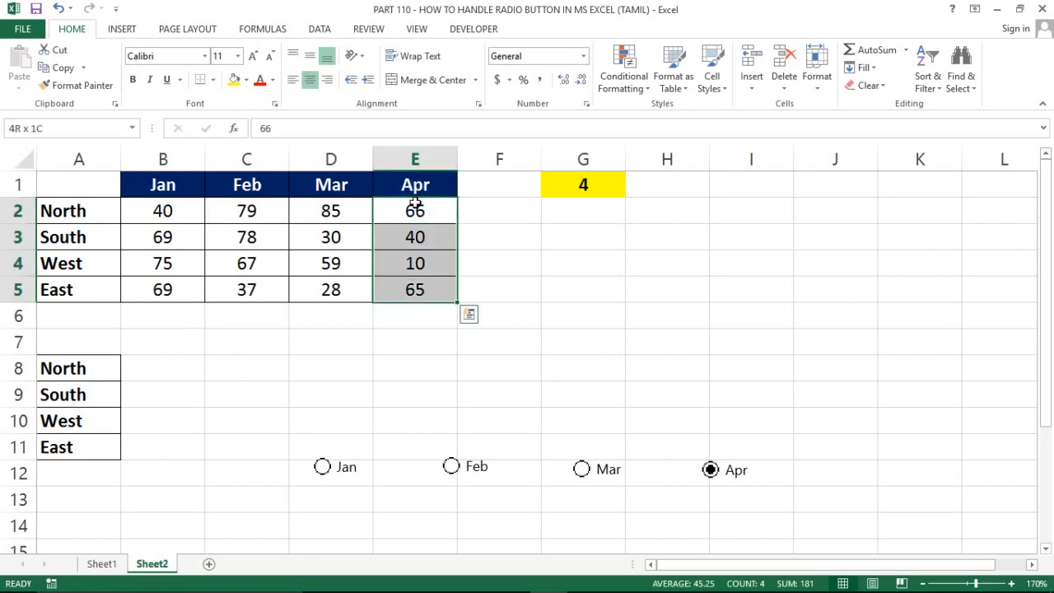
Step: Start an INDEX formula in B8 with the absolute range $B$2:$E$5 as its array
left_click(170, 373)
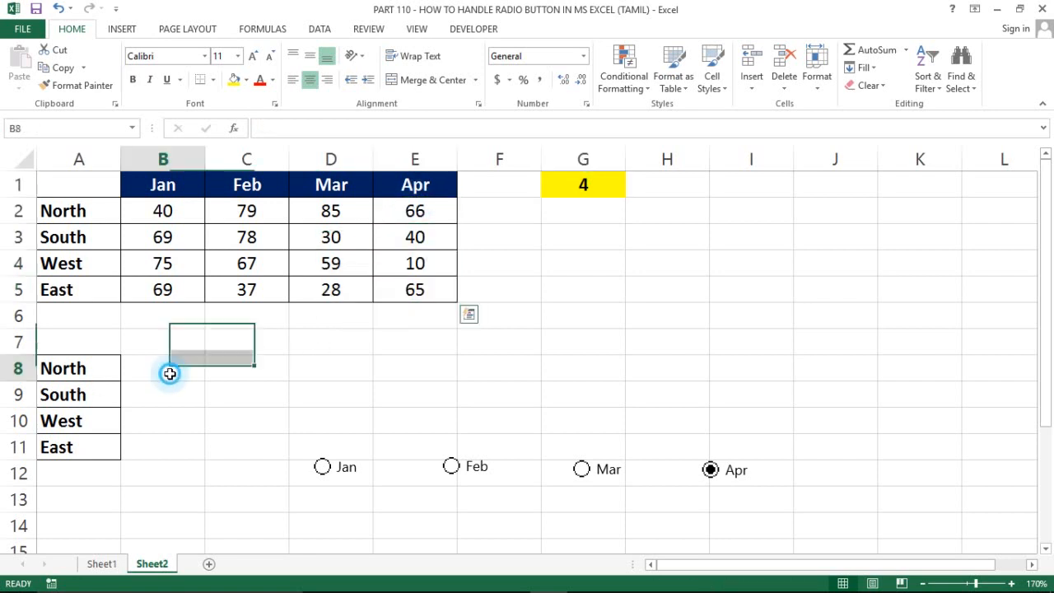
type("=ind")
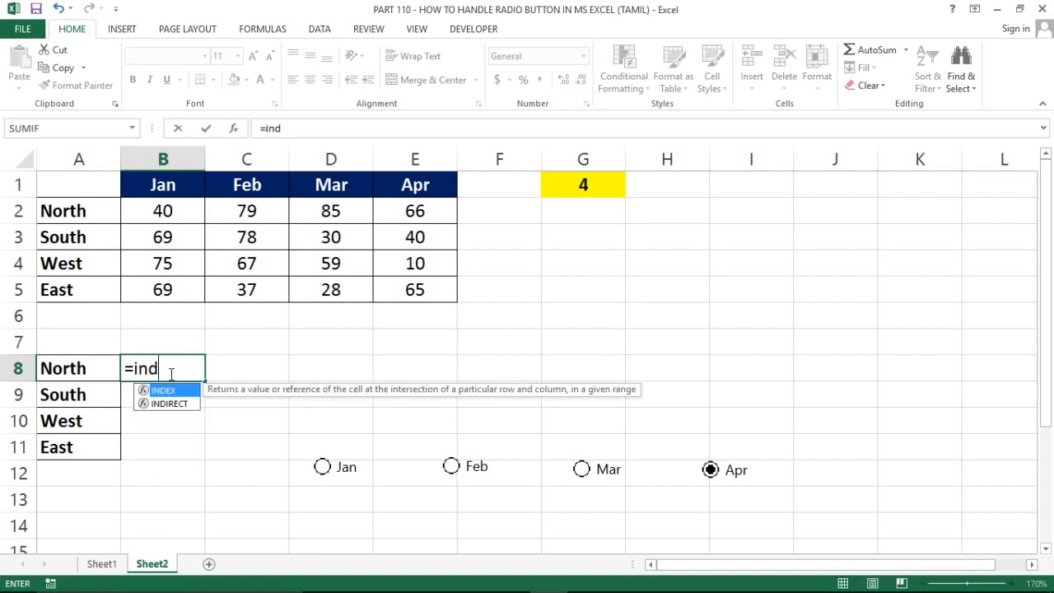
key("Tab")
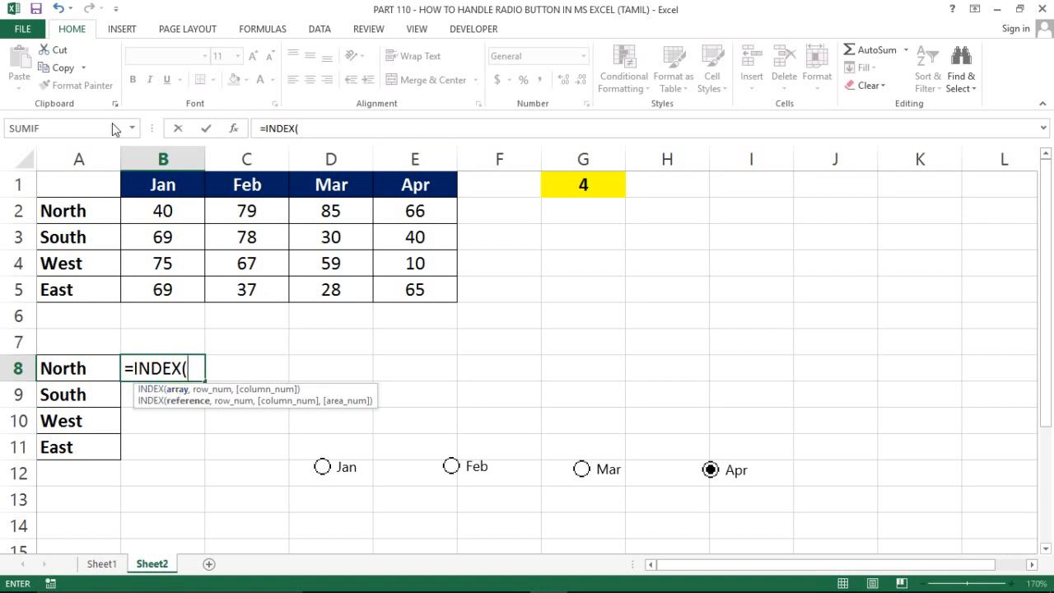
left_click_drag(192, 211, 190, 213)
key("ctrl+shift+Right")
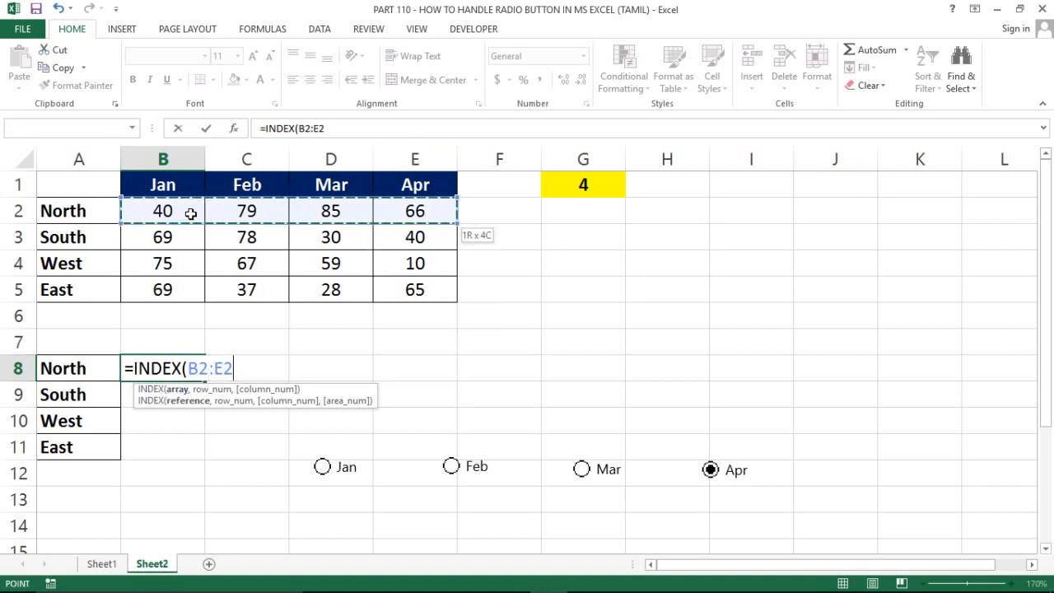
key("ctrl+shift+Down")
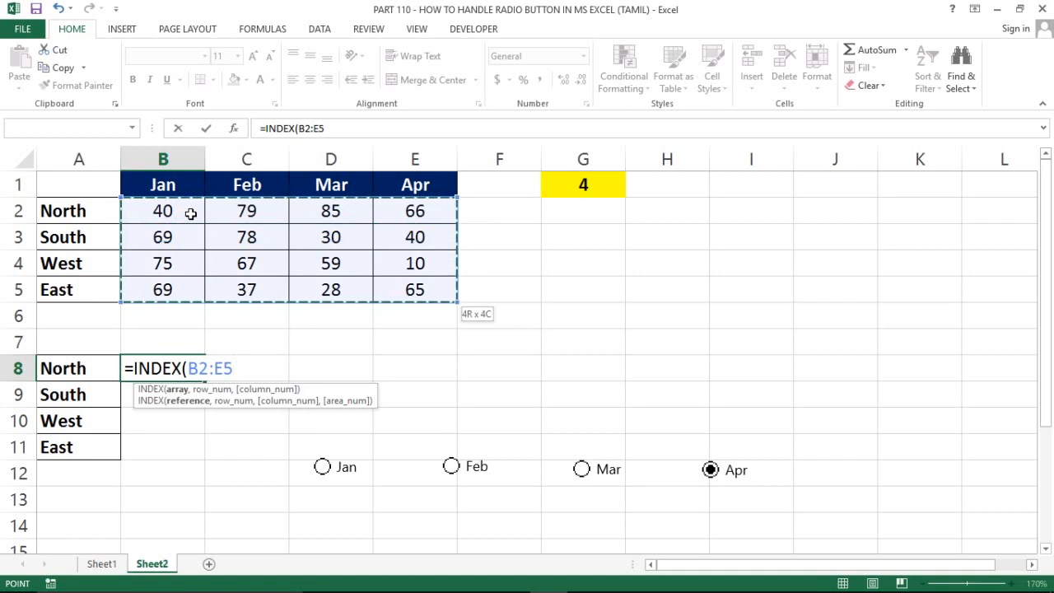
key("F4")
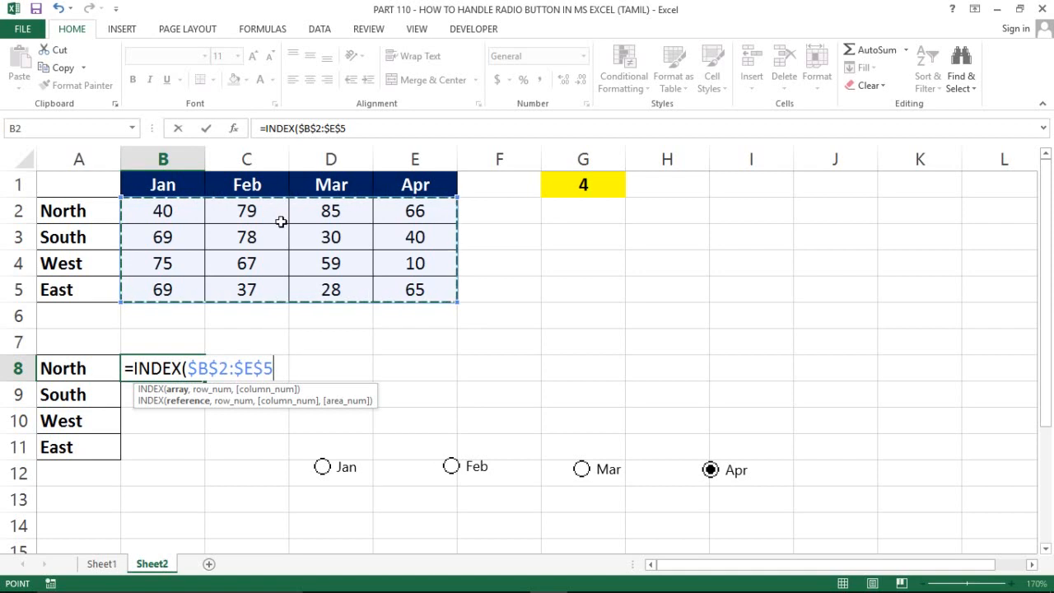
Step: Add ROWS($A$8:A8) as the row number of the INDEX formula, with only the first A8 reference absolute
type(",")
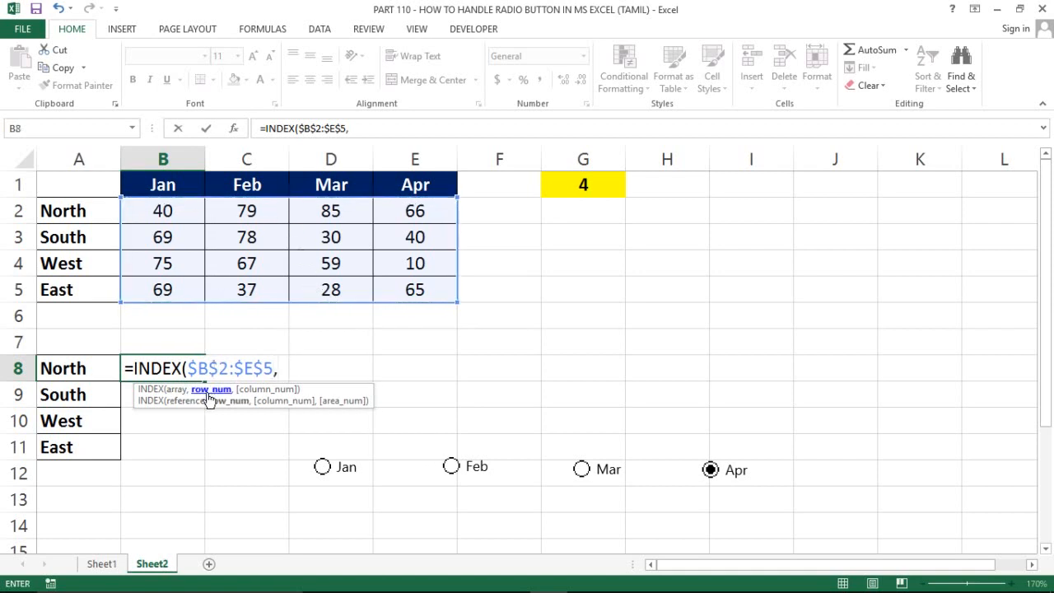
type("rows")
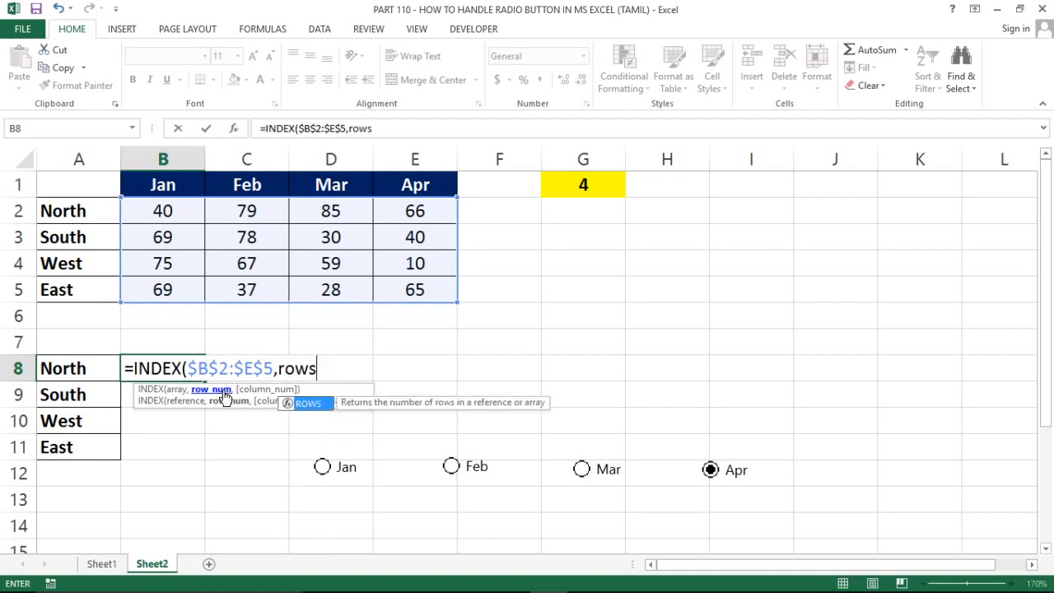
key("Tab")
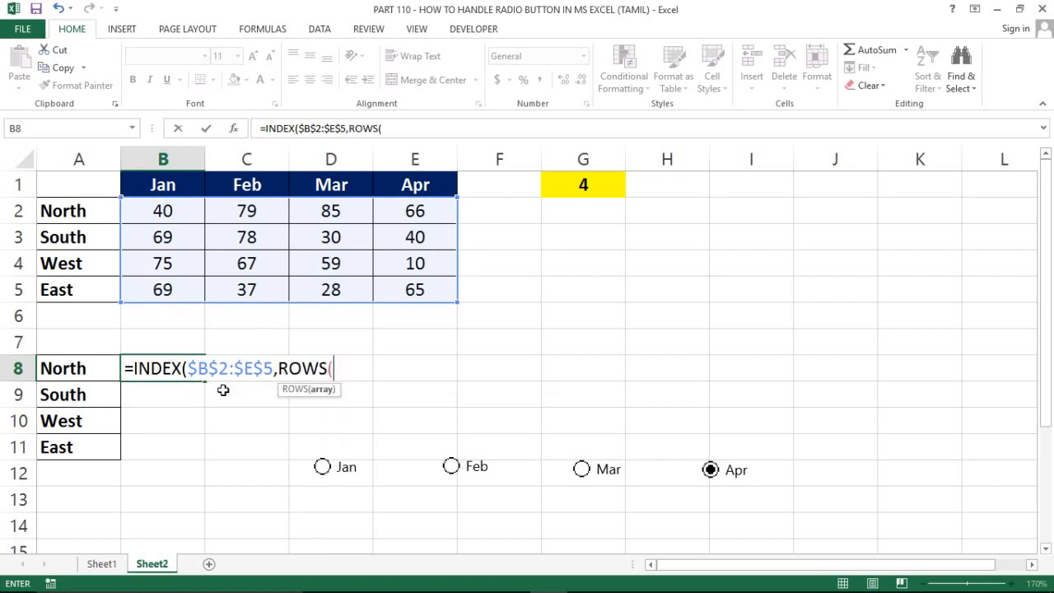
left_click(48, 369)
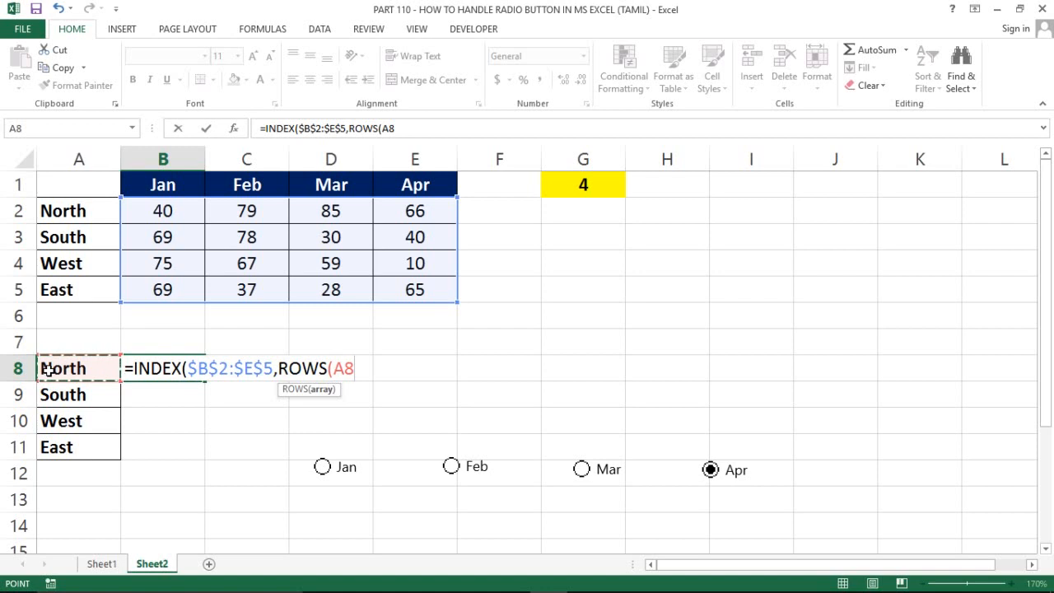
key("F8")
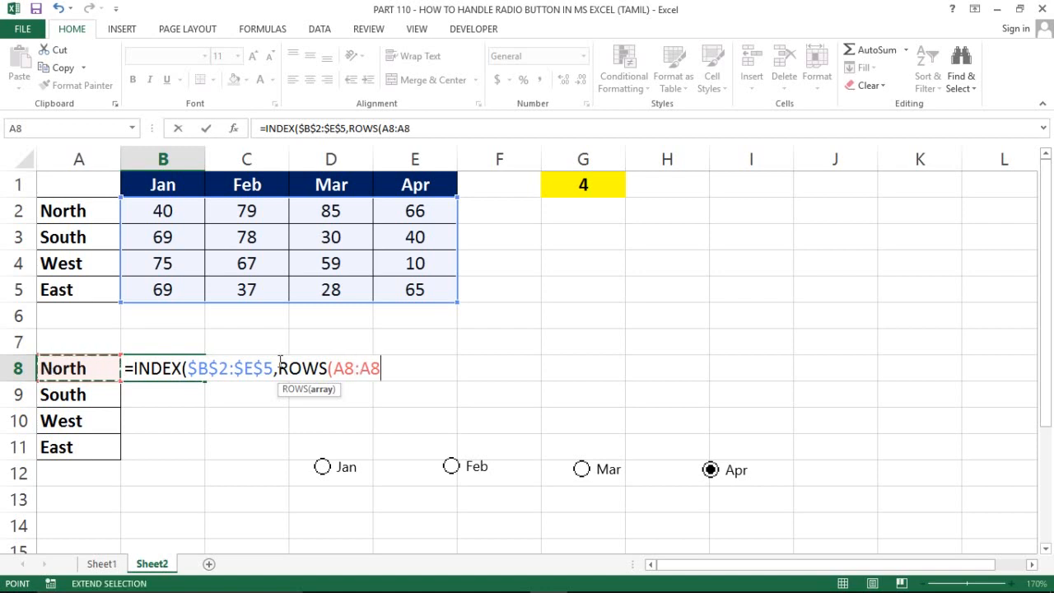
double_click(344, 368)
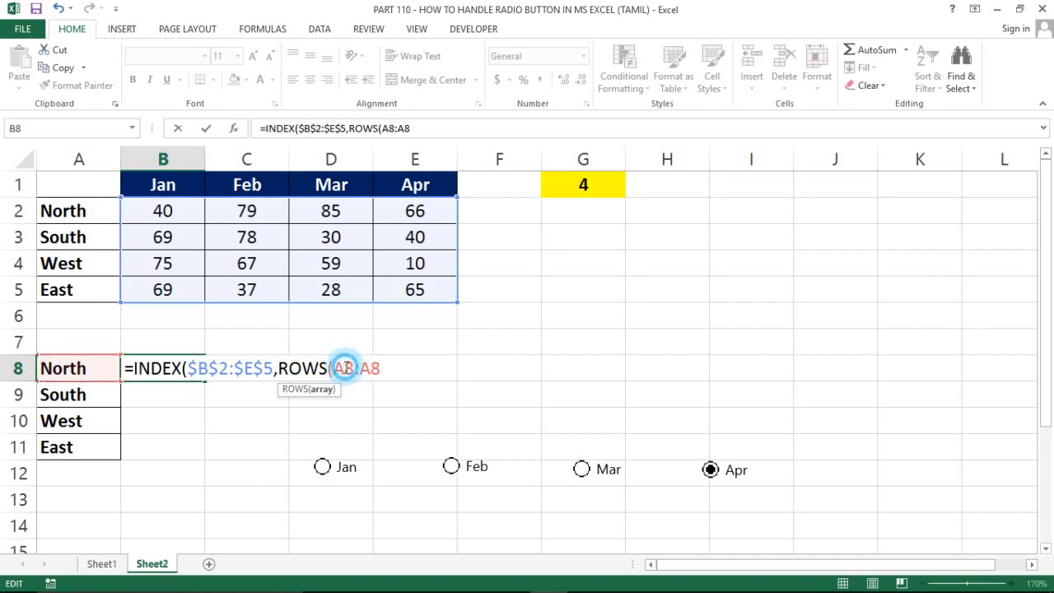
key("F4")
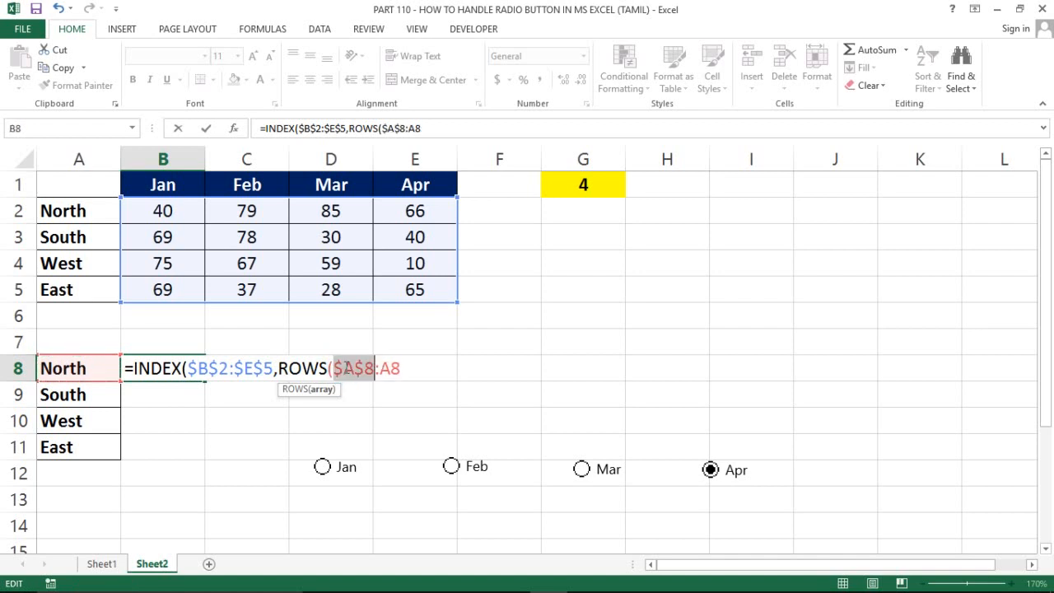
left_click(412, 367)
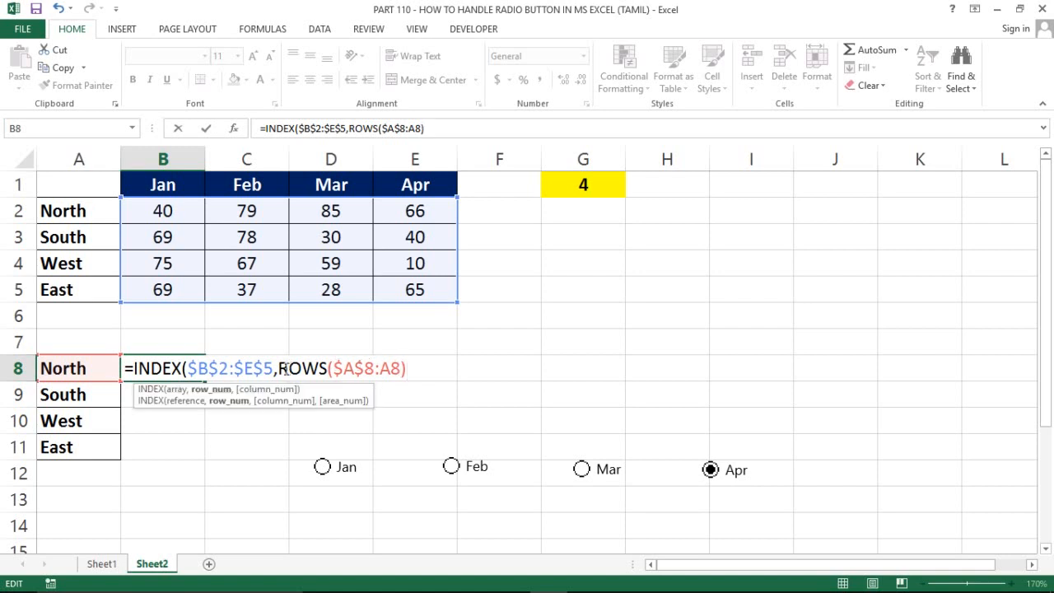
Step: Evaluate the ROWS($A$8:A8) part in place within the formula, and restore the expression
left_click_drag(278, 367, 416, 372)
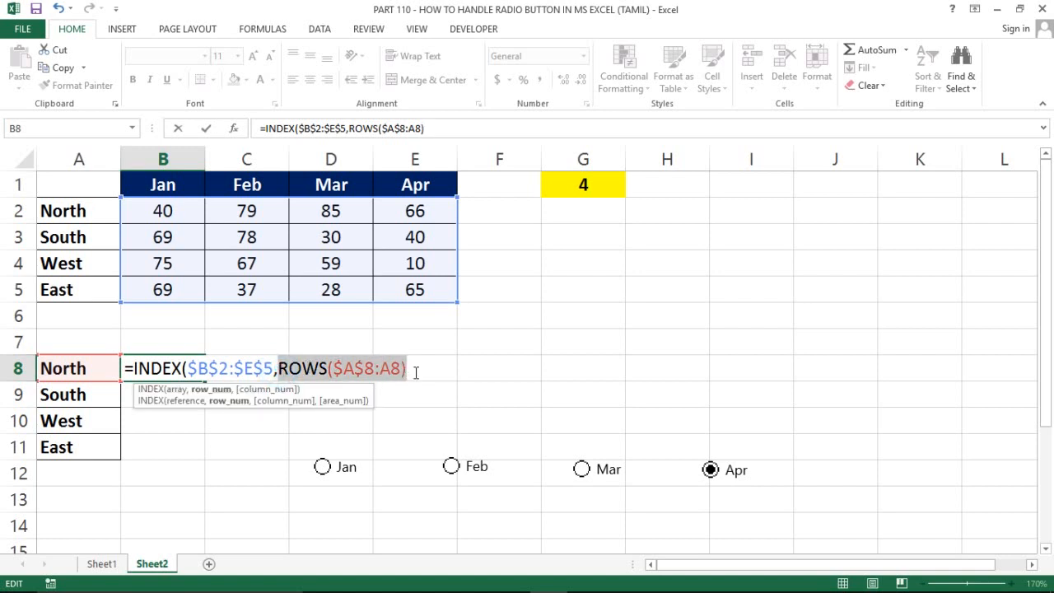
key("F9")
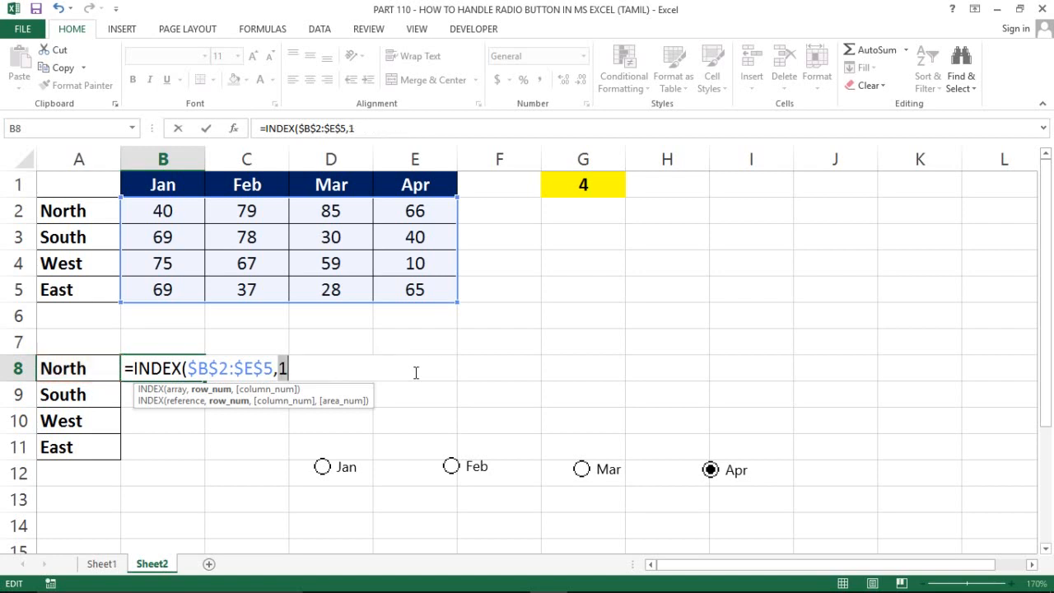
key("ctrl+z")
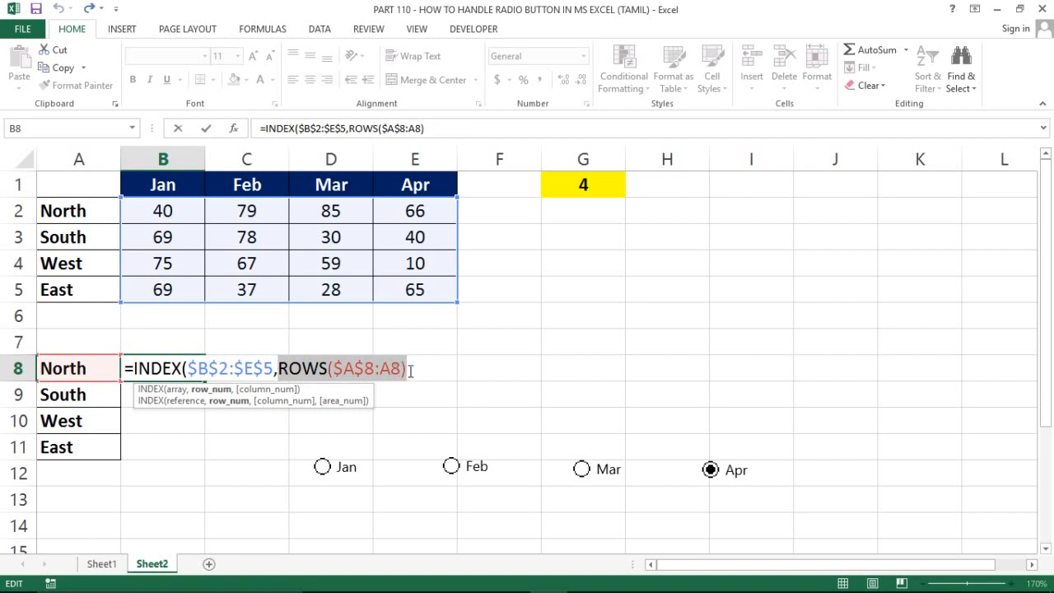
Step: Use linked cell $G$1 as the column number and enter =INDEX($B$2:$E$5,ROWS($A$8:A8),$G$1) in B8
left_click(410, 370)
type(",")
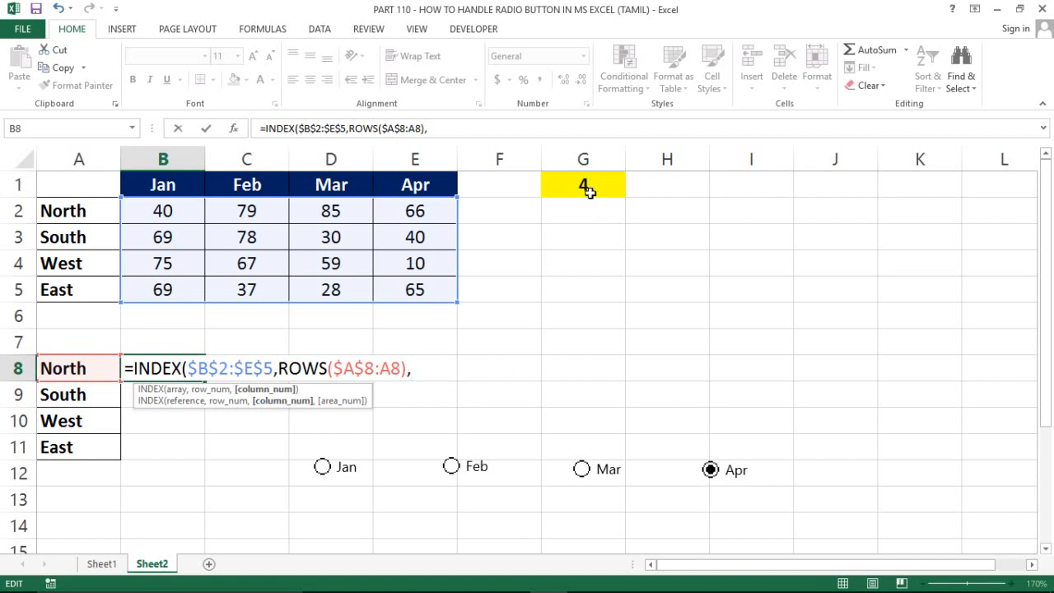
left_click(583, 187)
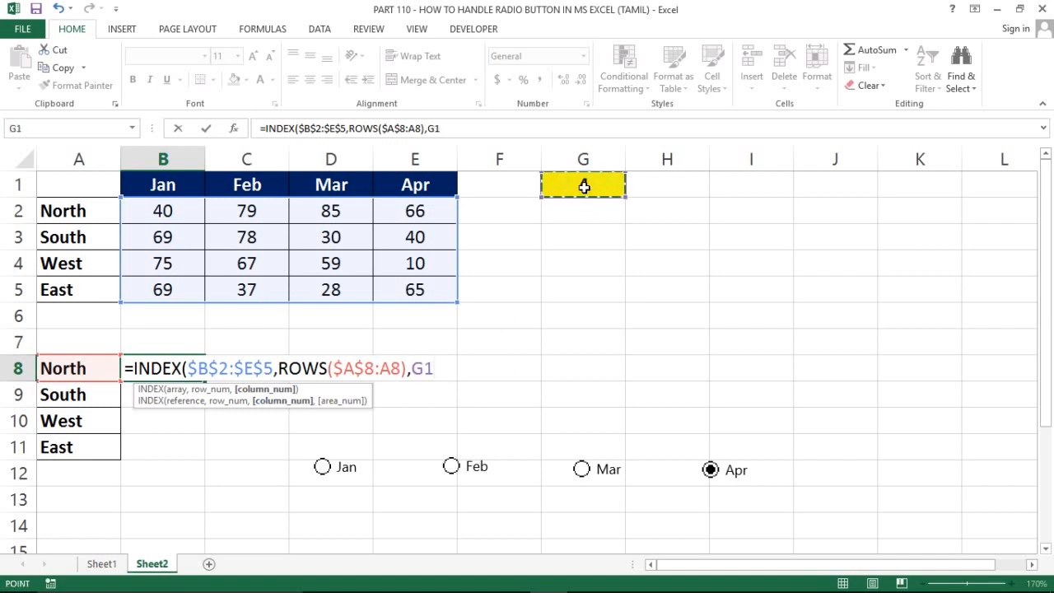
key("F4")
type(")")
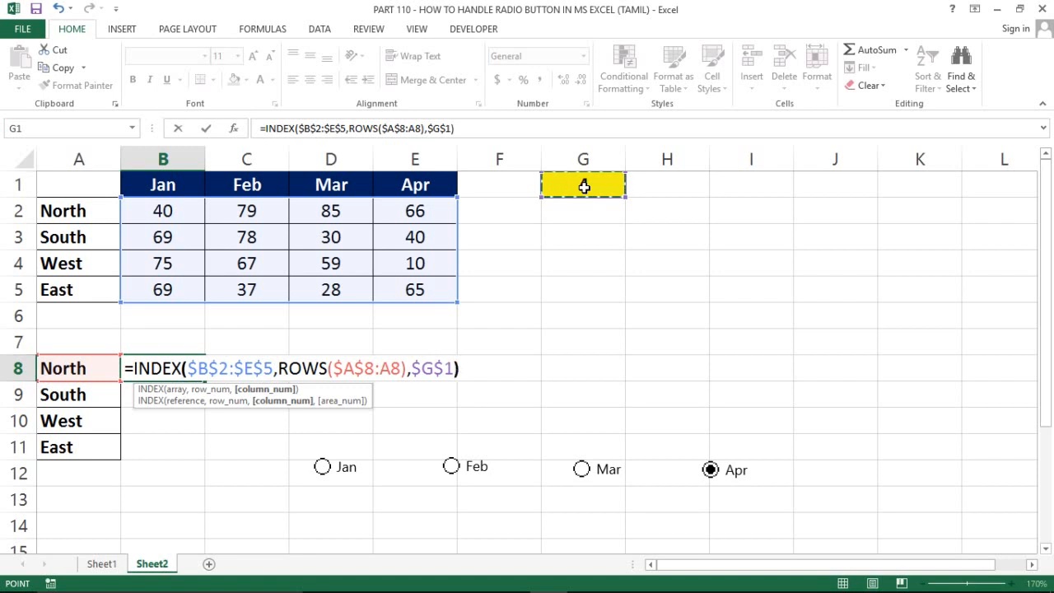
key("Return")
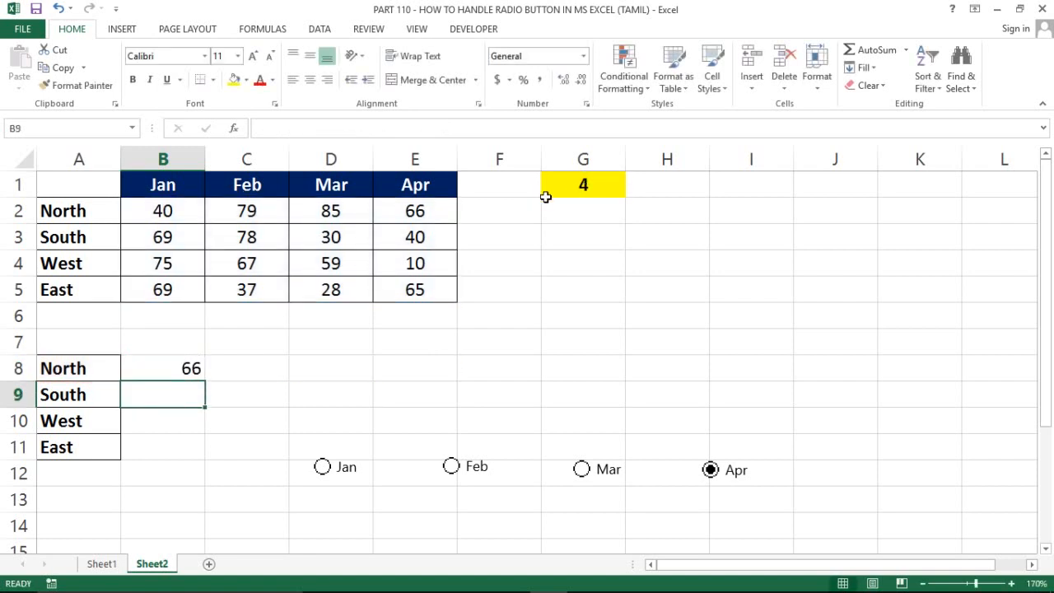
Step: Fill the INDEX formula from B8 down to B11 and centre the results
left_click(181, 367)
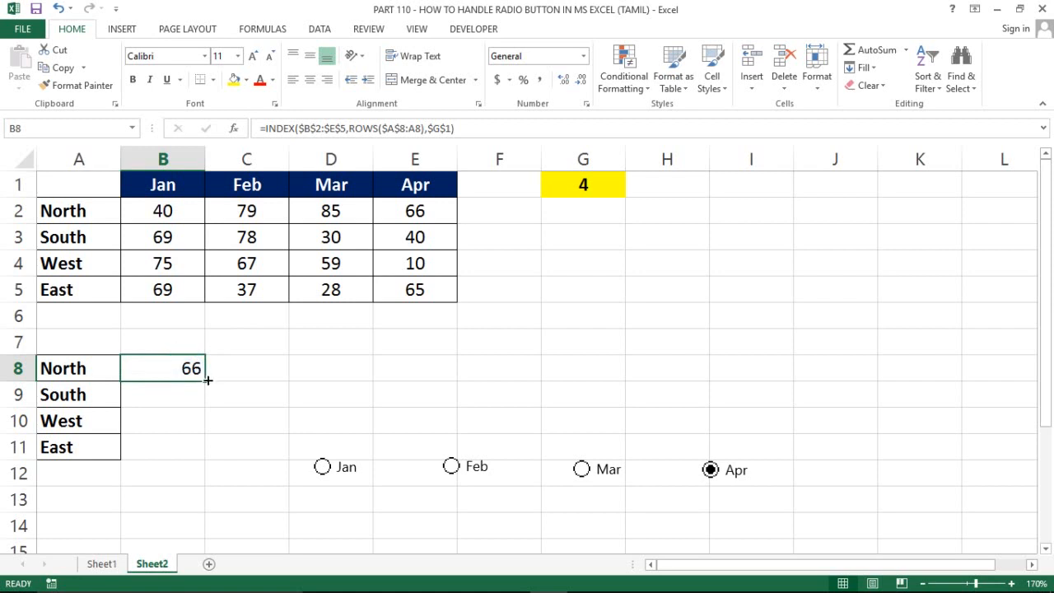
double_click(202, 383)
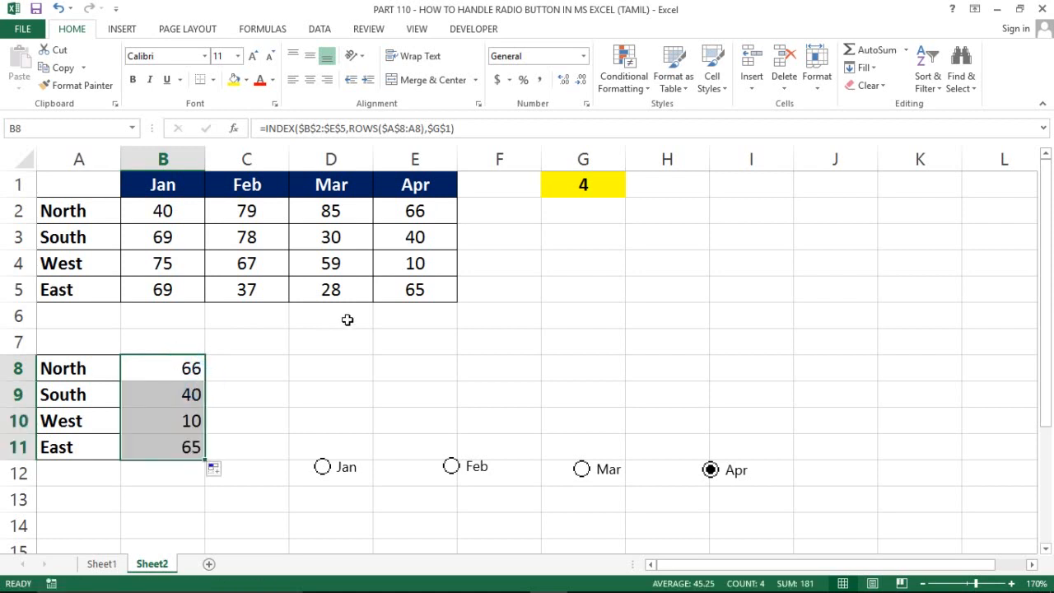
left_click(310, 79)
Step: Inspect the formulas in B8 and B9, evaluating ROWS($A$8:A9) in place in B9 and discarding that change
left_click(416, 210)
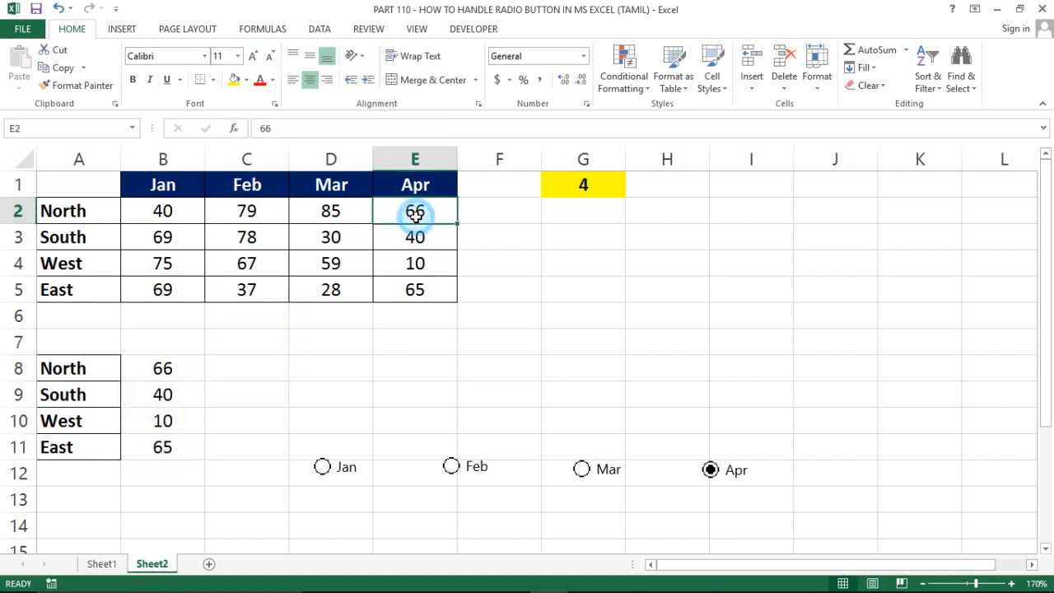
double_click(169, 368)
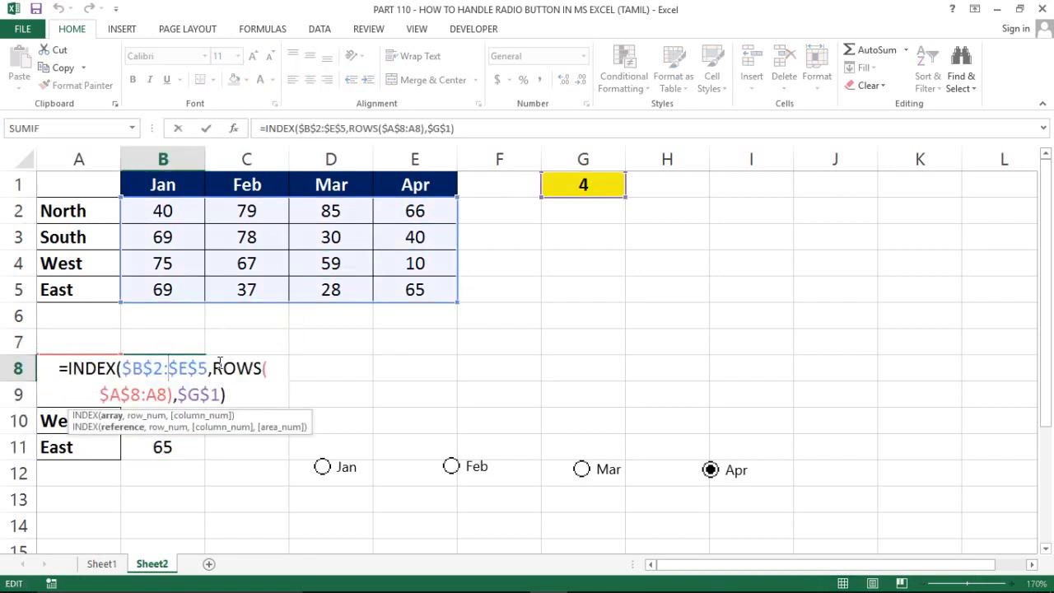
key("Escape")
double_click(173, 392)
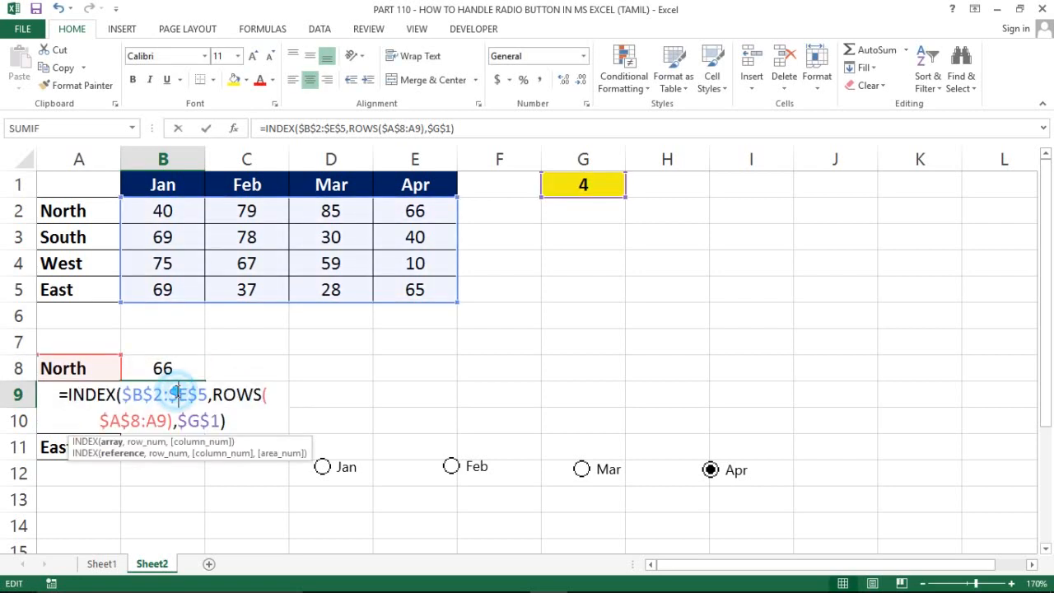
left_click_drag(213, 394, 174, 421)
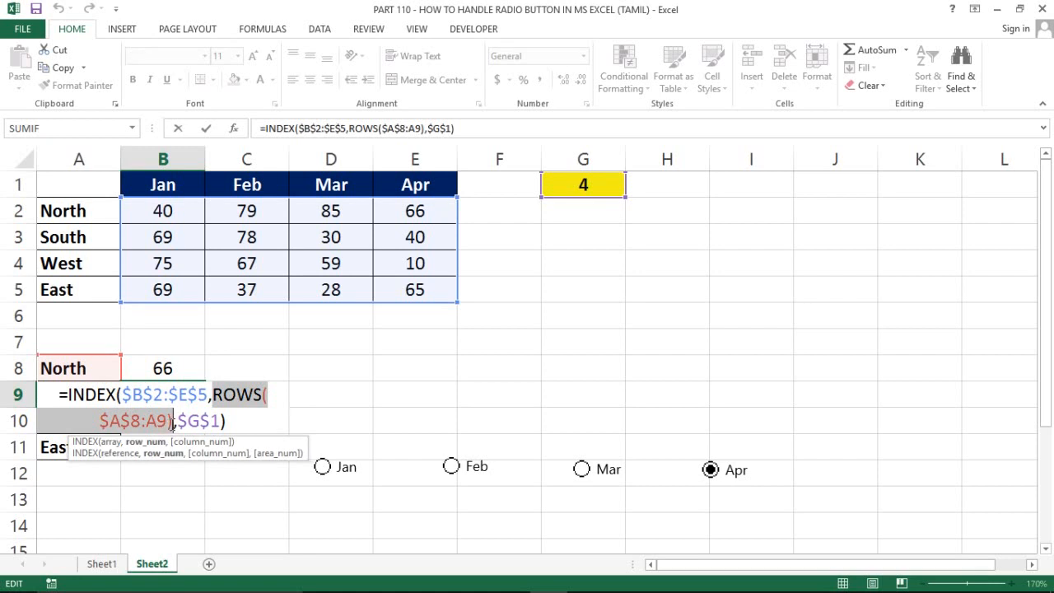
type("2")
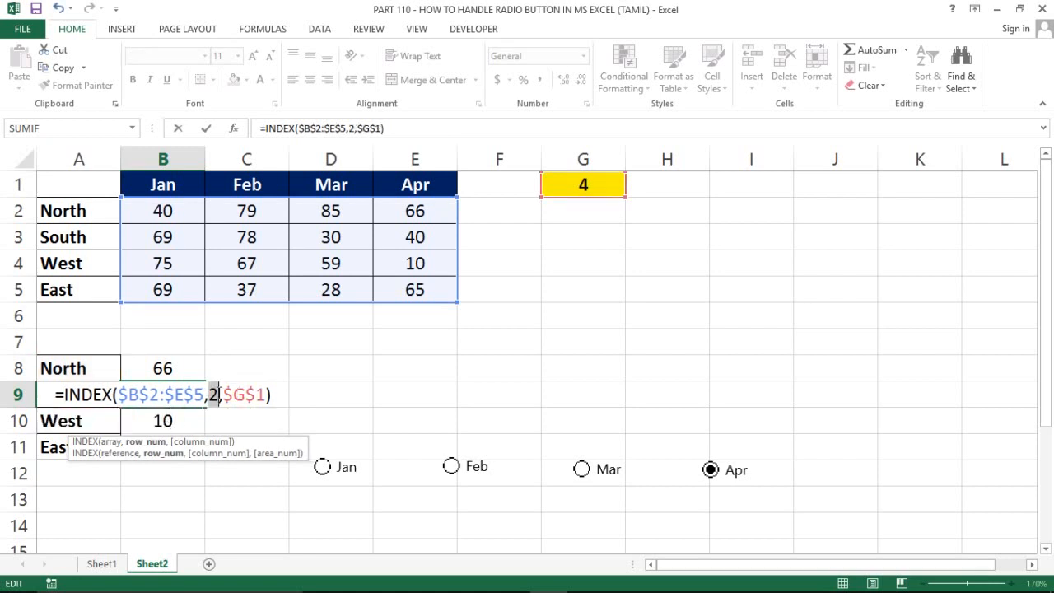
key("Escape")
Step: Examine how the ROWS range extends in the formulas of B10 and B11
left_click(176, 416)
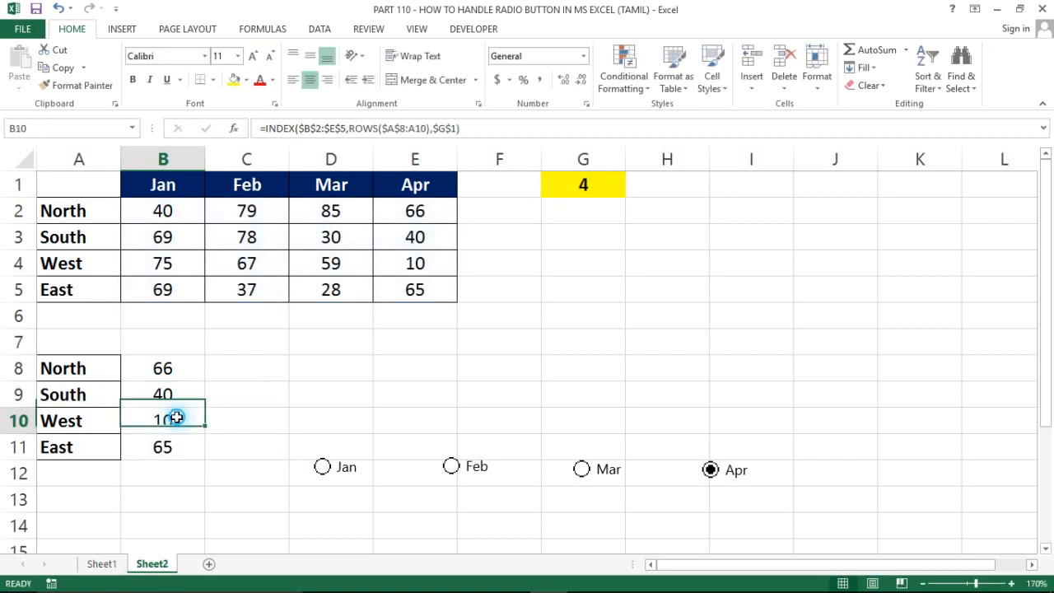
key("Right")
key("Left")
key("Down")
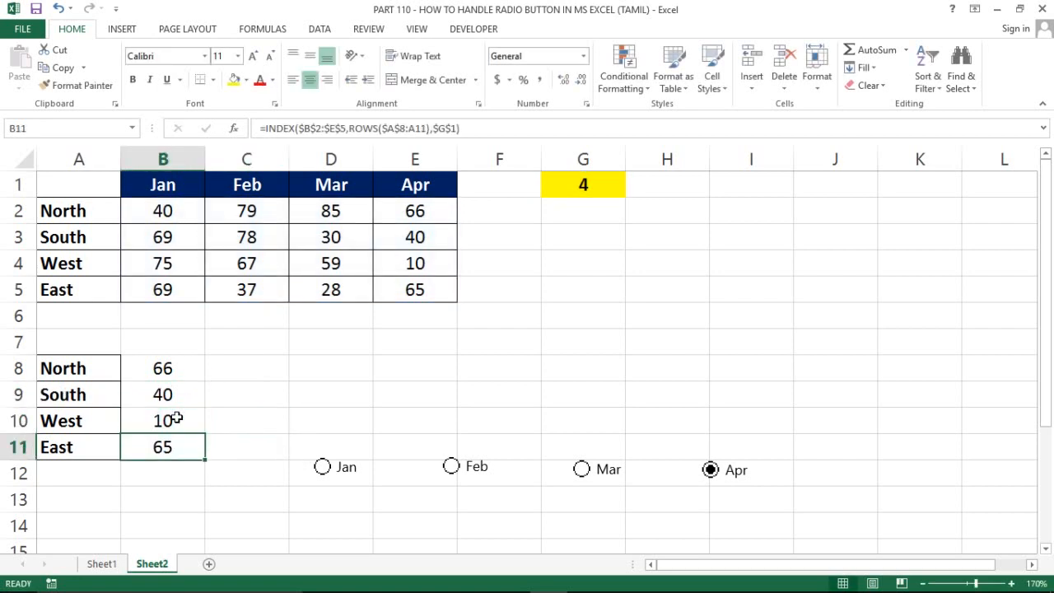
Step: Apply all borders to the region and value cells A8:B11
key("Up")
key("Up")
key("Up")
key("Left")
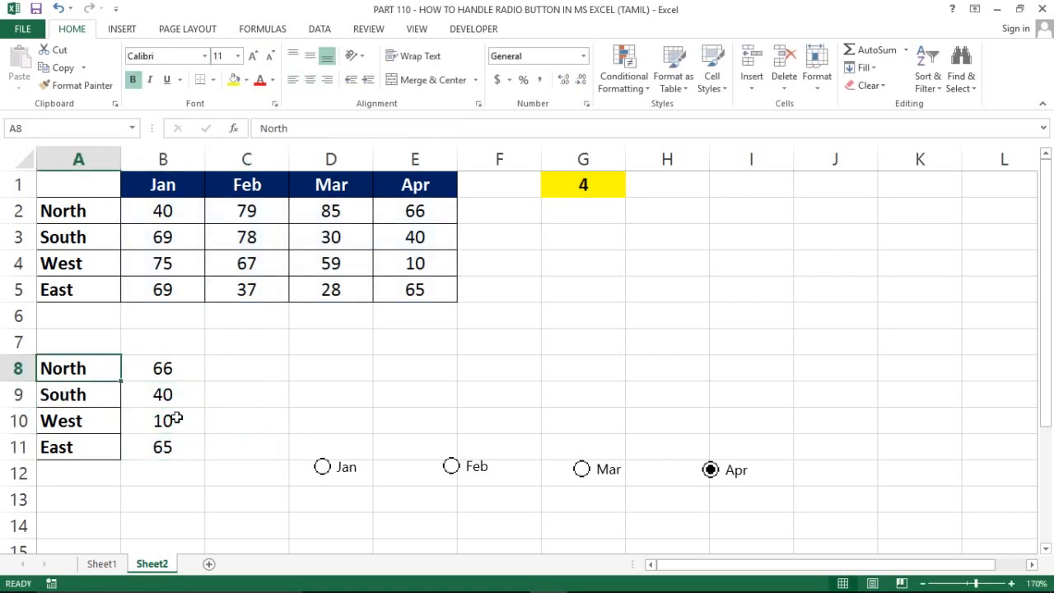
key("shift+Right")
key("shift+Down")
key("shift+Down")
key("shift+Down")
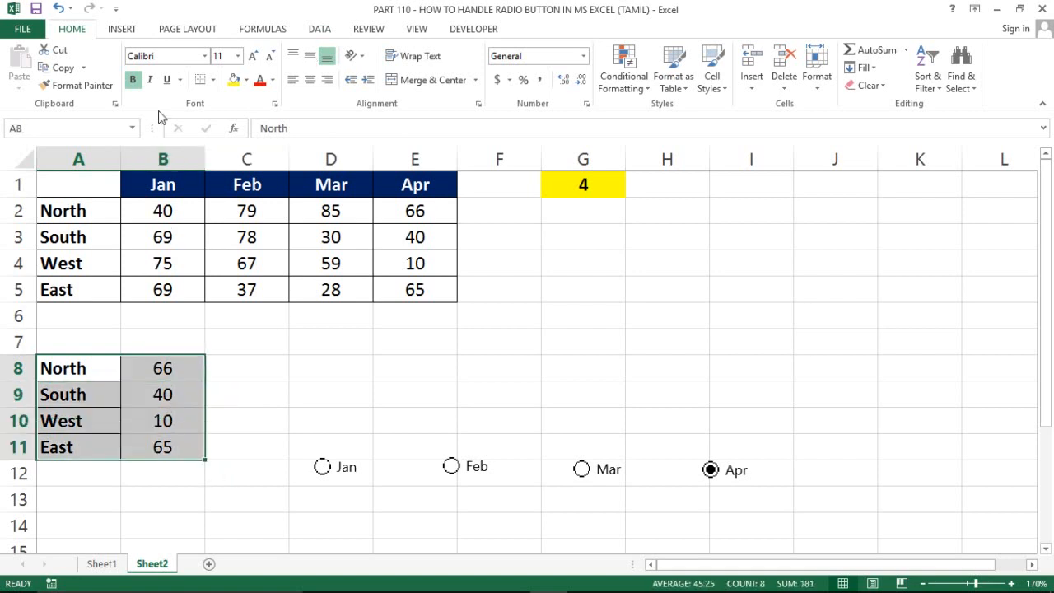
left_click(213, 80)
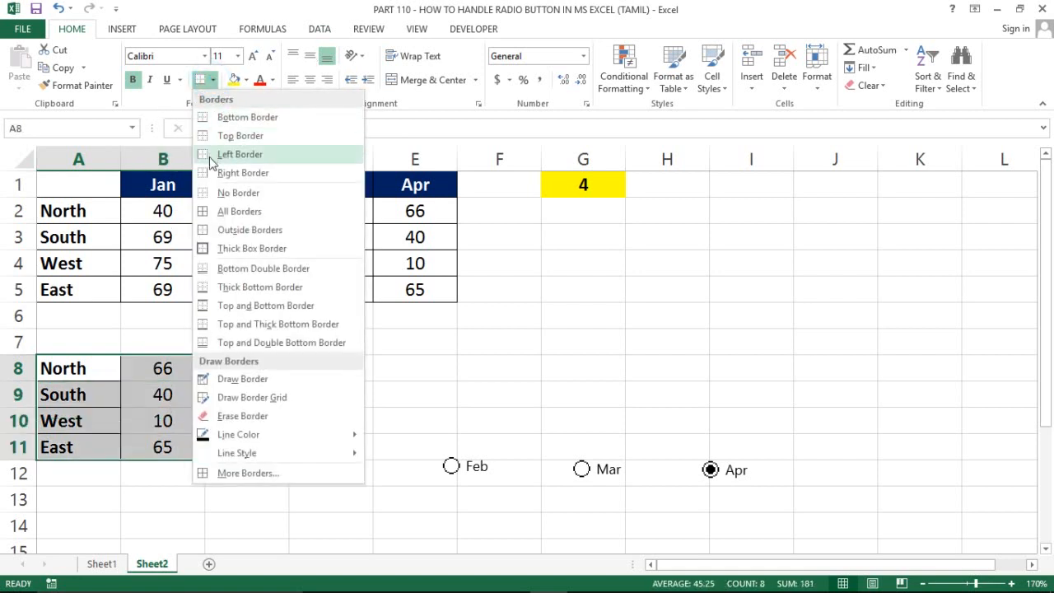
left_click(206, 214)
left_click(281, 353)
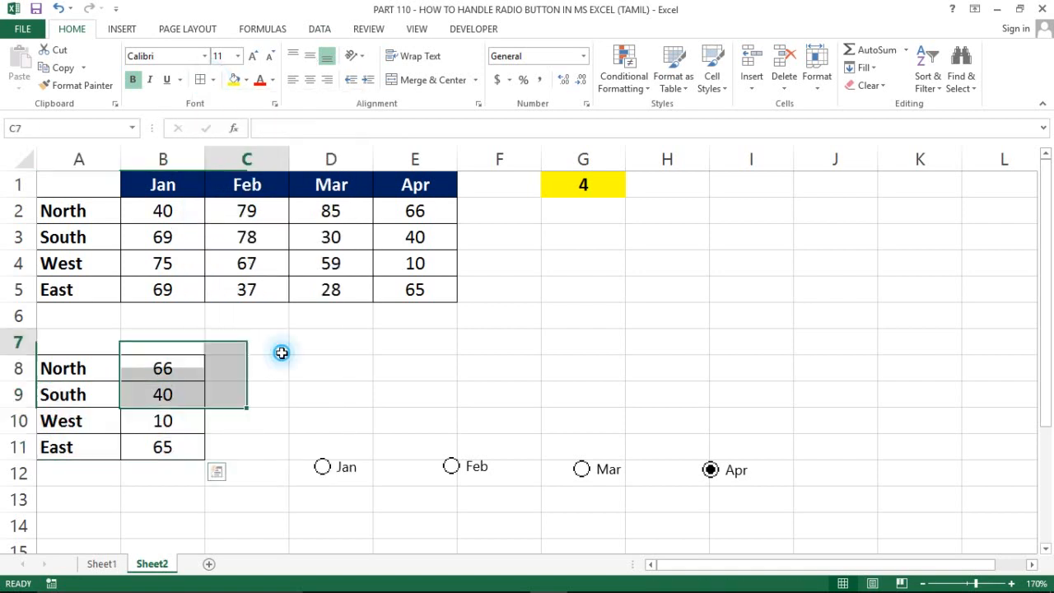
Step: Choose the Feb option button to test the formulas in B8:B11
left_click(451, 465)
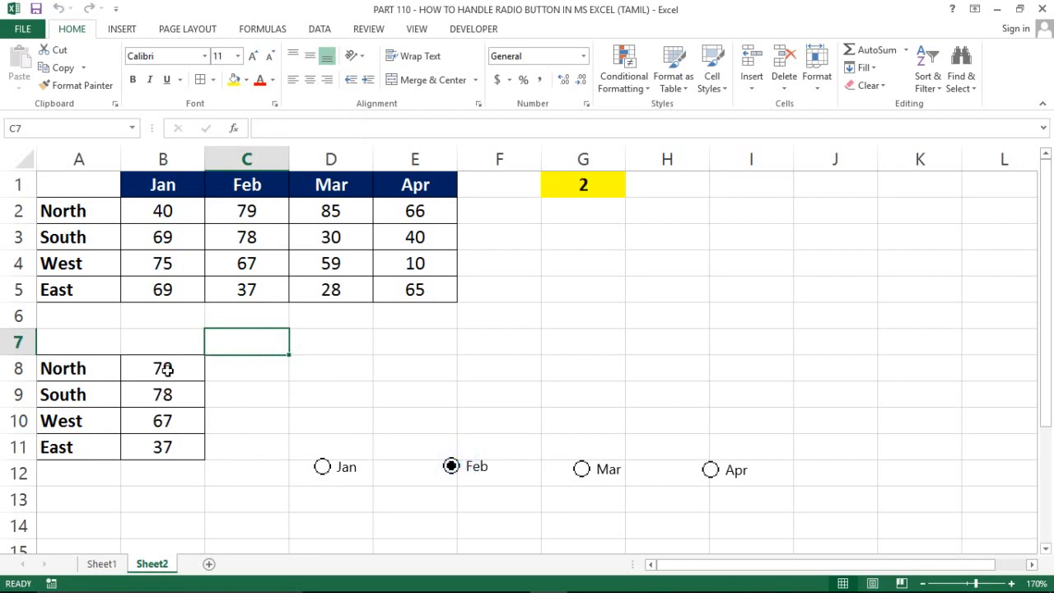
Step: Test the option buttons by choosing Jan and then Feb, and check linked cell G1
left_click(341, 469)
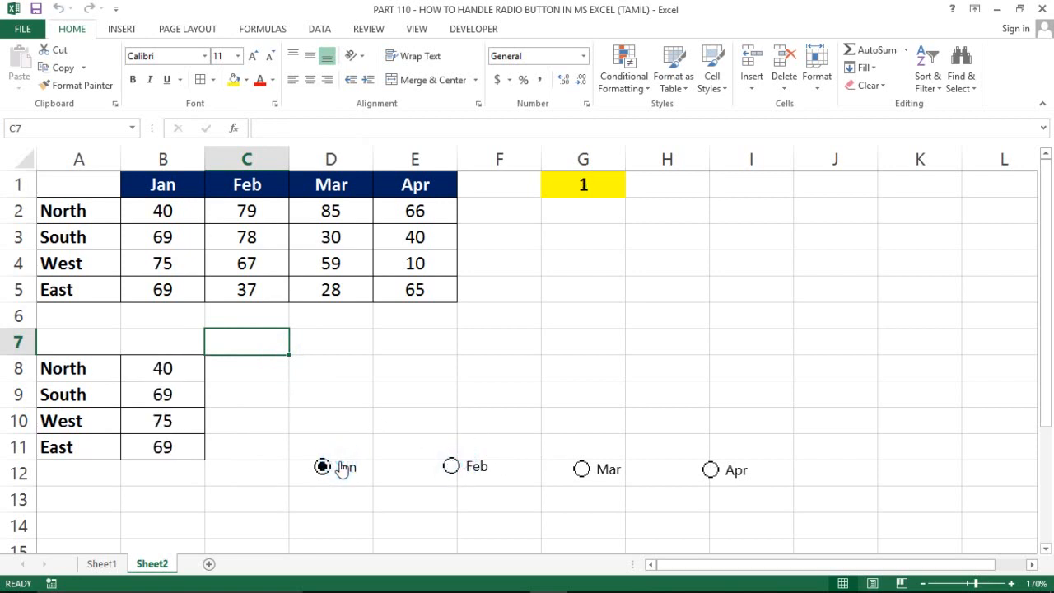
left_click(563, 472)
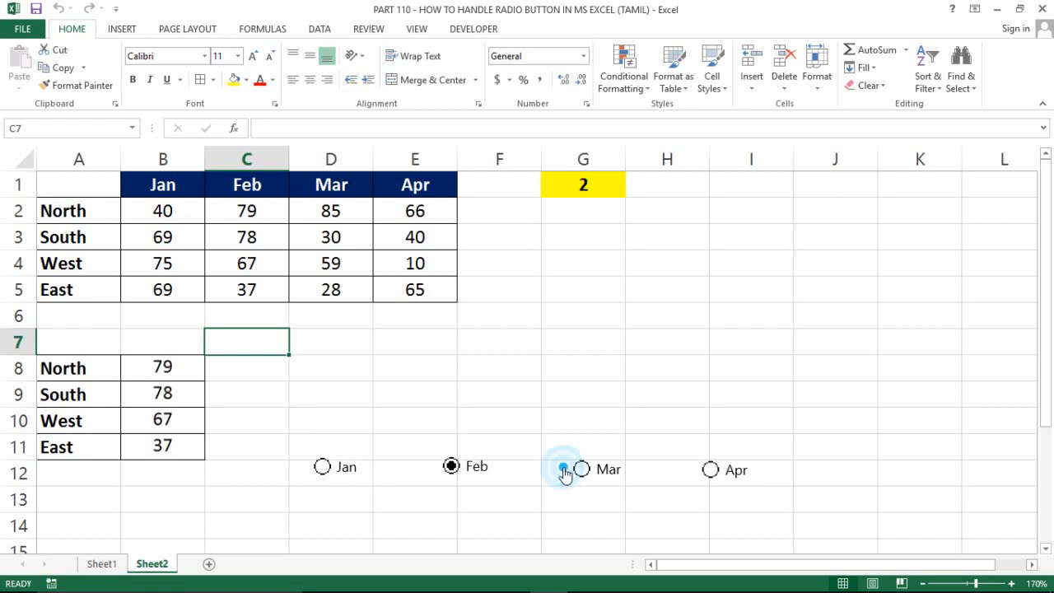
left_click(585, 183)
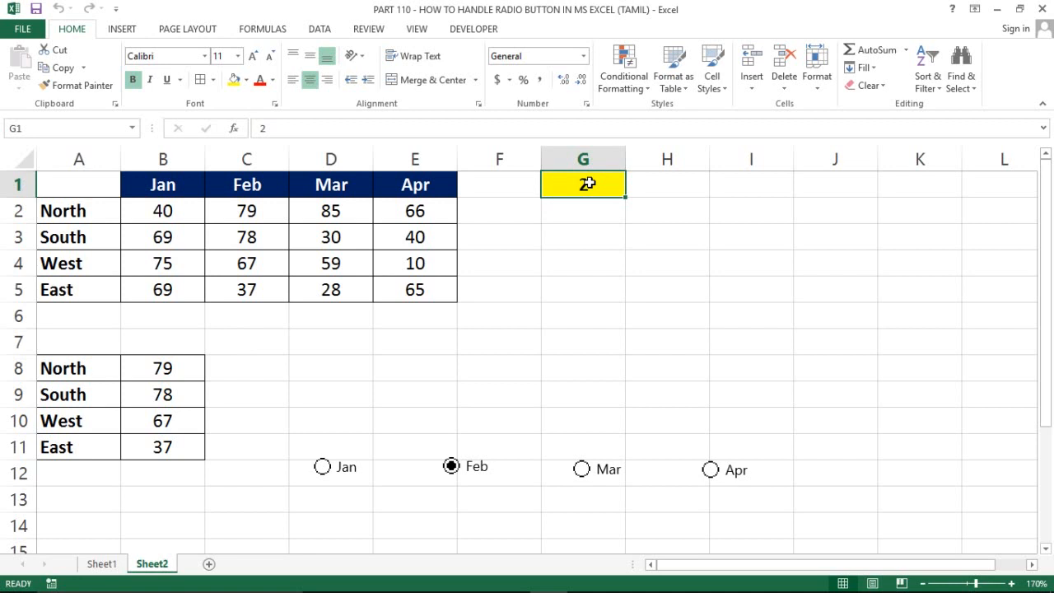
Step: Insert a 3-D pie chart from the region and value cells A8:B11
left_click(78, 368)
key("shift+Right")
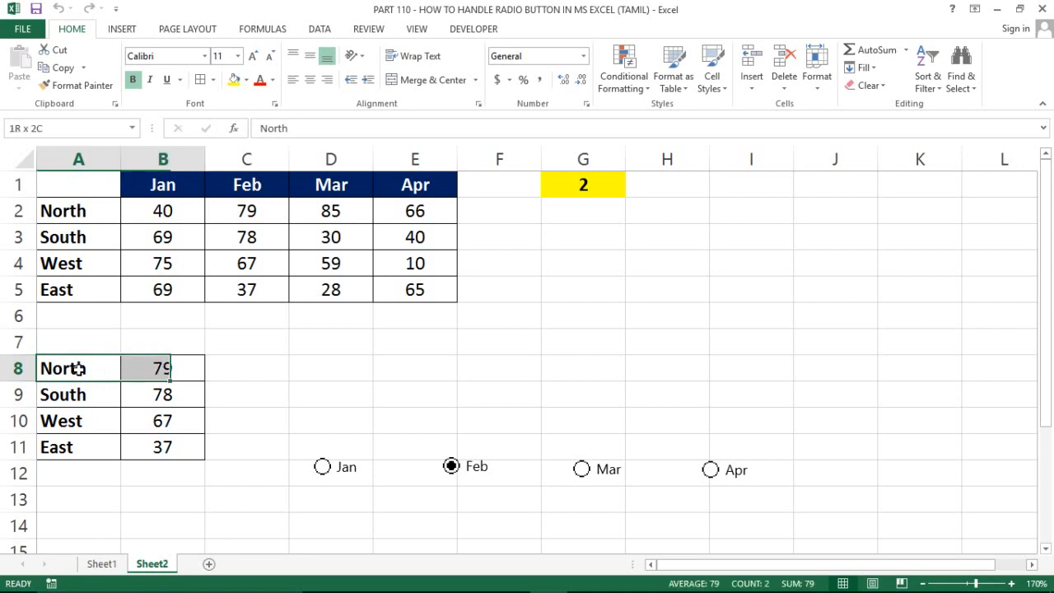
key("shift+Down")
key("shift+Down")
key("shift+Down")
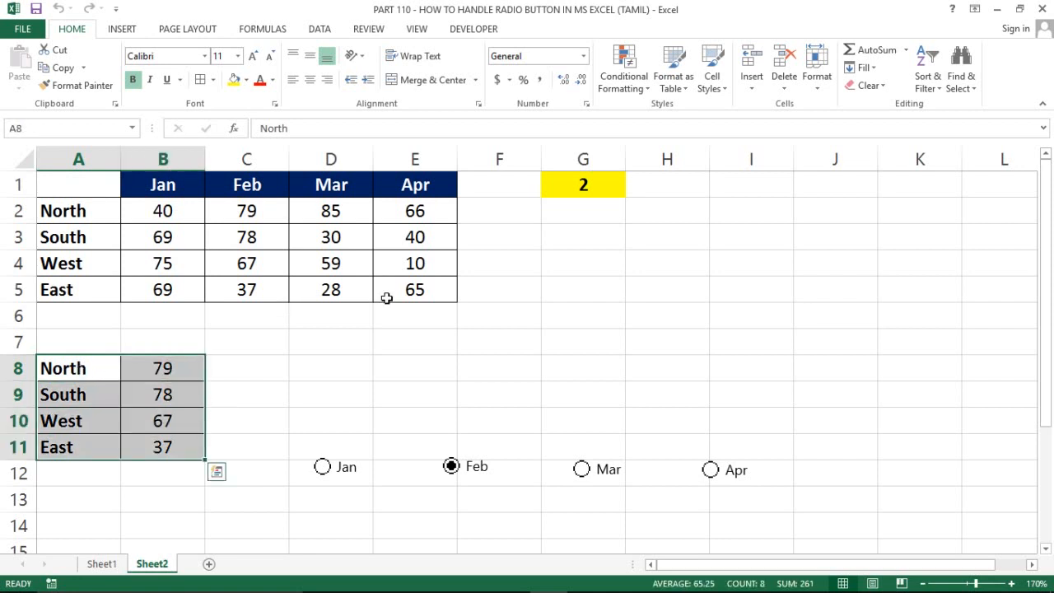
left_click(123, 28)
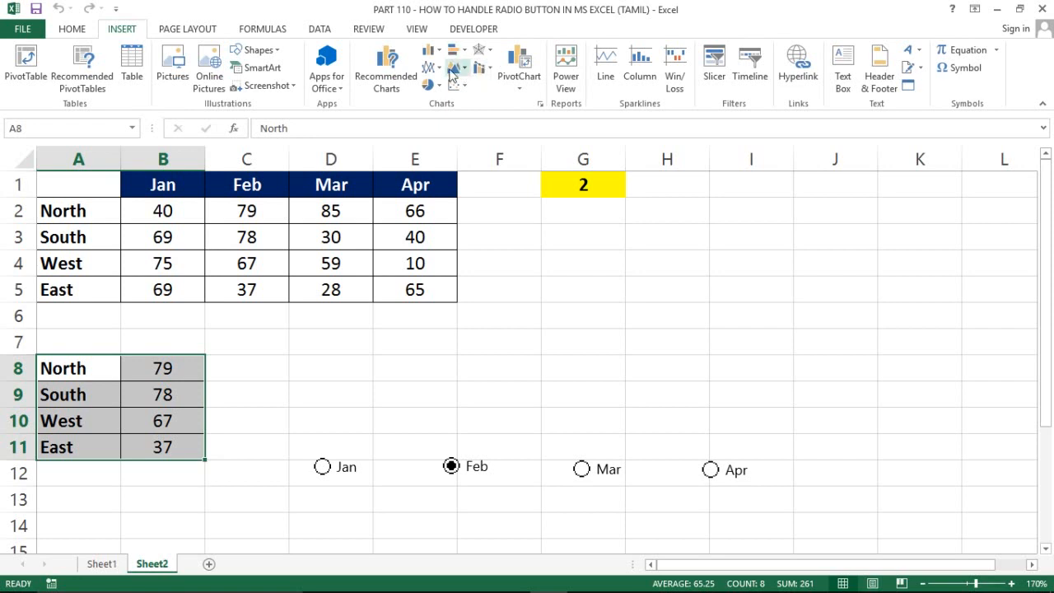
left_click(428, 85)
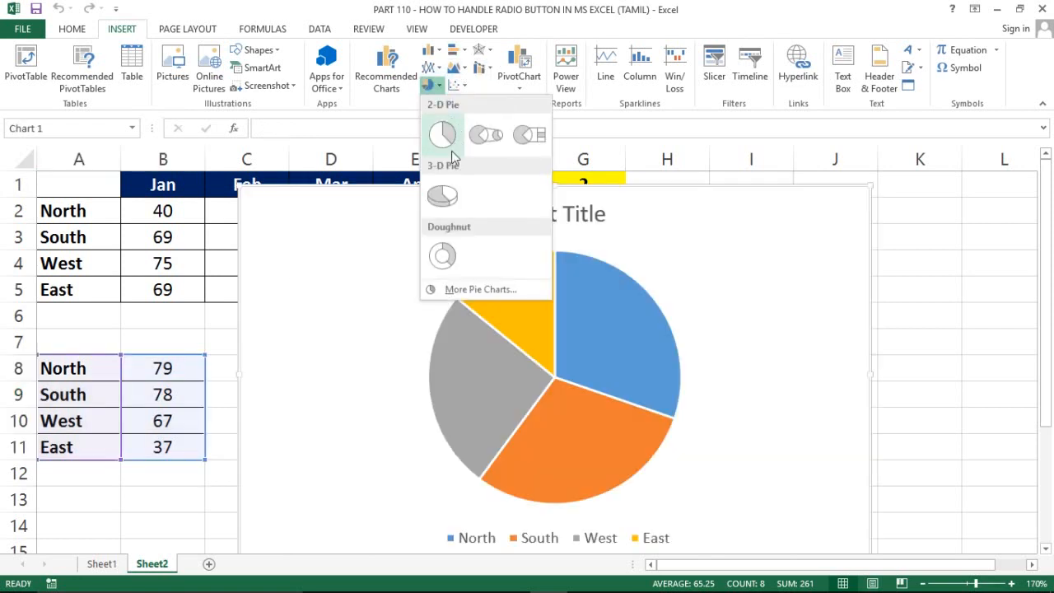
left_click(442, 195)
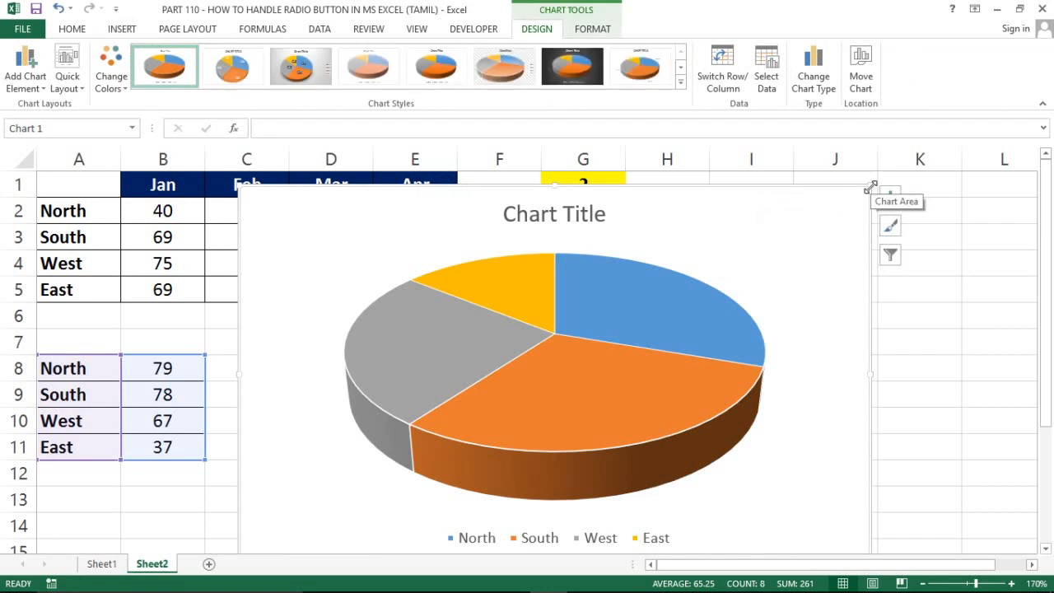
Step: Shrink the pie chart to about 1.94" wide by 1.62" high and place it above the option buttons, below G1
left_click_drag(869, 186, 588, 280)
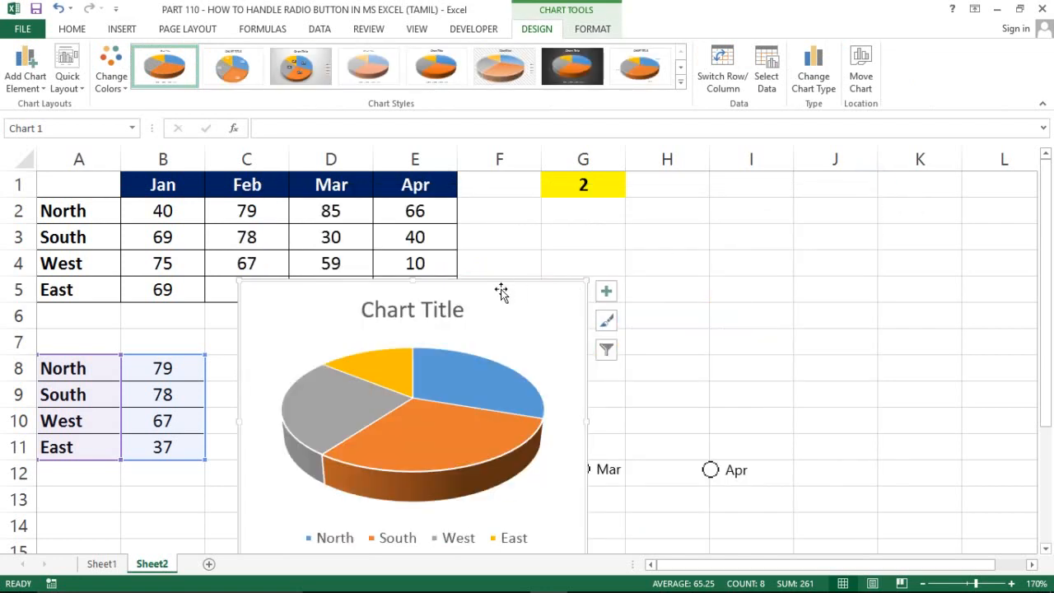
left_click_drag(499, 288, 677, 193)
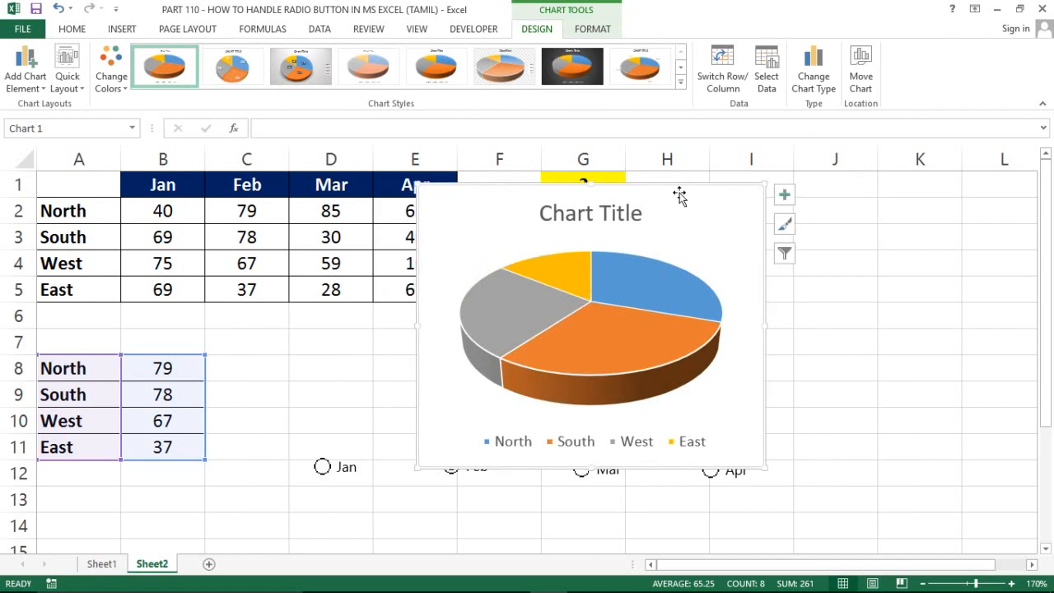
mouse_move(764, 183)
left_mouse_down()
mouse_move(705, 230)
mouse_move(750, 8)
mouse_move(748, 64)
mouse_move(708, 195)
mouse_move(716, 170)
mouse_move(705, 173)
left_mouse_up()
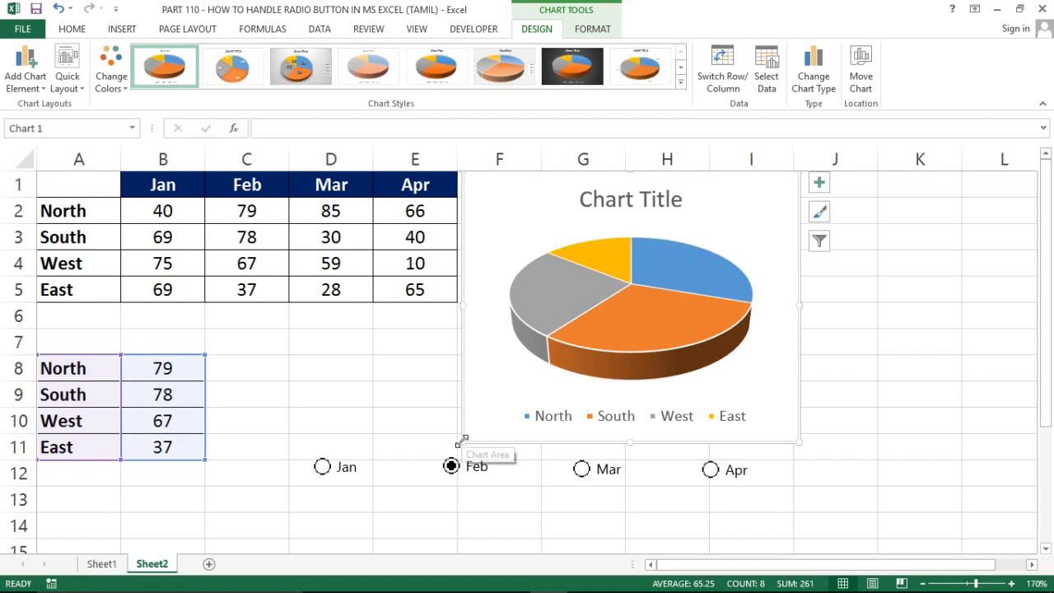
left_click_drag(462, 442, 509, 402)
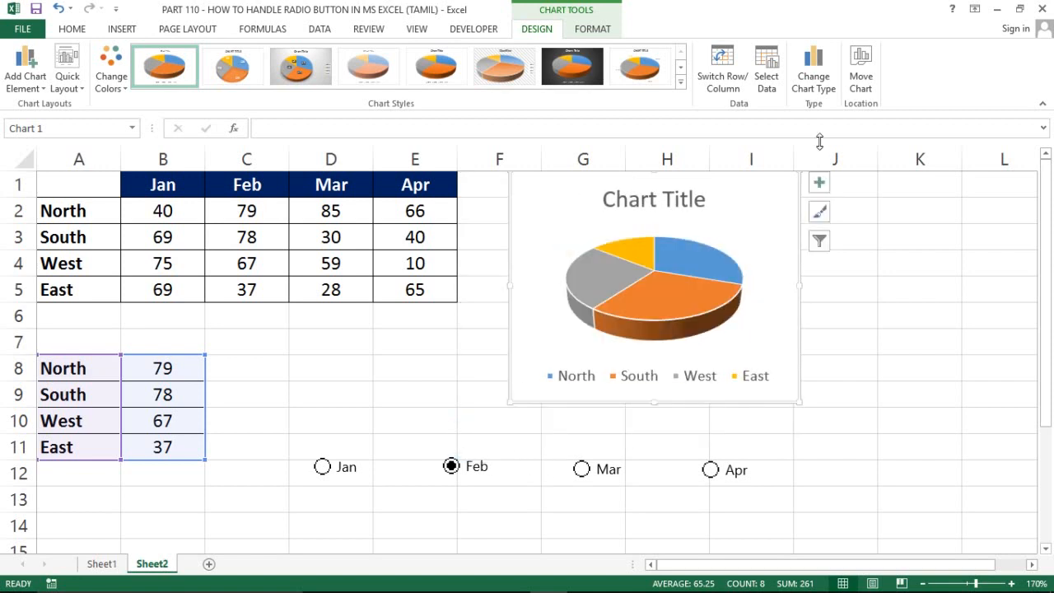
left_click_drag(757, 201, 787, 233)
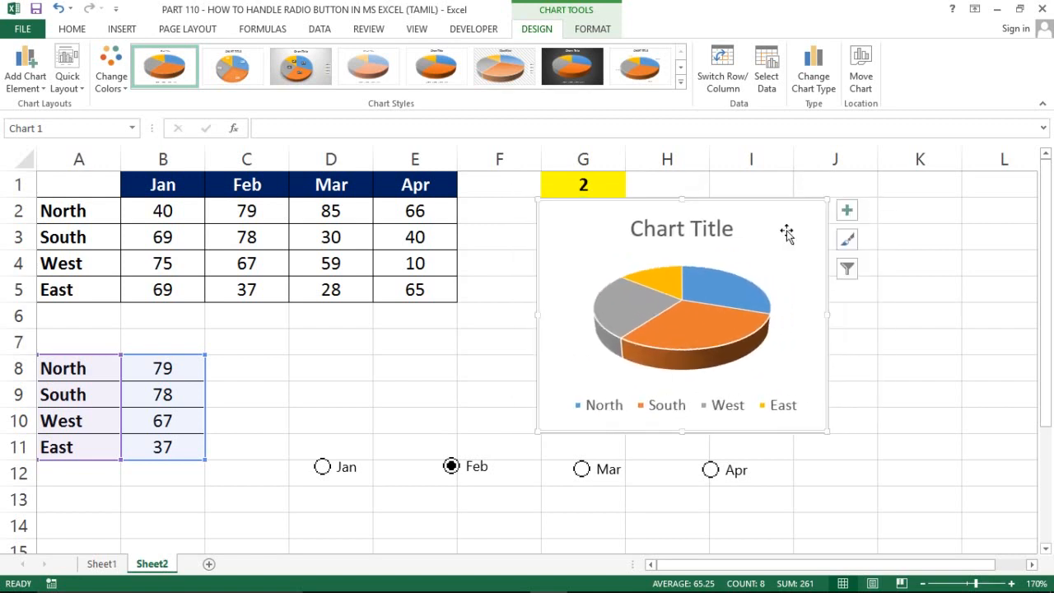
left_click_drag(829, 198, 733, 219)
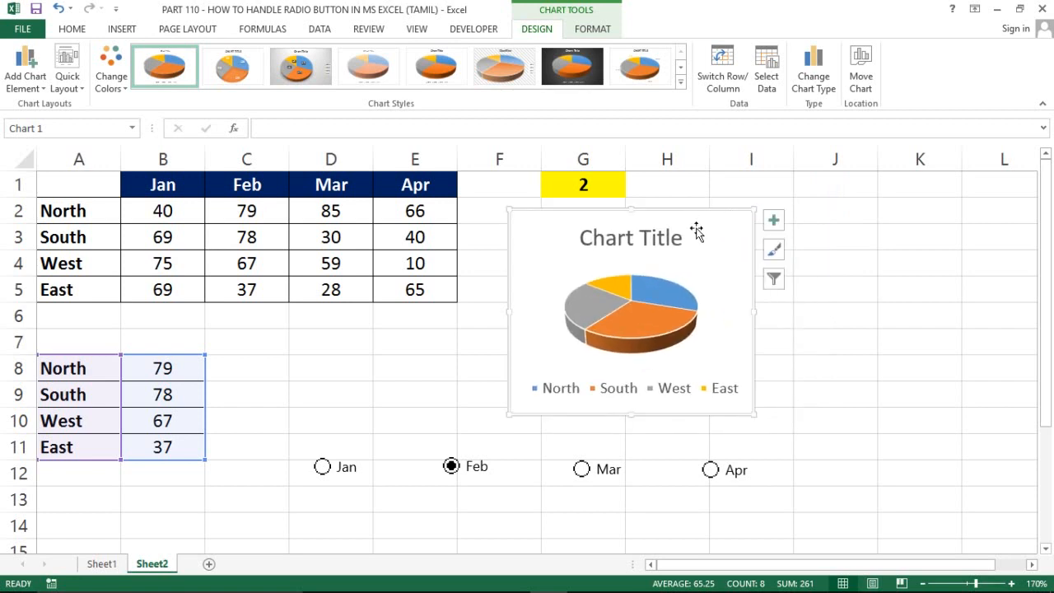
Step: Deselect the chart and hide the gridlines on Sheet2
left_click(334, 343)
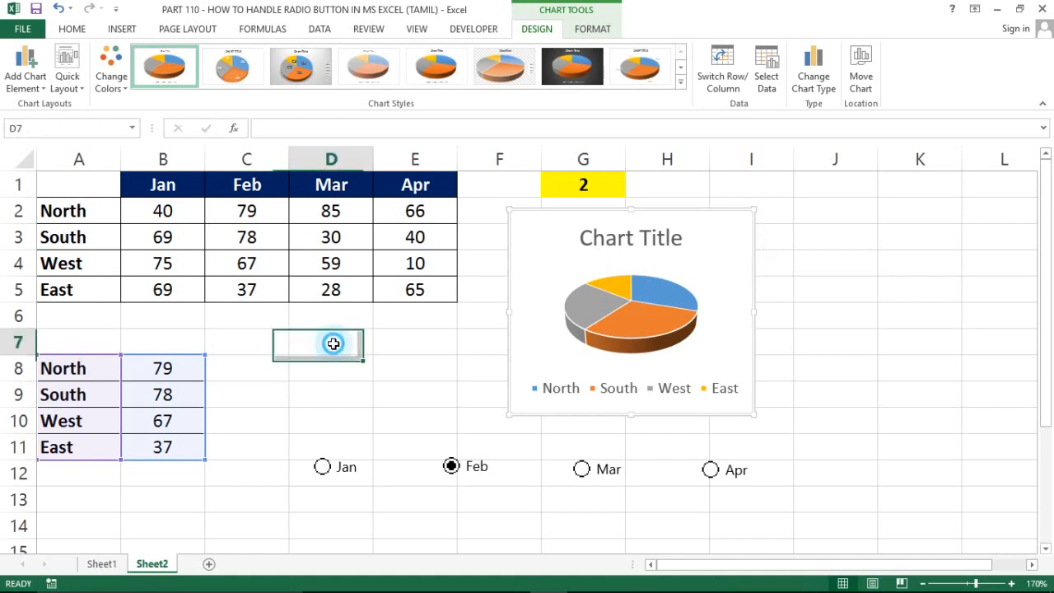
left_click(418, 30)
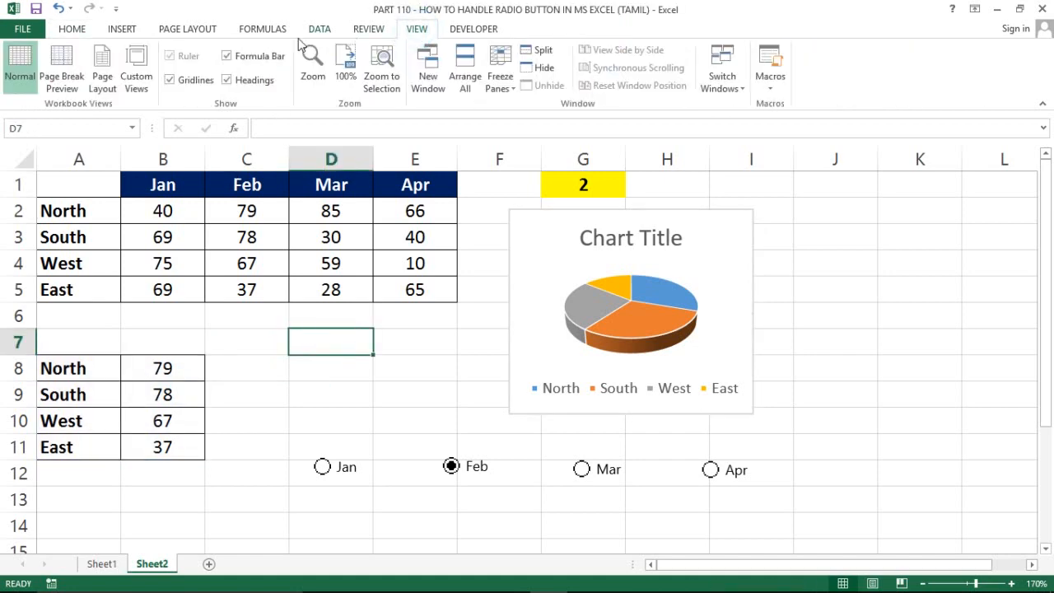
left_click(181, 79)
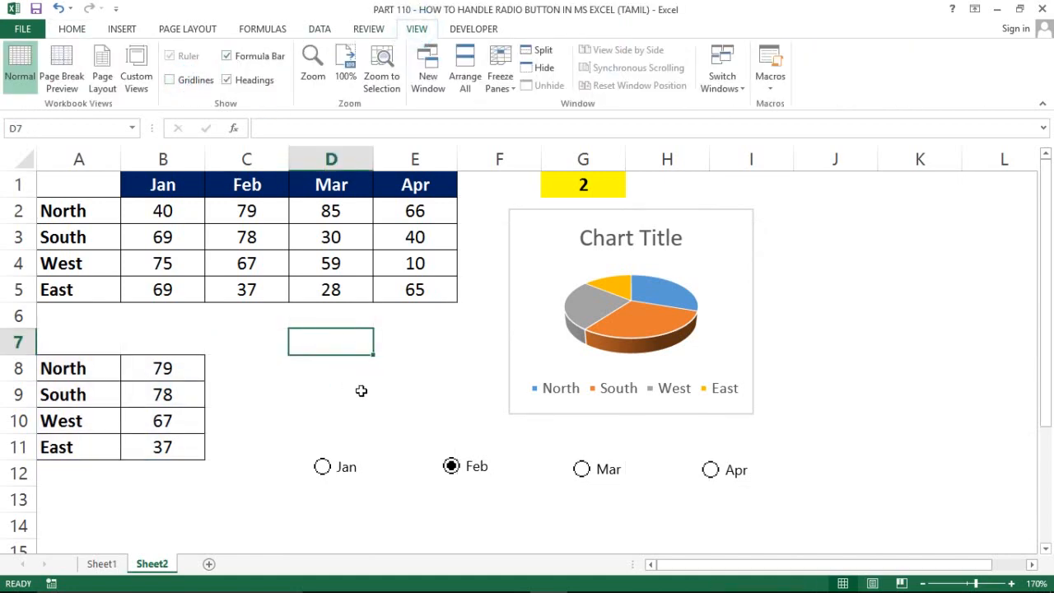
left_click(298, 440)
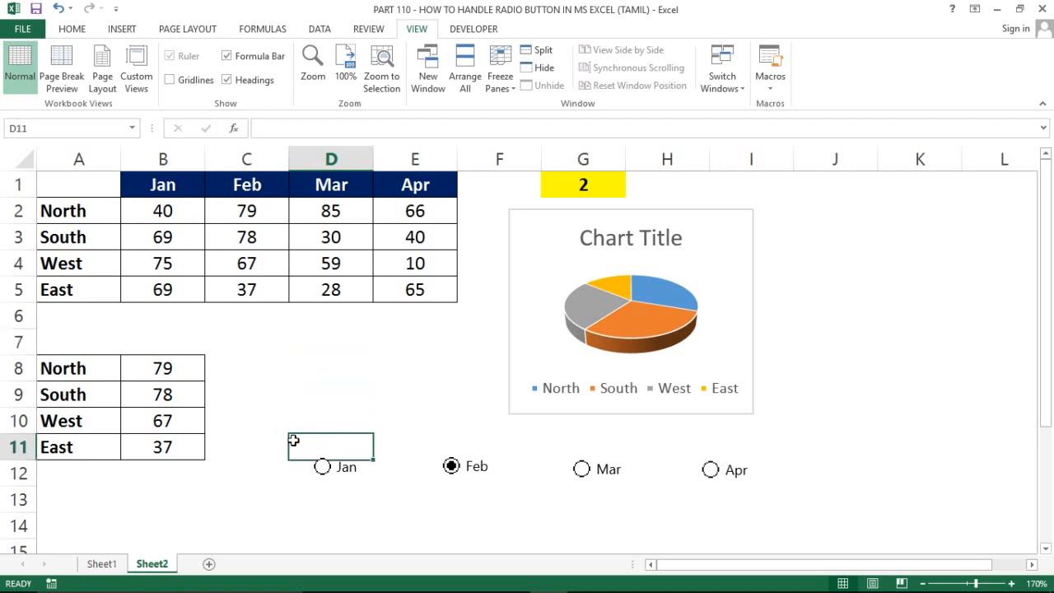
key("shift+Down")
key("shift+Down")
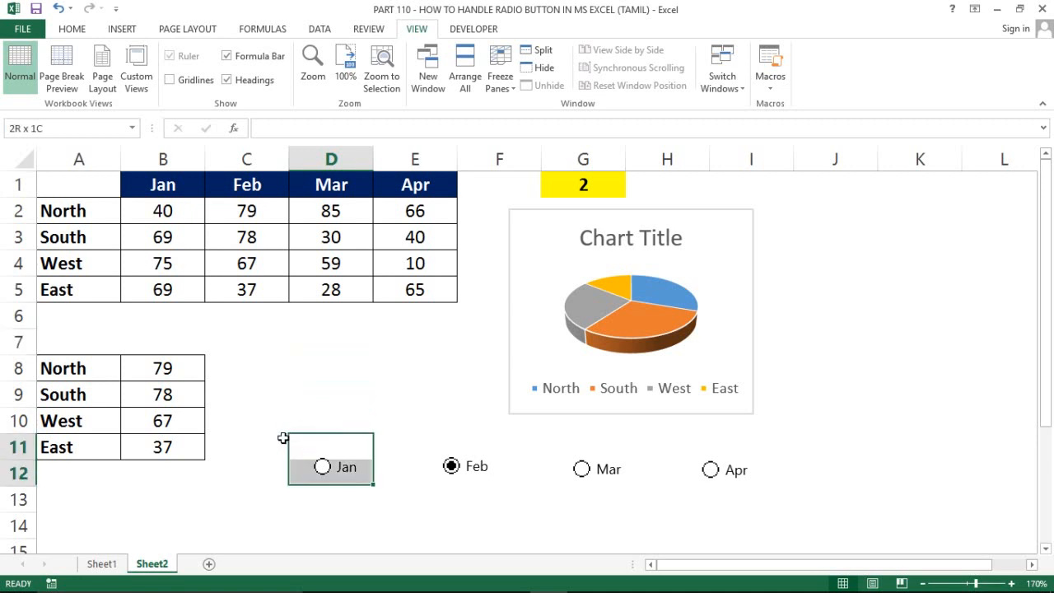
key("shift+Right")
key("shift+Right")
key("shift+Right")
key("shift+Right")
key("shift+Right")
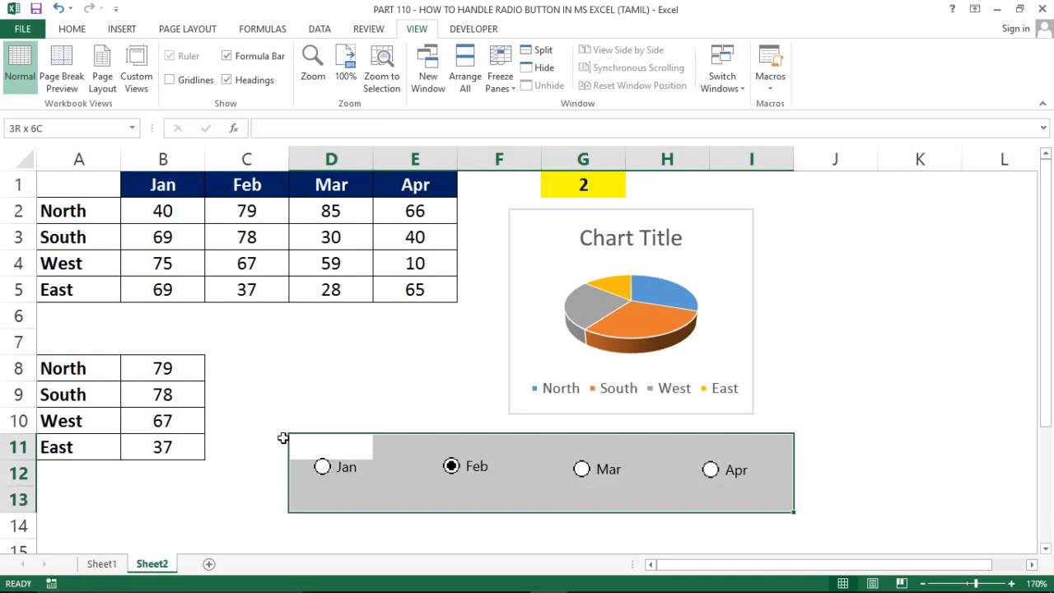
Step: Apply a thick box border around D11:I13, the cells behind the option buttons
left_click(284, 438)
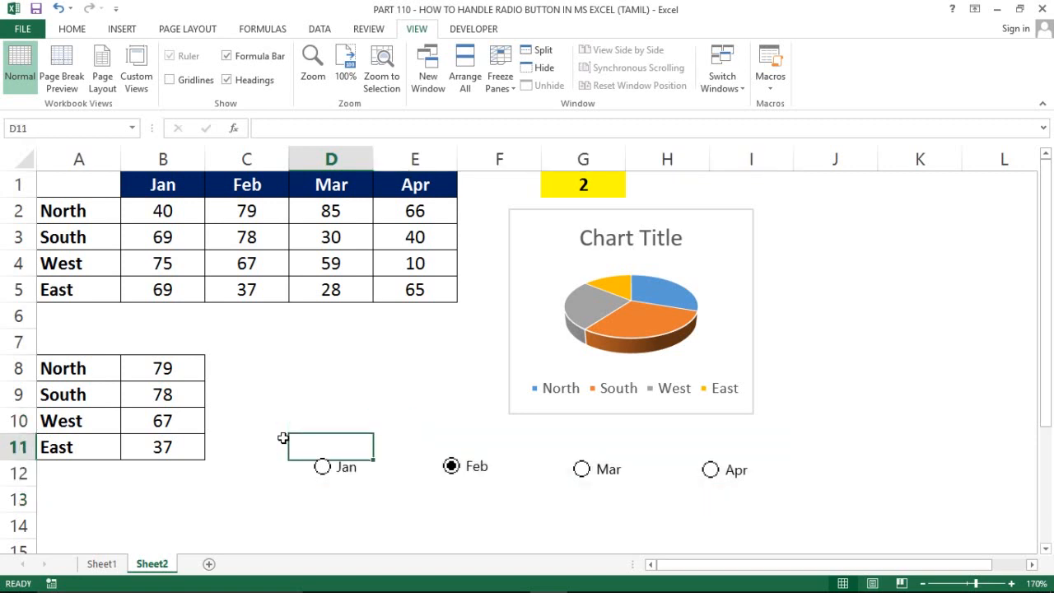
key("shift+Right")
key("shift+Right")
key("shift+Right")
key("shift+Right")
key("shift+Right")
key("shift+Down")
key("shift+Down")
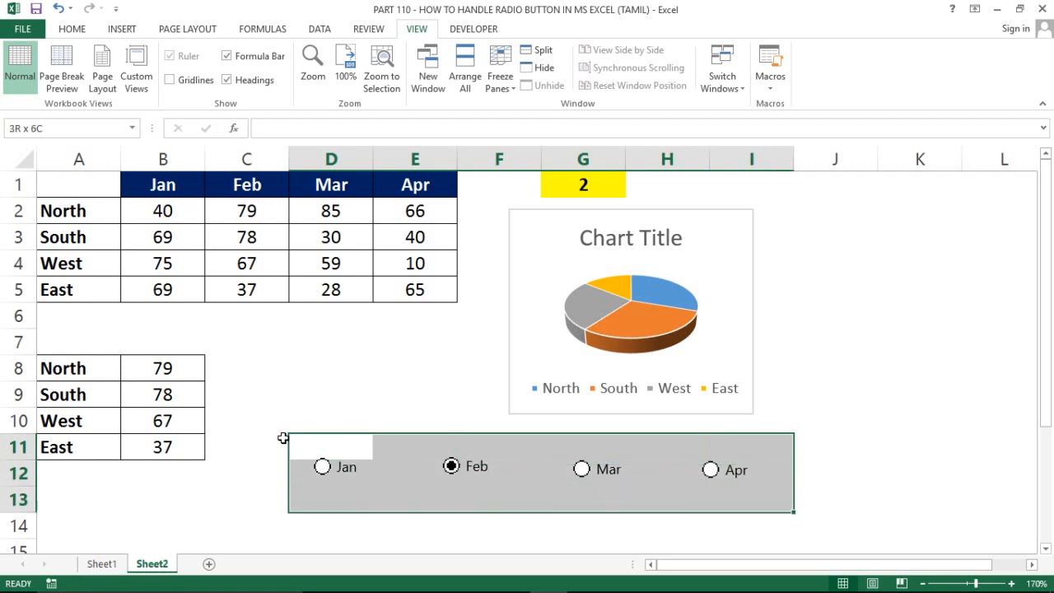
key("shift+Up")
key("shift+Down")
left_click(76, 29)
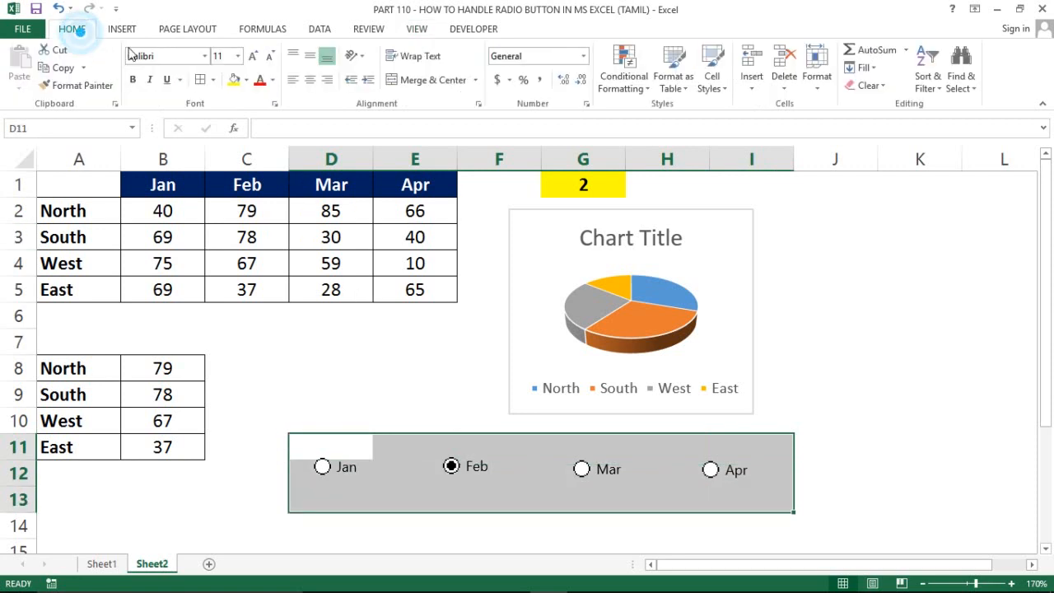
left_click(212, 79)
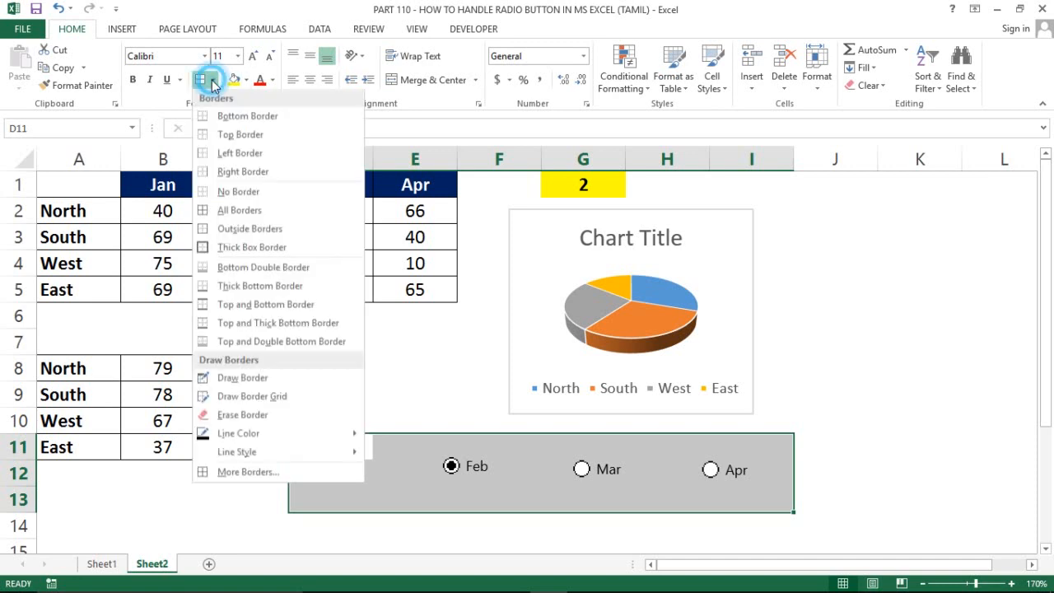
left_click(205, 248)
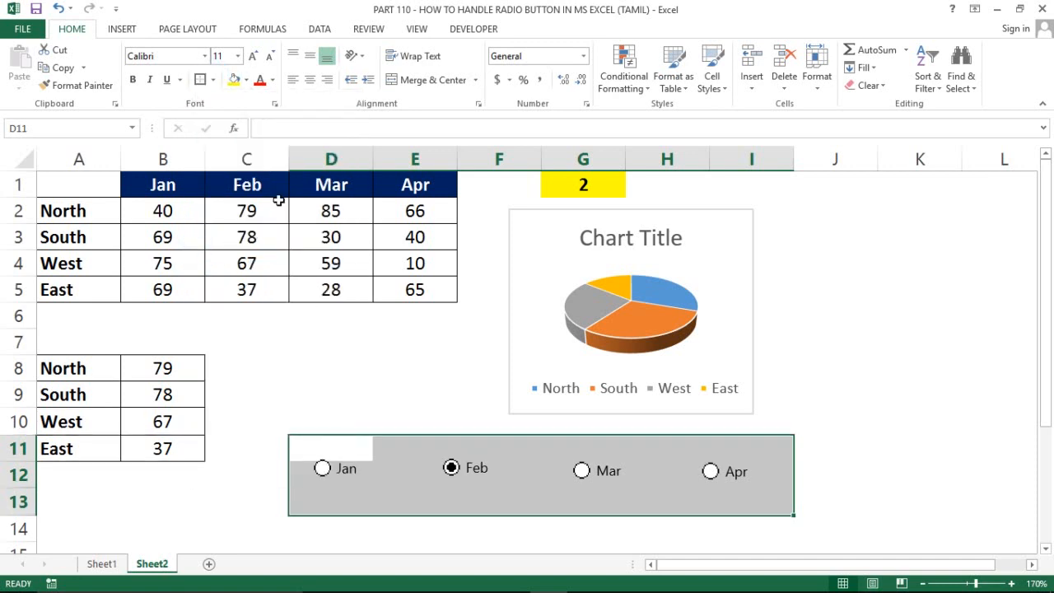
Step: Fill the bordered range D11:I13 with light gold
left_click(245, 80)
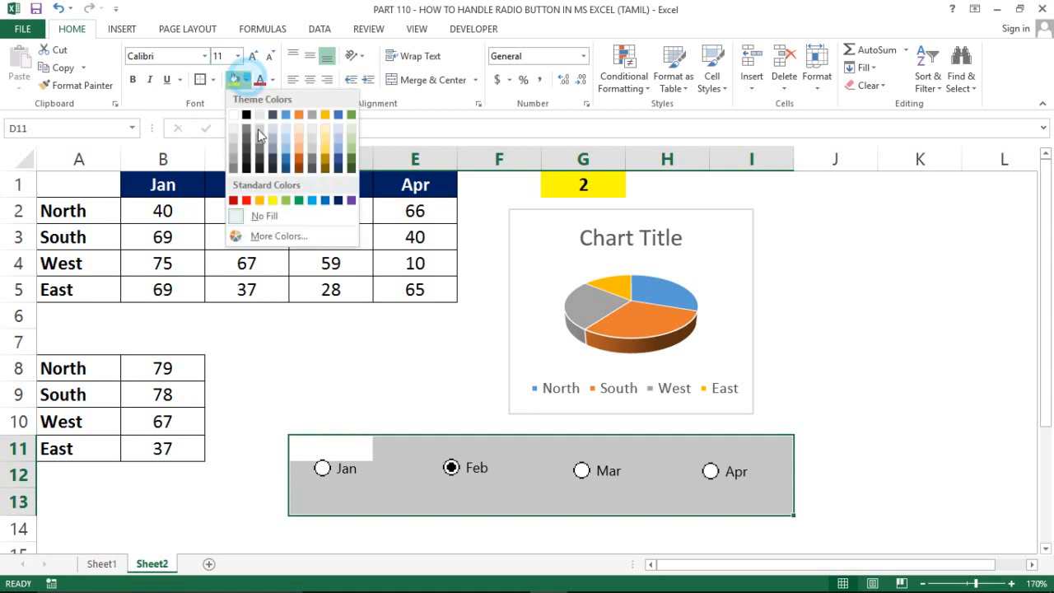
left_click(320, 147)
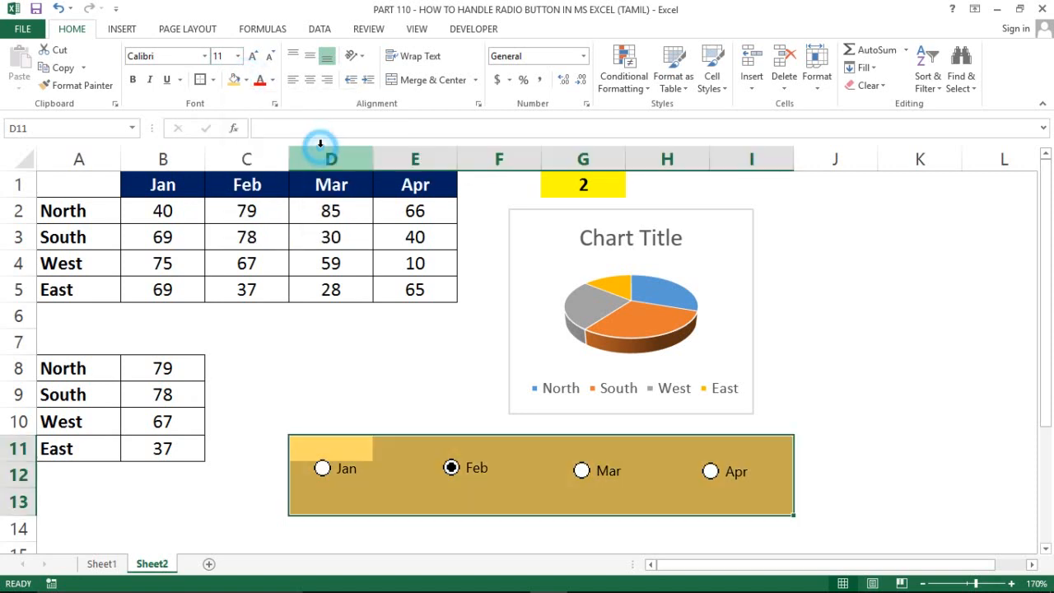
left_click(309, 426)
Step: Select the Jan, Feb, Mar and Apr option buttons together and nudge them down to centre them vertically in the gold box
left_click(321, 468, "ctrl")
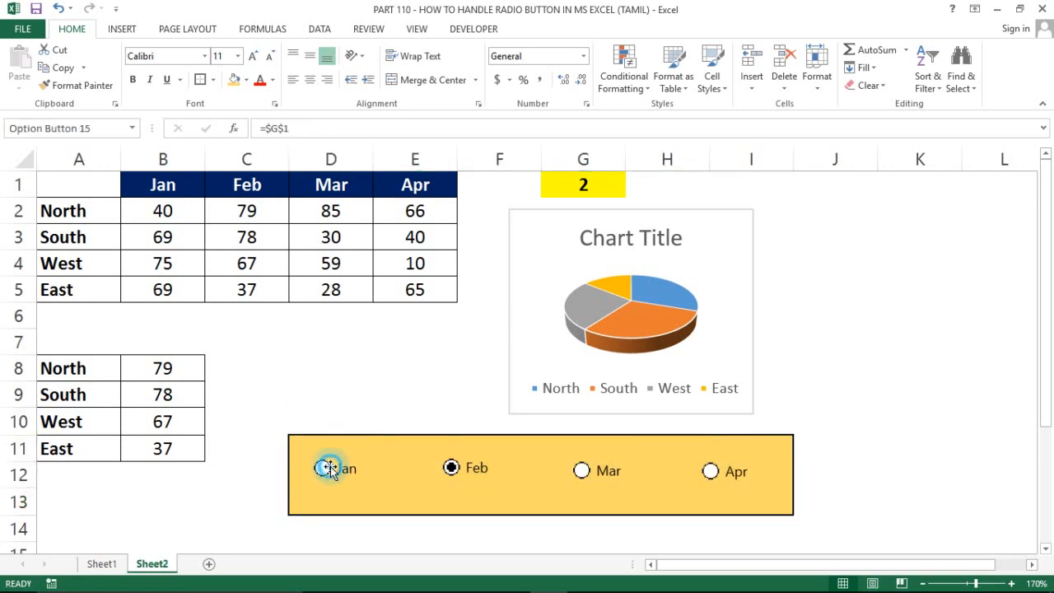
left_click(479, 480, "ctrl")
left_click(588, 481, "ctrl")
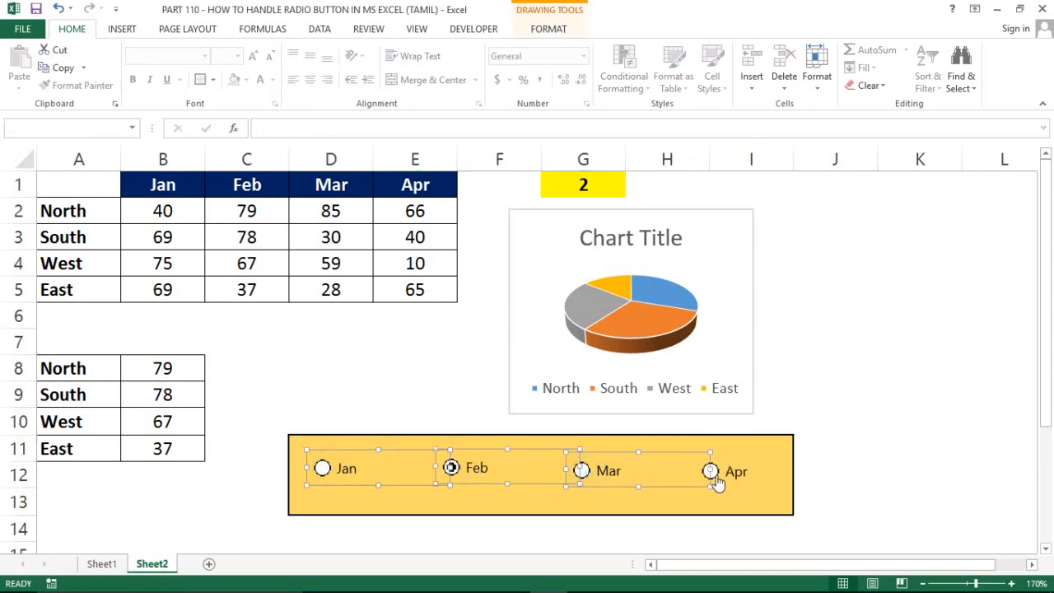
left_click(729, 471, "ctrl")
key("Down")
key("Down")
key("Down")
key("Down")
key("Down")
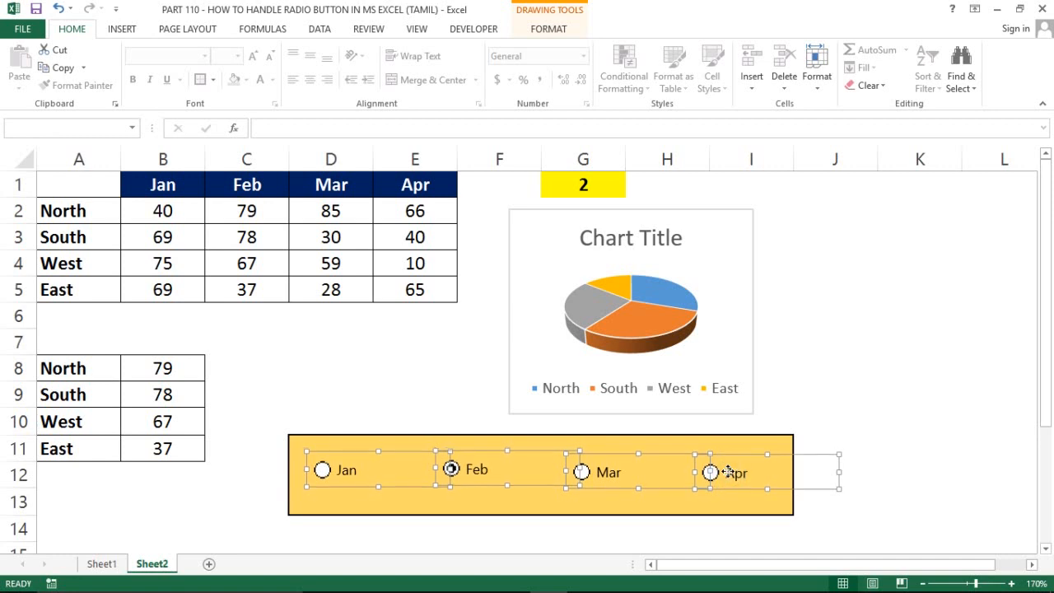
left_click(904, 398)
left_click(835, 394)
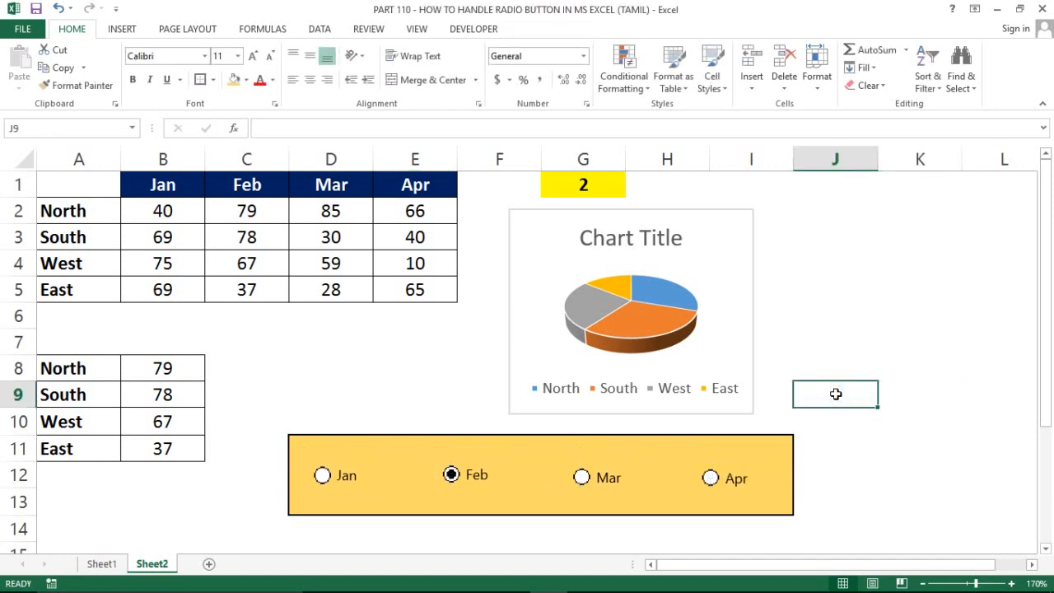
Step: Remove the outline from the pie chart and deselect it
left_click(511, 228)
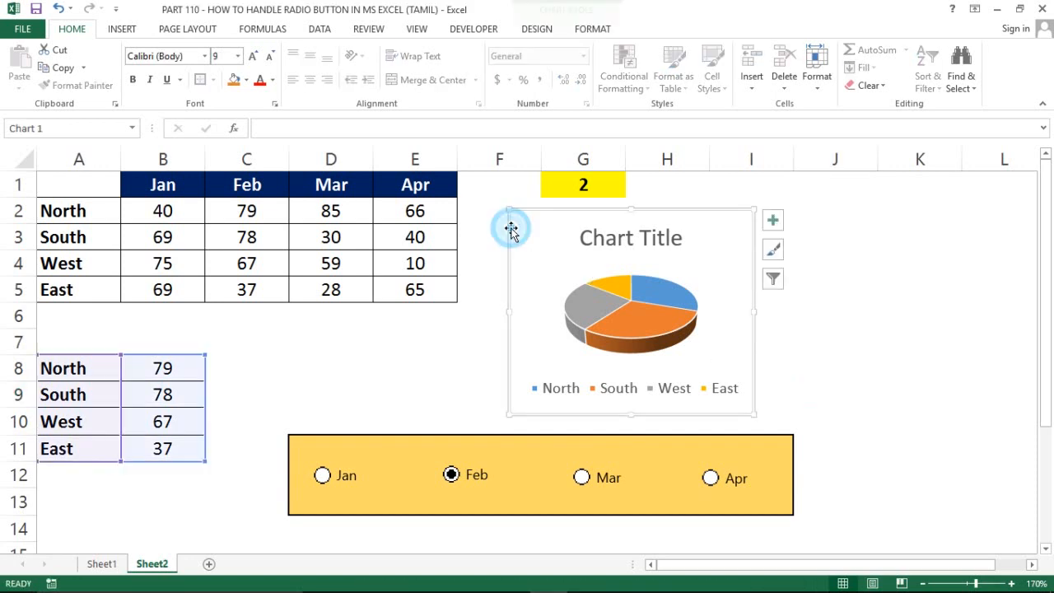
left_click(590, 28)
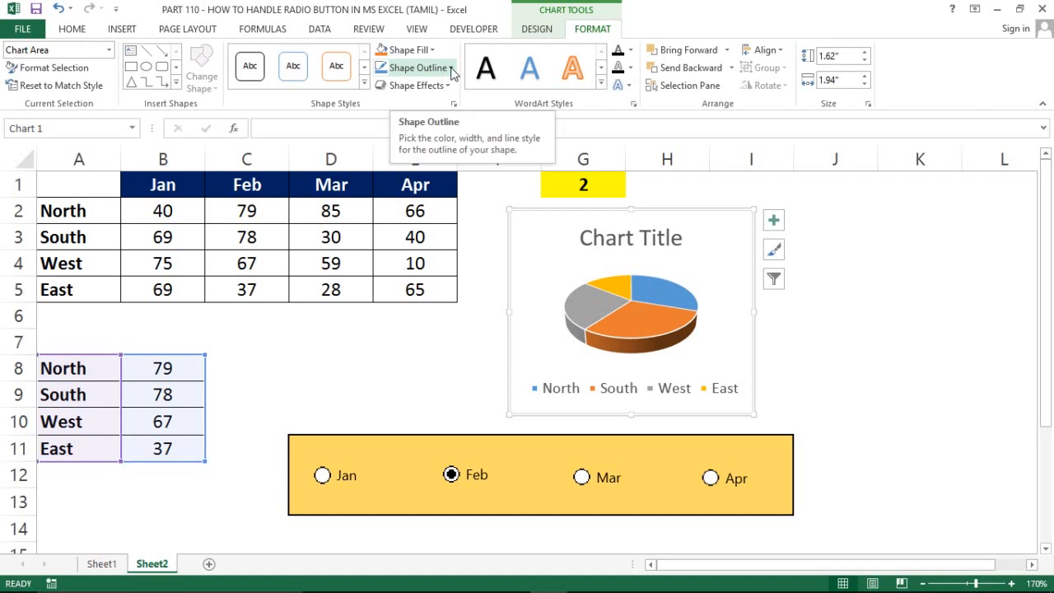
left_click(451, 69)
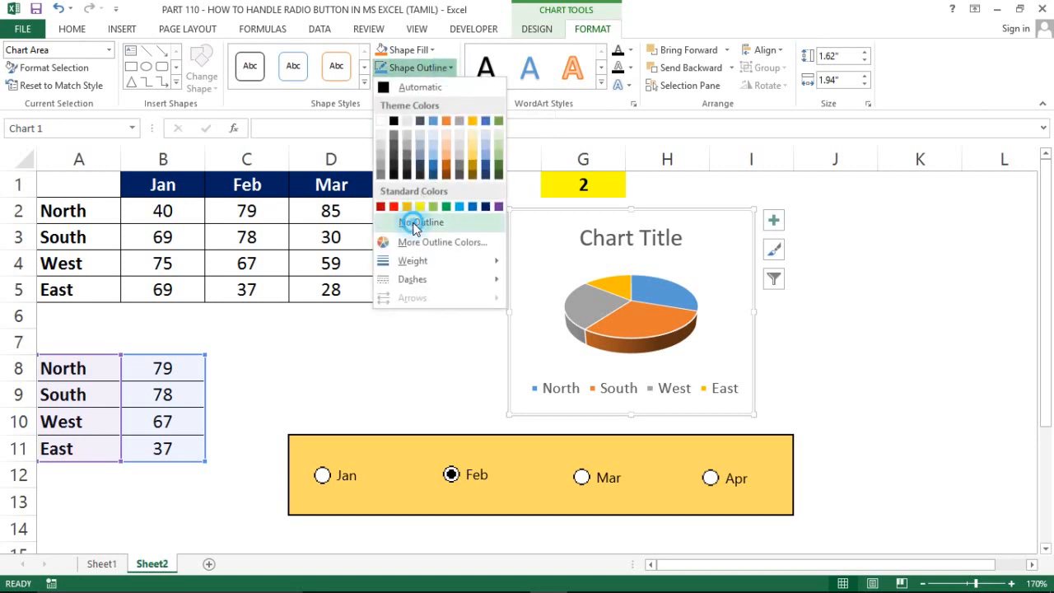
left_click(444, 224)
left_click(484, 305)
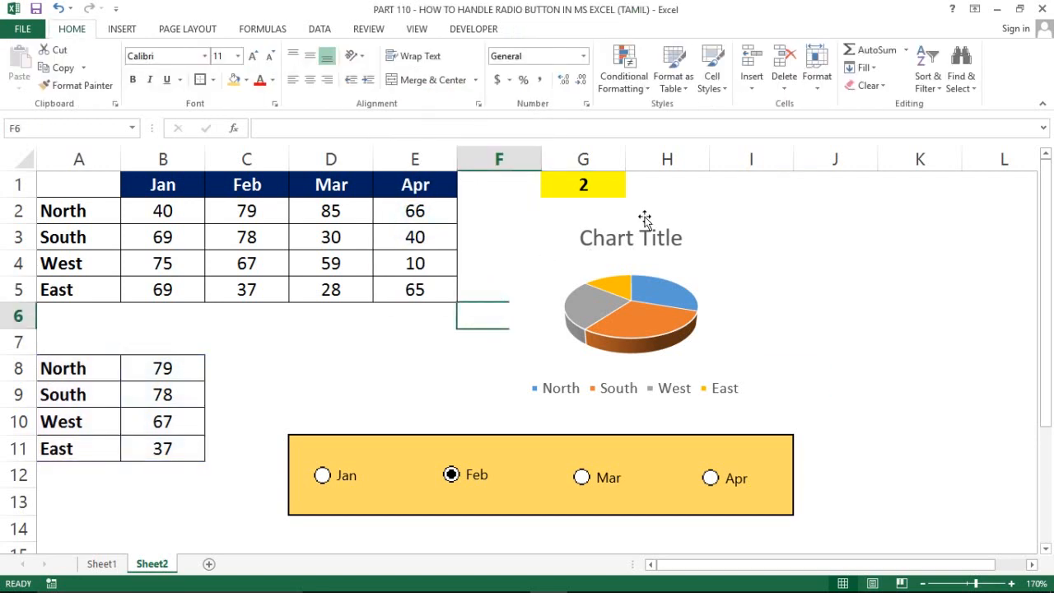
left_click(767, 299)
left_click(788, 316)
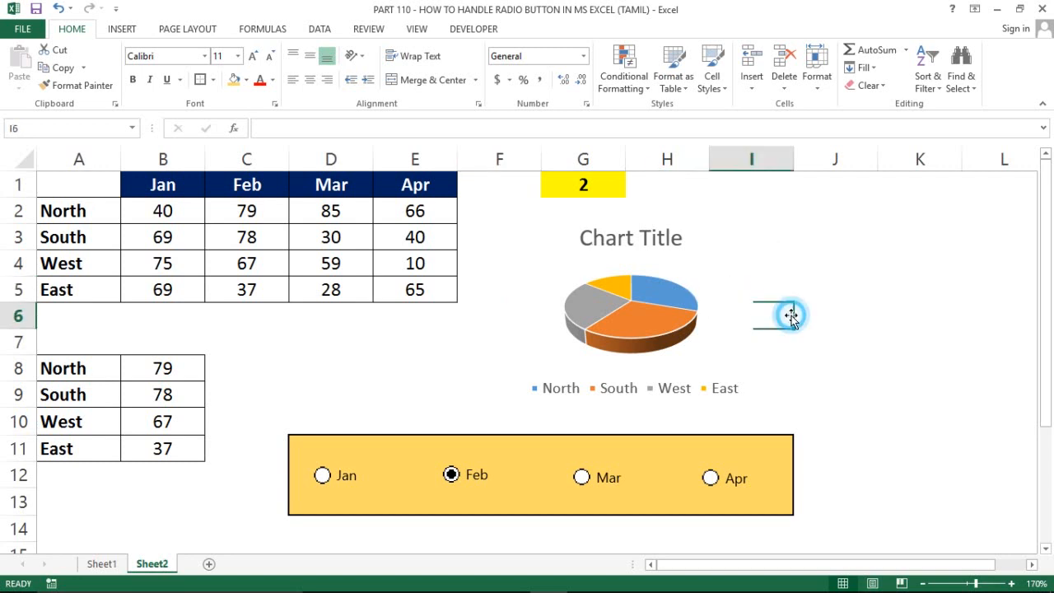
left_click(818, 310)
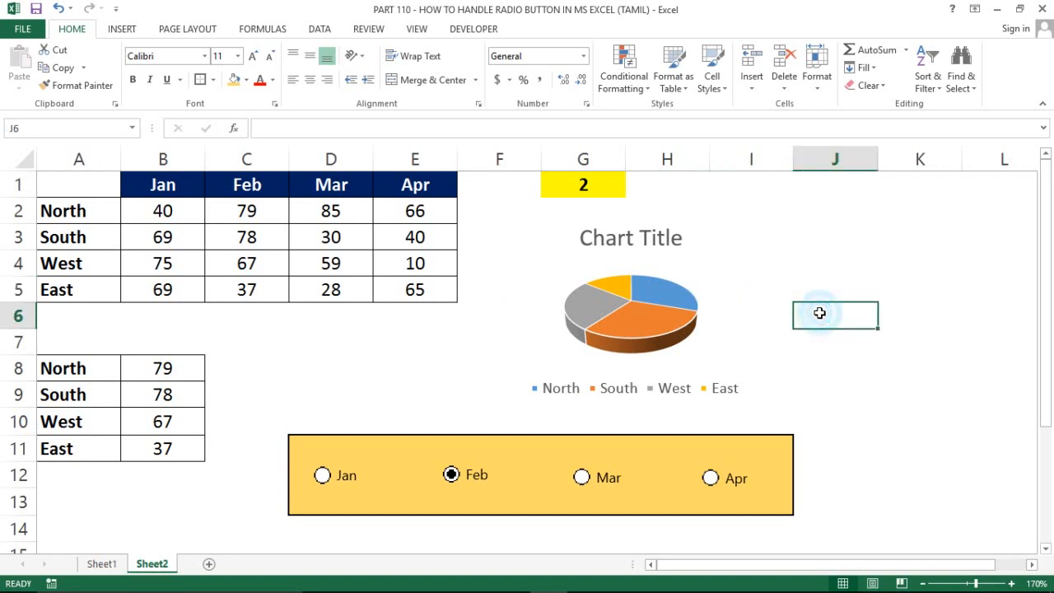
Step: Add data labels to the pie chart's slices and save the workbook
right_click(632, 290)
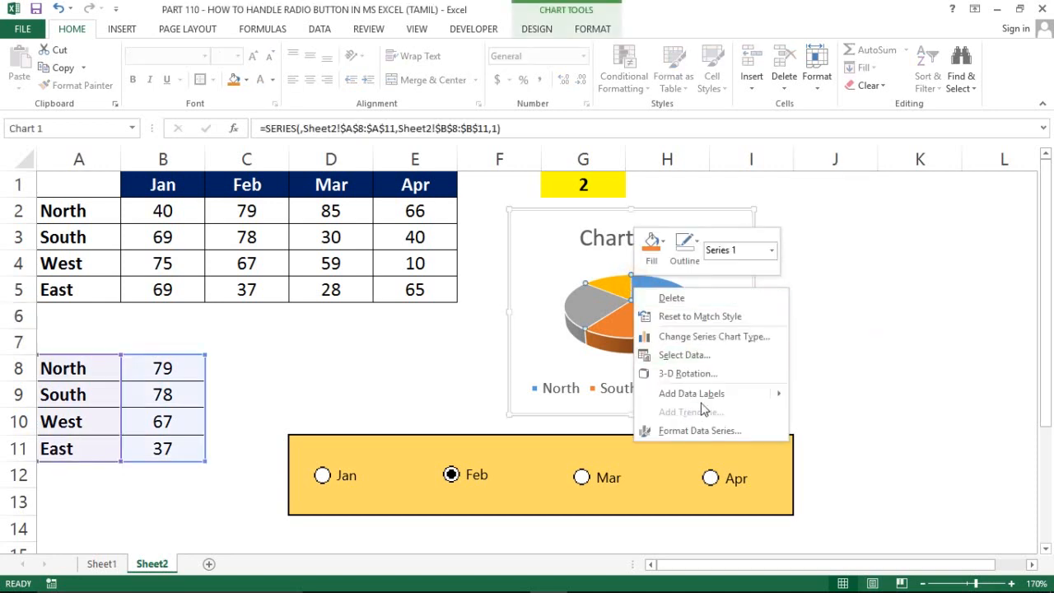
mouse_move(713, 397)
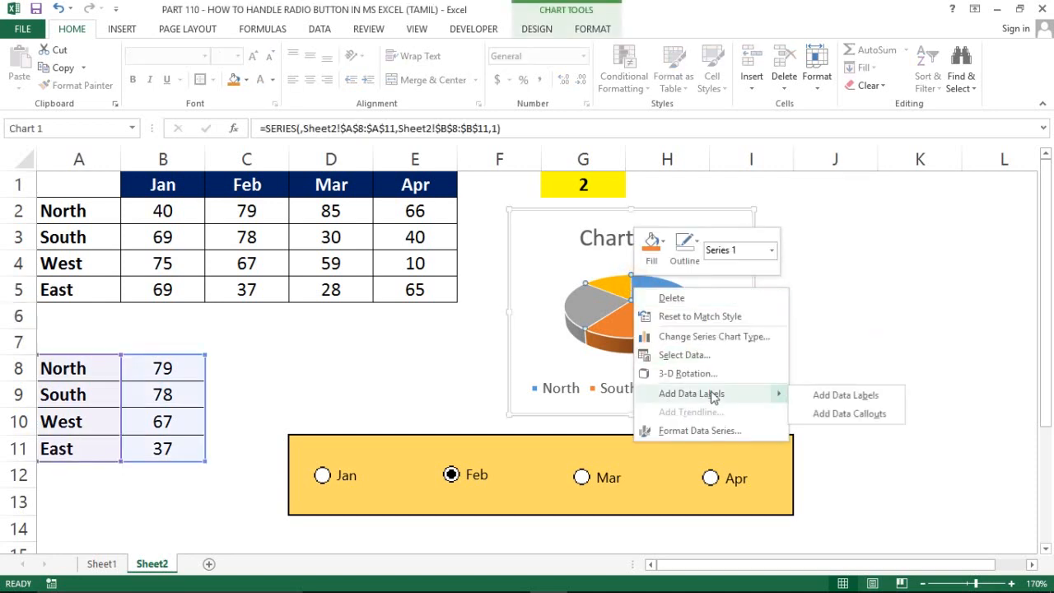
left_click(820, 396)
left_click(830, 331)
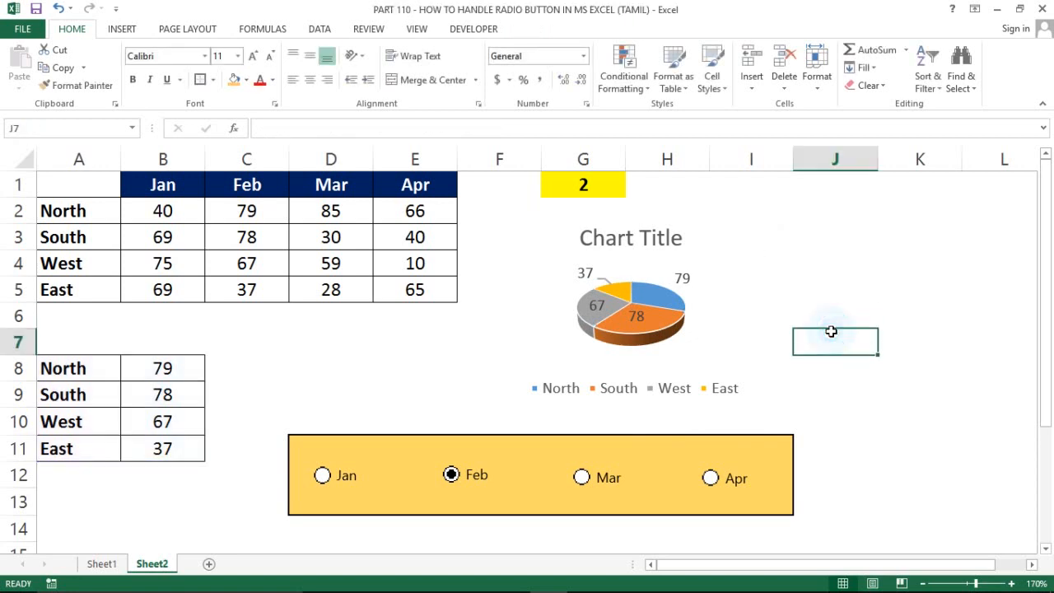
left_click(865, 409)
key("ctrl+s")
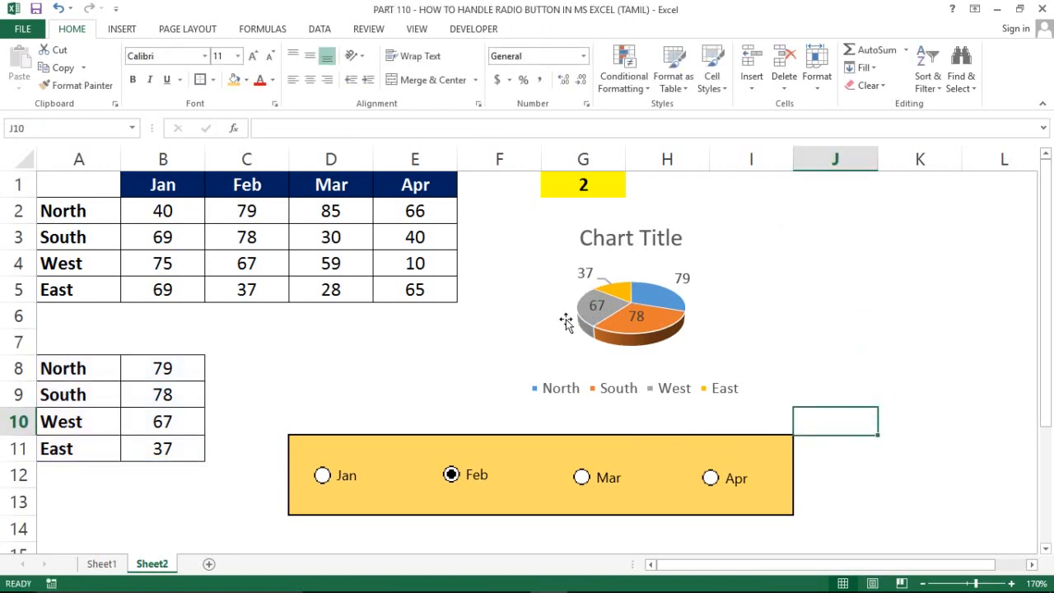
left_click(555, 309)
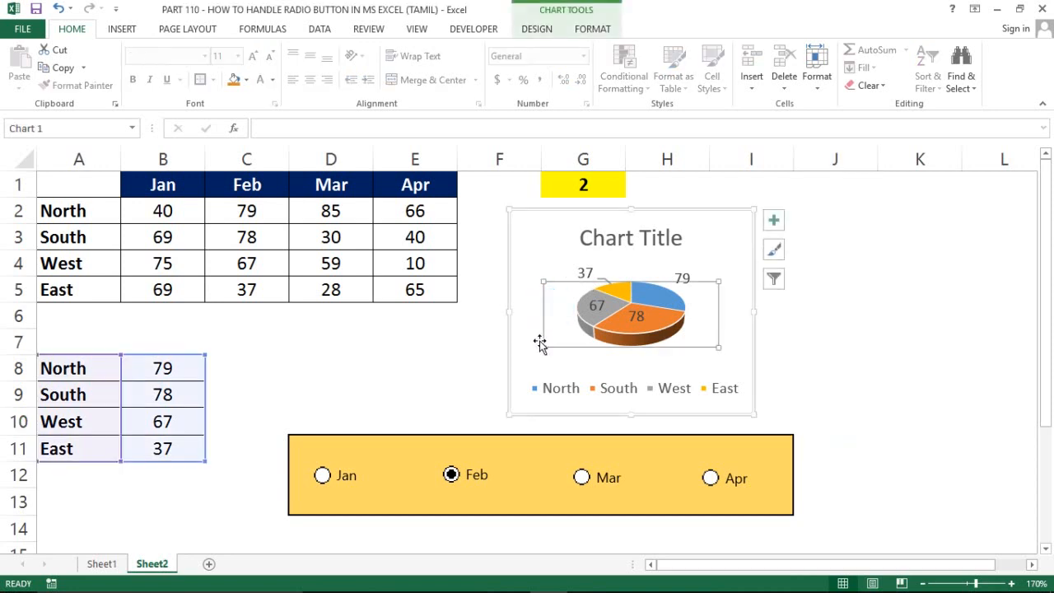
left_click_drag(506, 414, 479, 445)
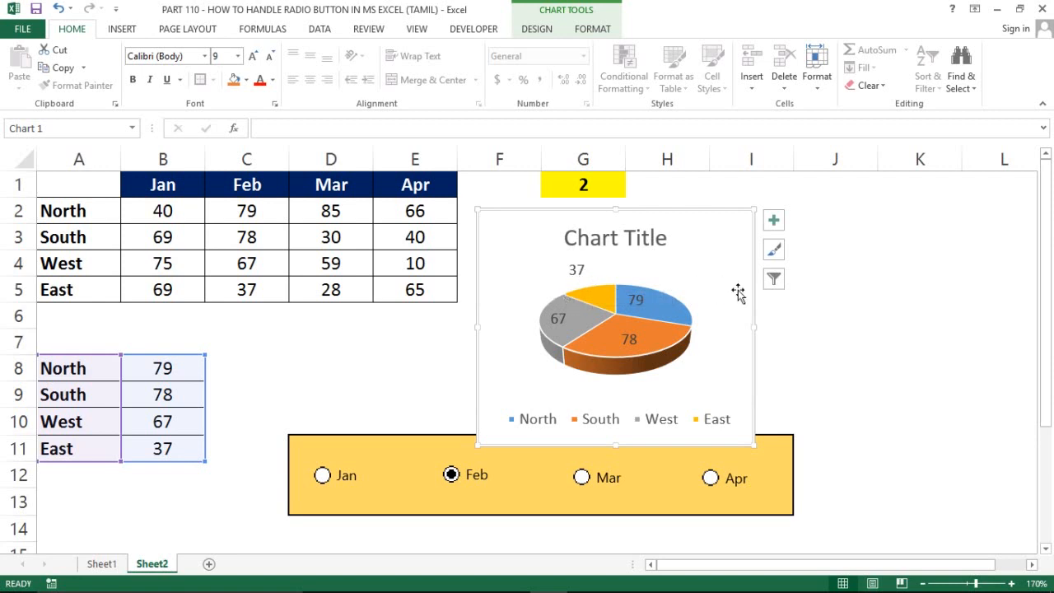
key("ctrl+z")
key("ctrl+z")
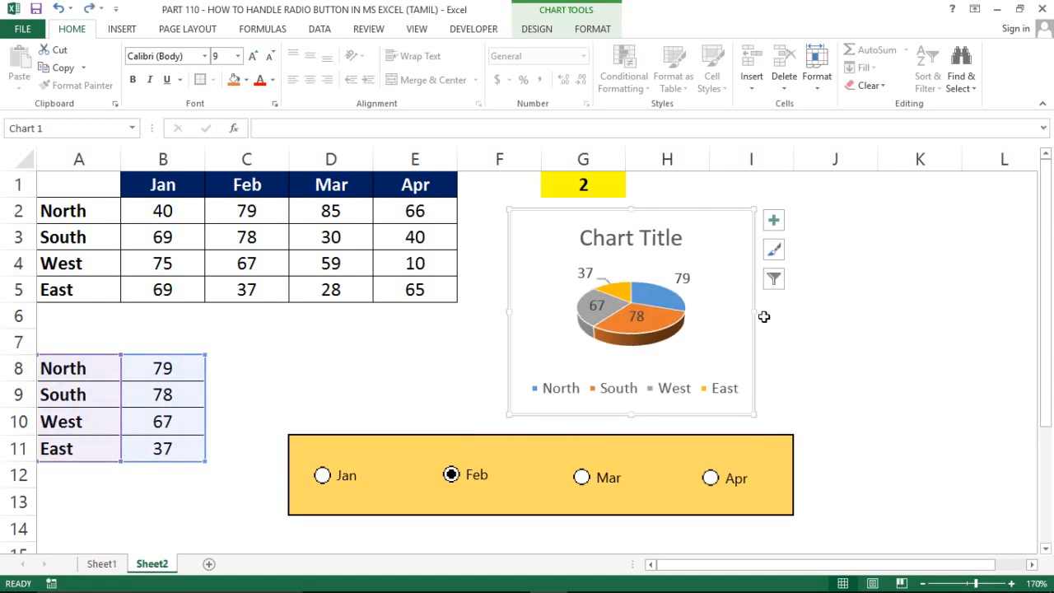
left_click(795, 336)
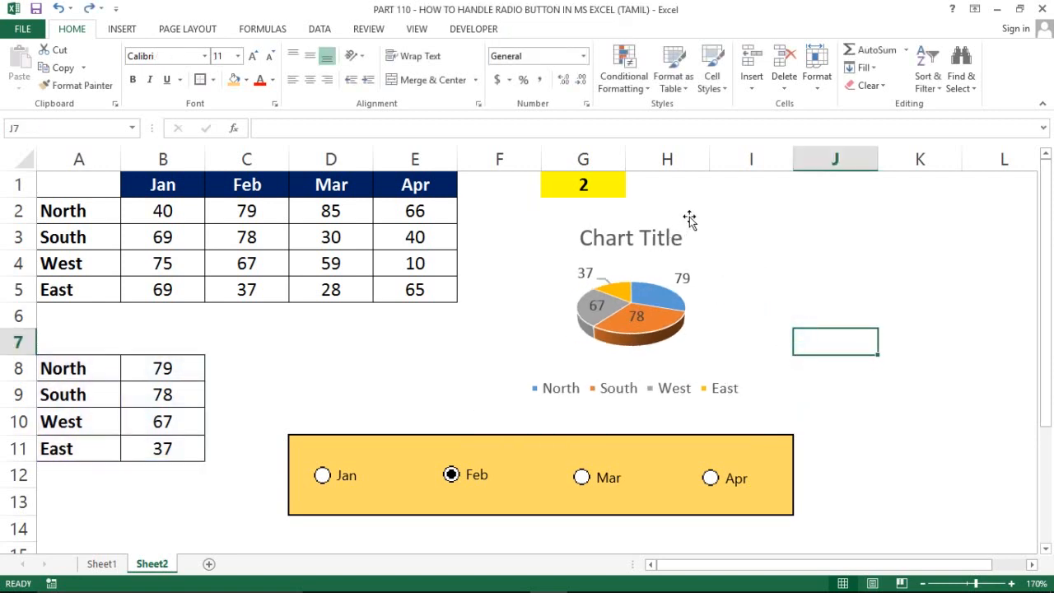
Step: Delete the title of the pie chart and deselect the chart
left_click(687, 217)
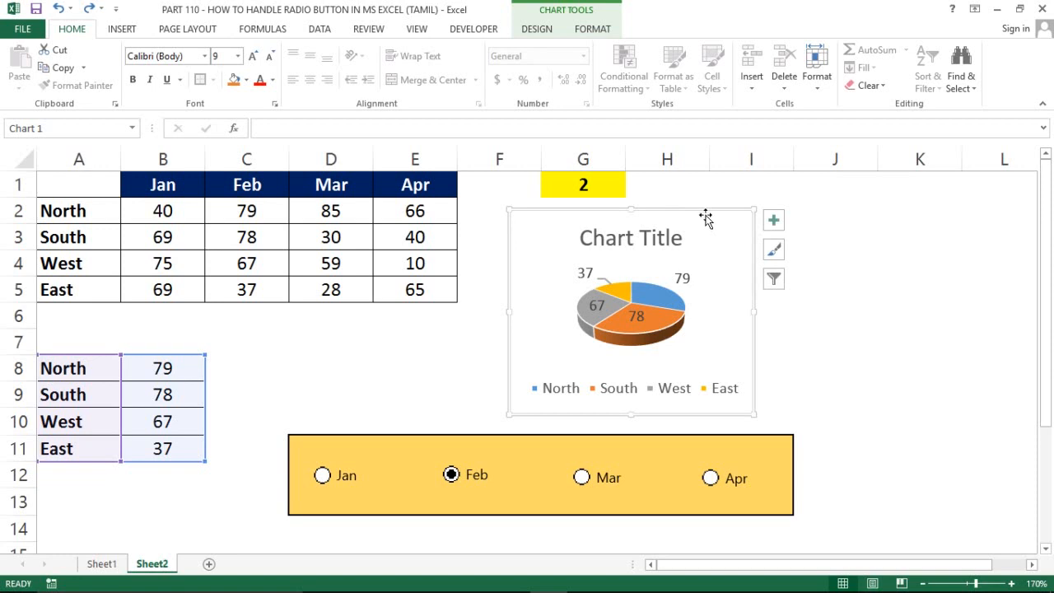
left_click(665, 233)
key("Escape")
left_click(663, 233)
key("Delete")
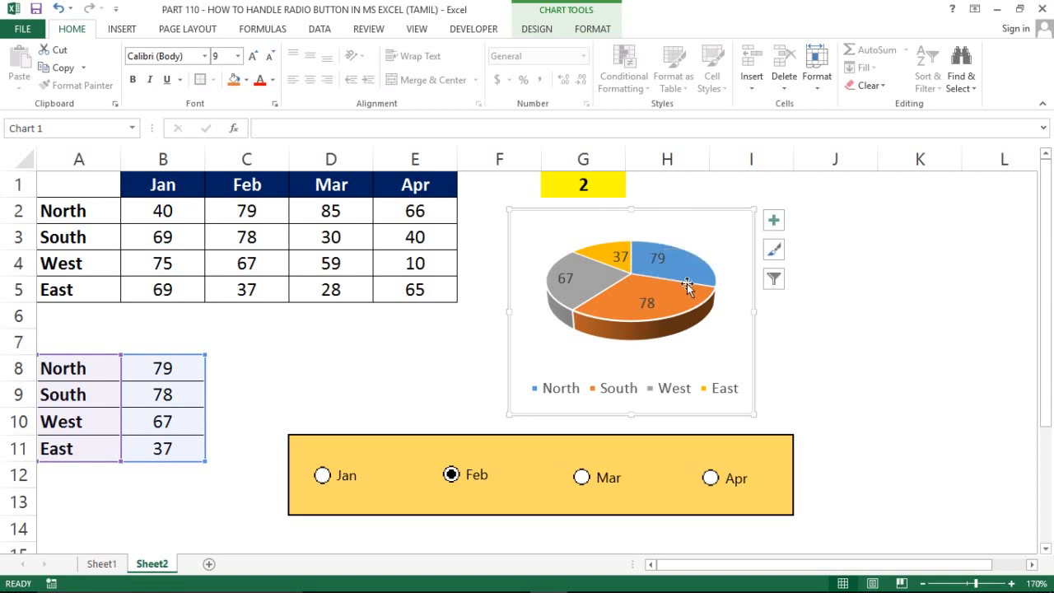
left_click(838, 305)
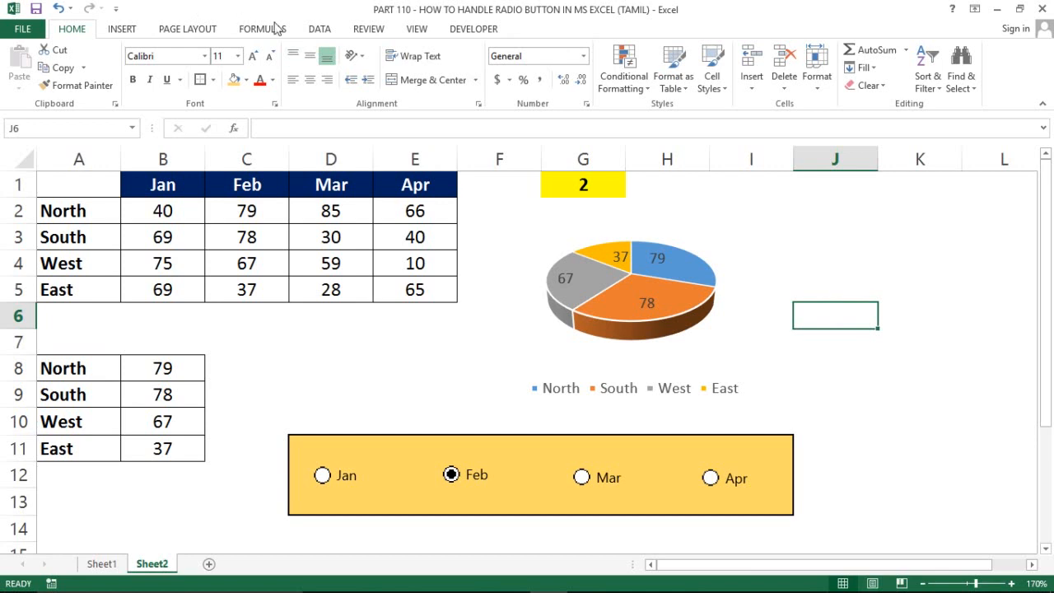
Step: Check which cell range the pie chart uses as its data source, then close the source settings without changes
left_click(74, 368)
right_click(640, 302)
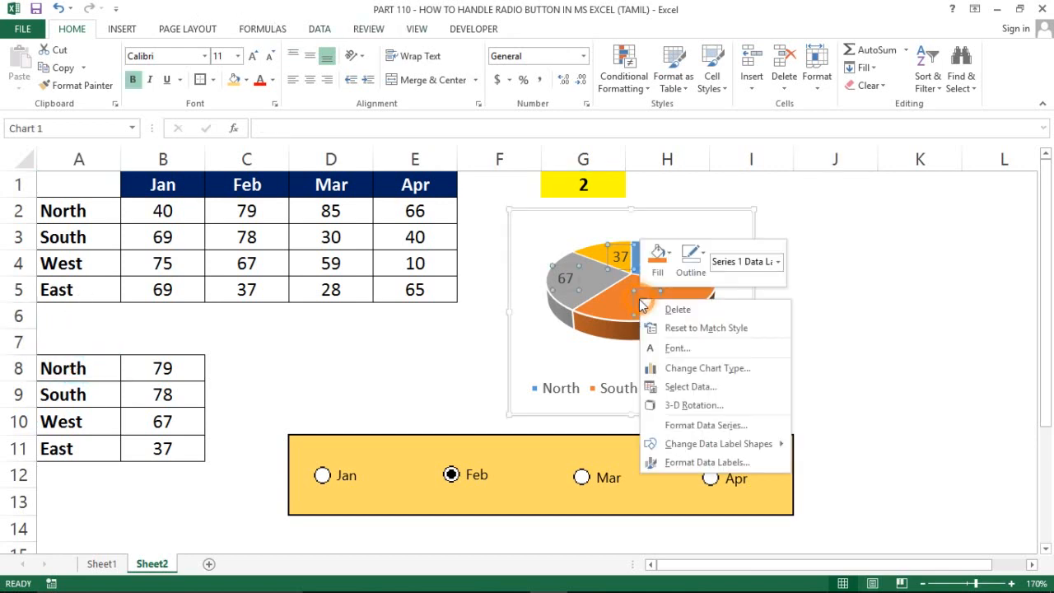
left_click(684, 386)
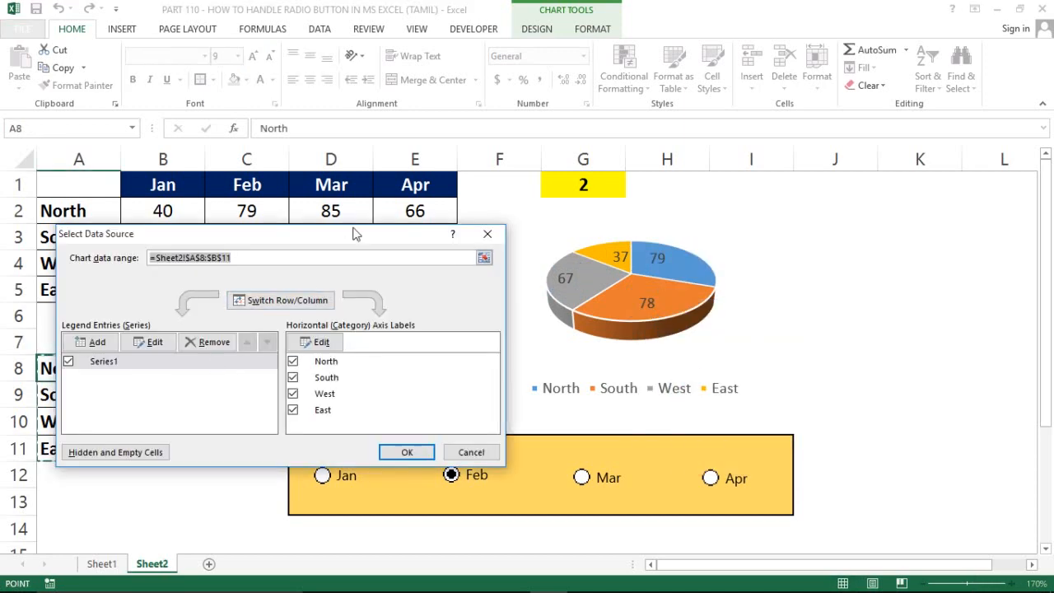
left_click_drag(352, 232, 708, 332)
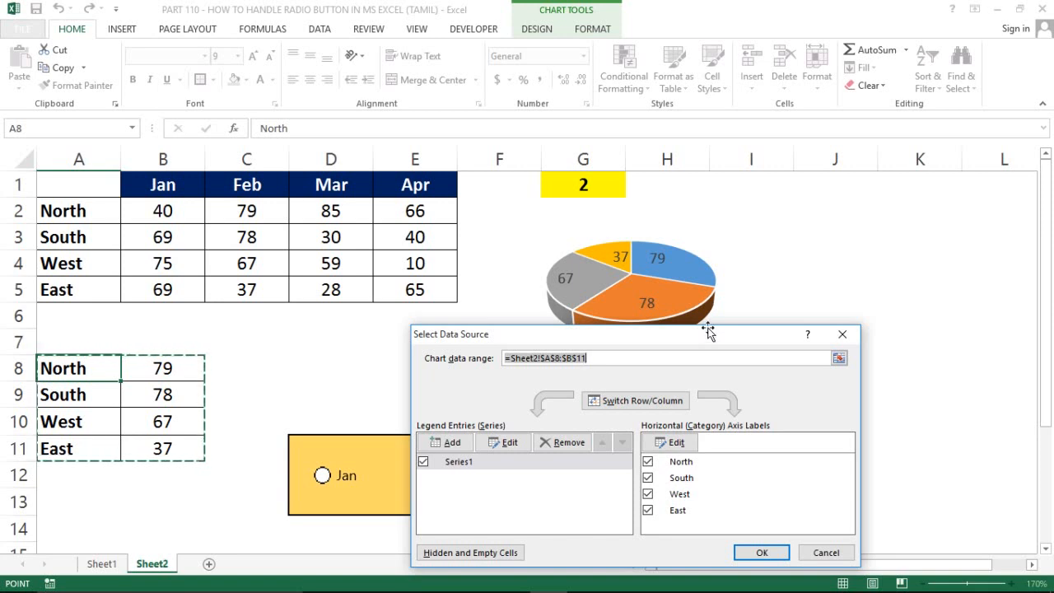
key("Return")
left_click(189, 338)
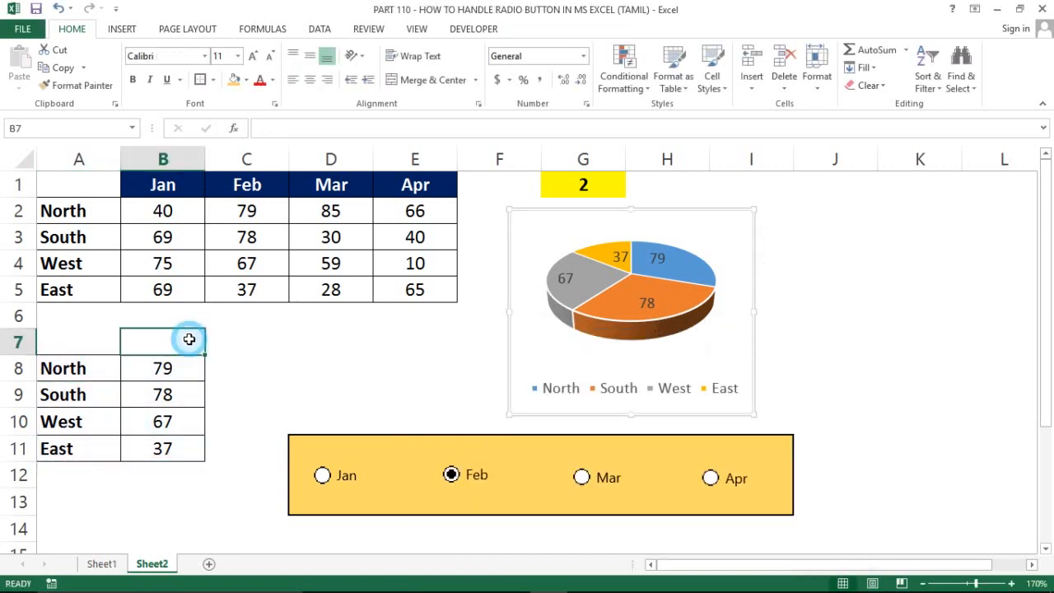
left_click(242, 346)
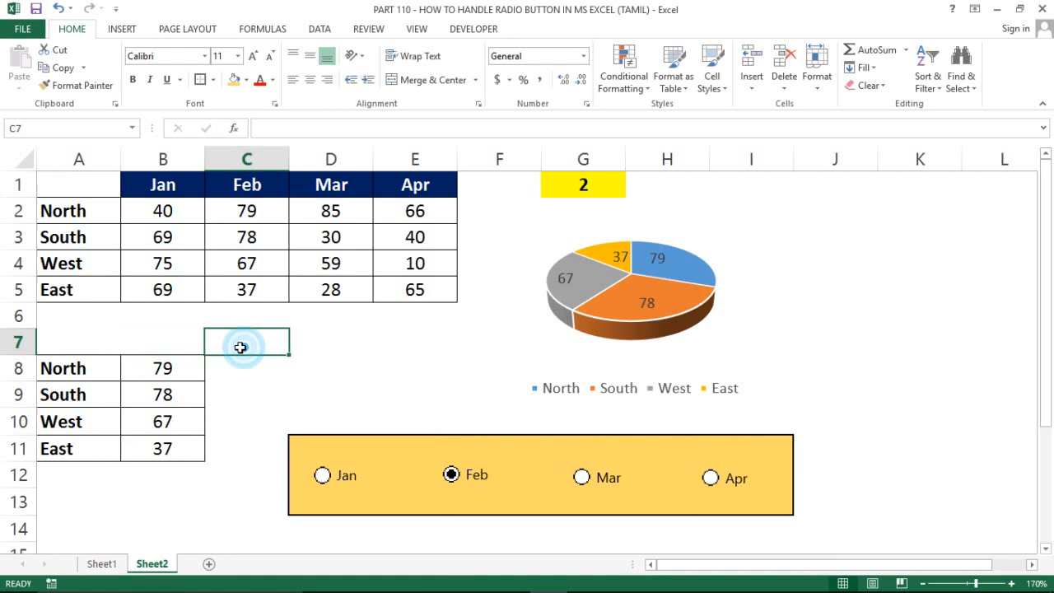
Step: Insert a 3-D Clustered Column chart from the range A8:B11
left_click(94, 368)
key("shift+Right")
key("ctrl+shift+Down")
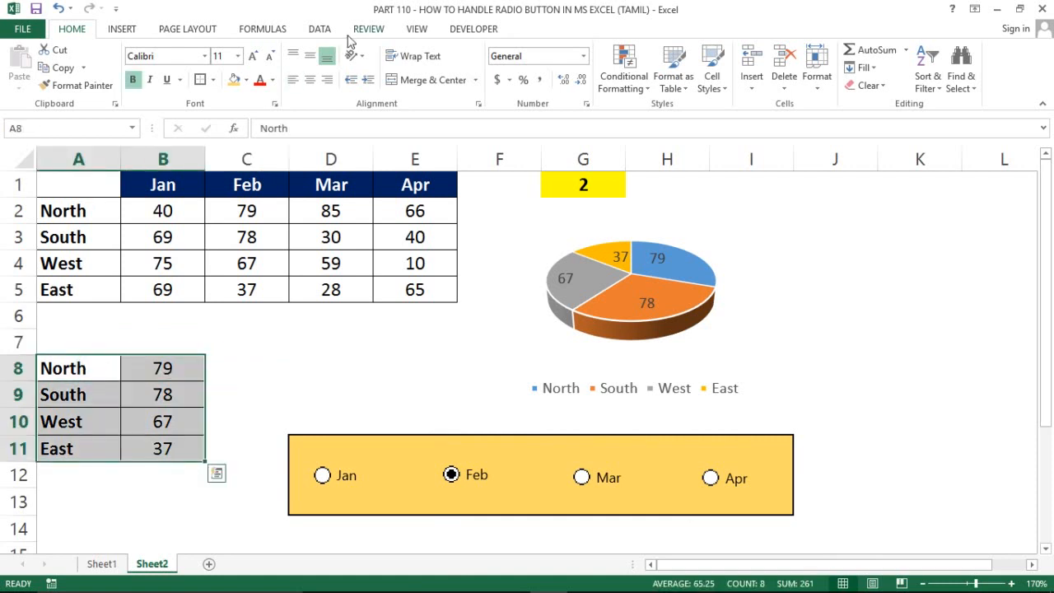
left_click(119, 29)
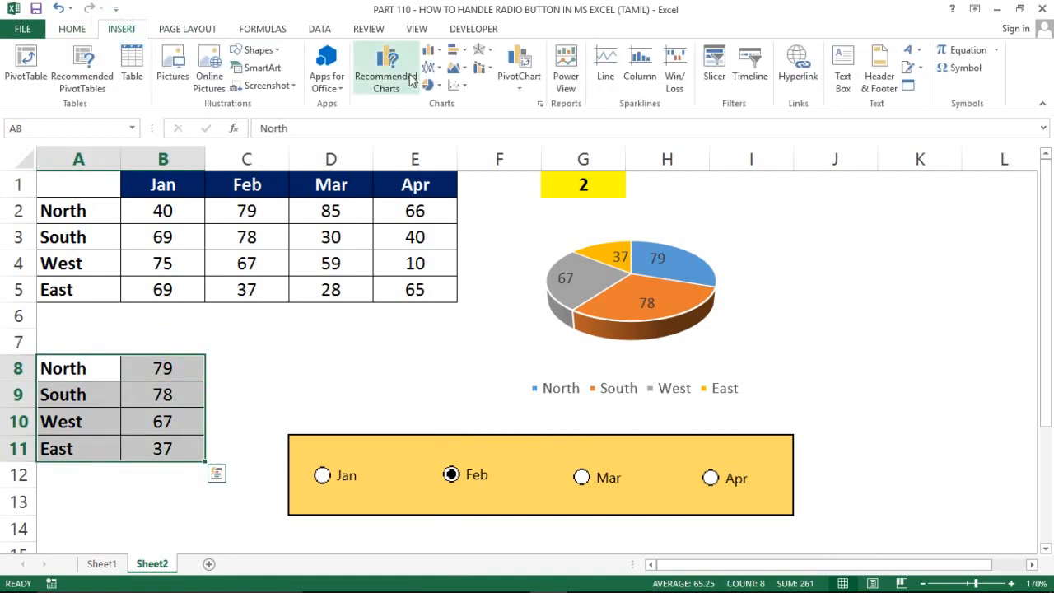
left_click(441, 51)
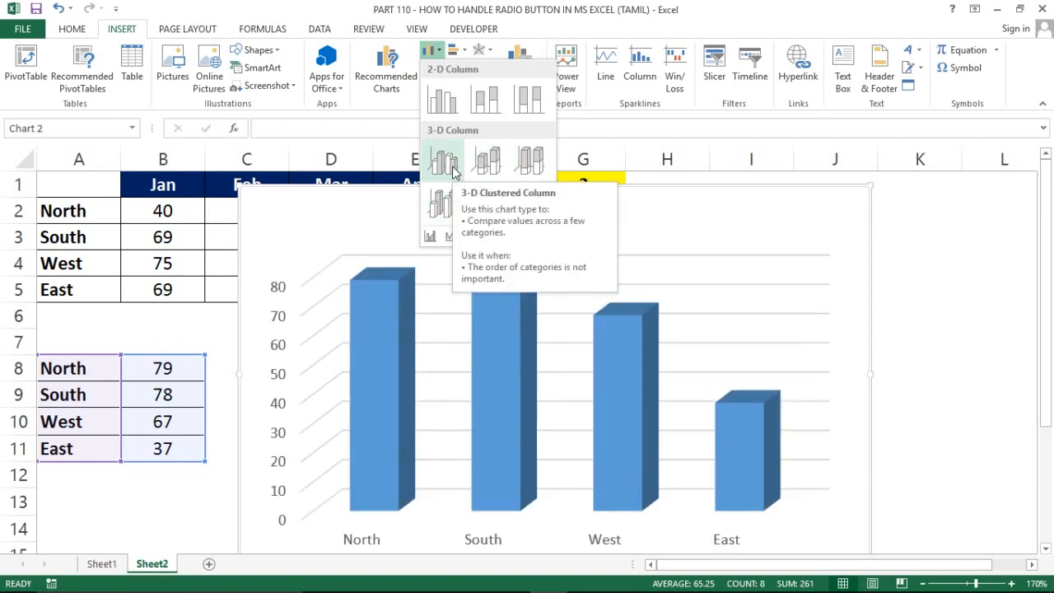
left_click(449, 164)
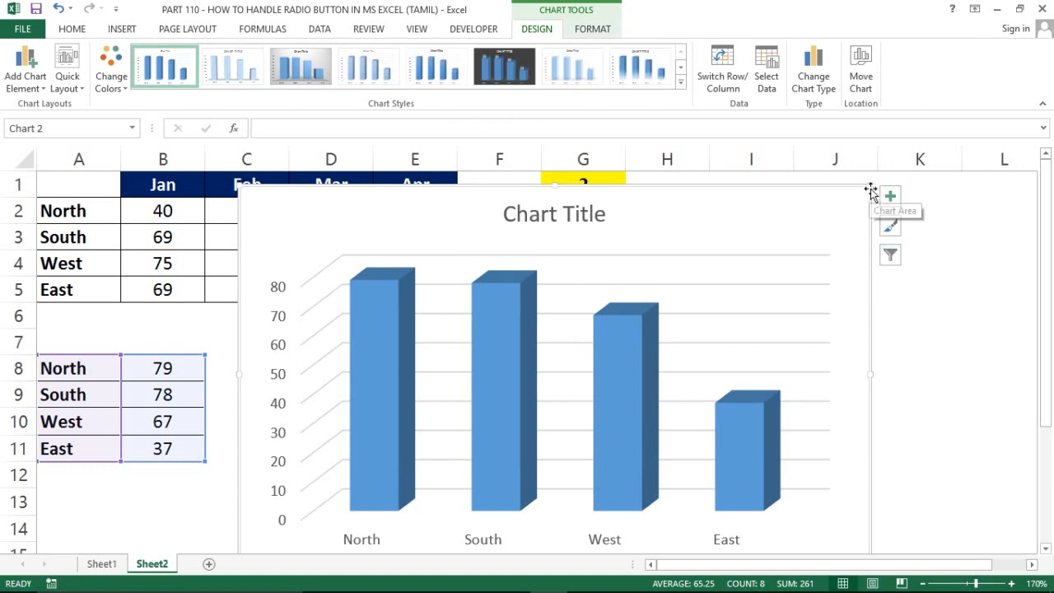
Step: Reduce the size of the new column chart and delete its title and gridlines
left_click_drag(870, 184, 674, 238)
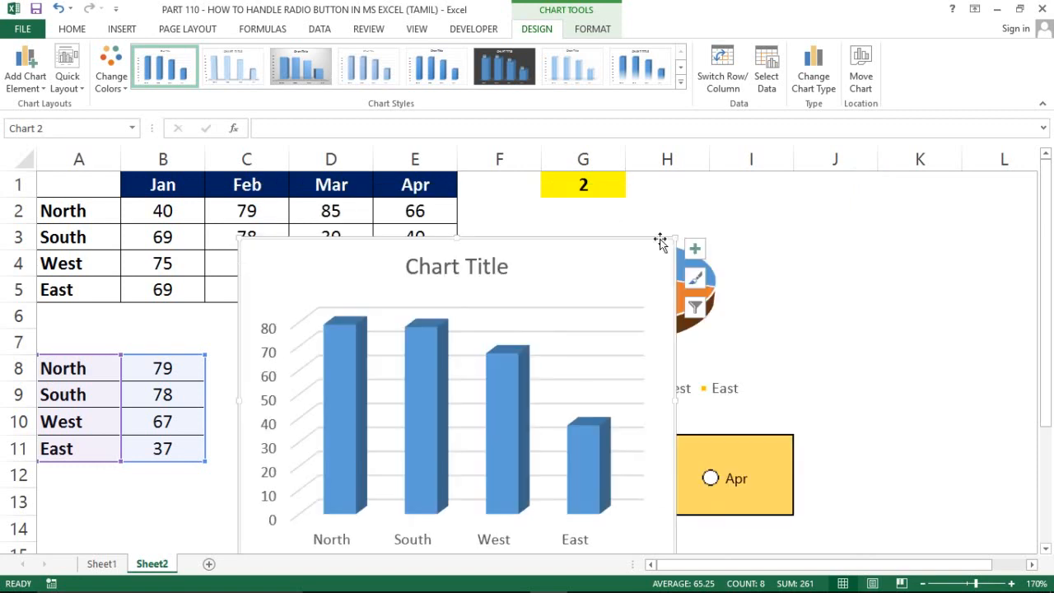
left_click(487, 267)
key("Delete")
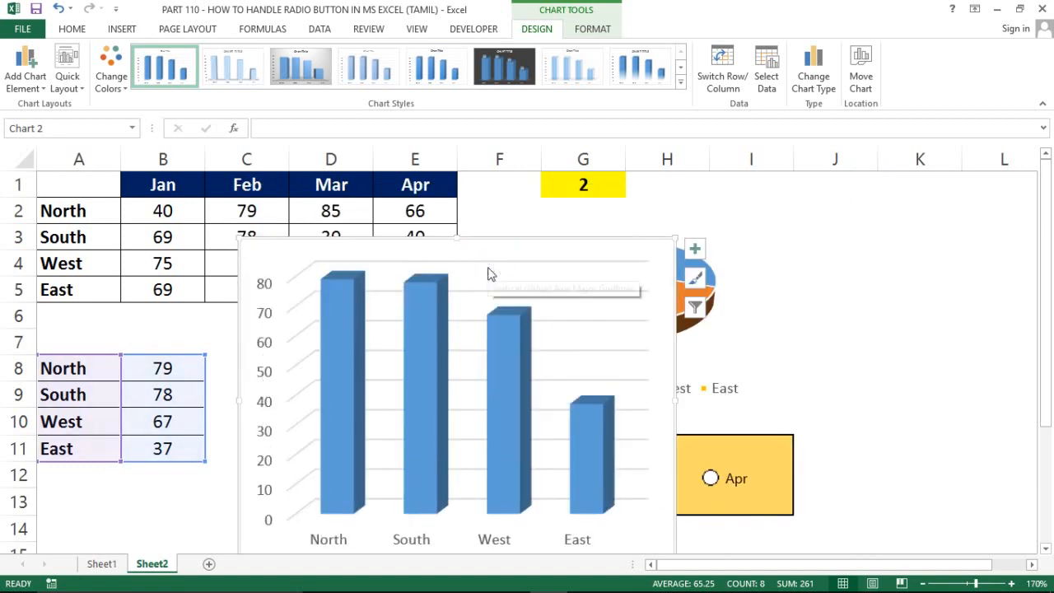
left_click(514, 267)
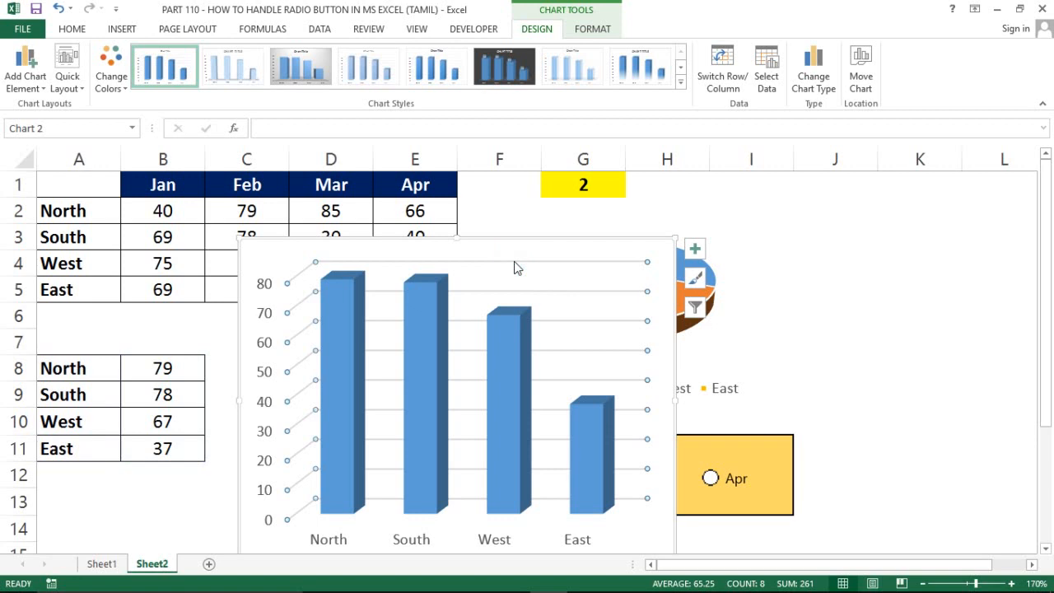
key("Delete")
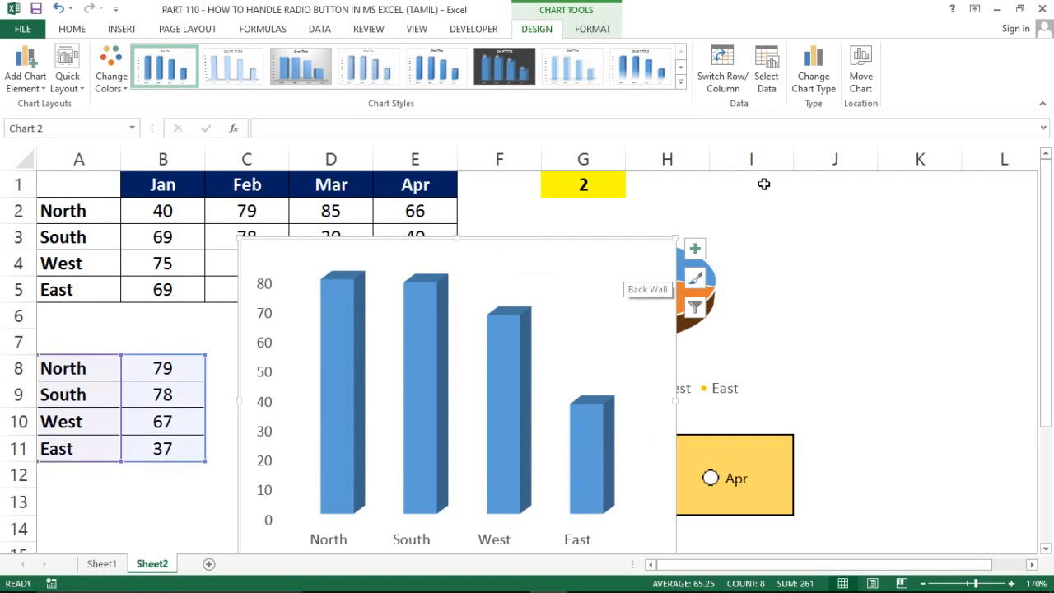
Step: Resize the column chart to fit beside the pie chart, over columns I to L, and delete its vertical axis
left_click_drag(677, 238, 944, 225)
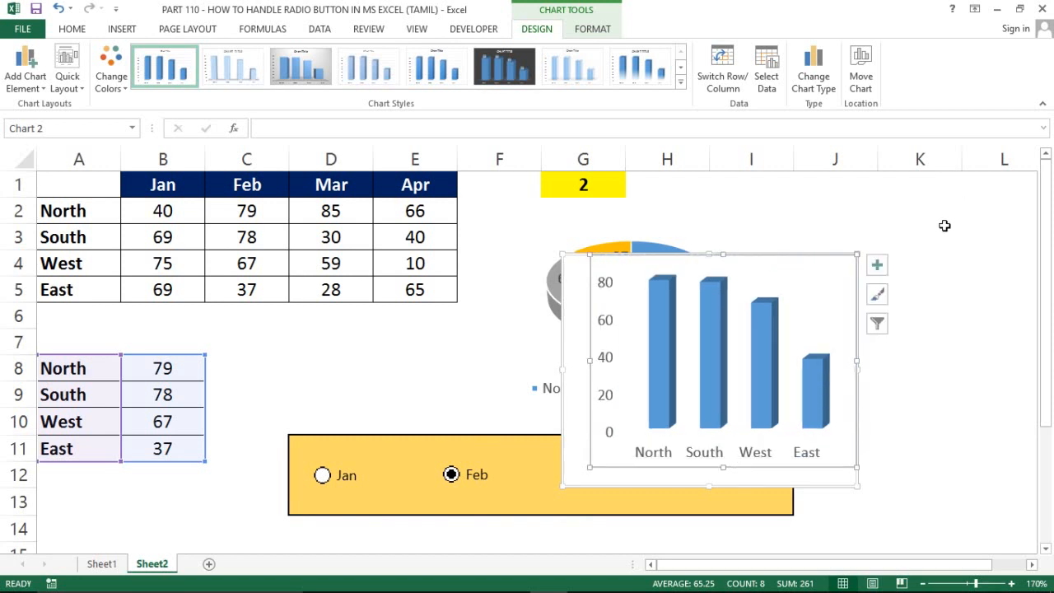
key("ctrl+z")
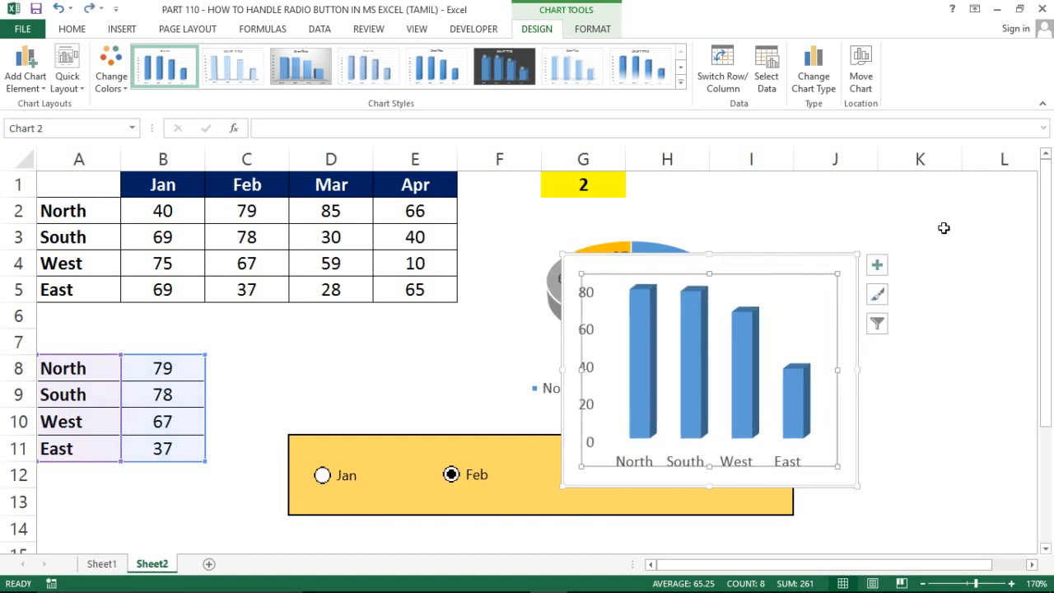
left_click(948, 209)
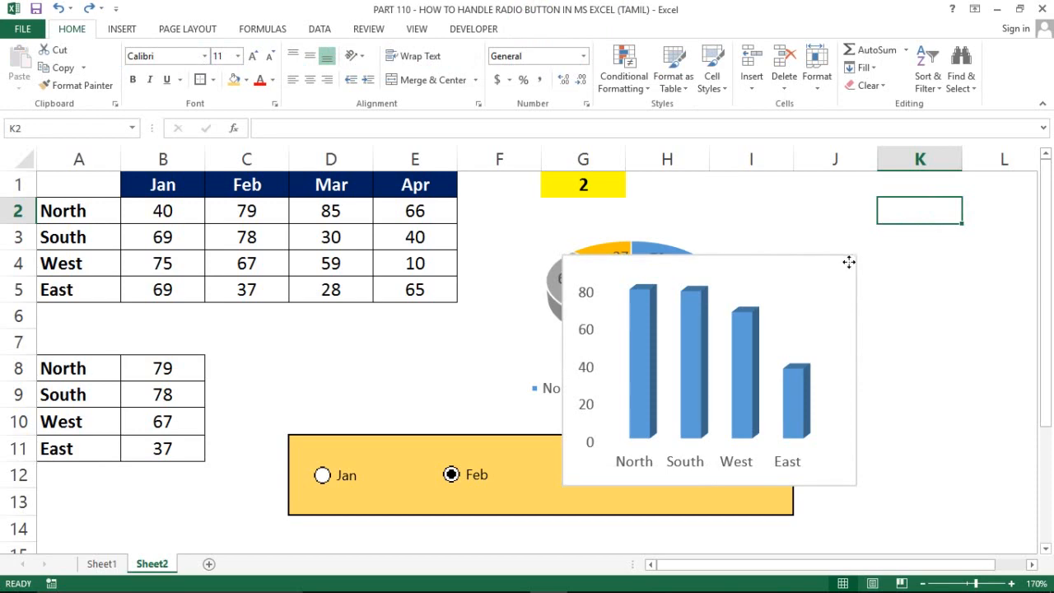
left_click(847, 262)
mouse_move(838, 265)
left_mouse_down()
mouse_move(934, 215)
mouse_move(1039, 203)
mouse_move(765, 195)
mouse_move(802, 203)
mouse_move(795, 195)
left_mouse_up()
left_click(548, 259)
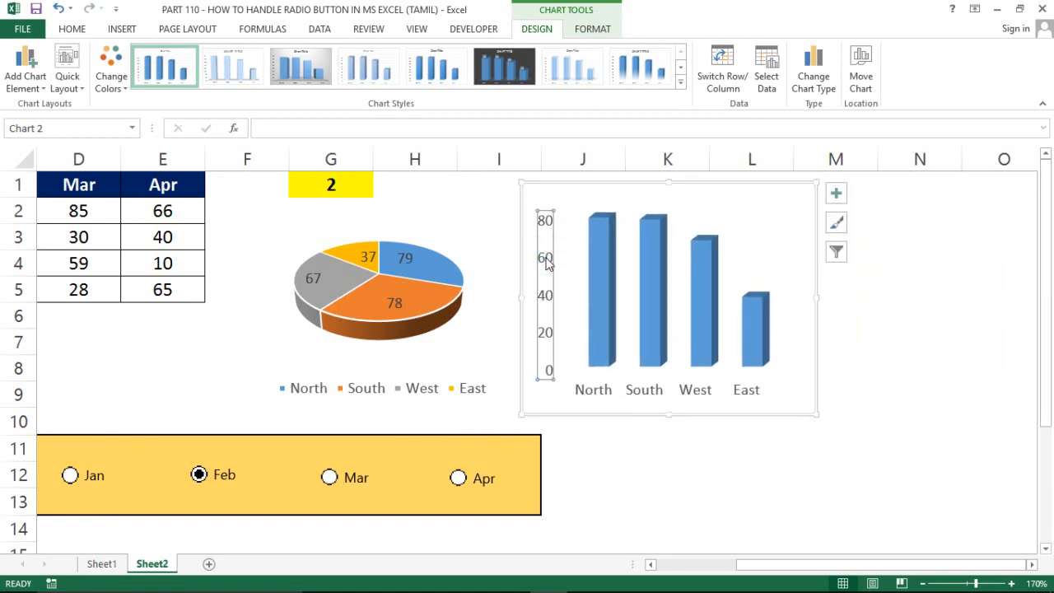
key("Delete")
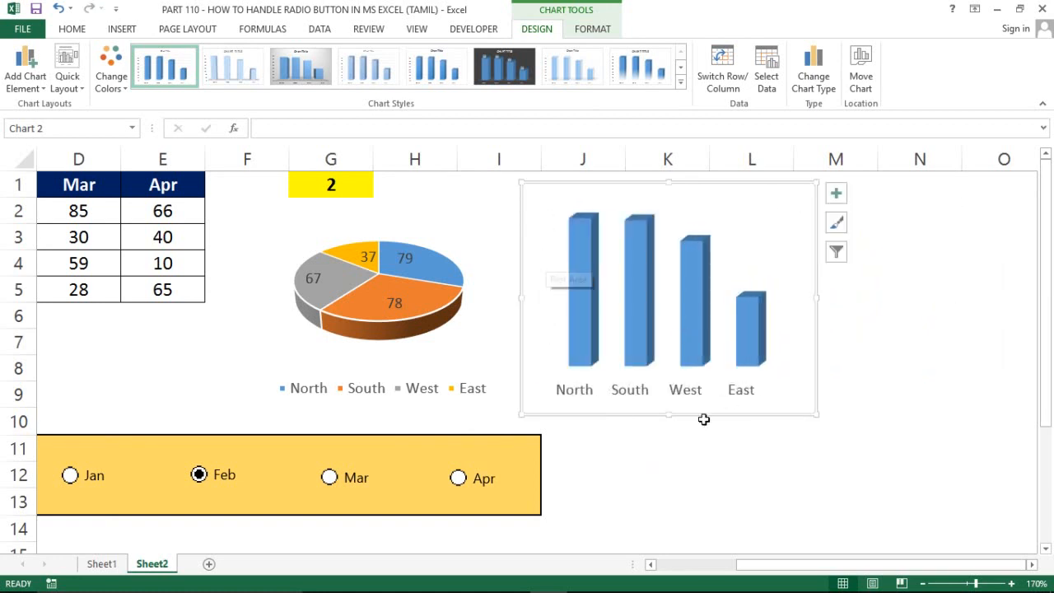
Step: Make the column chart's category labels and the pie chart's legend text bold
left_click(650, 565)
left_click(651, 565)
left_click(650, 565)
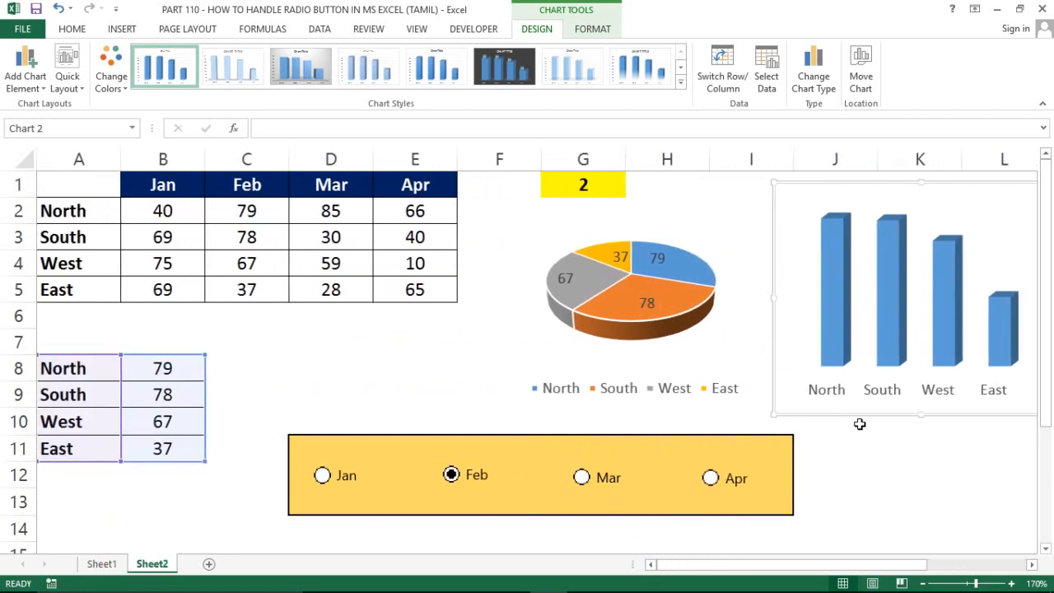
left_click(897, 395)
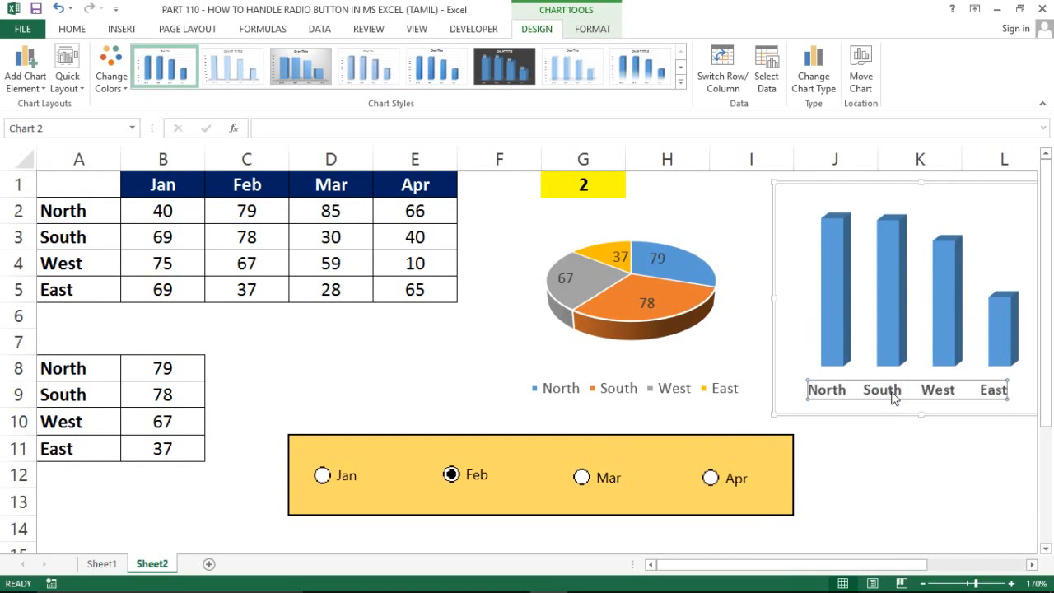
left_click(631, 393)
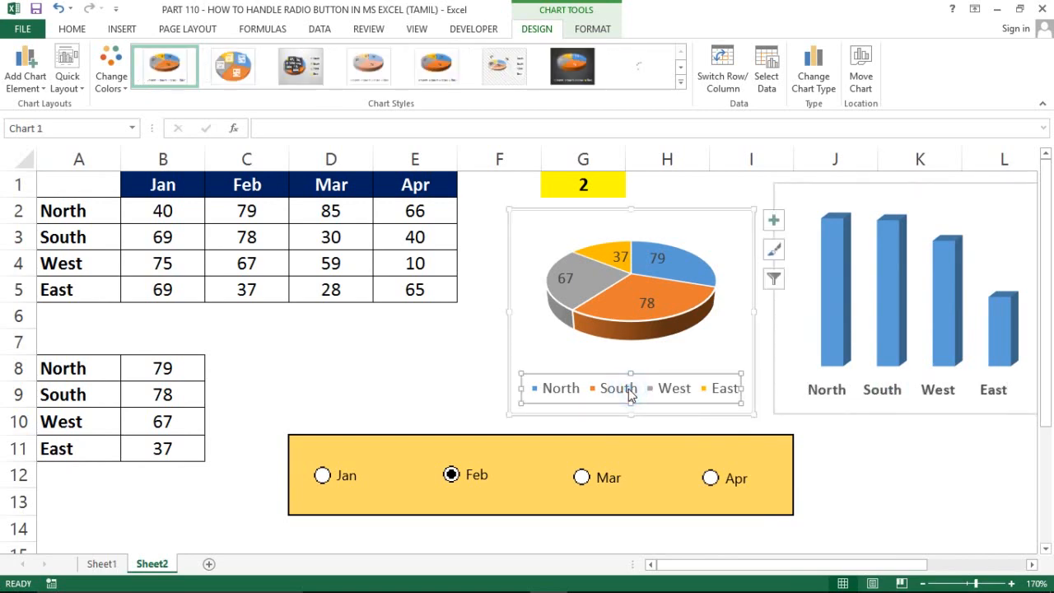
left_click(928, 461)
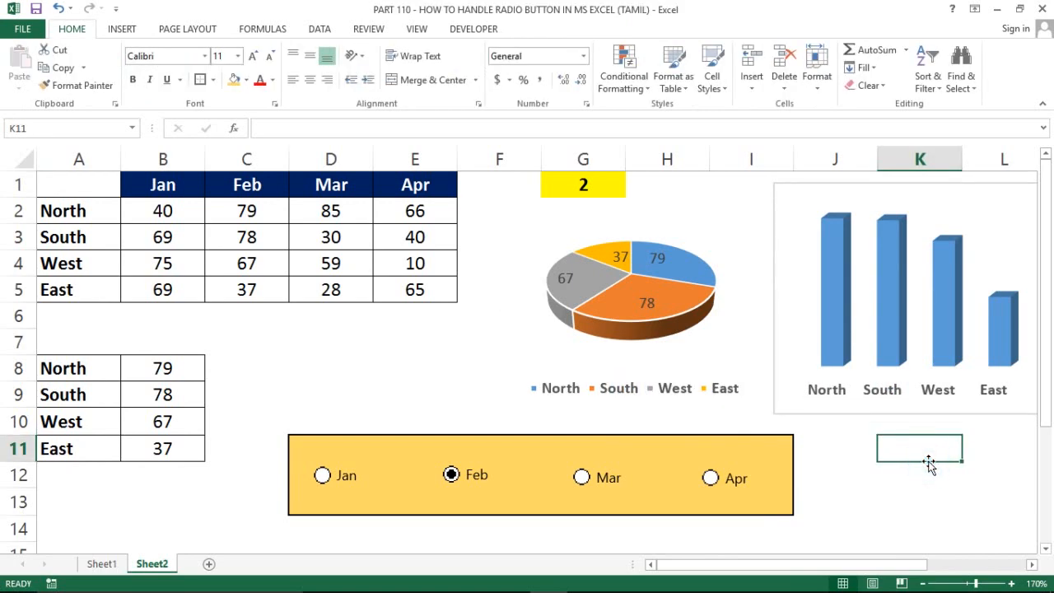
Step: Add data labels to the columns of the 3-D column chart
left_click(825, 305)
right_click(825, 305)
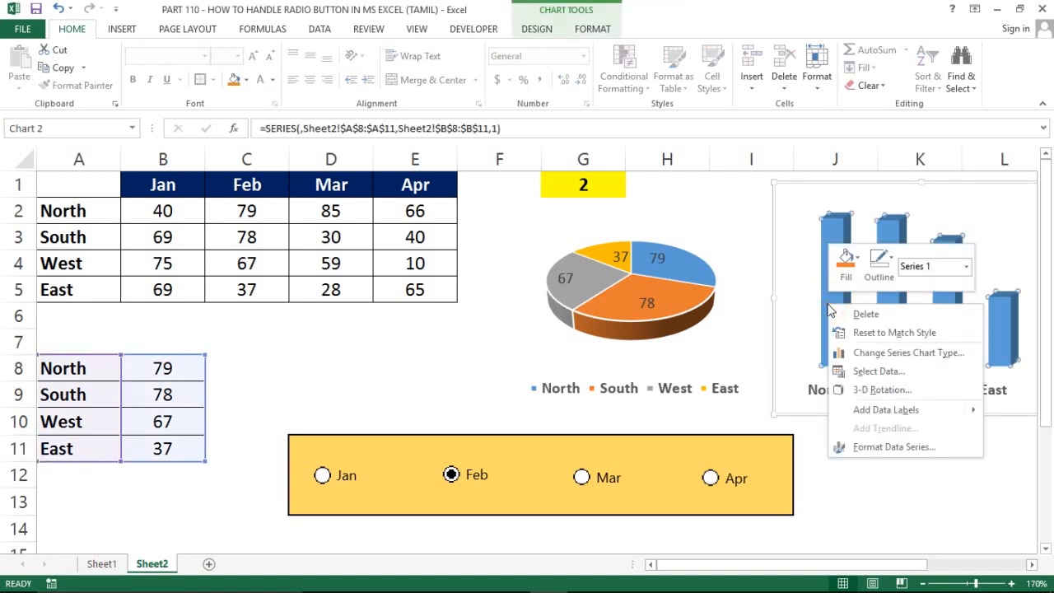
mouse_move(915, 410)
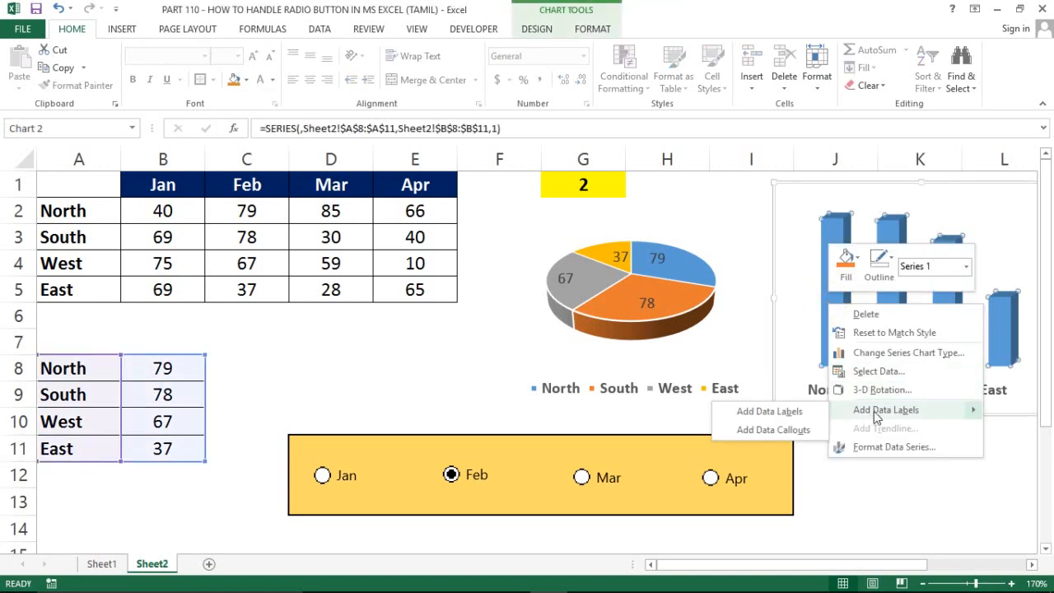
left_click(800, 411)
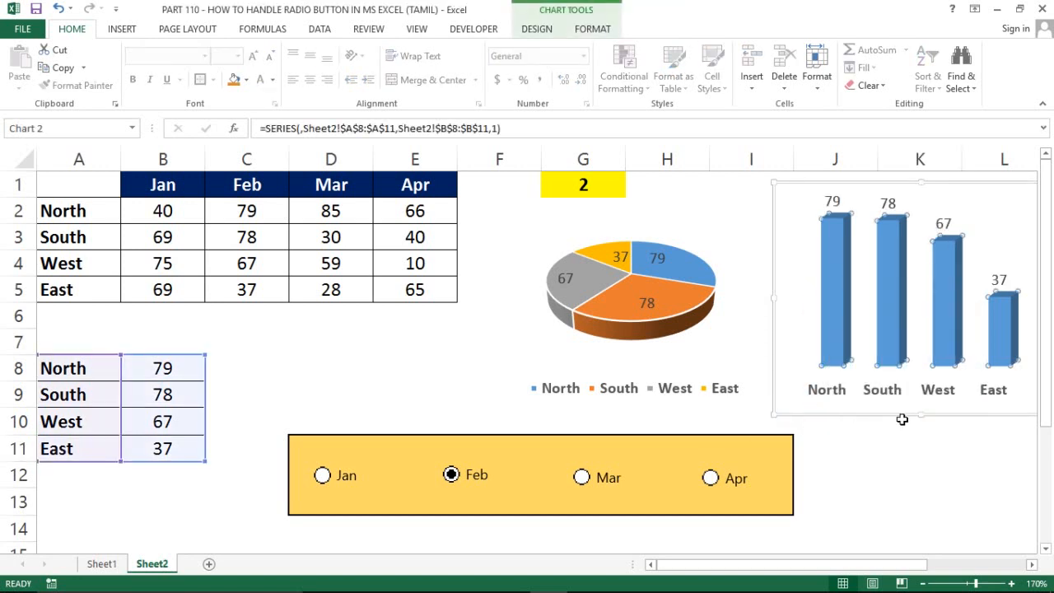
Step: Make the data labels of both the column chart and the pie chart bold
left_click(832, 205)
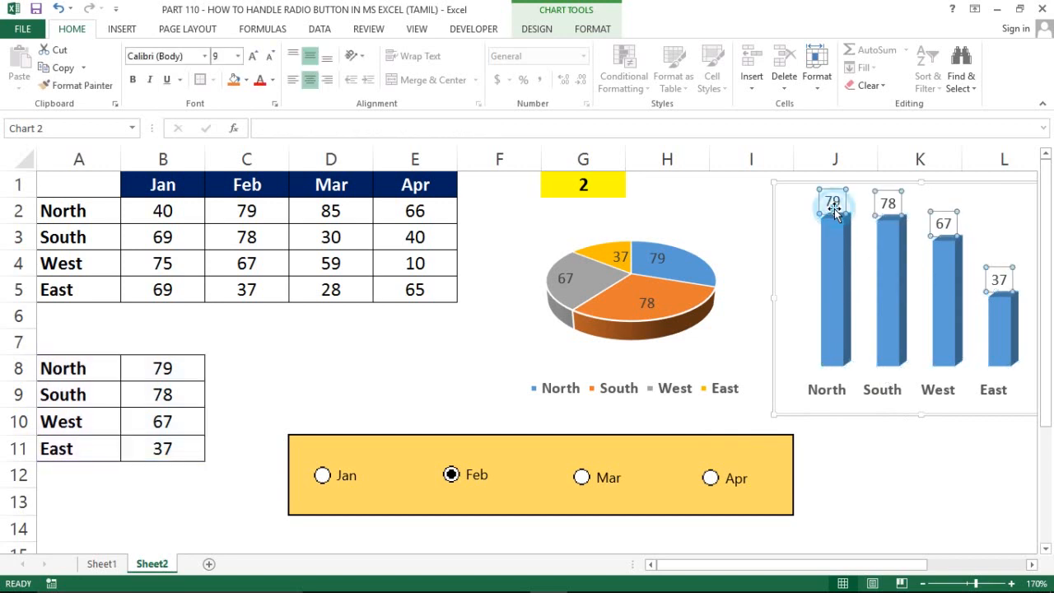
key("ctrl+b")
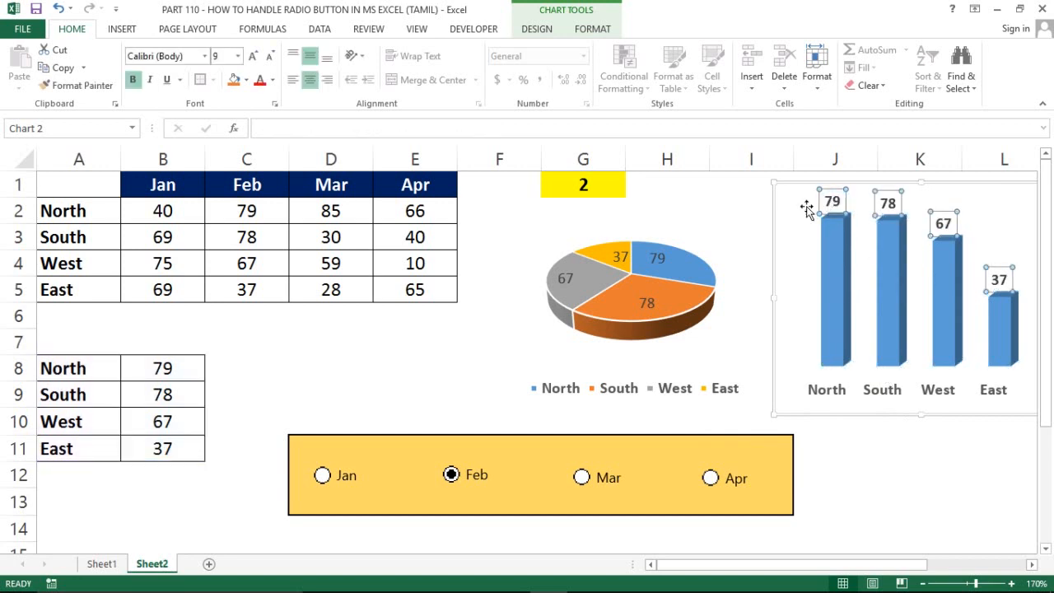
left_click(618, 261)
key("ctrl+b")
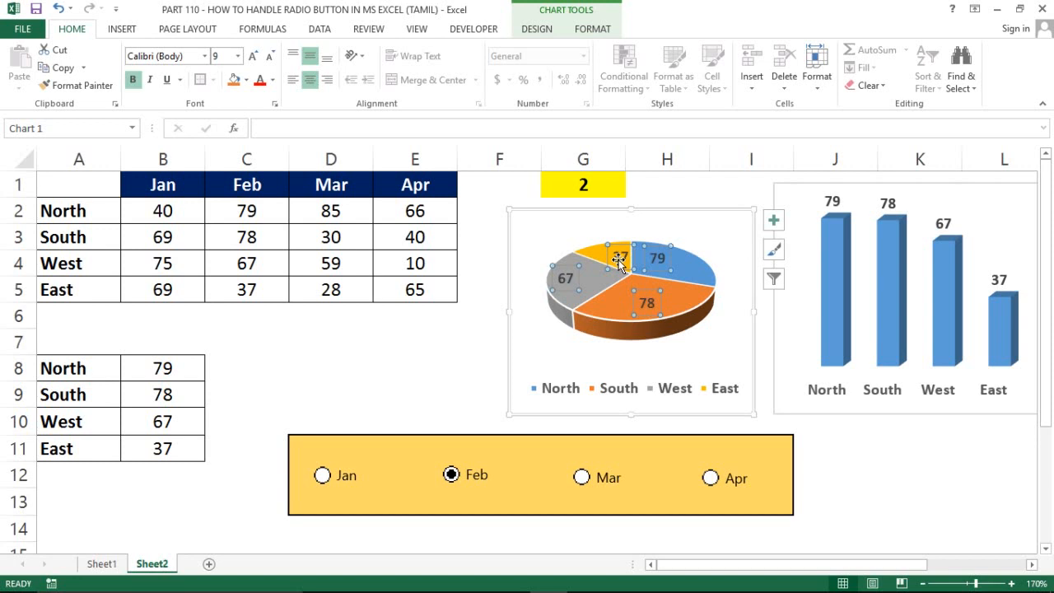
left_click(387, 350)
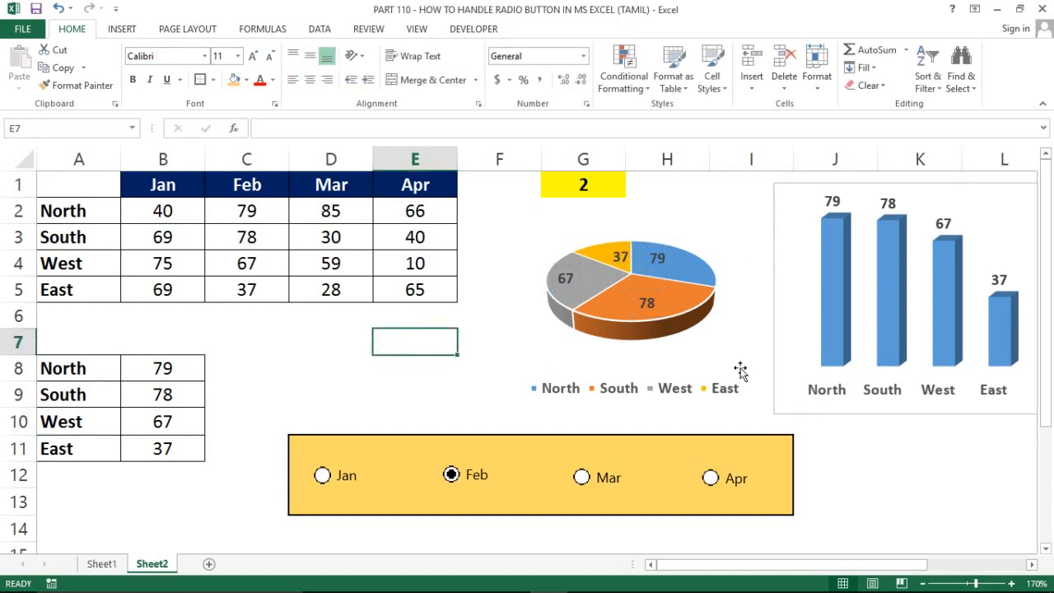
Step: Remove the outline around the column chart and save the workbook
left_click(772, 306)
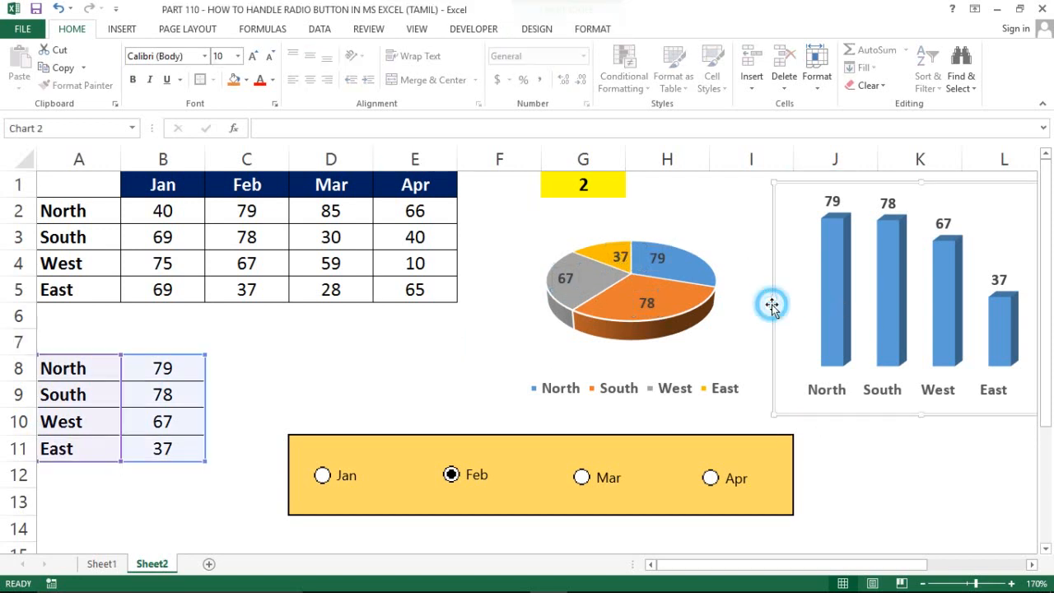
left_click(579, 29)
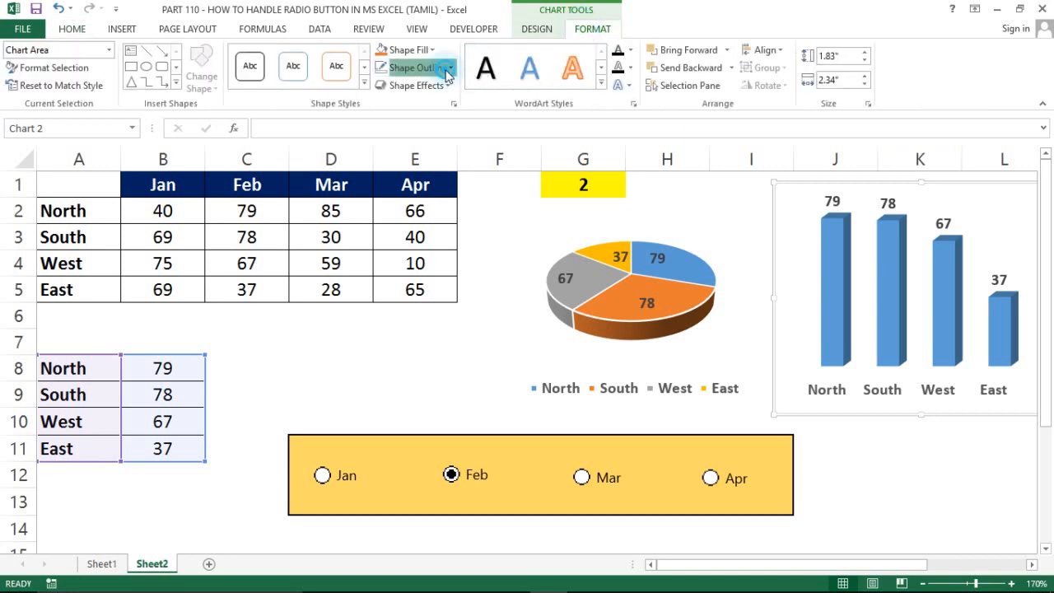
left_click(447, 72)
left_click(411, 219)
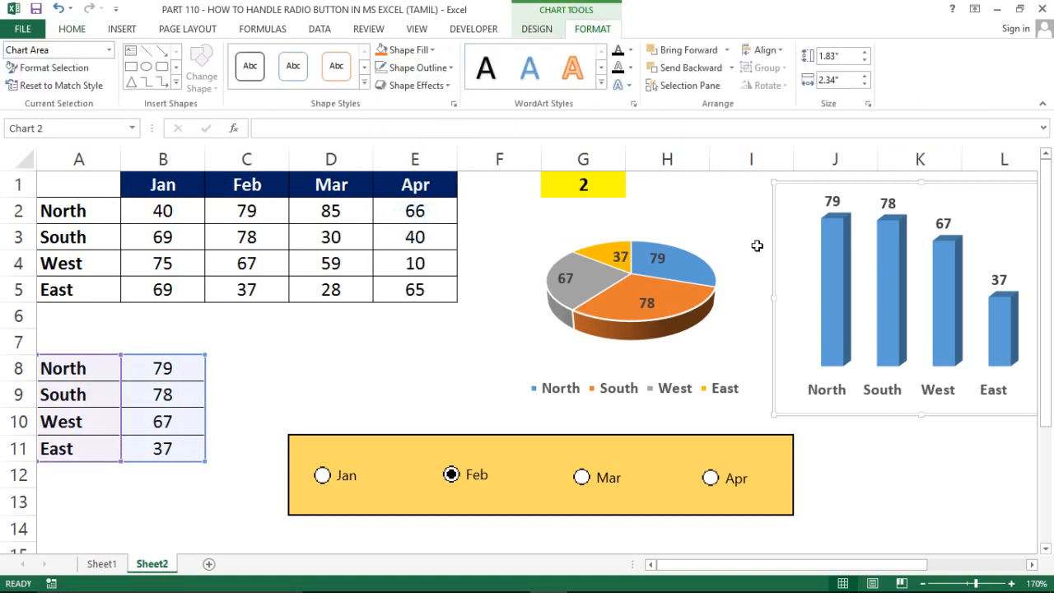
left_click(748, 241)
left_click(880, 447)
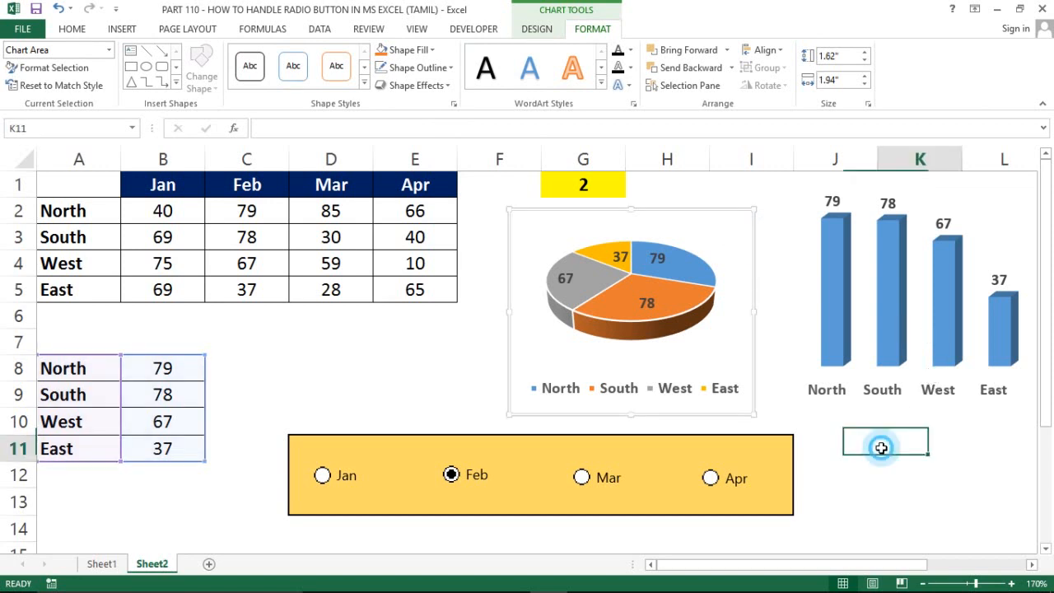
key("ctrl+s")
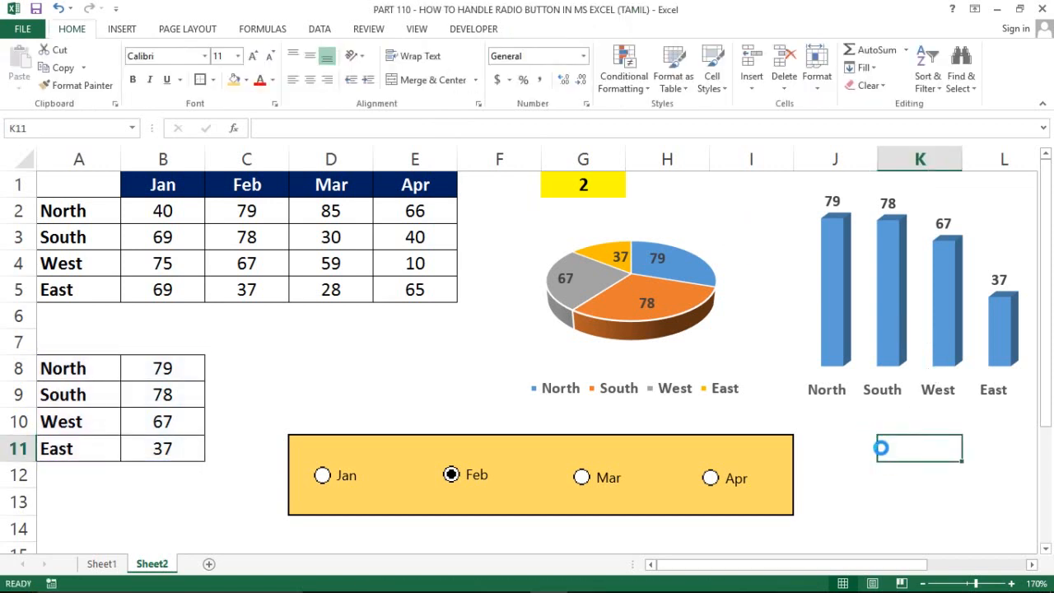
Step: Move the pie chart closer to the data table so that it starts just inside column F
left_click(336, 335)
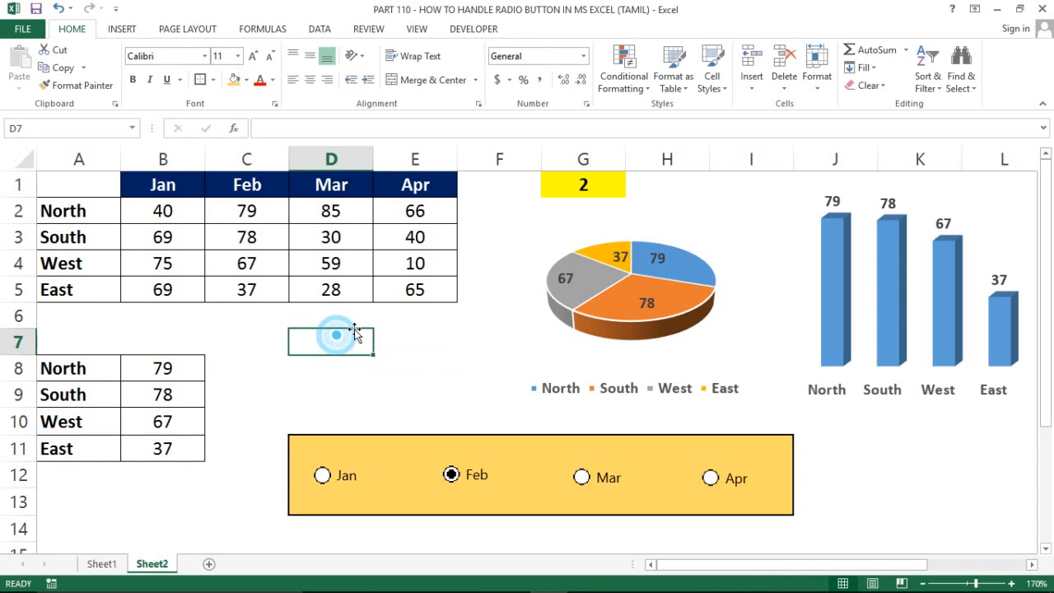
left_click(506, 292)
key("Right")
key("Right")
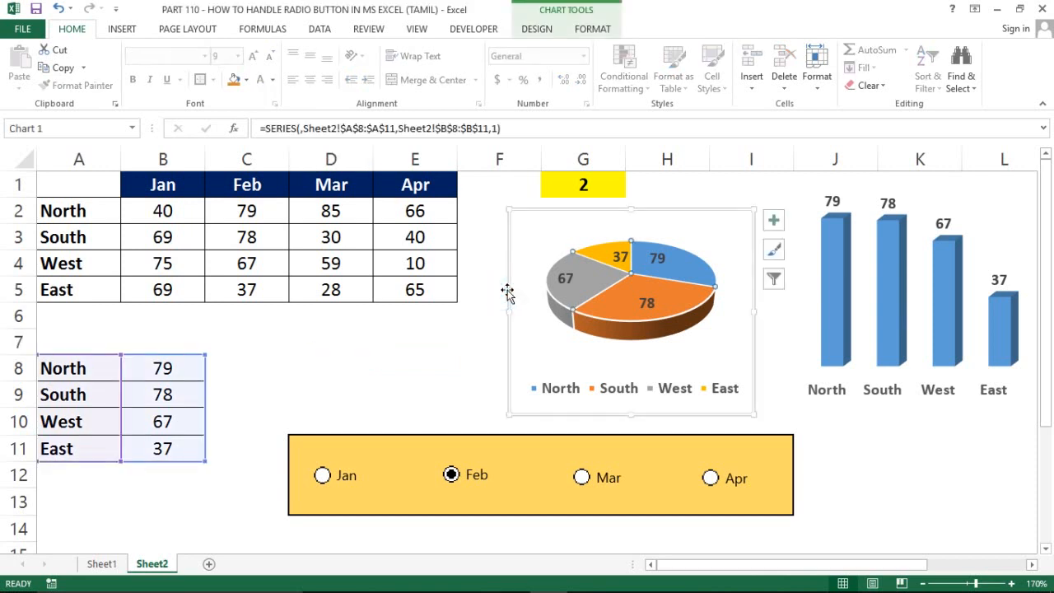
key("Escape")
left_click(547, 222)
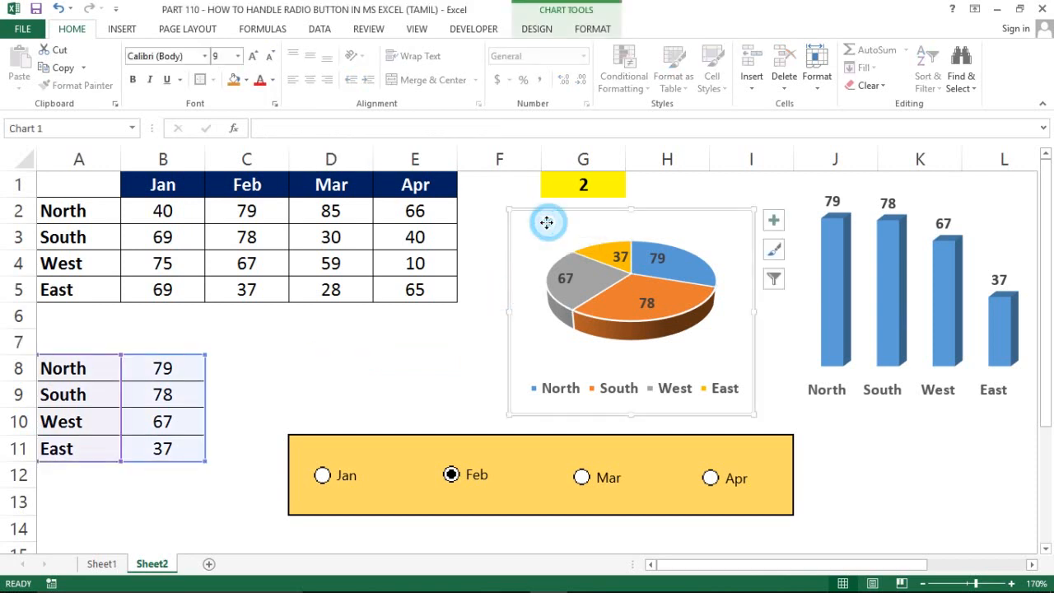
left_click_drag(547, 222, 507, 223)
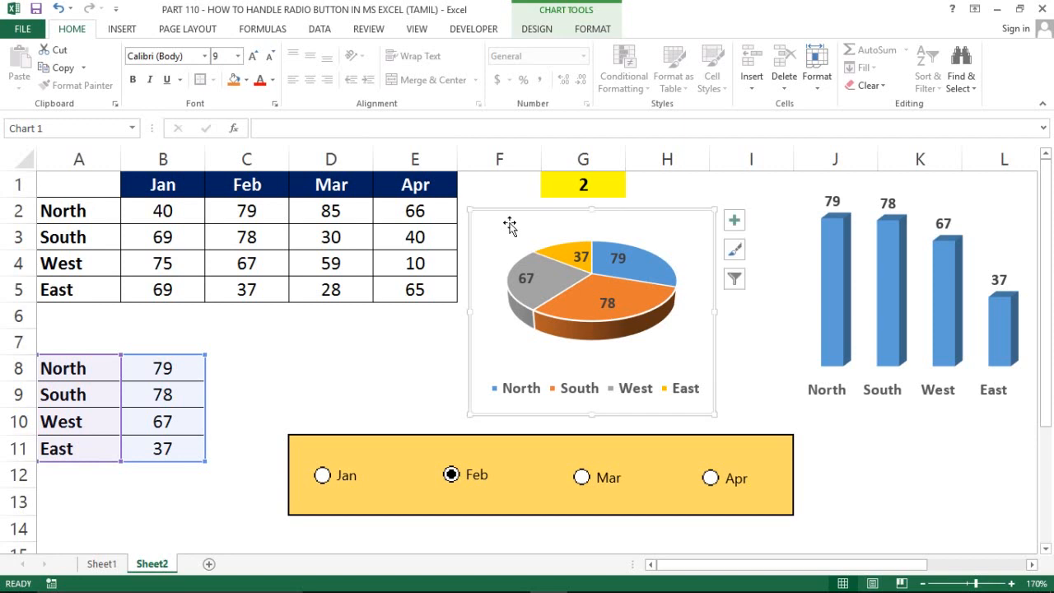
Step: Move the column chart next to the pie chart so that it starts at column I, and save the workbook
left_click(791, 245)
left_click(787, 196)
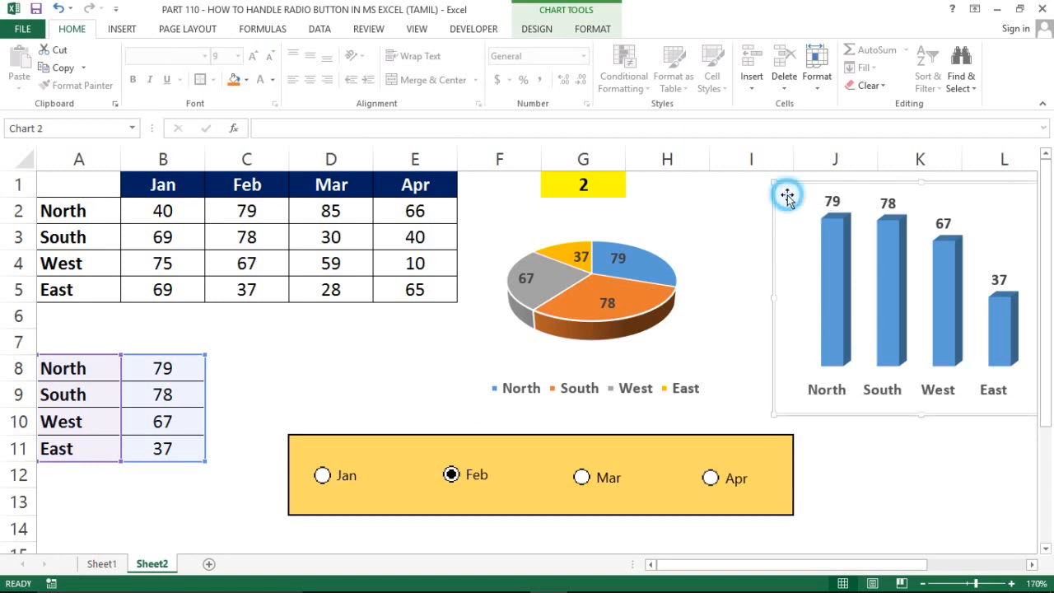
double_click(787, 196)
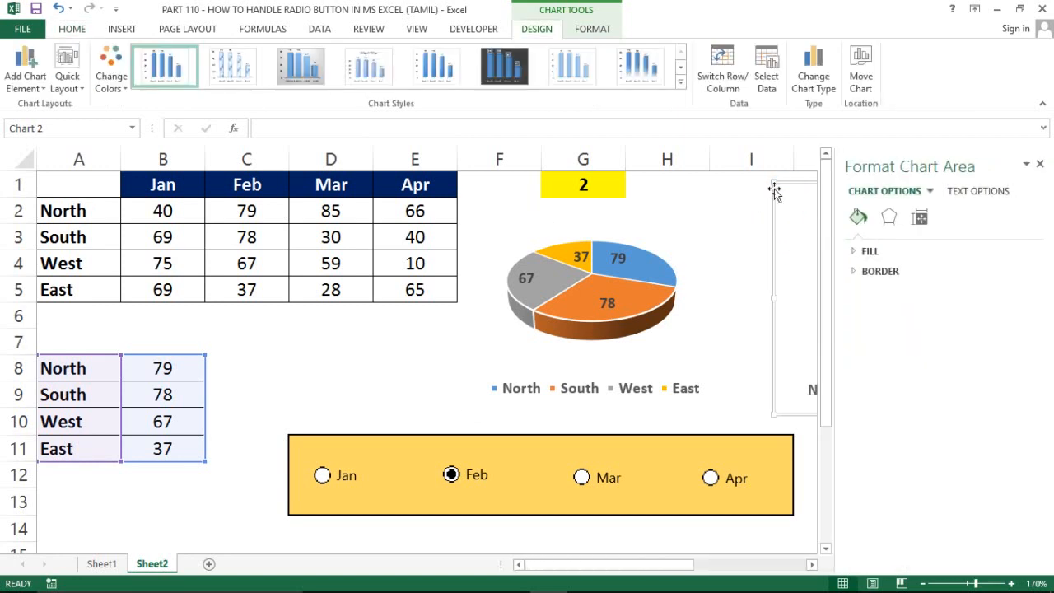
left_click(1040, 162)
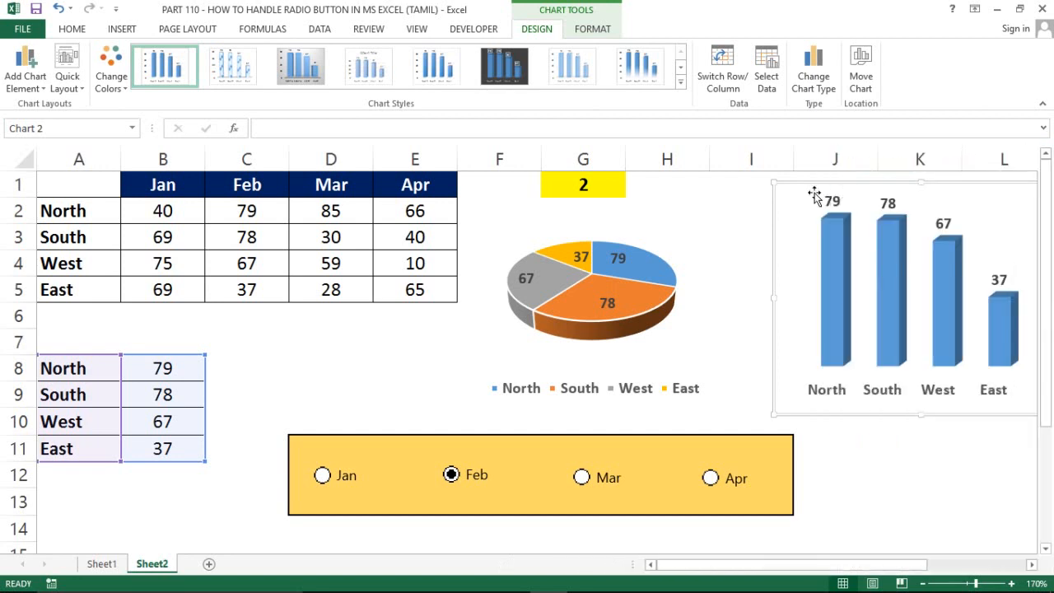
left_click_drag(811, 197, 751, 197)
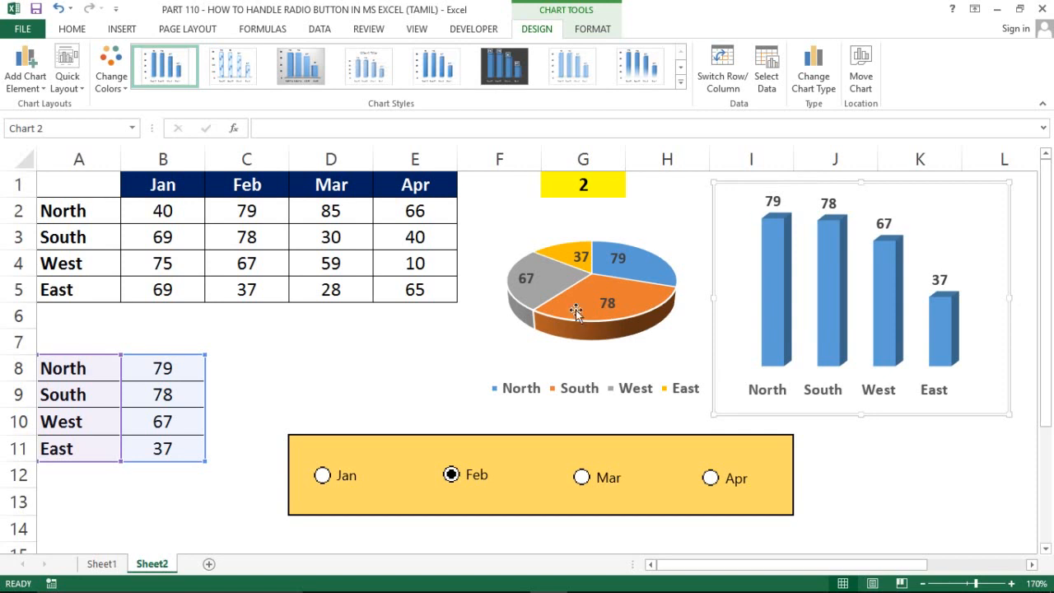
left_click(318, 393)
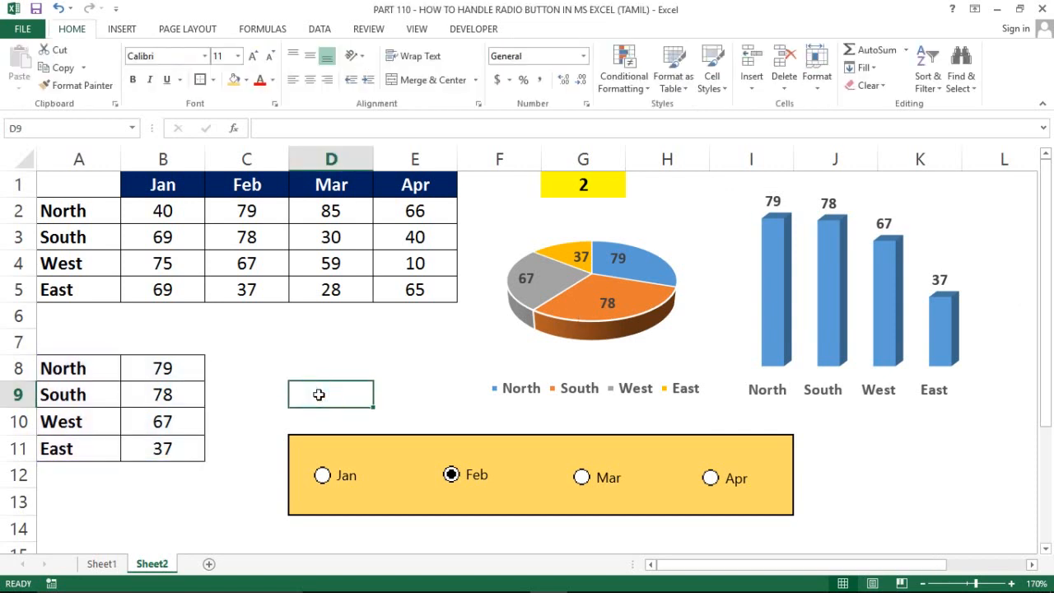
key("Left")
key("Left")
key("Left")
key("ctrl+s")
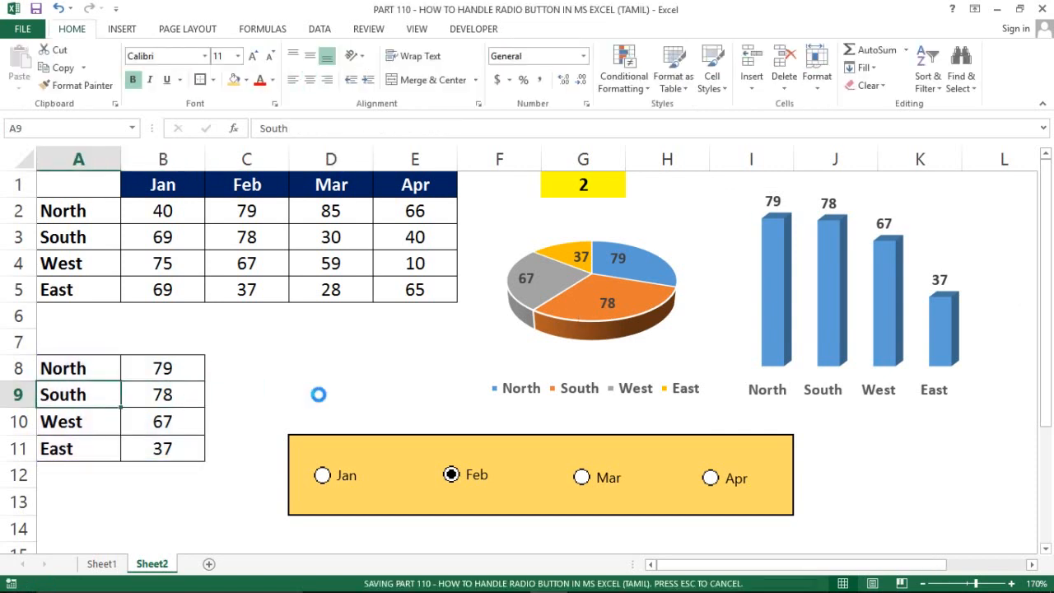
Step: Switch repeatedly between the Jan, Feb, Mar and Apr options to check how both charts respond, ending on Mar
left_click(323, 475)
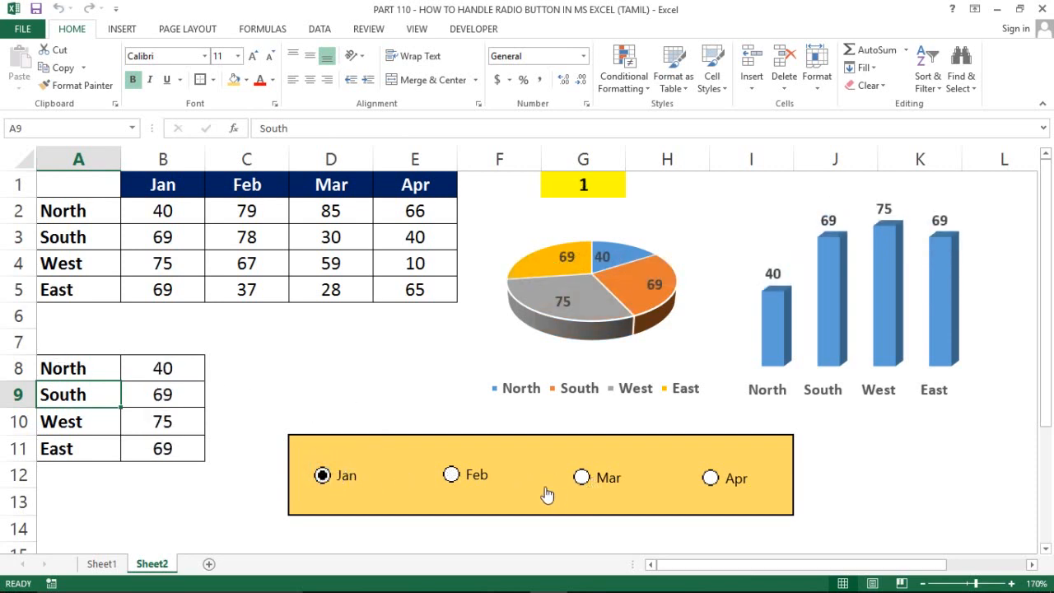
left_click(477, 477)
left_click(601, 486)
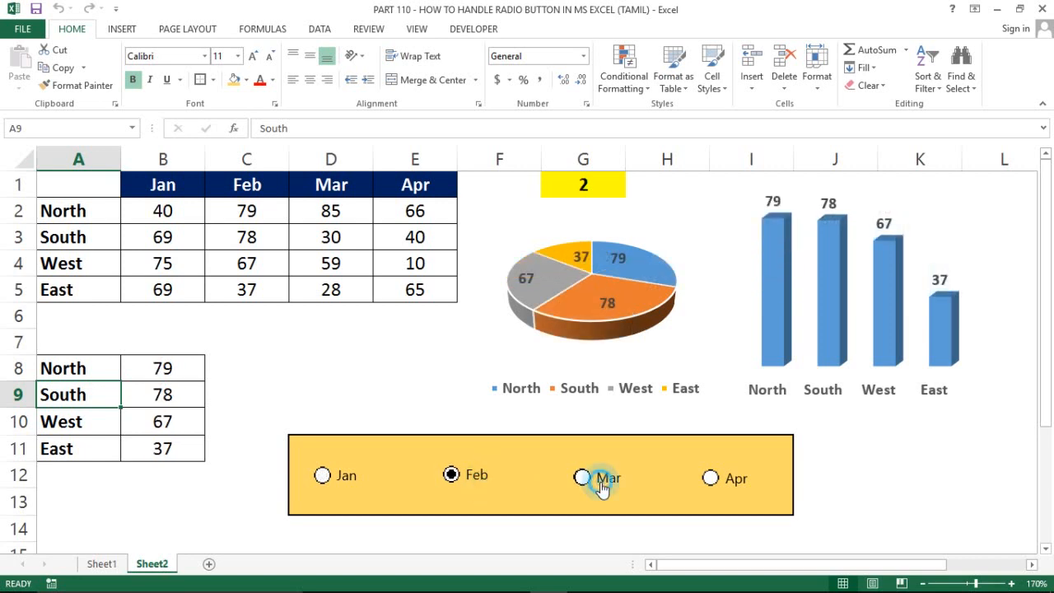
left_click(706, 487)
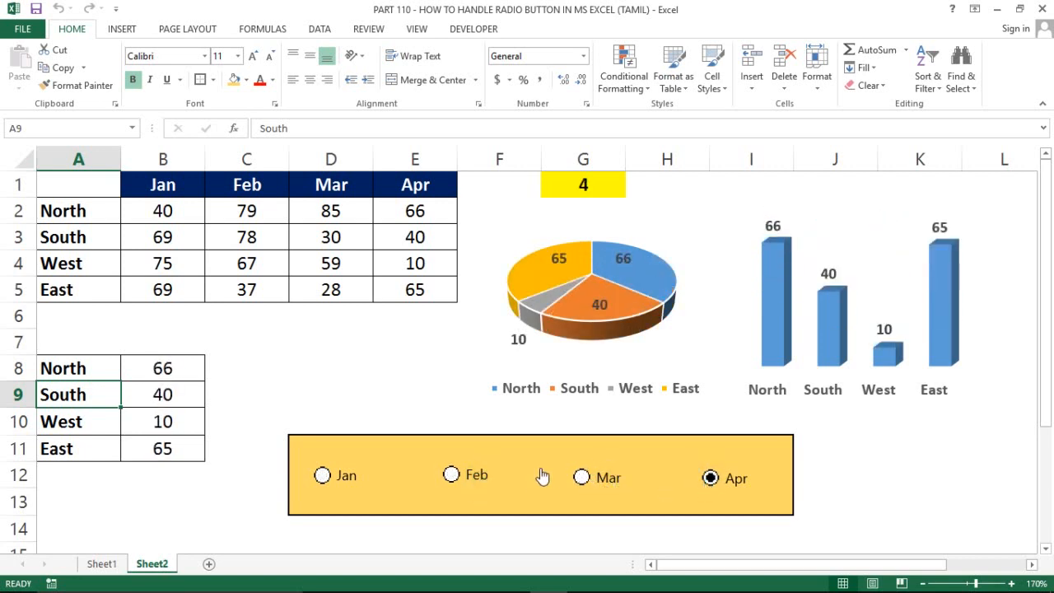
left_click(618, 487)
left_click(480, 480)
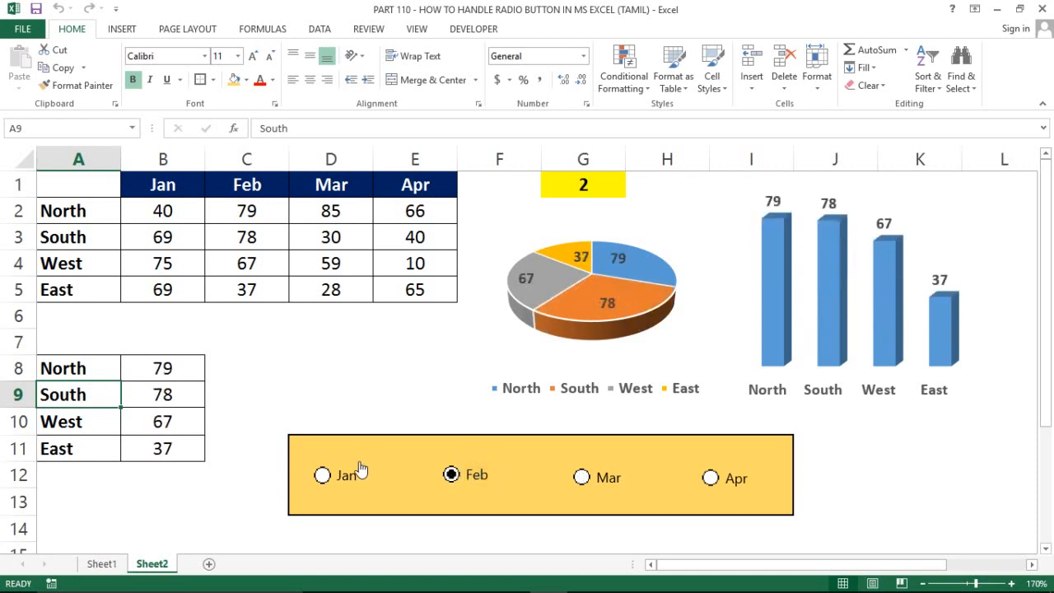
left_click(332, 474)
left_click(583, 487)
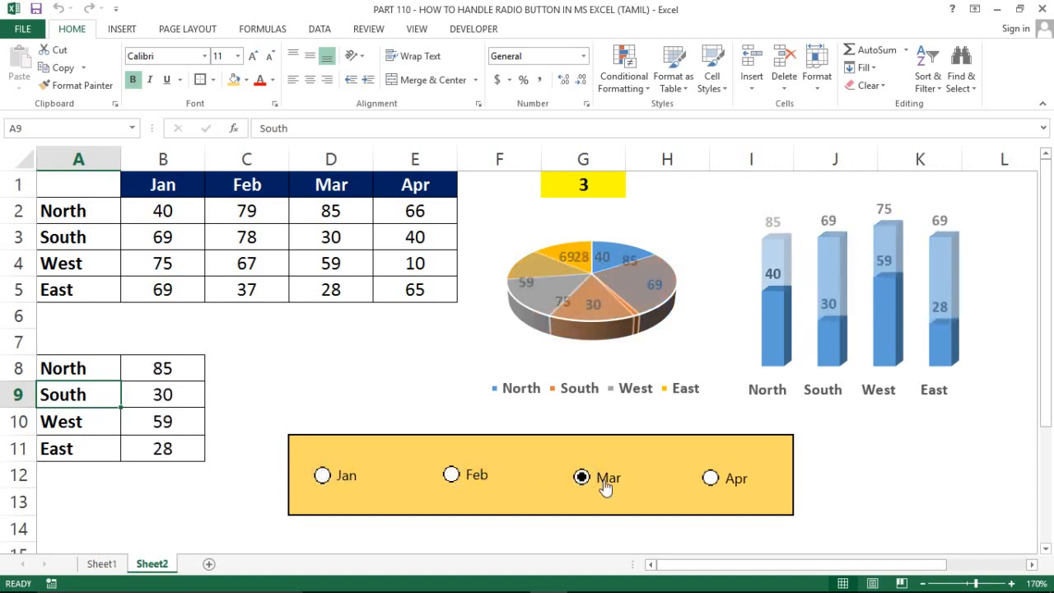
left_click(729, 484)
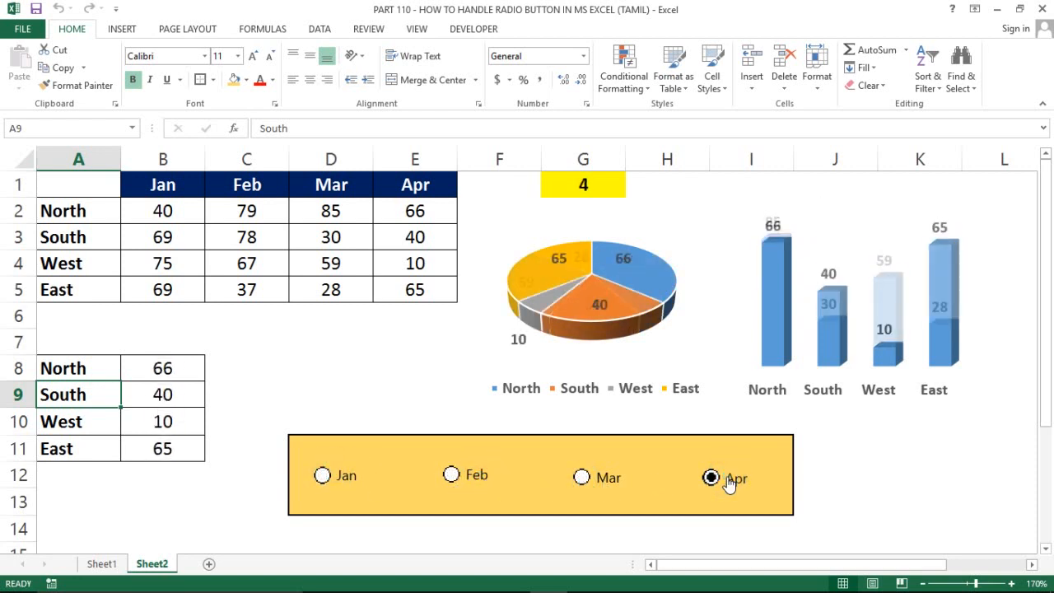
left_click(584, 473)
left_click(479, 474)
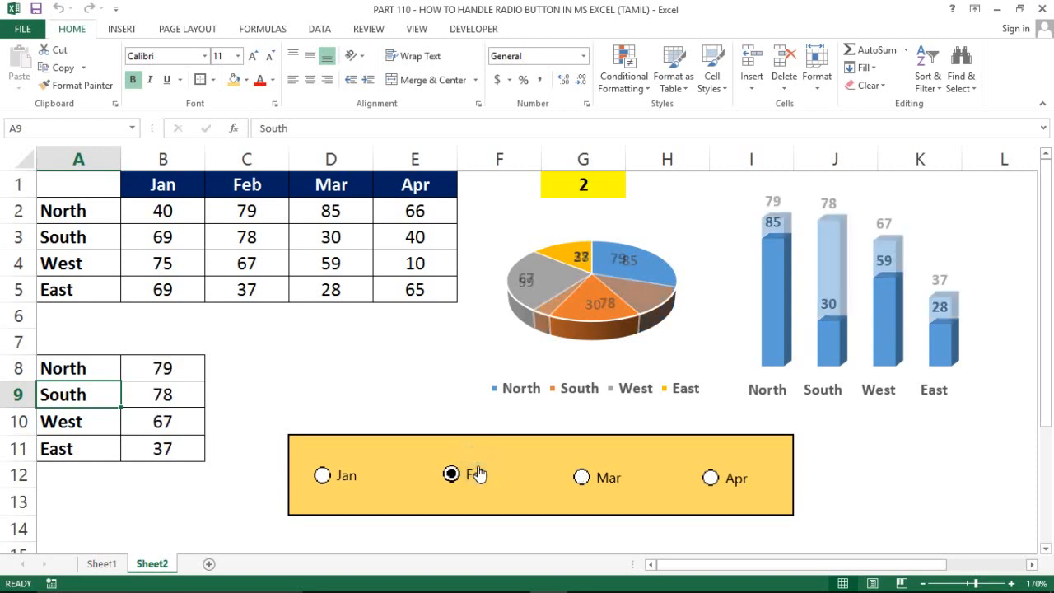
left_click(352, 486)
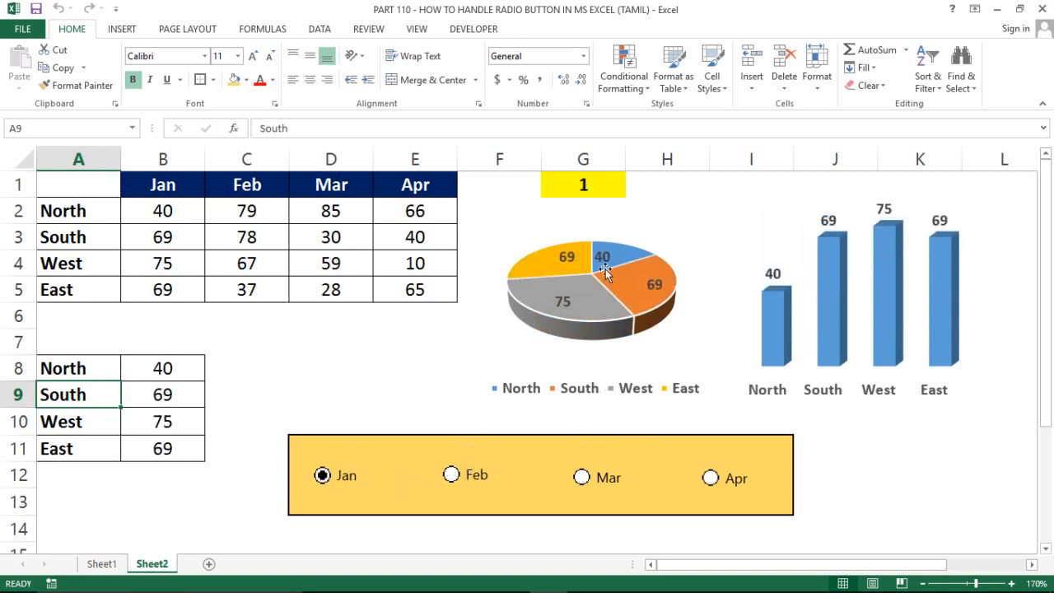
mouse_move(614, 309)
left_click(586, 479)
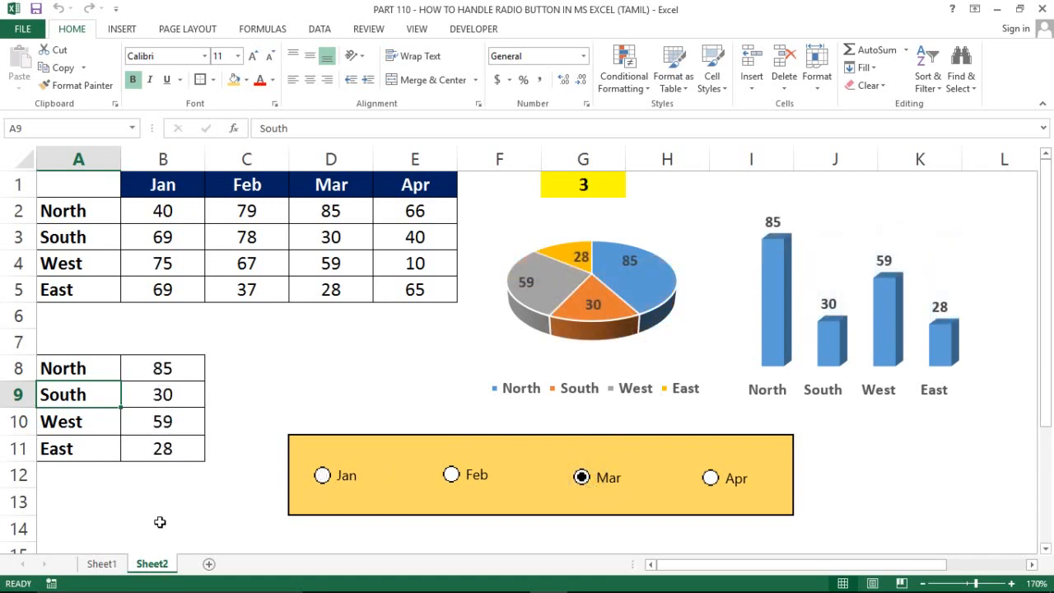
Step: View the dashboard on Sheet1 for comparison, return to Sheet2 and choose the Feb option
left_click(102, 563)
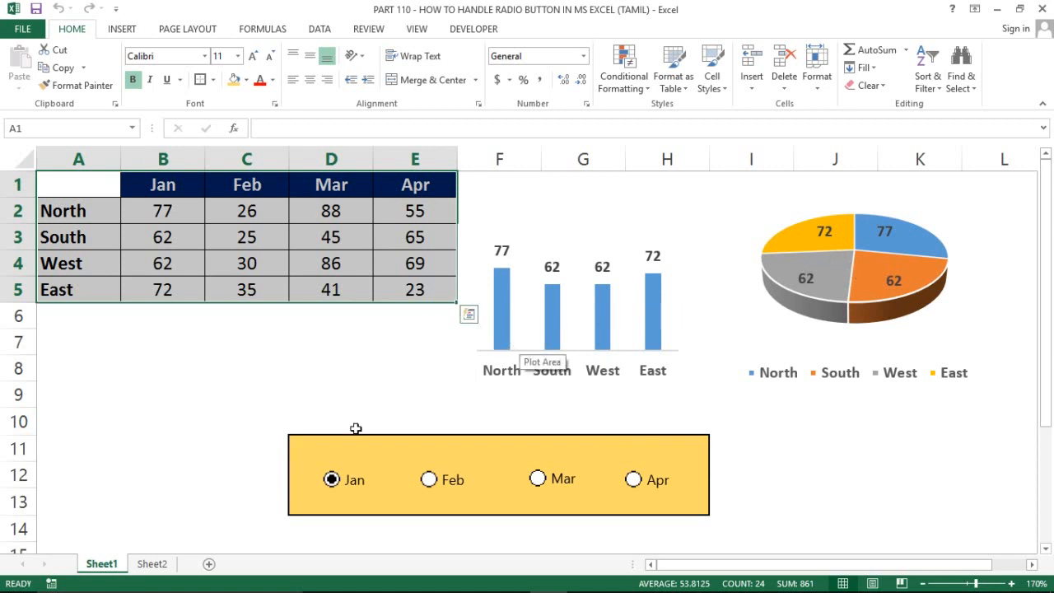
left_click(151, 563)
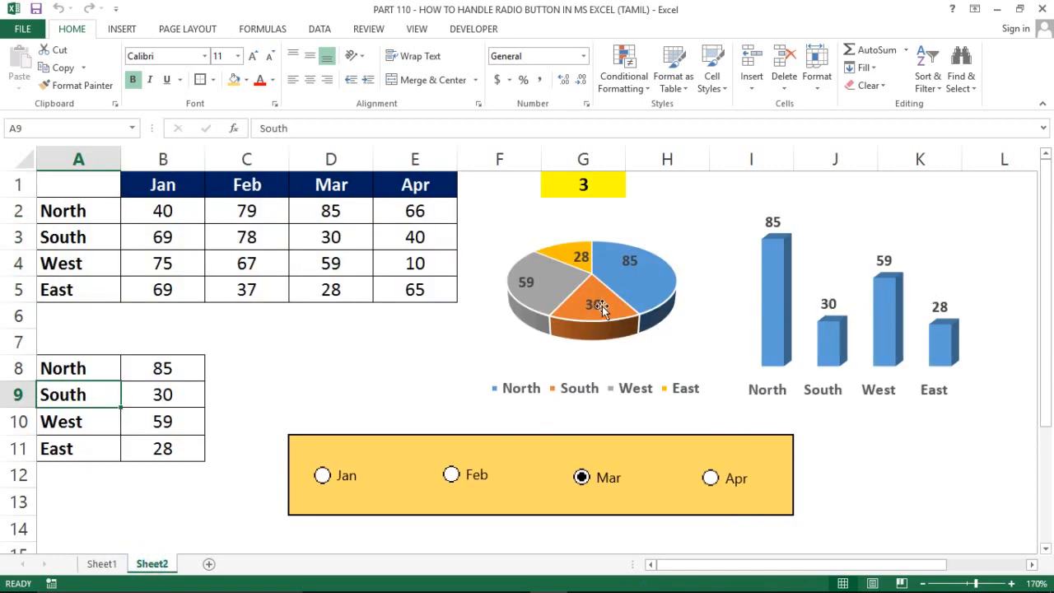
left_click(457, 474)
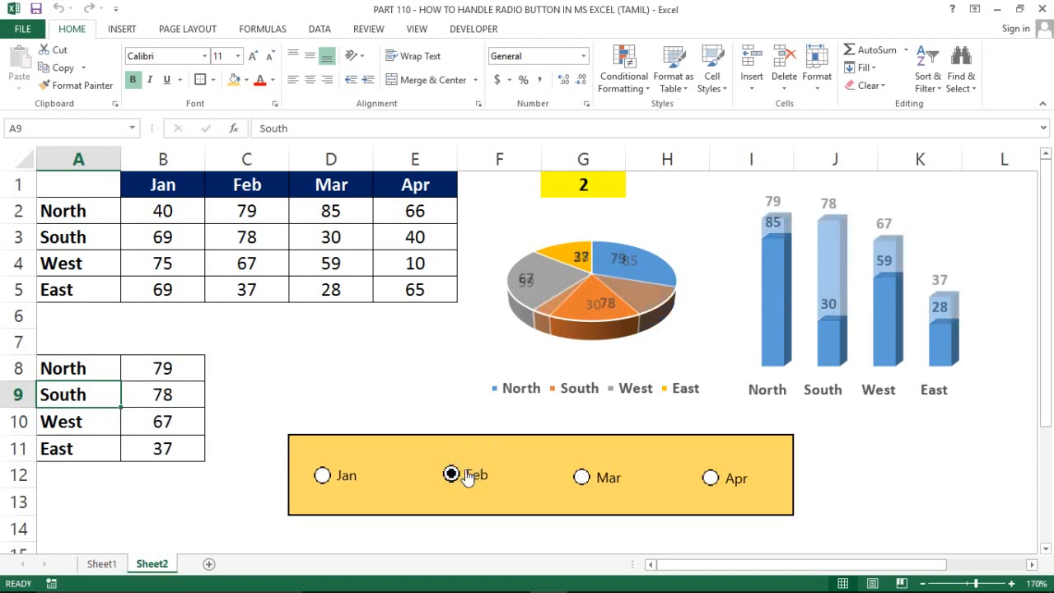
Step: Hide the text of the helper range A8:B11 by setting its font colour to white
left_click(86, 367)
key("shift+Right")
key("shift+Right")
key("shift+Left")
key("shift+Down")
key("shift+Down")
key("shift+Down")
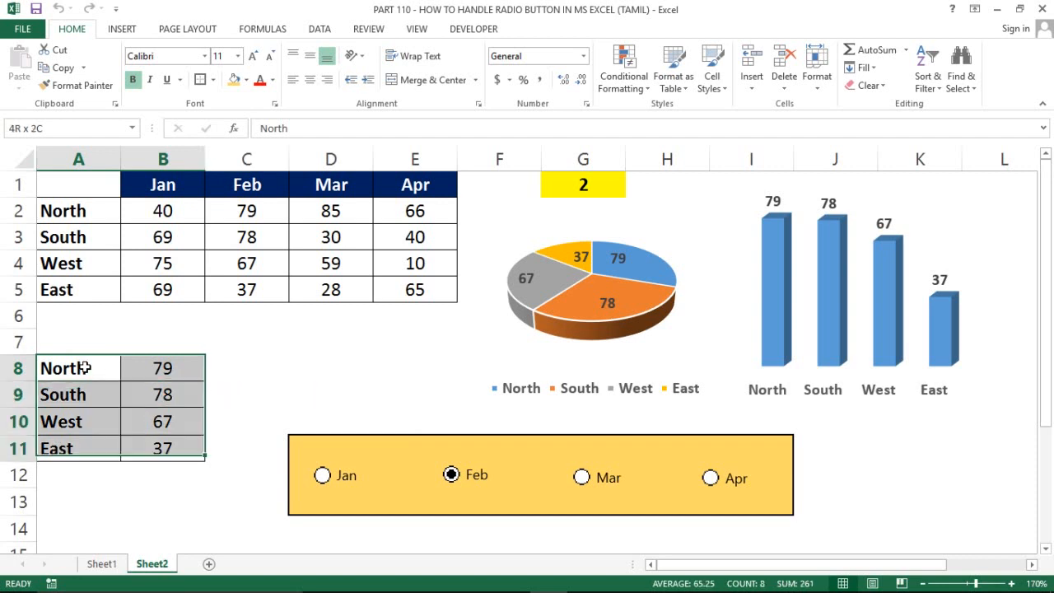
left_click(245, 79)
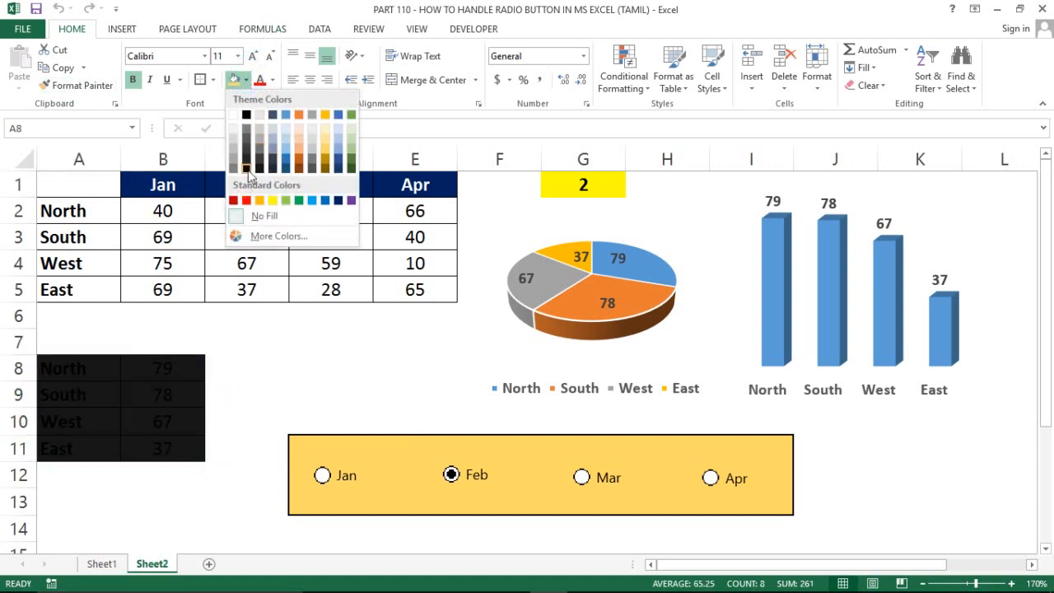
left_click(232, 117)
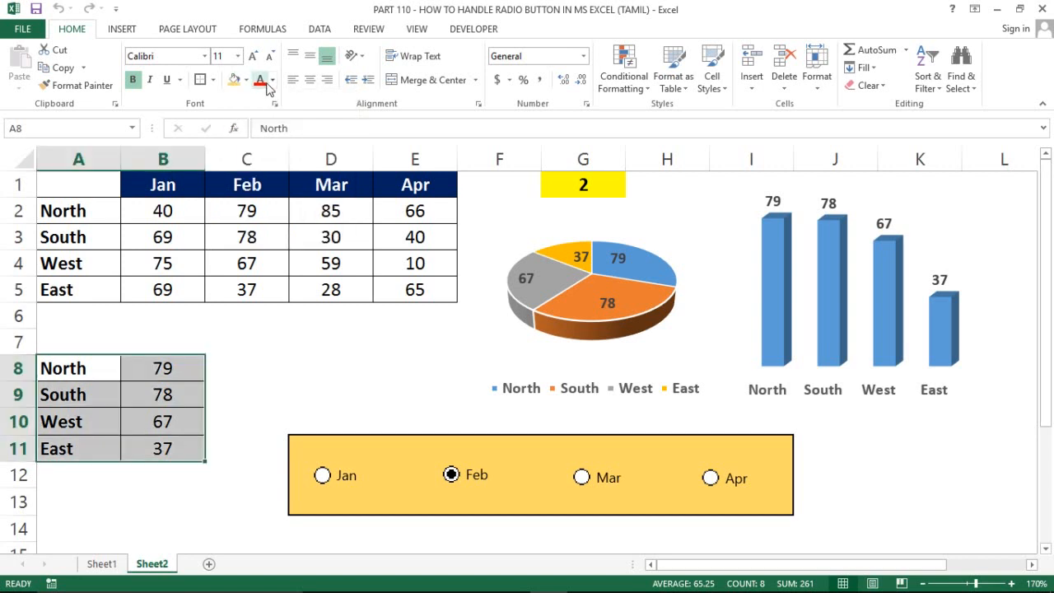
left_click(273, 80)
left_click(260, 133)
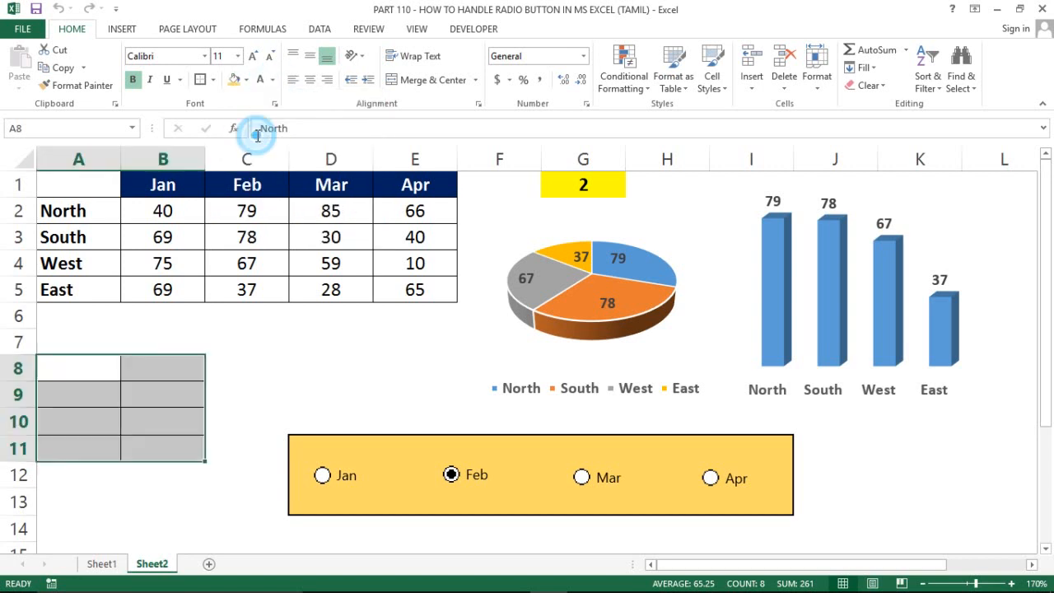
Step: Copy the plain, borderless formatting of A7:B7 onto A8:B11 and set that range's font colour to white
left_click(66, 341)
key("shift+Right")
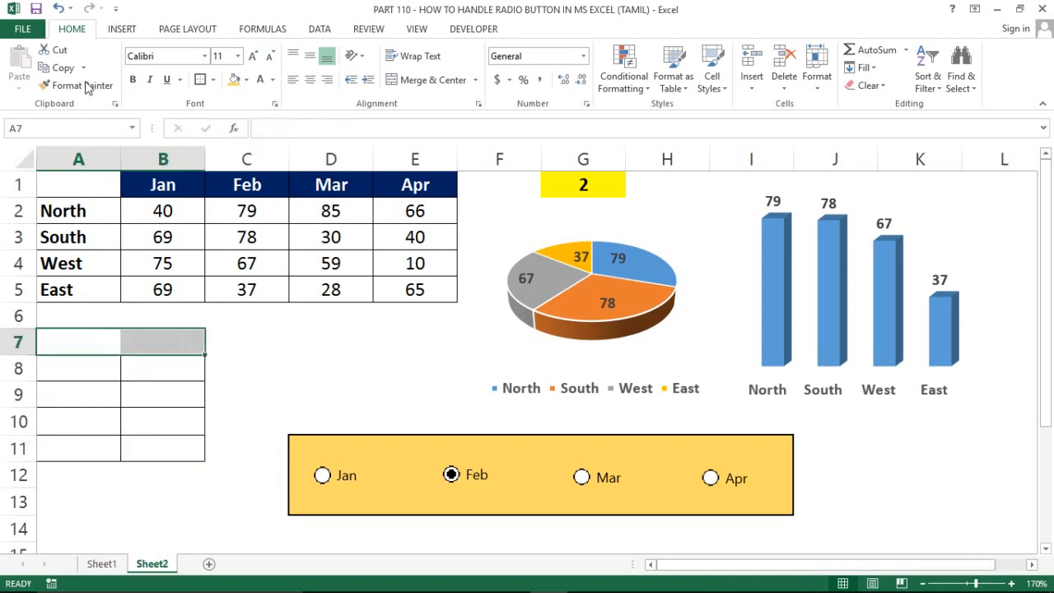
left_click(78, 84)
left_click_drag(76, 355, 164, 449)
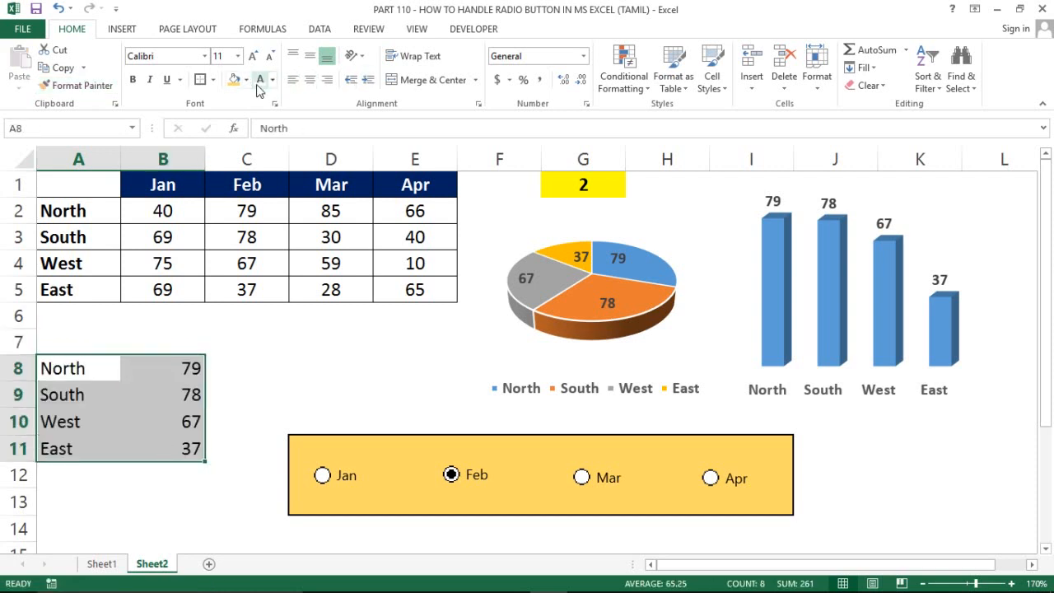
key("Delete")
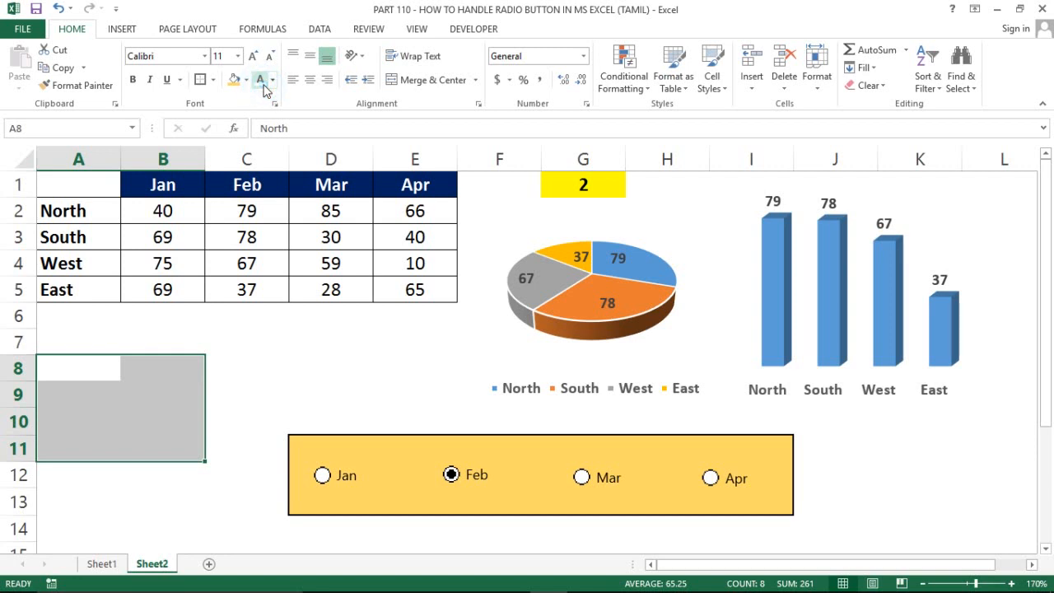
Step: Hide the linked cell G1 by giving it a white font and a white fill
left_click(600, 185)
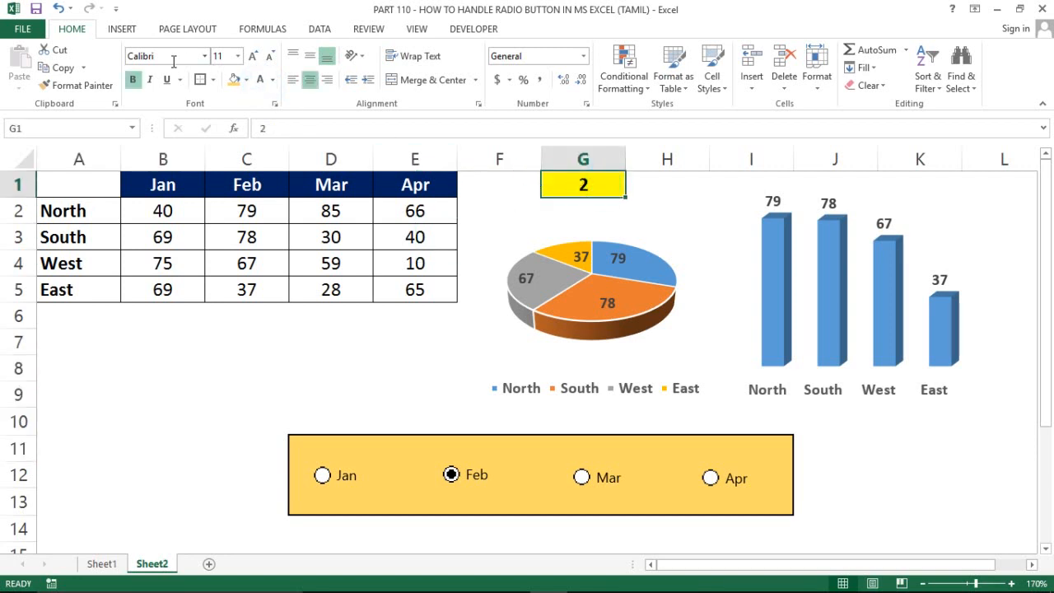
left_click(259, 81)
left_click(524, 189)
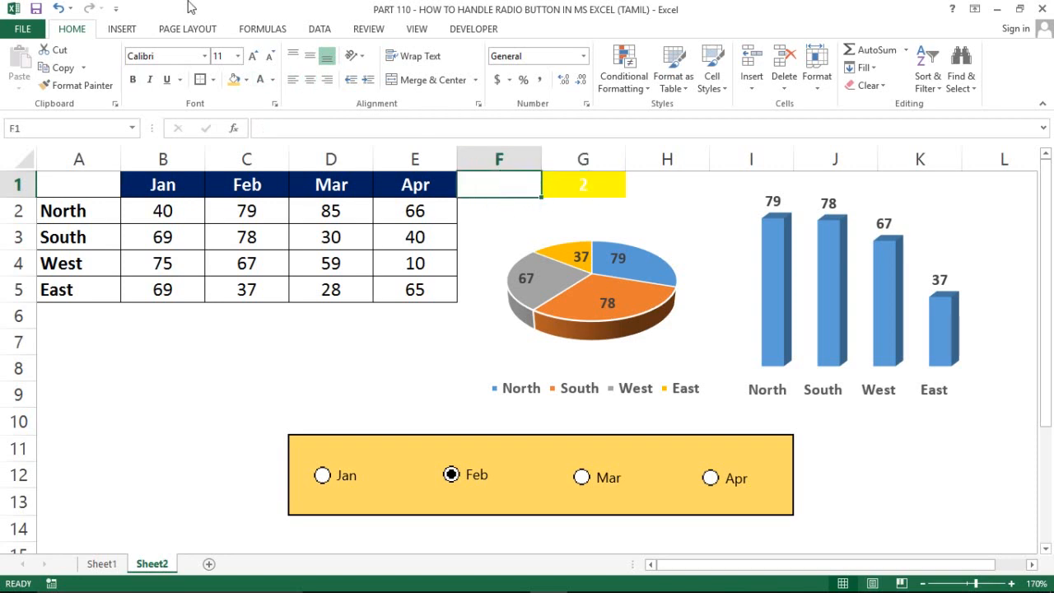
left_click(245, 80)
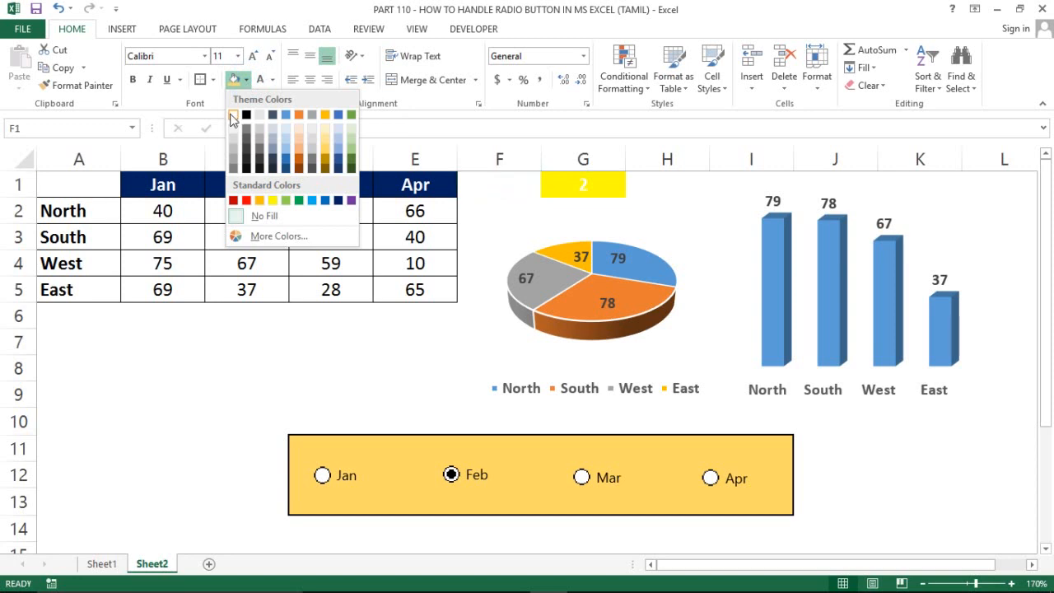
left_click(558, 174)
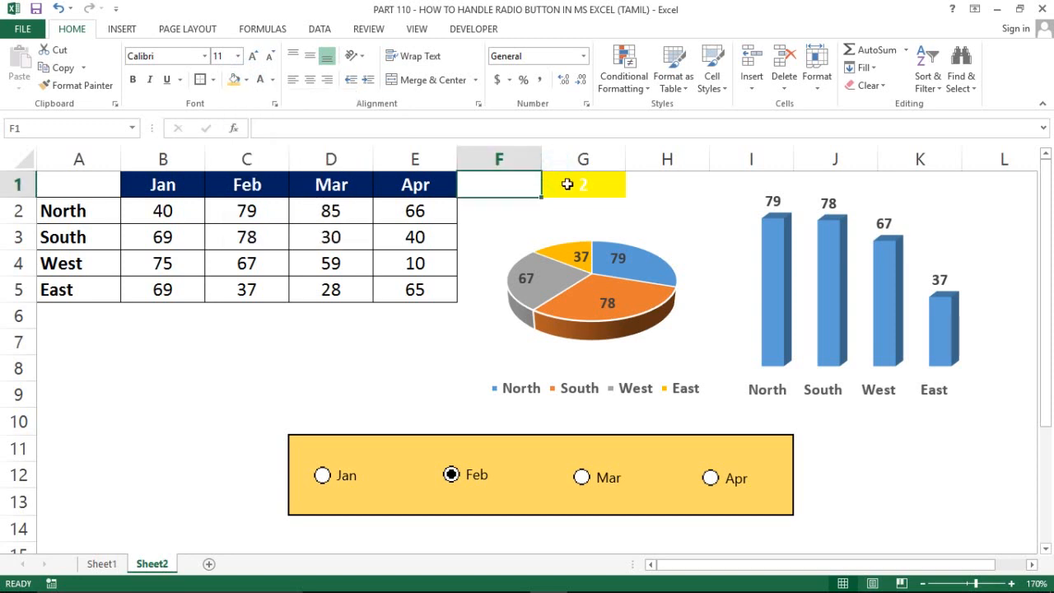
left_click(566, 183)
left_click(247, 79)
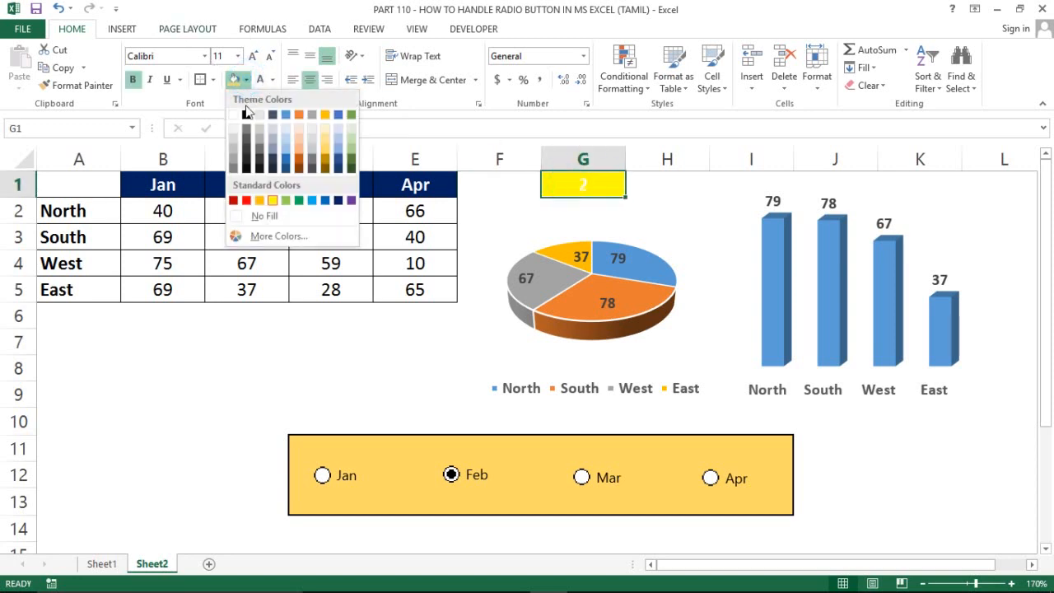
left_click(235, 115)
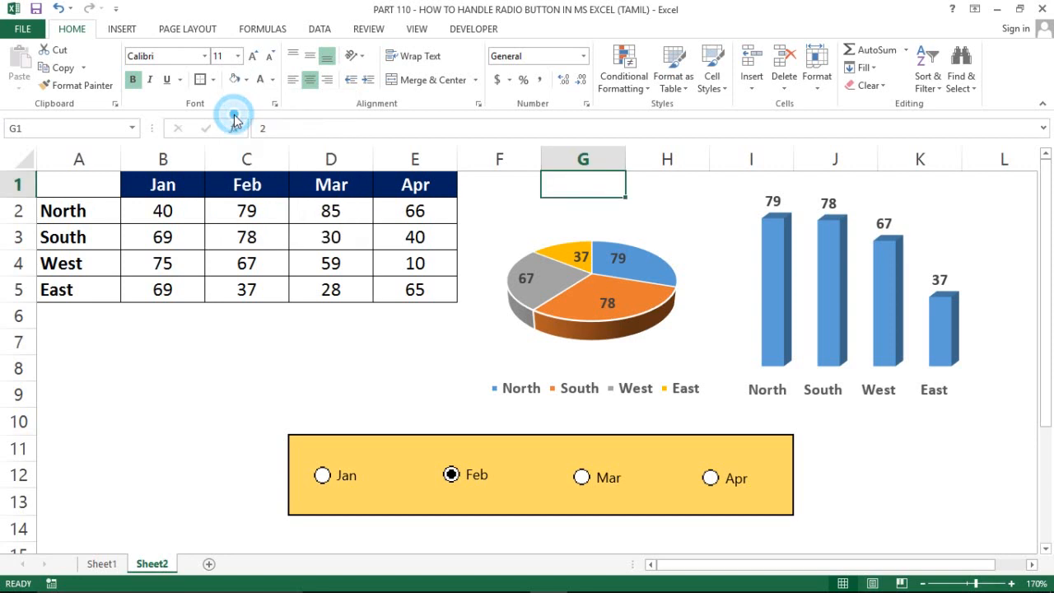
left_click(274, 350)
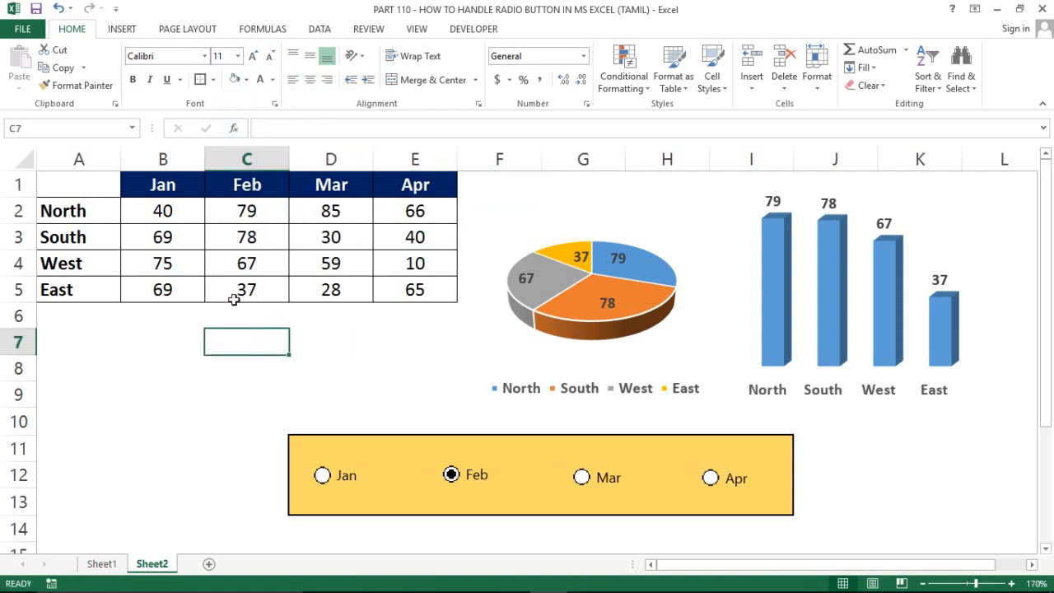
Step: Switch through the month options to check that both charts respond with the helper cells hidden, ending on Apr
left_click(325, 473)
left_click(597, 485)
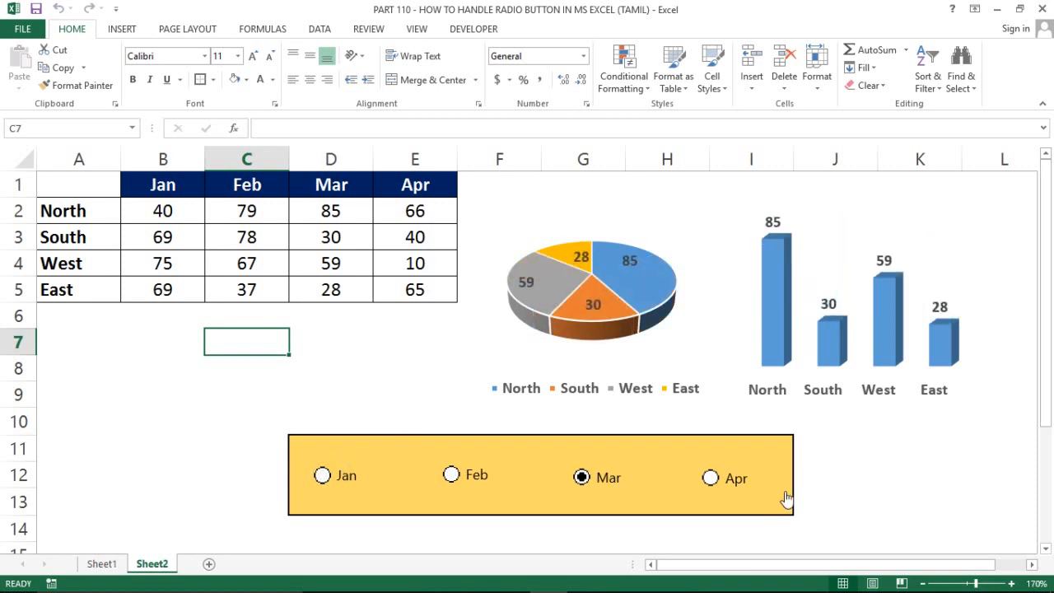
left_click(738, 482)
left_click(455, 488)
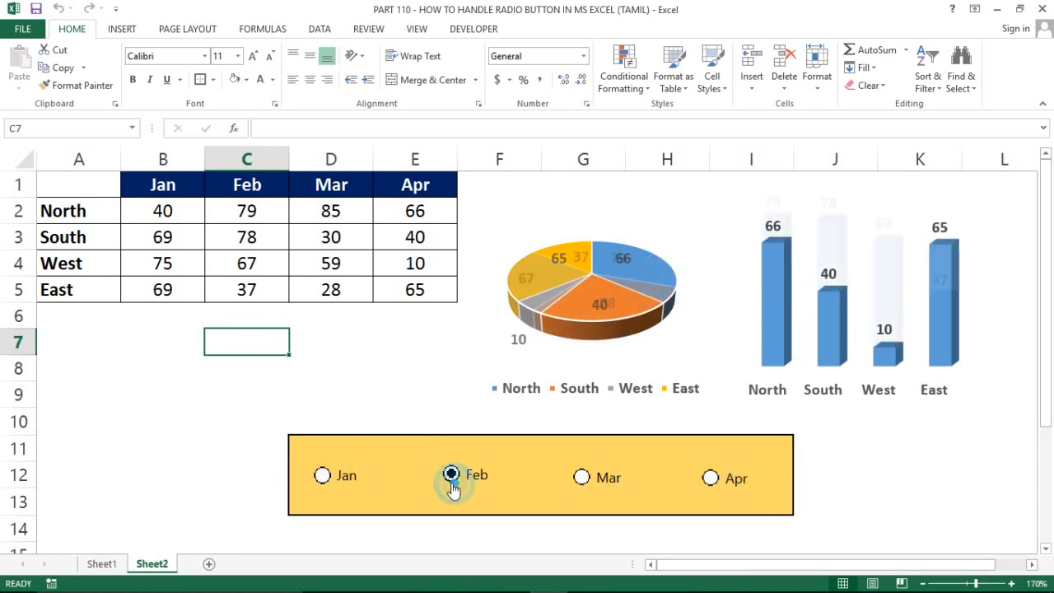
left_click(379, 479)
left_click(550, 483)
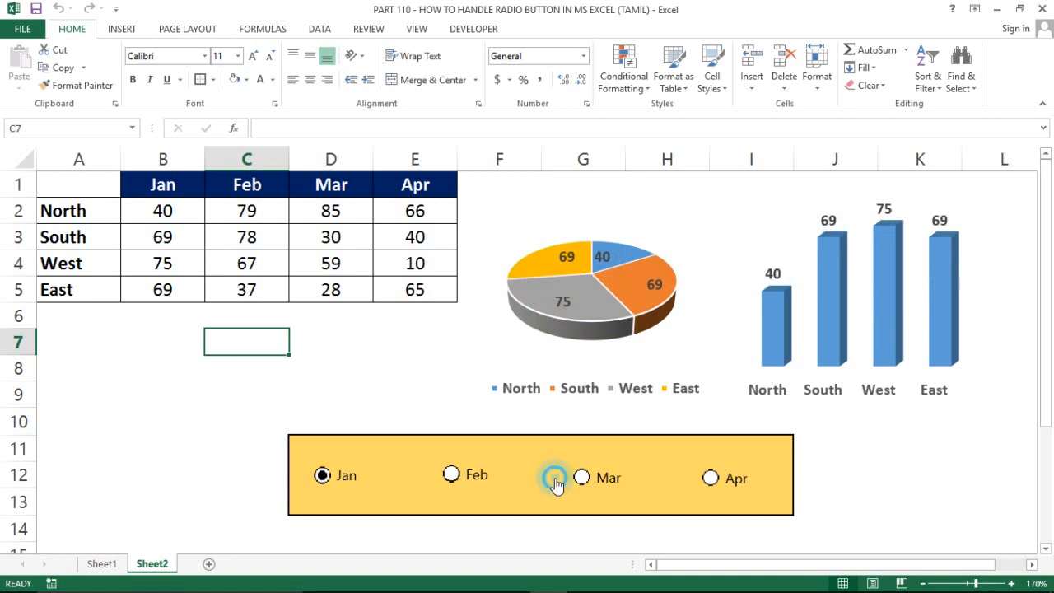
left_click(609, 484)
left_click(721, 481)
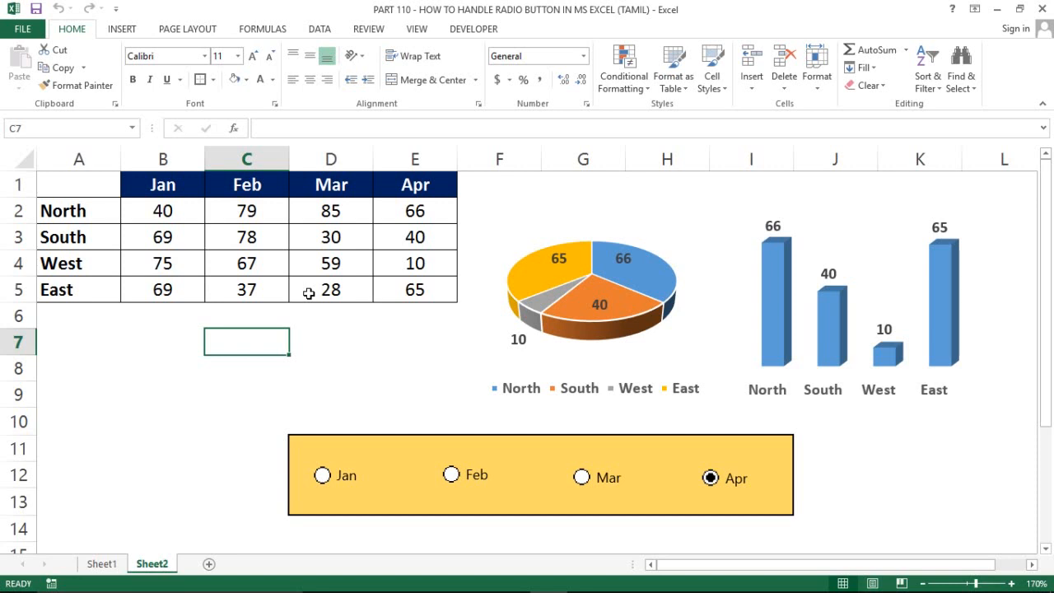
left_click(489, 189)
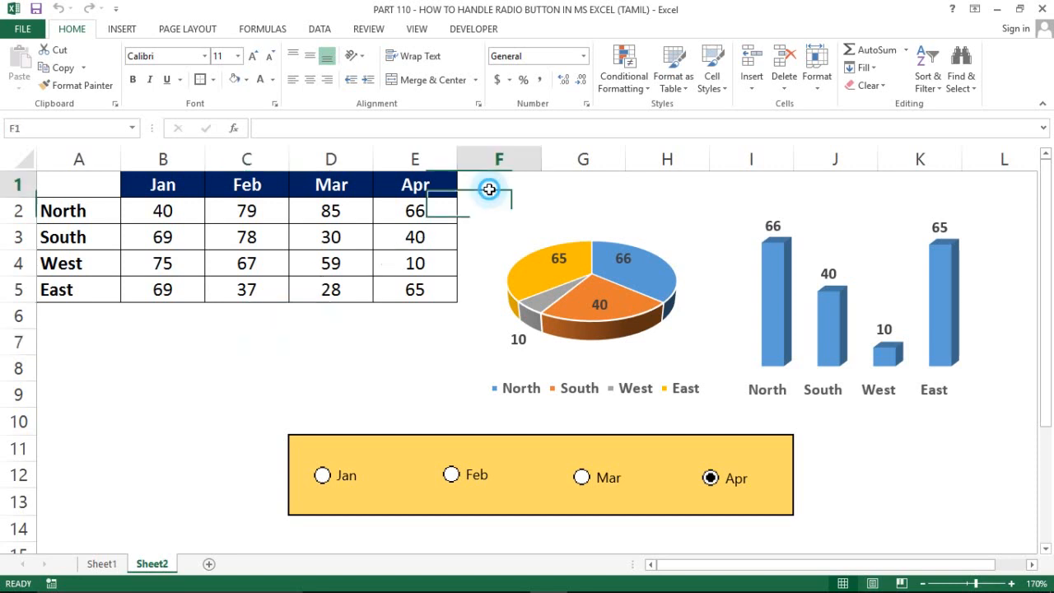